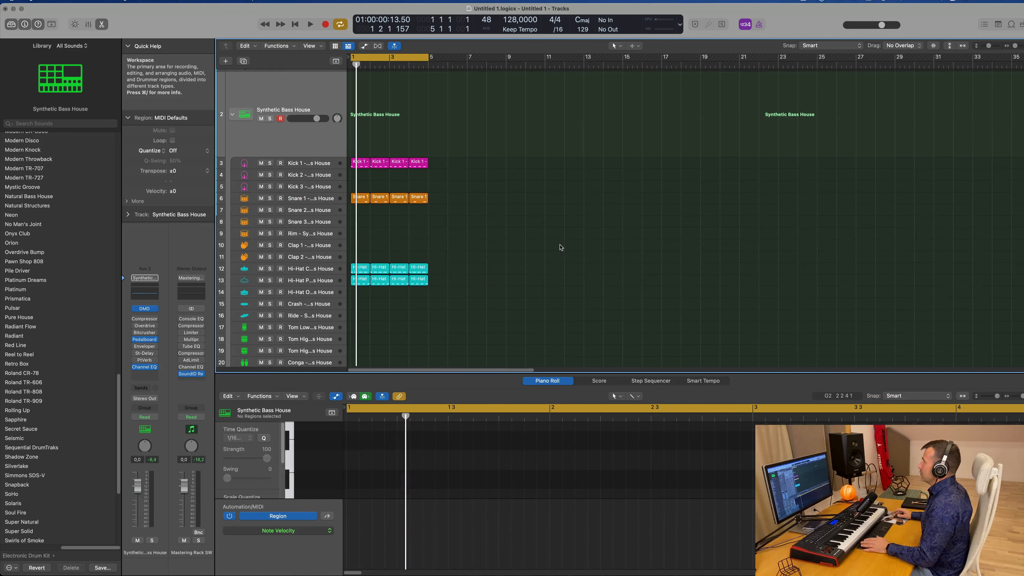
# Start playback, select the Inst 1 instrument track and increase its track height
pyautogui.press('space')
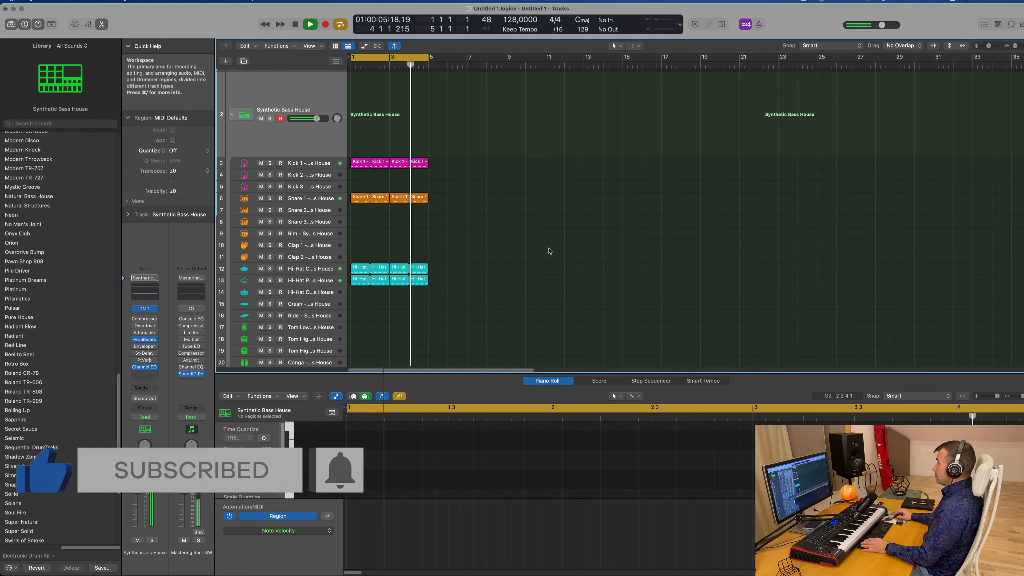
pyautogui.scroll(1, 559, 248)
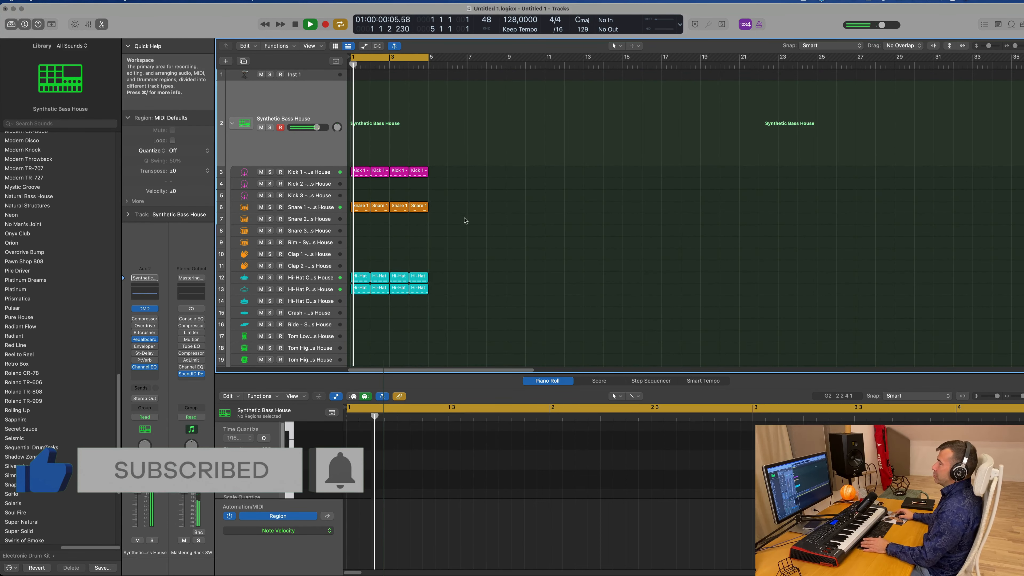
pyautogui.click(316, 76)
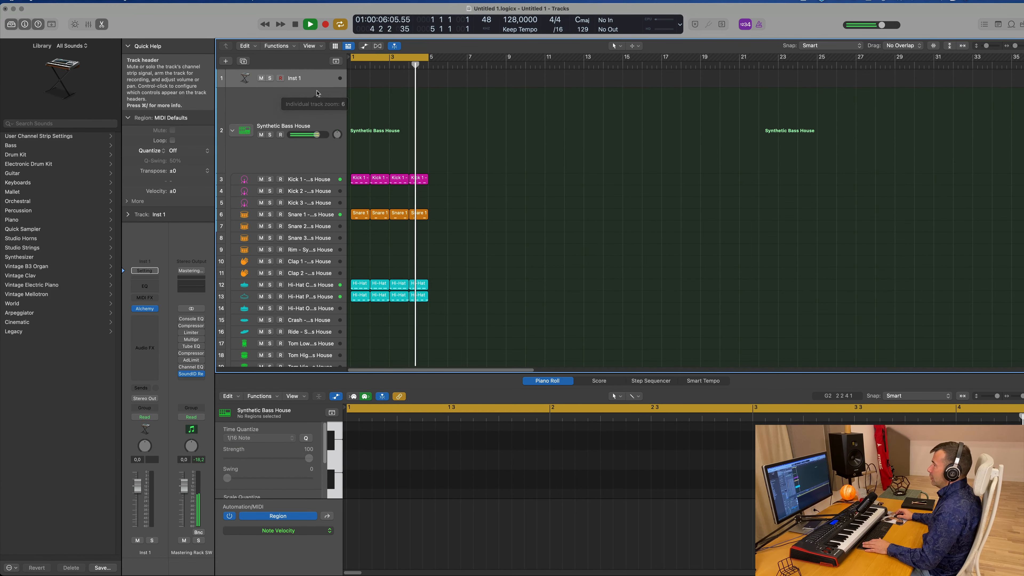
pyautogui.moveTo(316, 82); pyautogui.dragTo(444, 138)
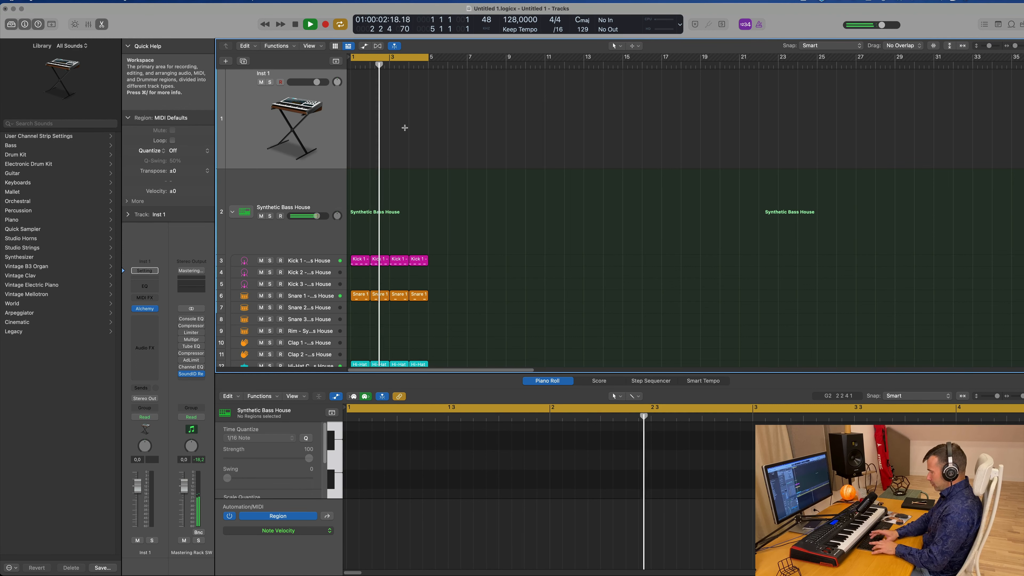
# Repeat the four-bar drum regions three times and extend the cycle range to bar 17
pyautogui.press('ctrl+super+r')
pyautogui.press('ctrl+super+r')
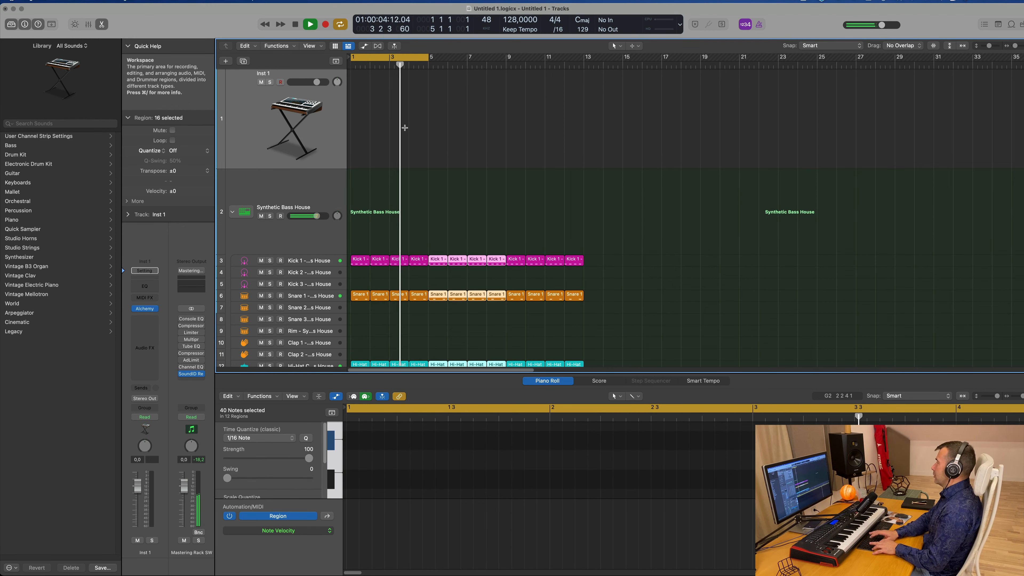
pyautogui.press('ctrl+super+r')
pyautogui.moveTo(429, 60); pyautogui.dragTo(662, 60)
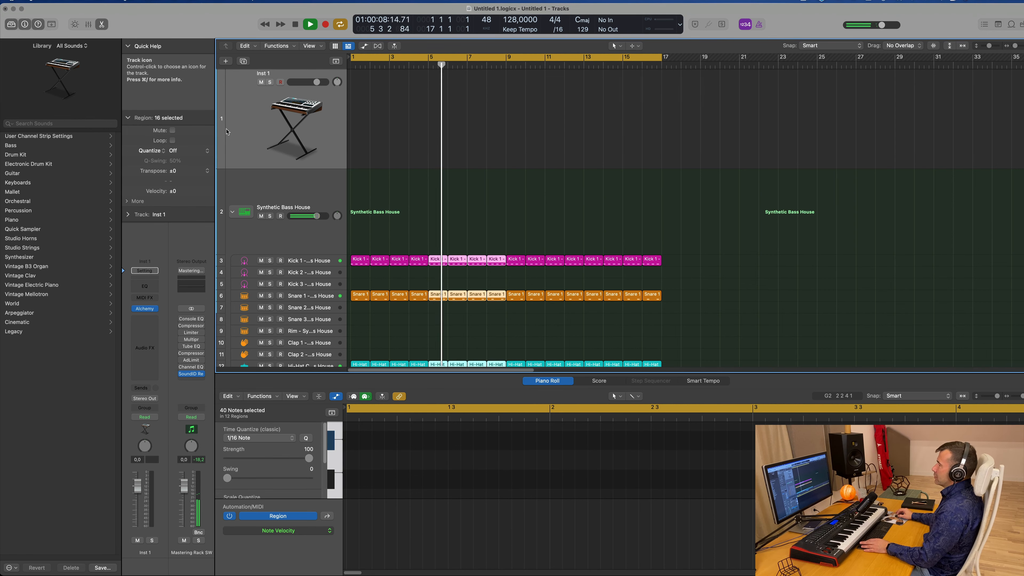
# Open the Alchemy instrument on the Inst 1 track and filter its presets by the Bass category
pyautogui.click(368, 125)
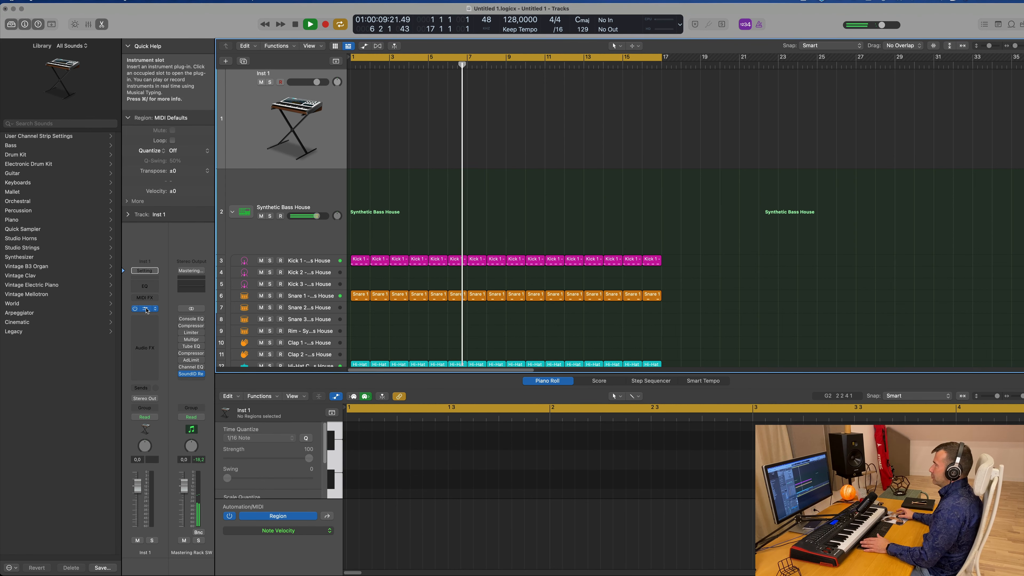
pyautogui.click(145, 309)
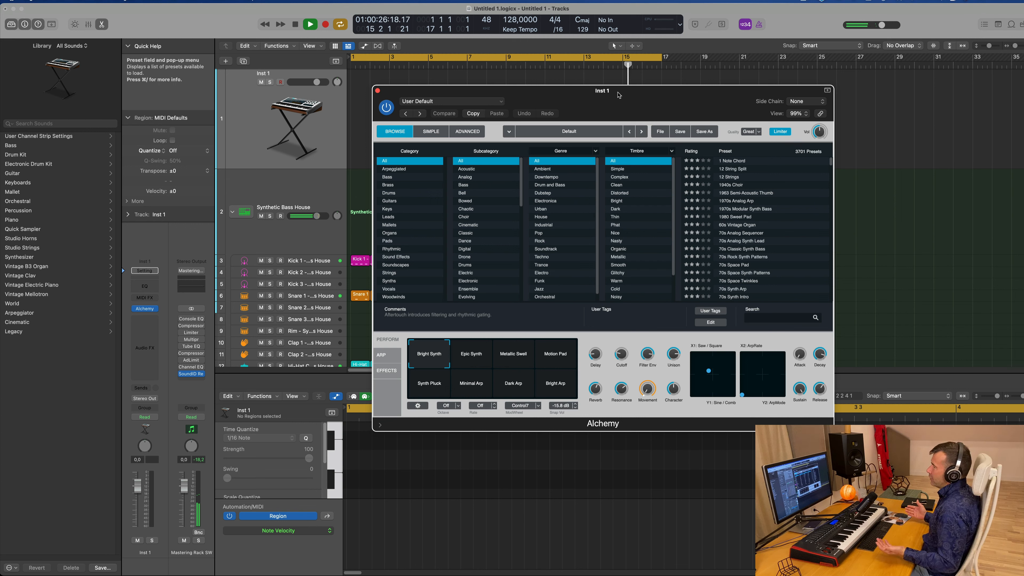
pyautogui.moveTo(619, 96); pyautogui.dragTo(537, 90)
pyautogui.click(308, 175)
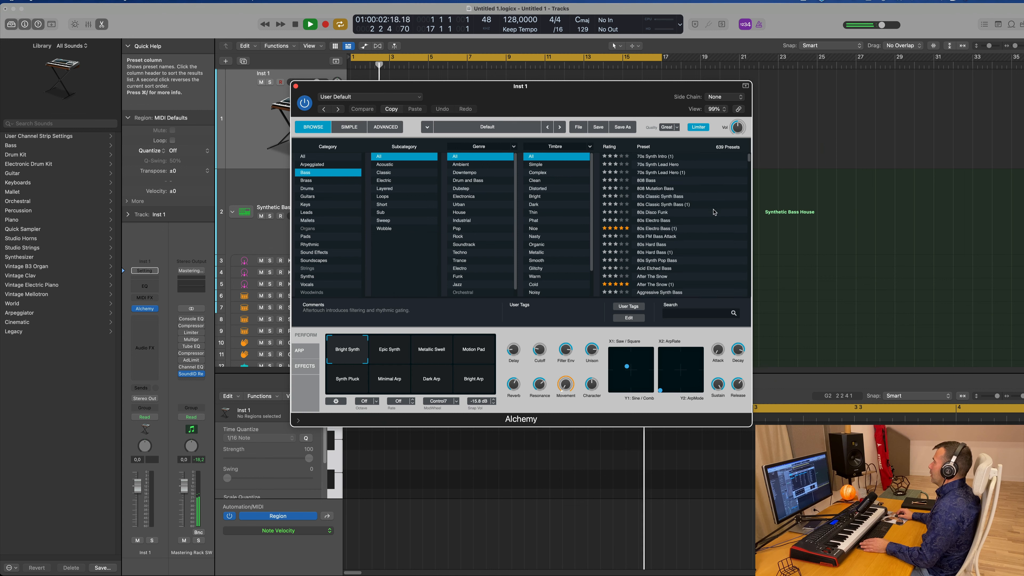
# Load the After The Snow (1) bass preset and lower the instrument track's volume to -9.4 dB
pyautogui.scroll(-3, 713, 212)
pyautogui.scroll(-3, 717, 207)
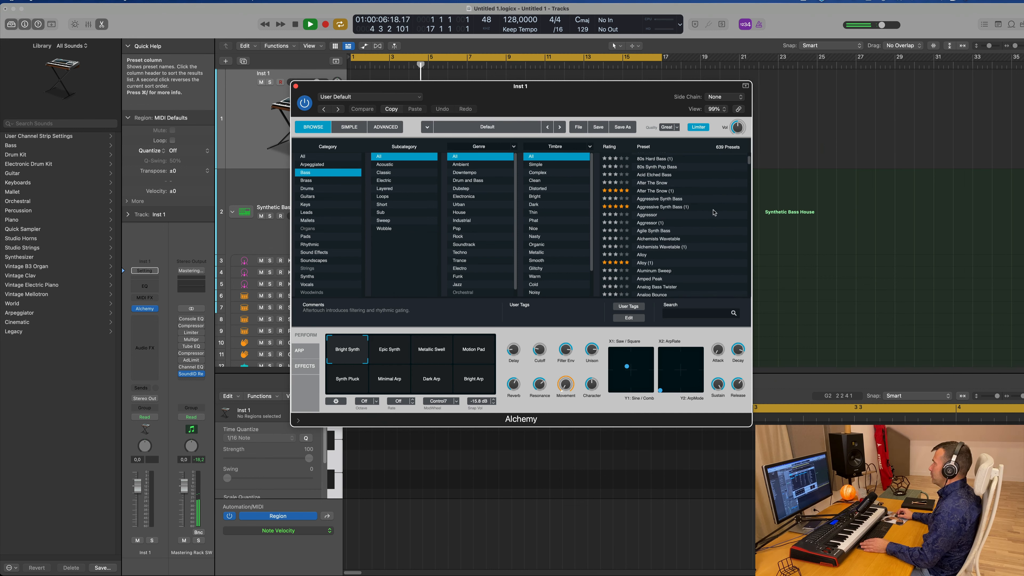
pyautogui.click(653, 191)
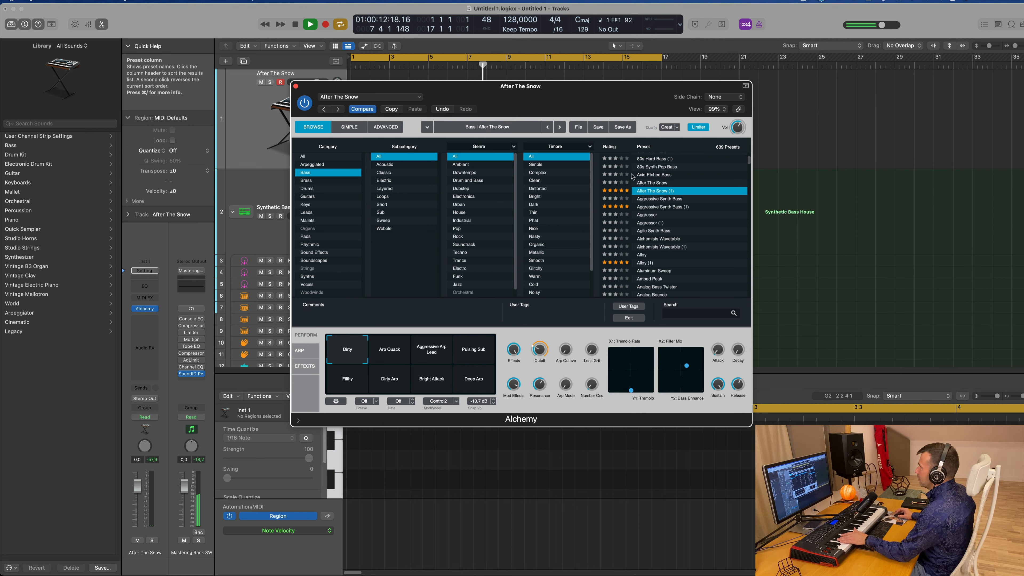
pyautogui.moveTo(555, 86); pyautogui.dragTo(623, 112)
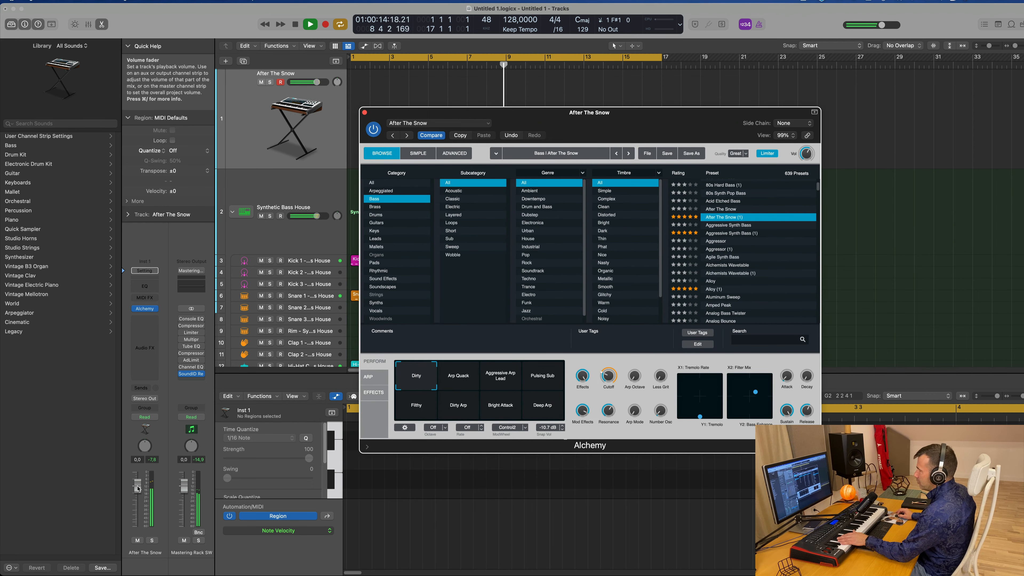
pyautogui.moveTo(137, 488); pyautogui.dragTo(138, 503)
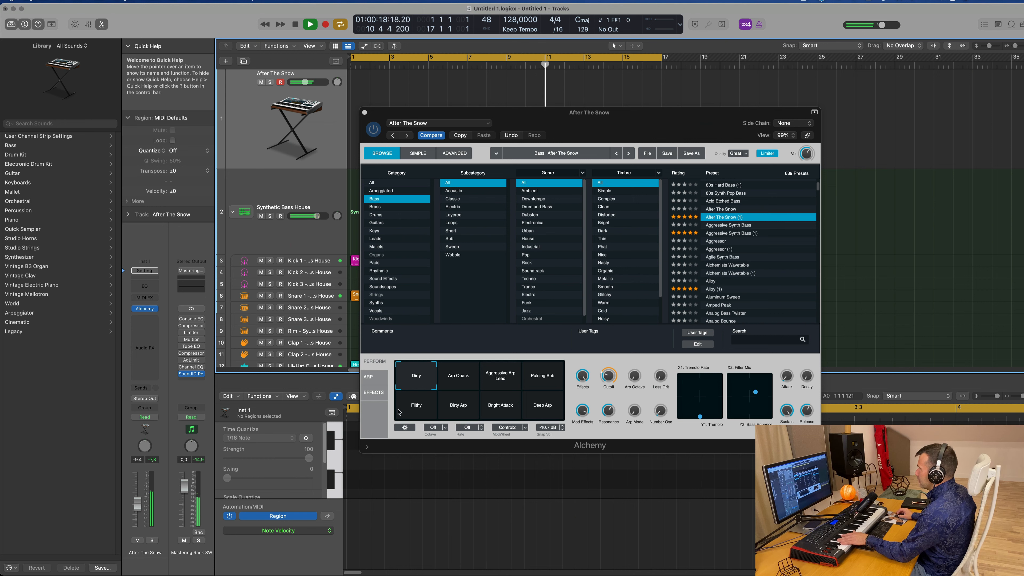
# Audition the After The Snow performance snapshots, choose Pulsing Sub and adjust its Effects amount
pyautogui.click(452, 381)
pyautogui.click(504, 383)
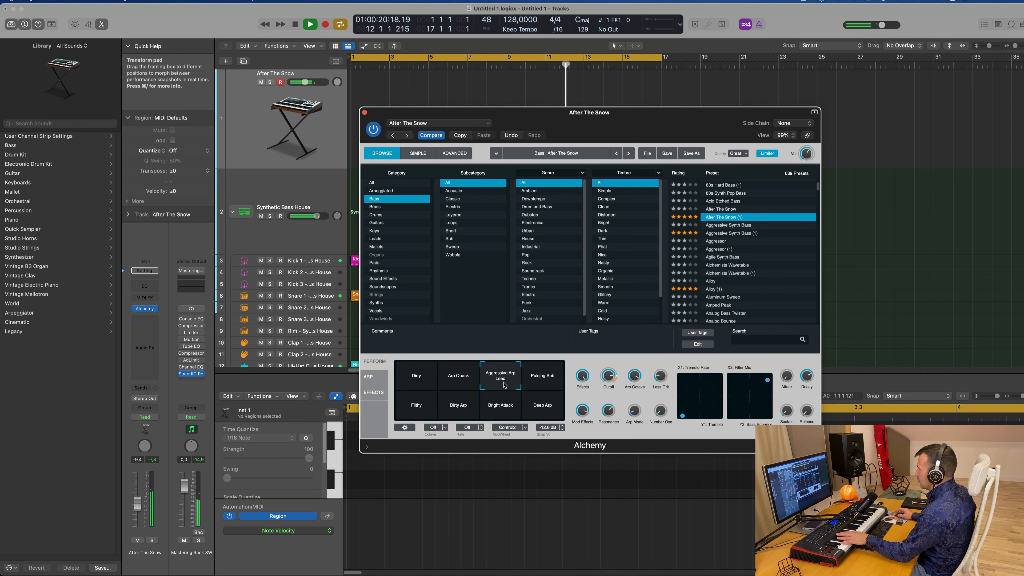
pyautogui.click(539, 384)
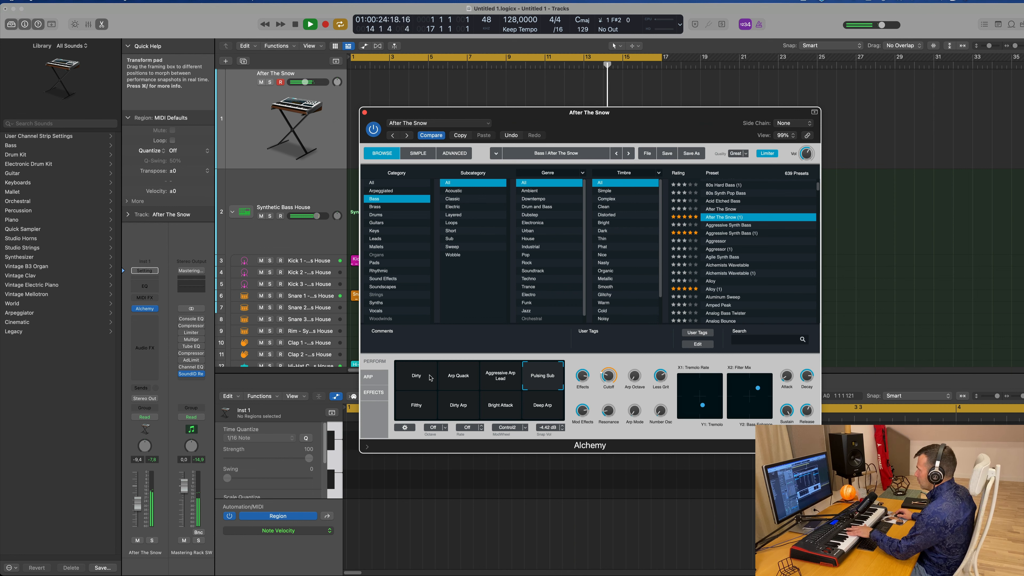
pyautogui.click(455, 409)
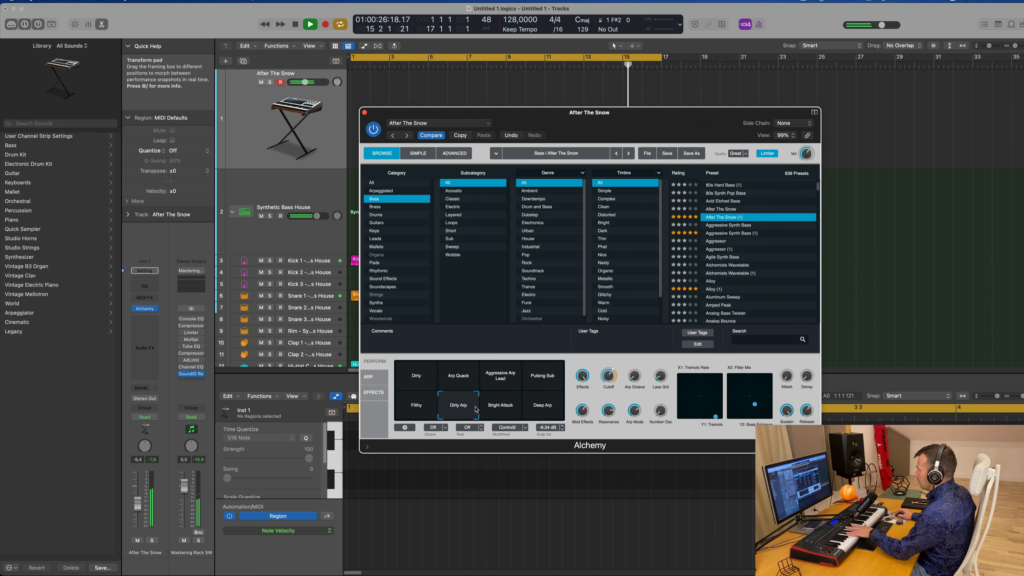
pyautogui.click(554, 381)
pyautogui.click(546, 409)
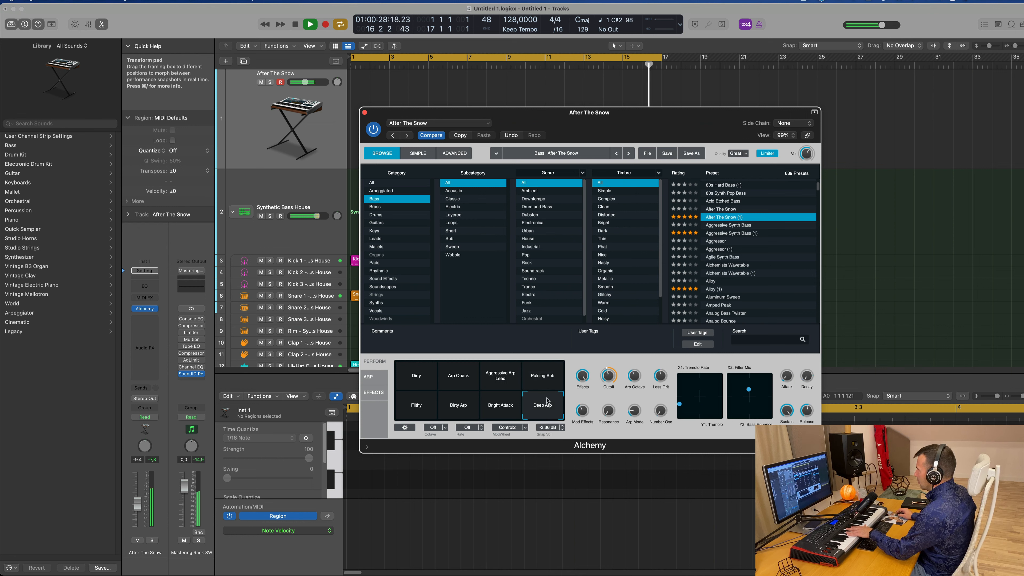
pyautogui.click(547, 384)
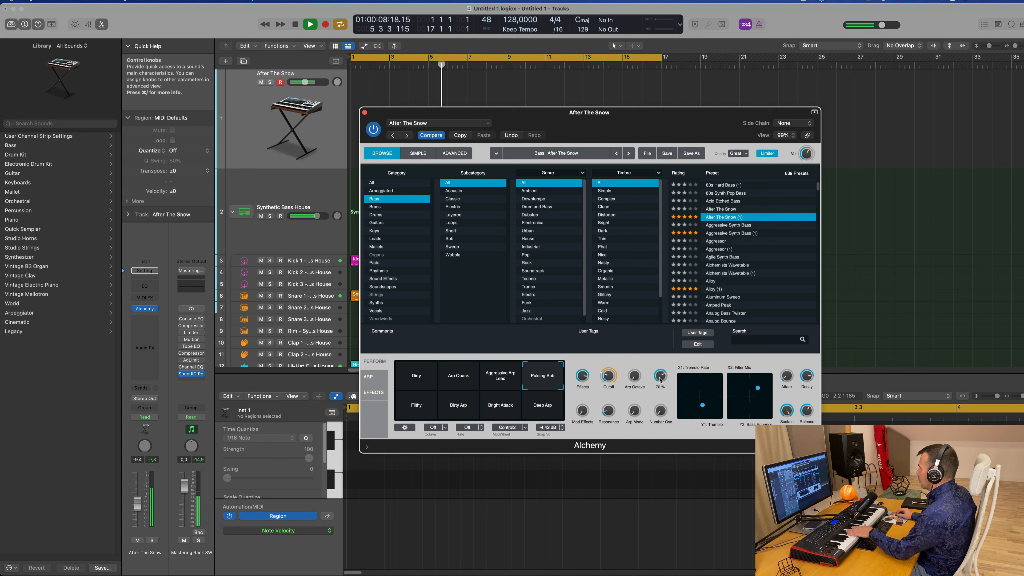
pyautogui.moveTo(582, 378); pyautogui.dragTo(599, 462)
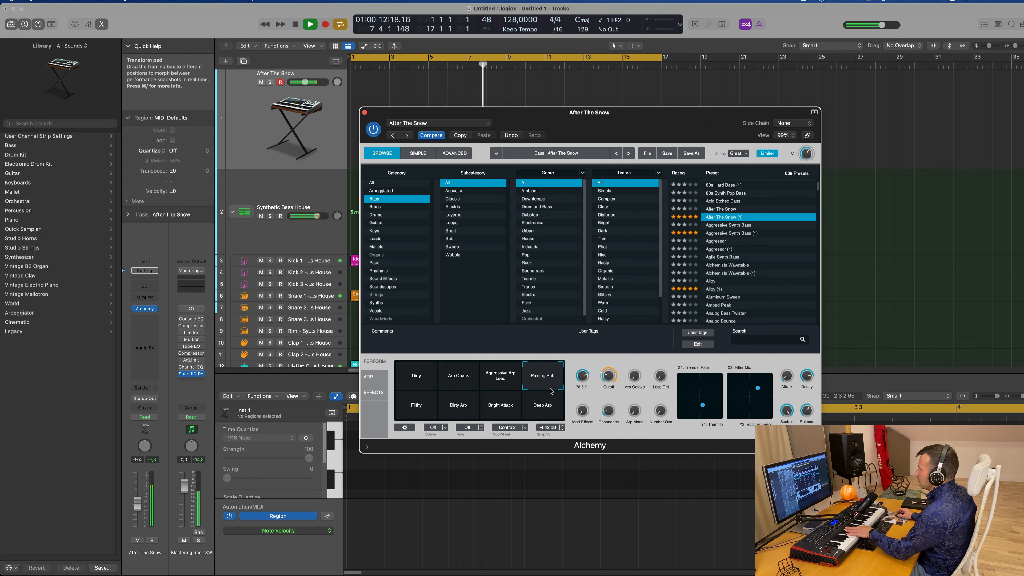
# Try the Aggressive Synth Bass (1) preset, and replace it with Alloy (1)
pyautogui.click(718, 233)
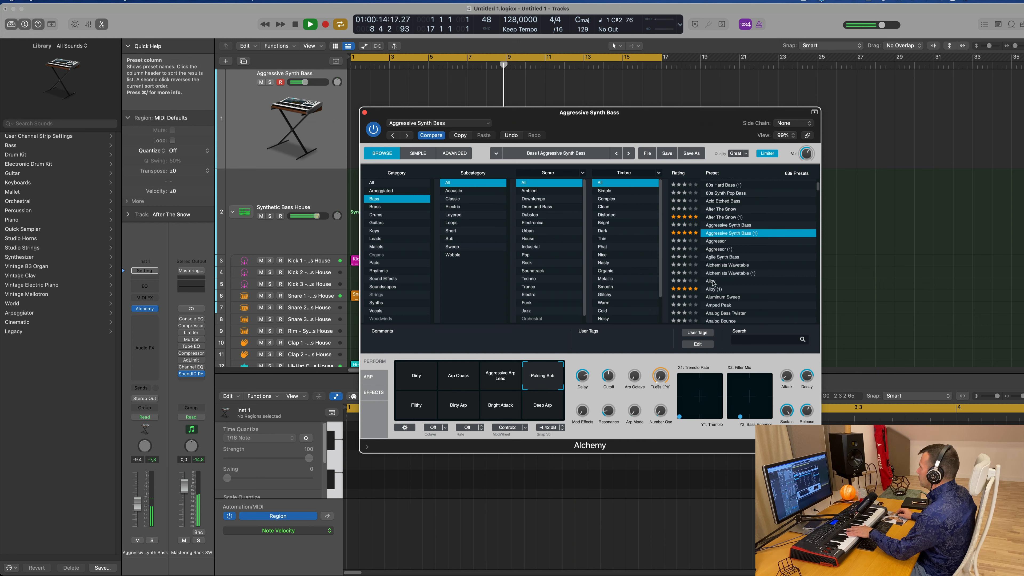
pyautogui.click(712, 289)
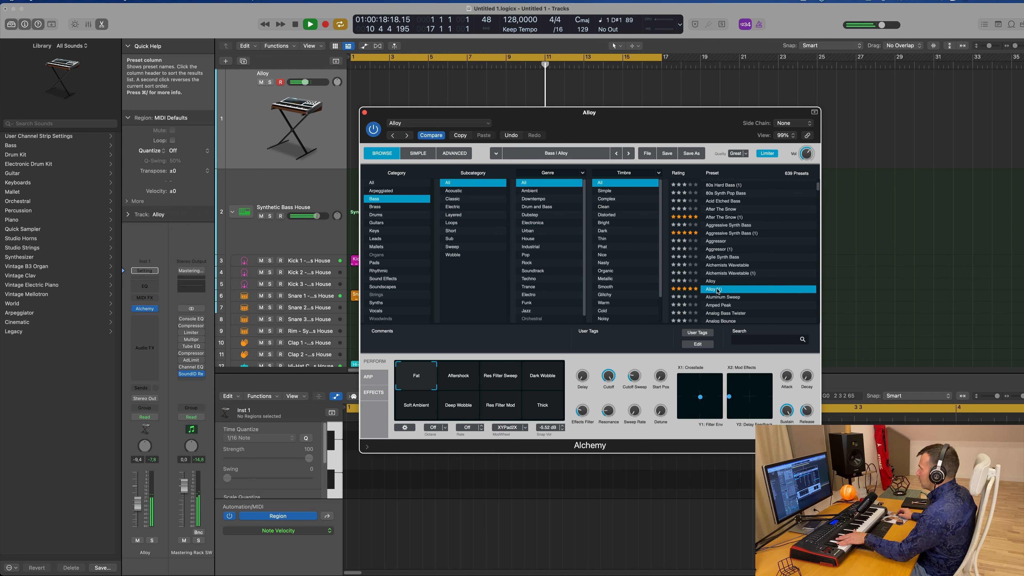
pyautogui.scroll(-2, 727, 283)
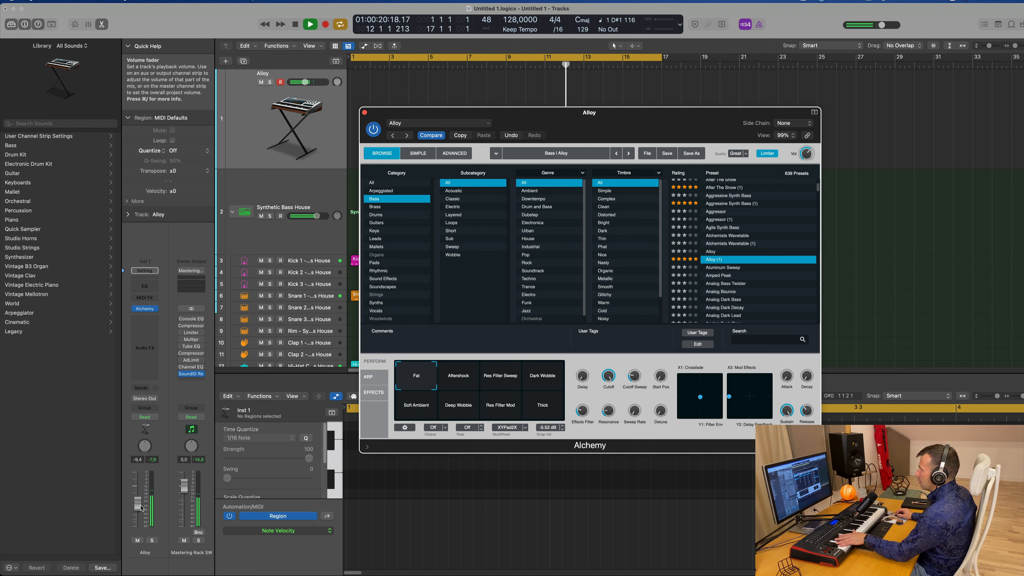
# Raise the track volume to -6.2 dB and audition the Alloy performance snapshots, settling on Soft Ambient
pyautogui.click(503, 380)
pyautogui.click(466, 381)
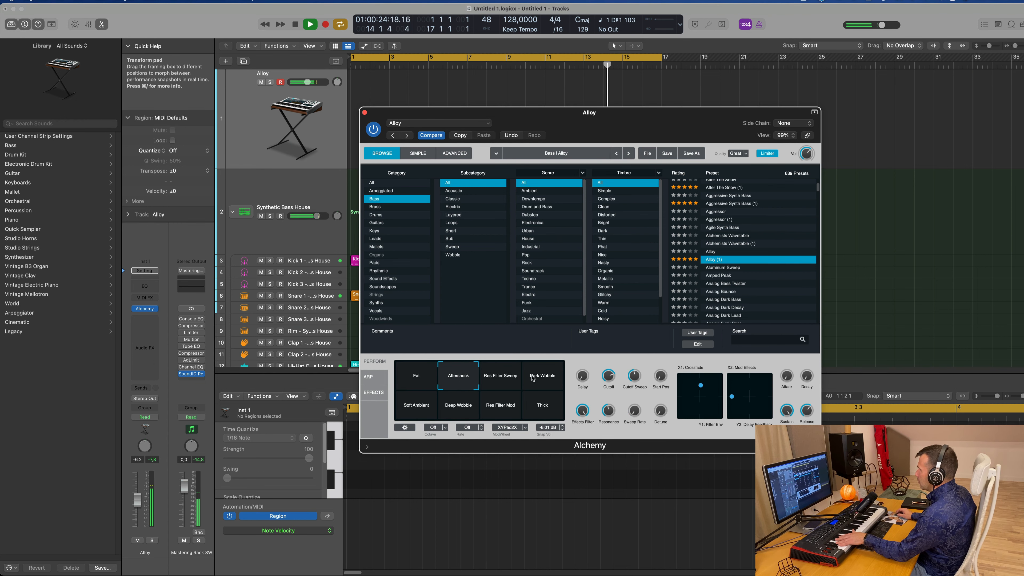
pyautogui.click(420, 410)
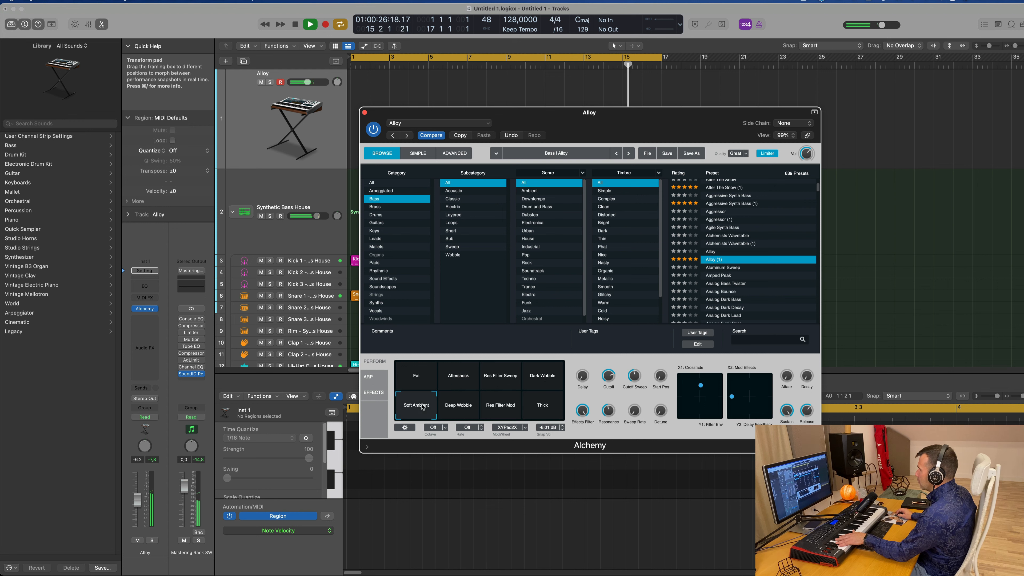
pyautogui.click(457, 406)
pyautogui.click(500, 407)
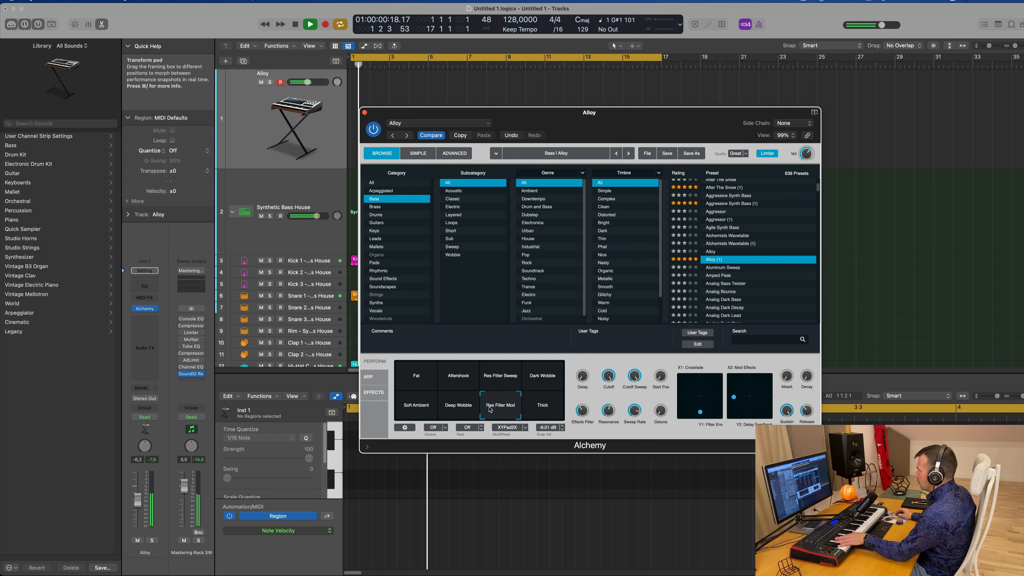
pyautogui.click(539, 410)
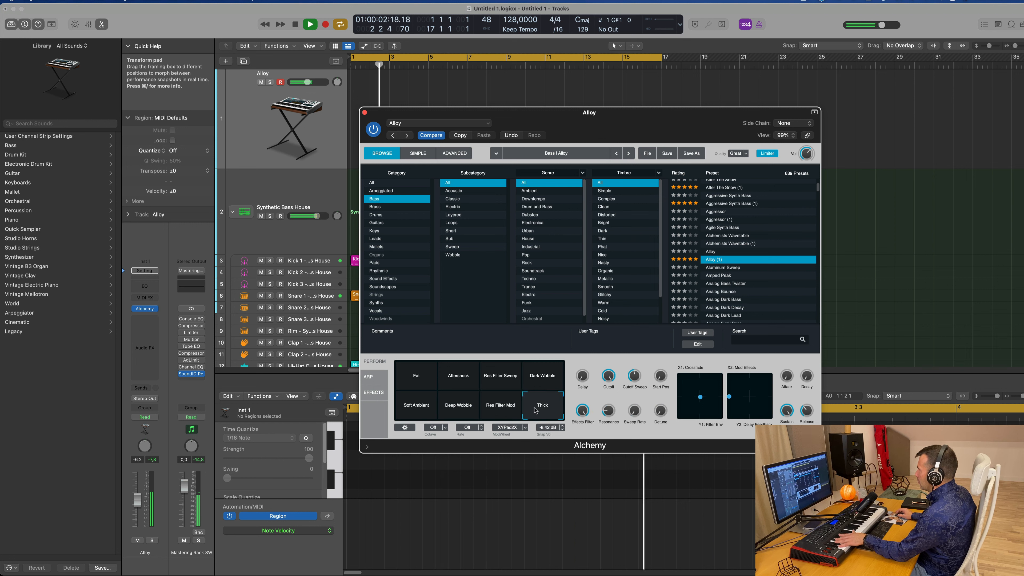
pyautogui.click(428, 410)
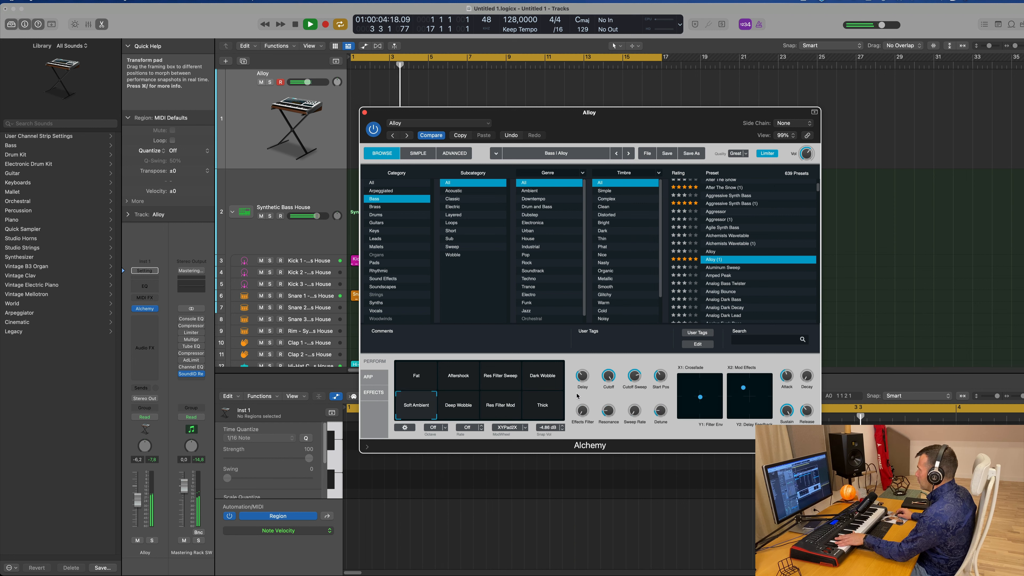
# Set Alloy's Effects Filter and Detune to 0 %, and adjust its Delay and Cutoff Sweep amounts
pyautogui.moveTo(585, 378)
pyautogui.moveTo(585, 409); pyautogui.dragTo(585, 430)
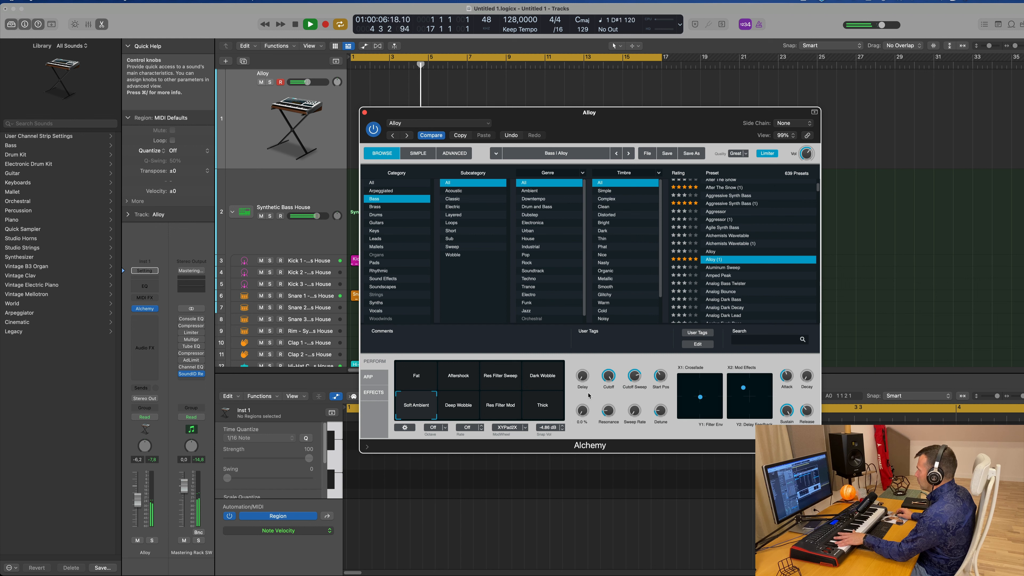
pyautogui.moveTo(656, 378)
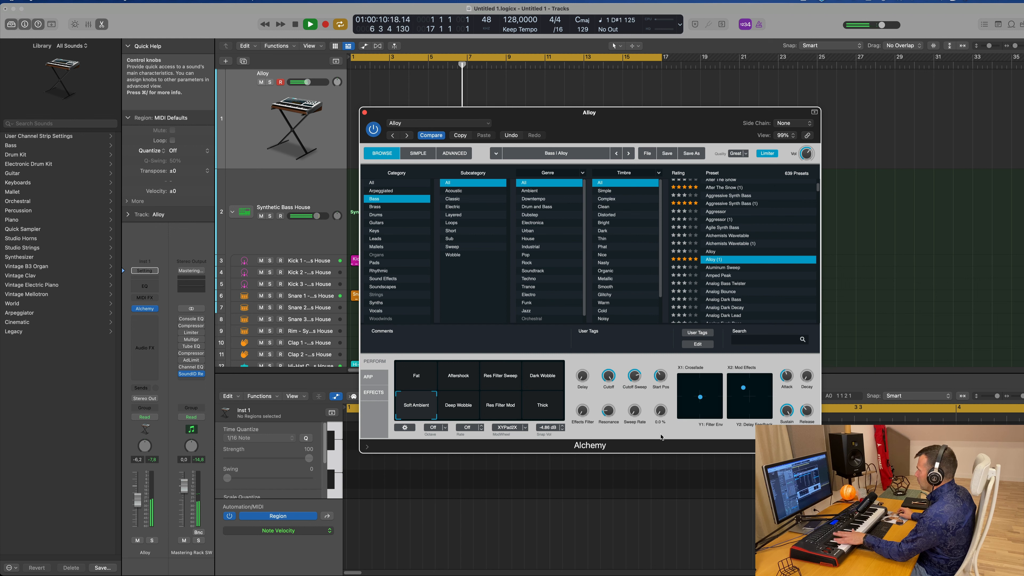
pyautogui.moveTo(622, 377)
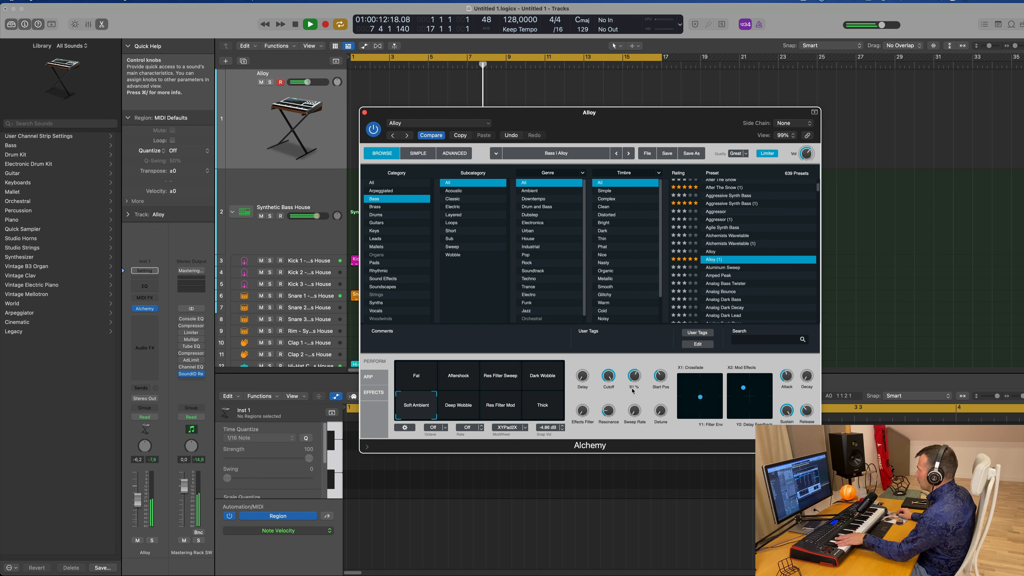
# Show Alloy's effects rack and disable Band Reject and Delay, leaving Mod FX enabled
pyautogui.click(367, 399)
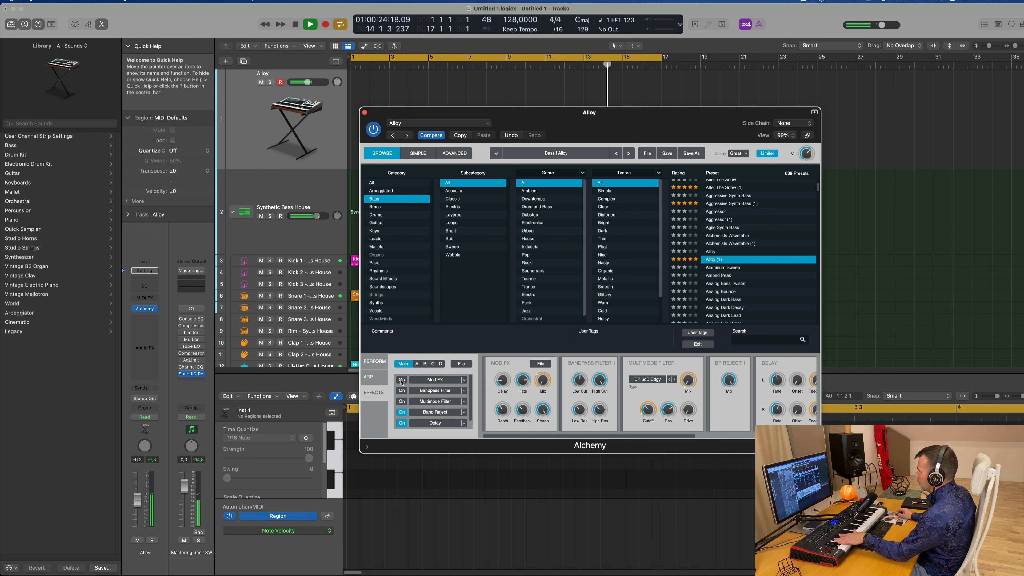
pyautogui.click(402, 411)
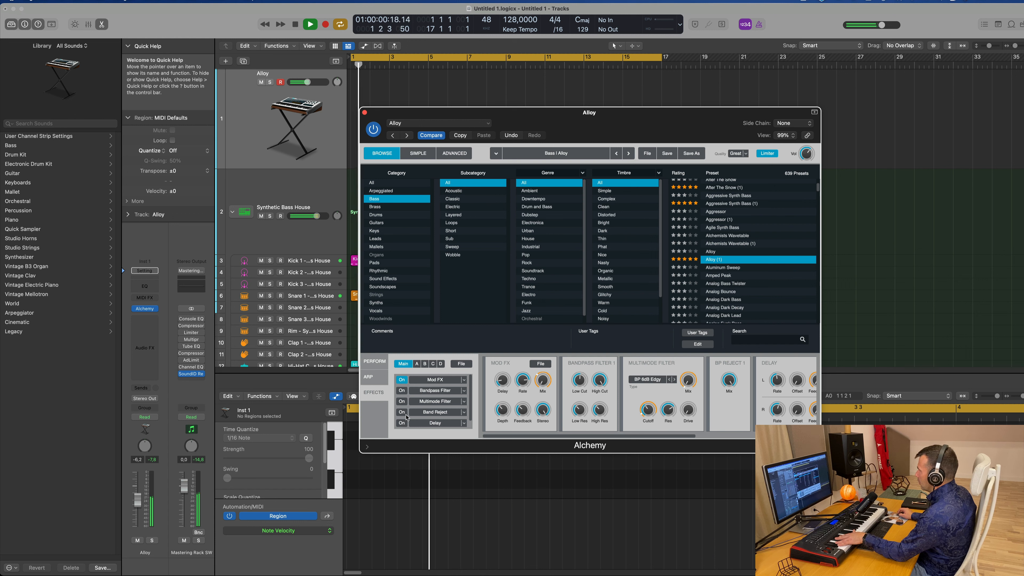
pyautogui.click(402, 380)
pyautogui.click(403, 381)
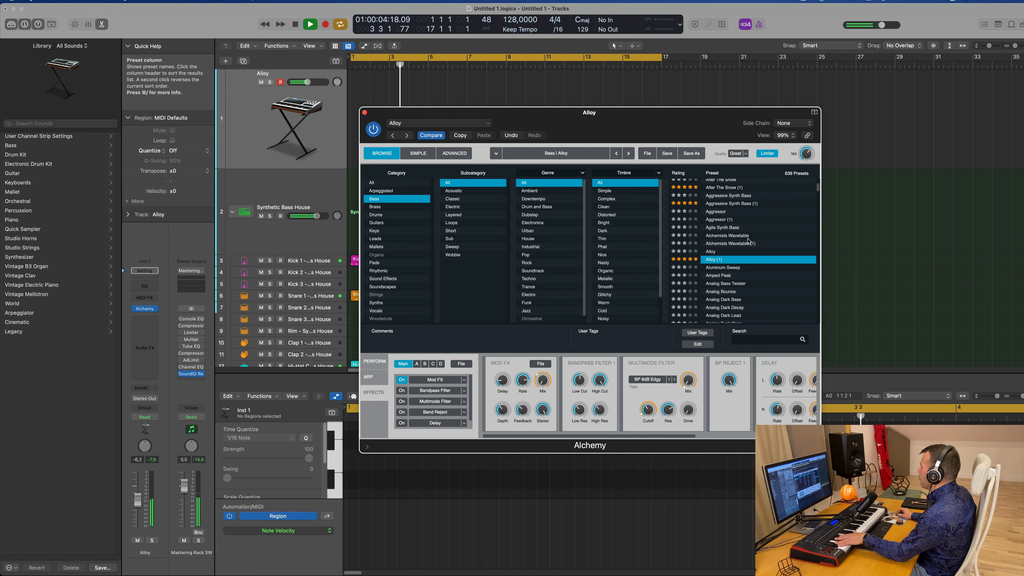
# Browse further down the bass presets and load Analog Bounce
pyautogui.scroll(-2, 746, 242)
pyautogui.click(739, 249)
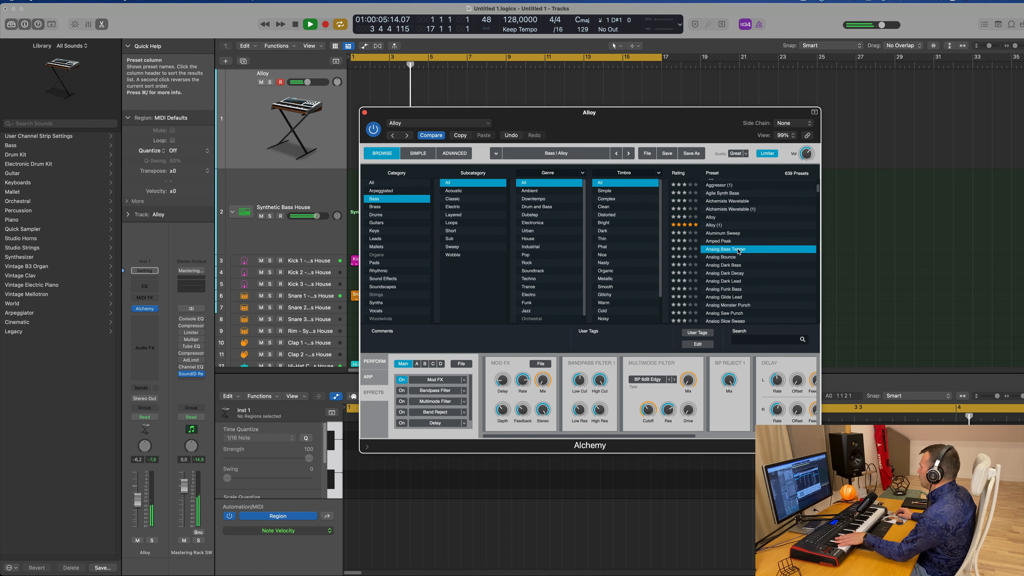
pyautogui.click(732, 261)
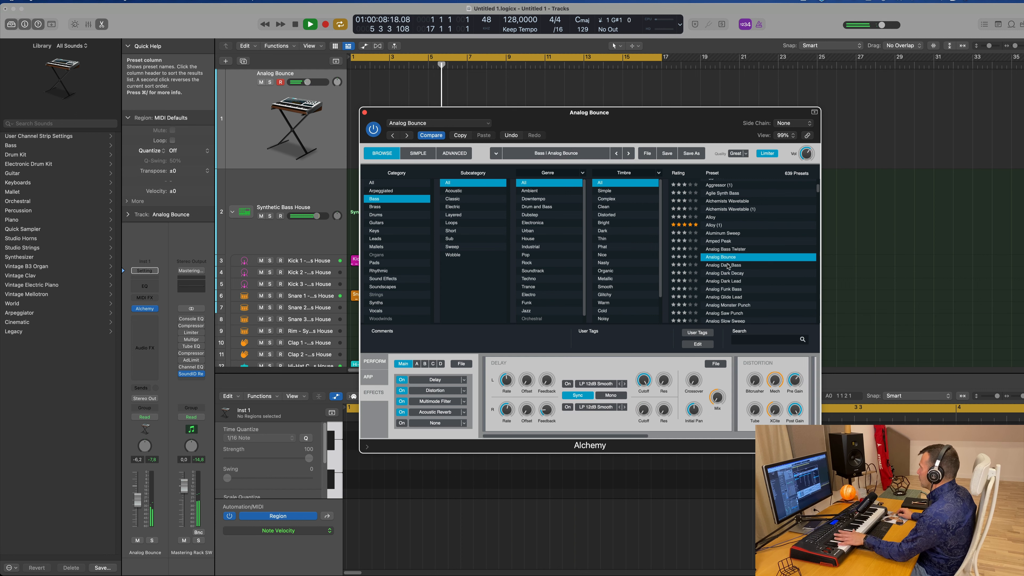
# Audition the Analog Dark Bass preset, load Analog Dark Decay, and move the synth window slightly up and across
pyautogui.click(728, 265)
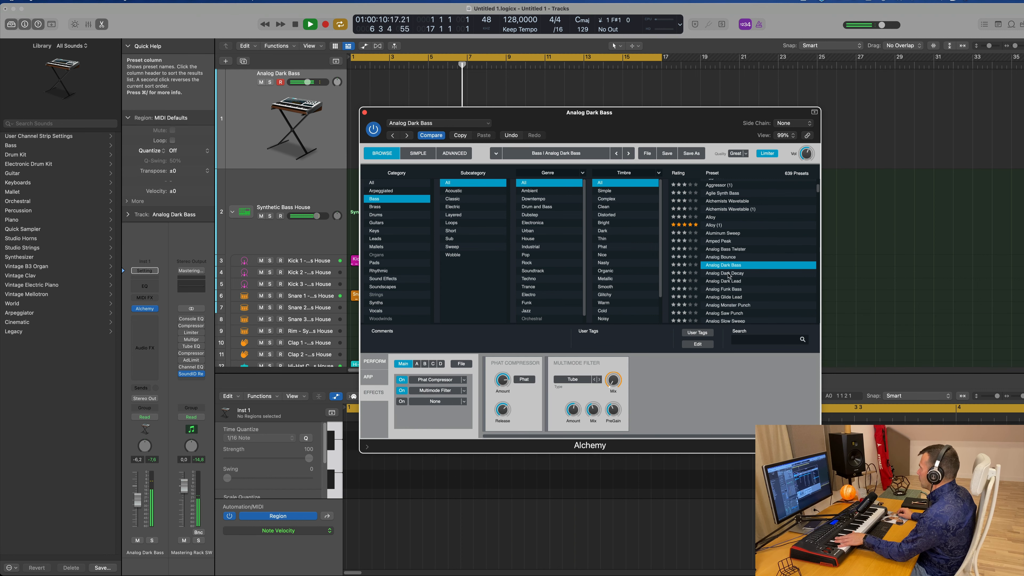
pyautogui.click(728, 273)
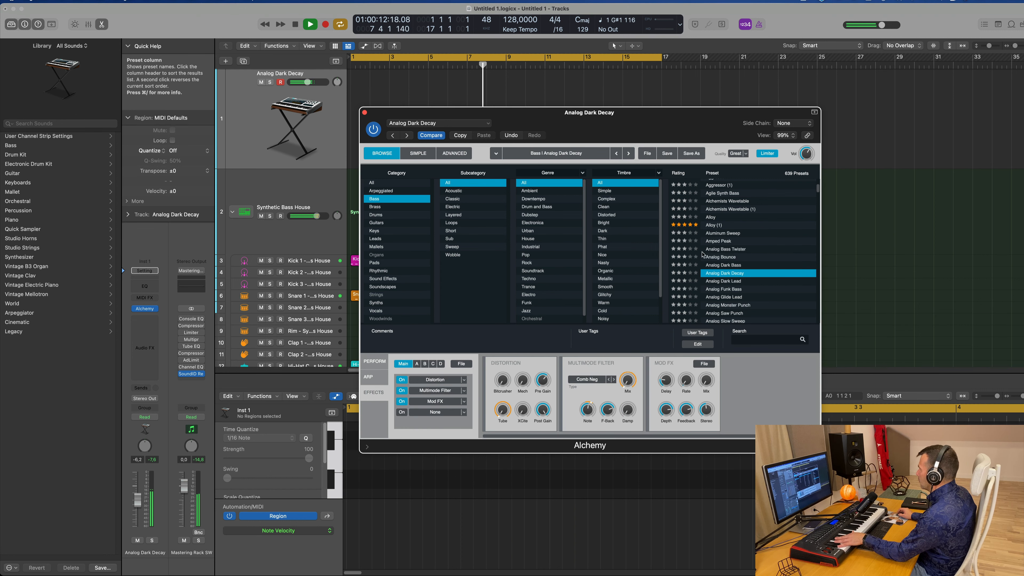
pyautogui.moveTo(636, 116); pyautogui.dragTo(668, 103)
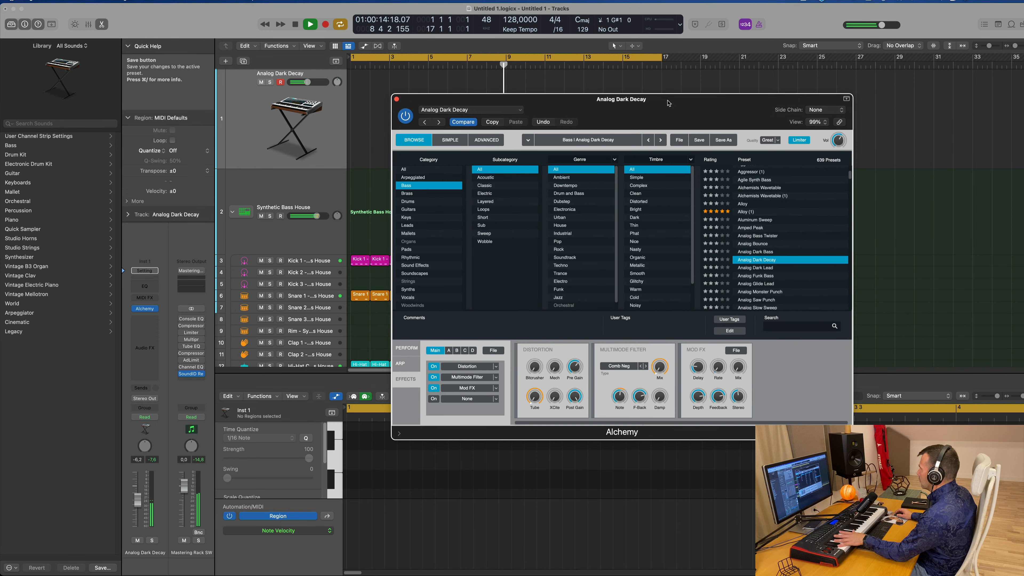
# Show Analog Dark Decay's performance controls and audition all of its snapshots, returning to Analog
pyautogui.click(407, 348)
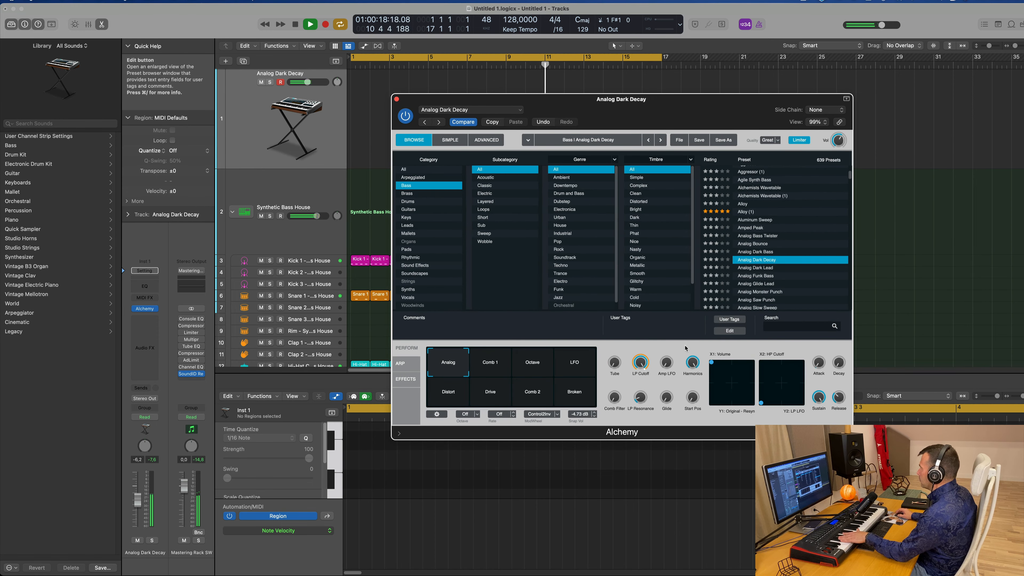
pyautogui.click(496, 371)
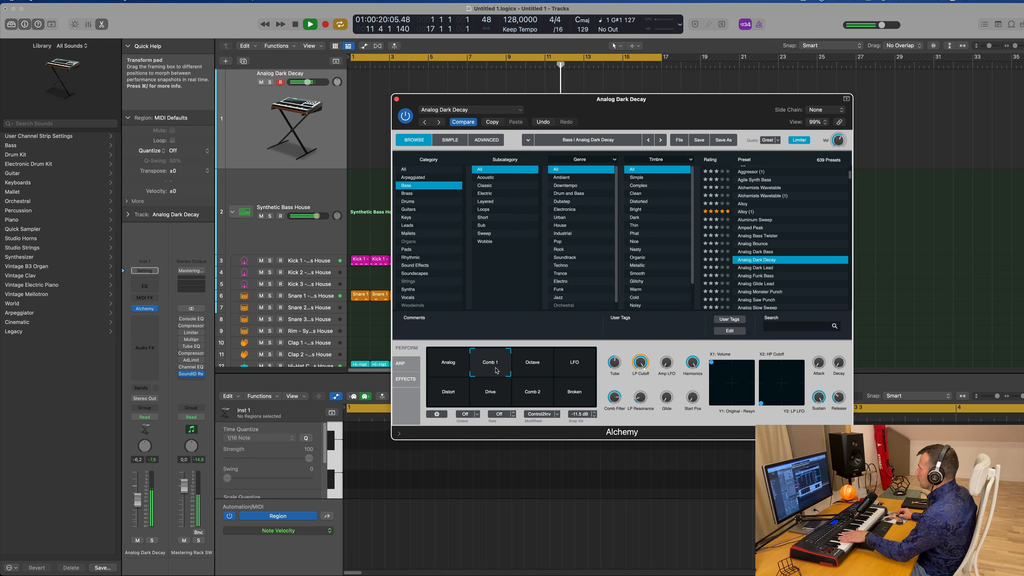
pyautogui.click(536, 368)
pyautogui.click(574, 369)
pyautogui.click(449, 370)
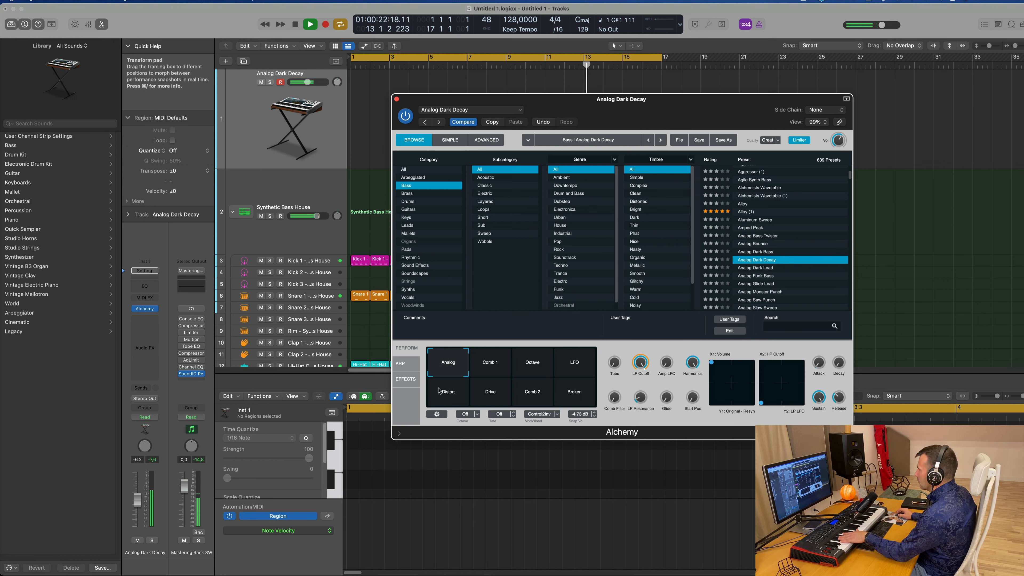
pyautogui.click(447, 398)
pyautogui.click(487, 398)
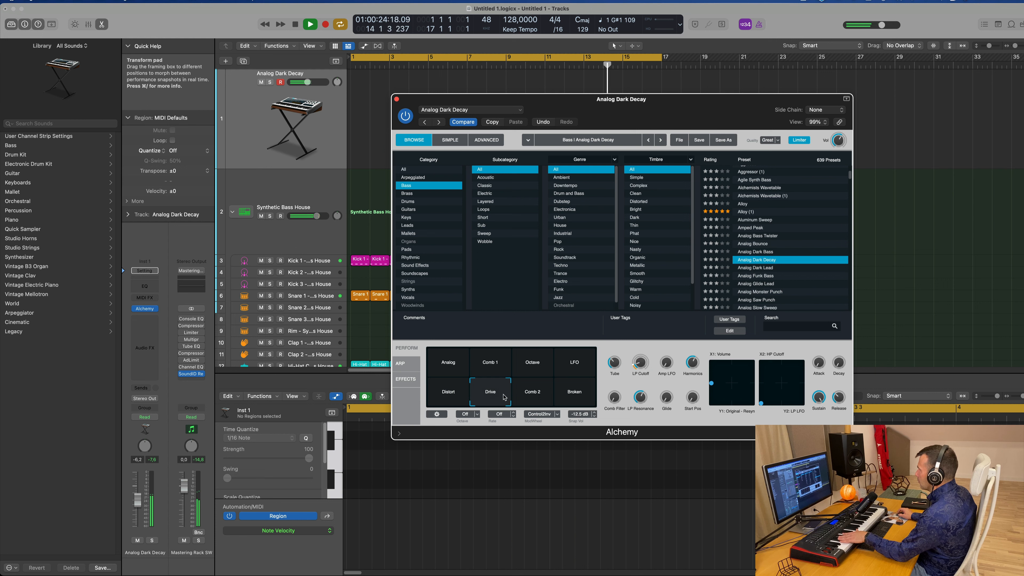
pyautogui.click(535, 397)
pyautogui.click(576, 397)
pyautogui.click(446, 363)
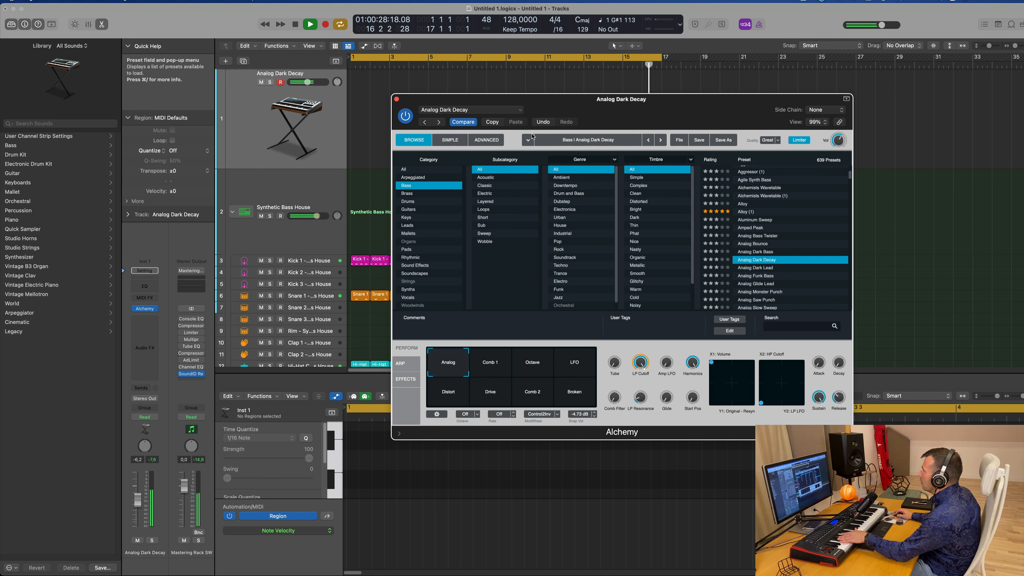
# Show Alchemy's advanced view and lengthen the decay and release of the first AHDSR envelope
pyautogui.click(486, 140)
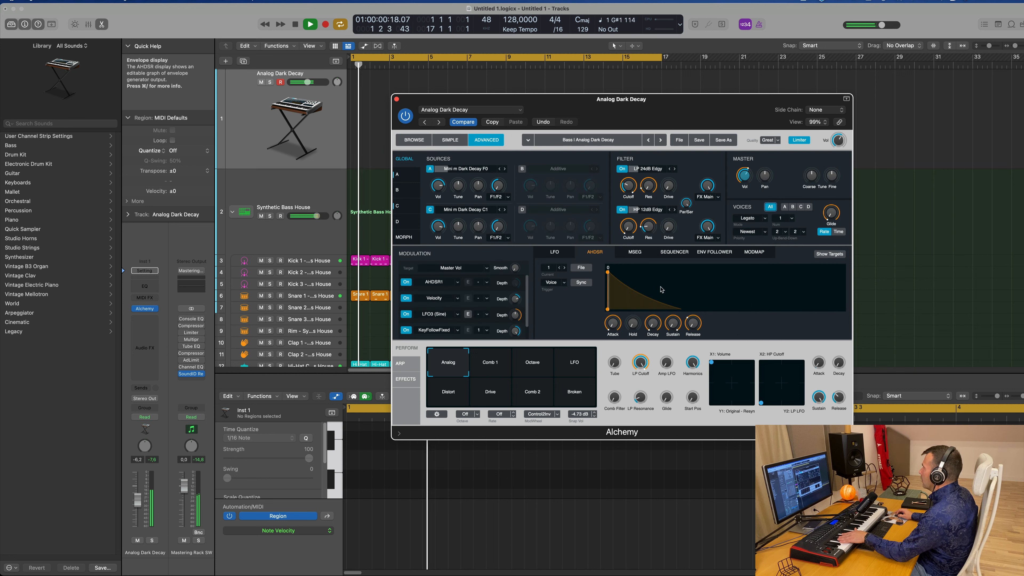
pyautogui.moveTo(653, 324); pyautogui.dragTo(679, 289)
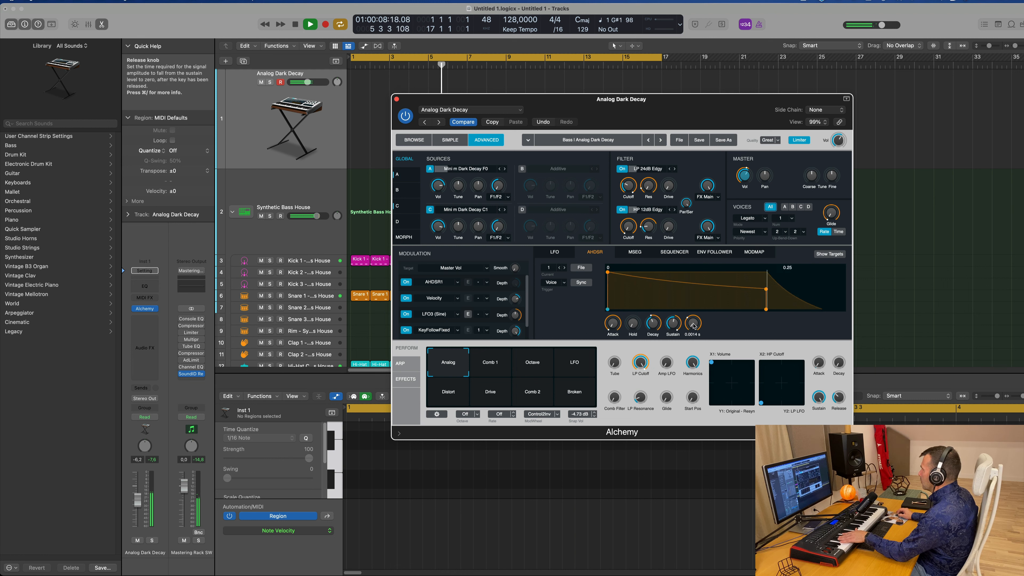
pyautogui.moveTo(693, 322); pyautogui.dragTo(699, 302)
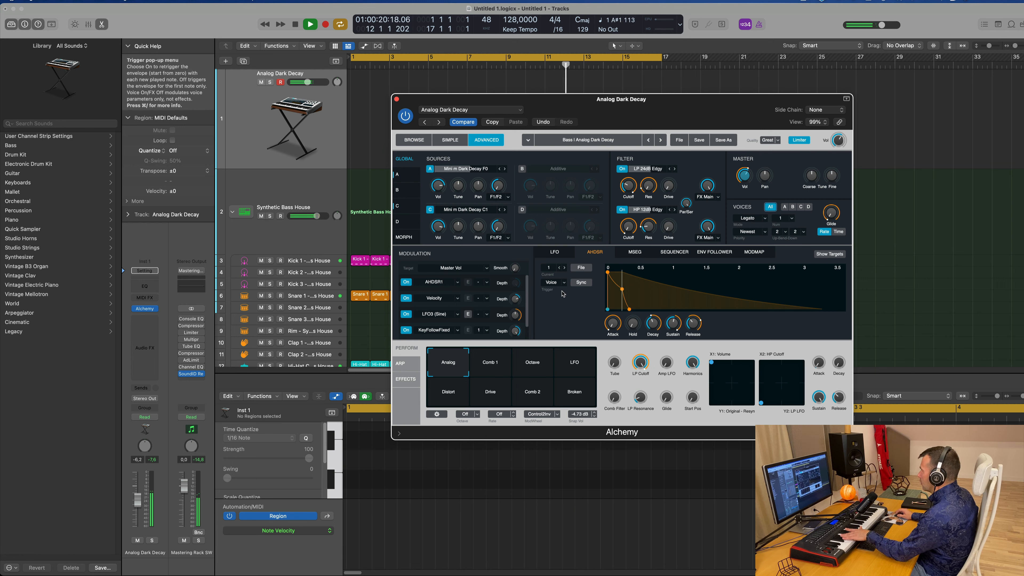
# Sync the AHDSR envelope to the project tempo and stretch its decay to about beat 9
pyautogui.click(583, 284)
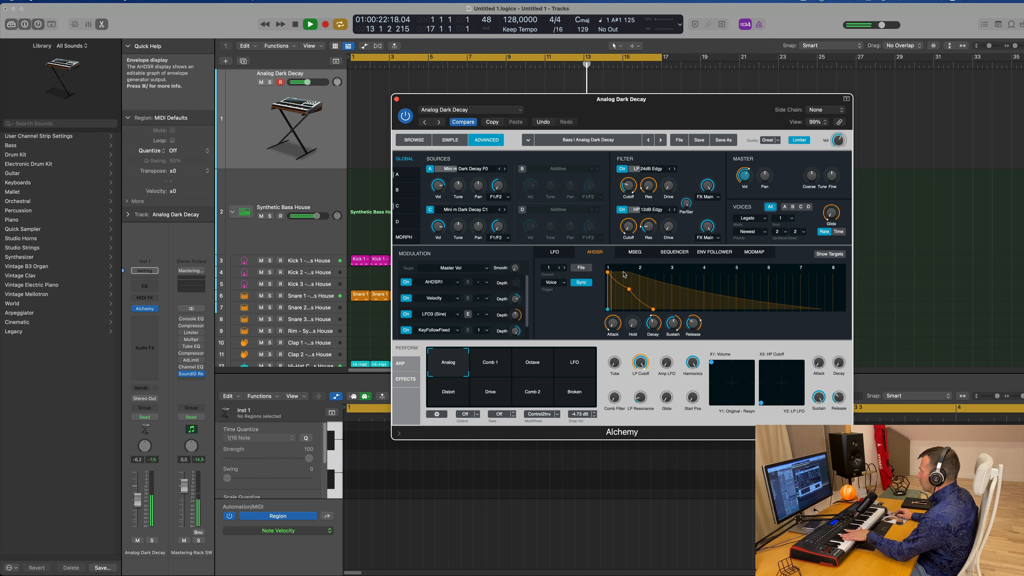
pyautogui.moveTo(629, 290); pyautogui.dragTo(662, 285)
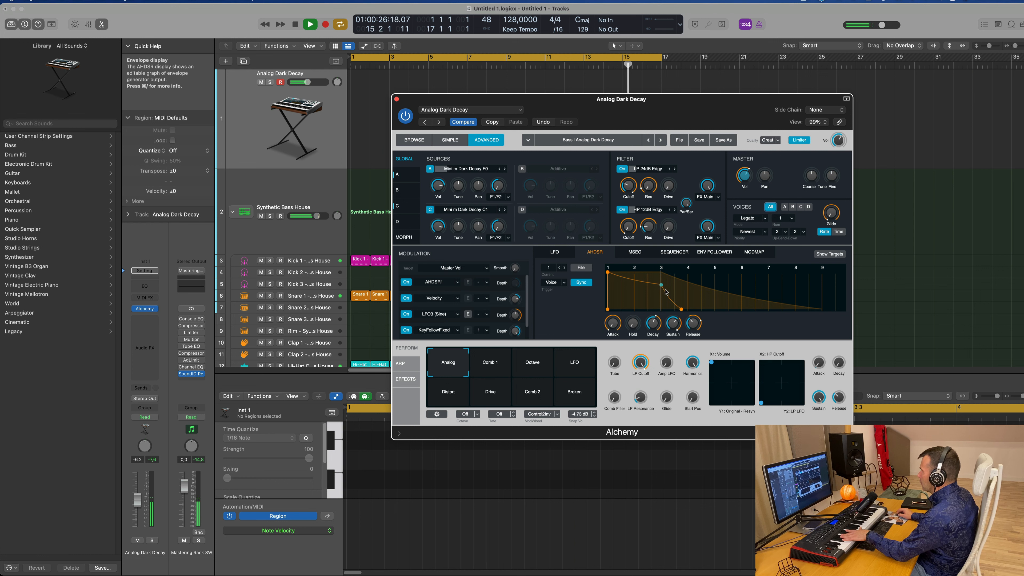
pyautogui.moveTo(661, 285); pyautogui.dragTo(746, 288)
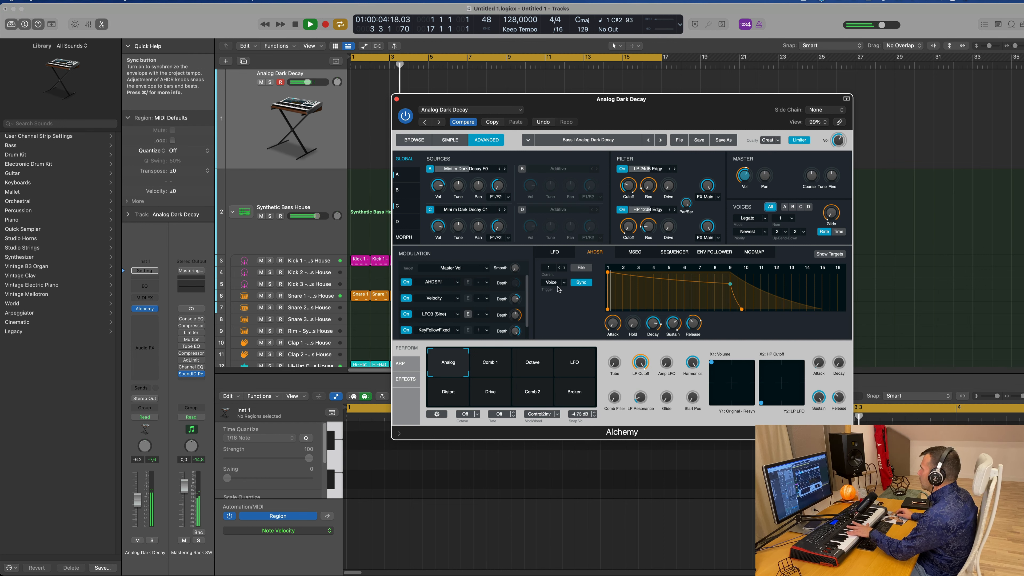
# Look through the MSEG, ModMap and envelope follower modulators, returning to the AHDSR envelope
pyautogui.click(668, 256)
pyautogui.click(647, 256)
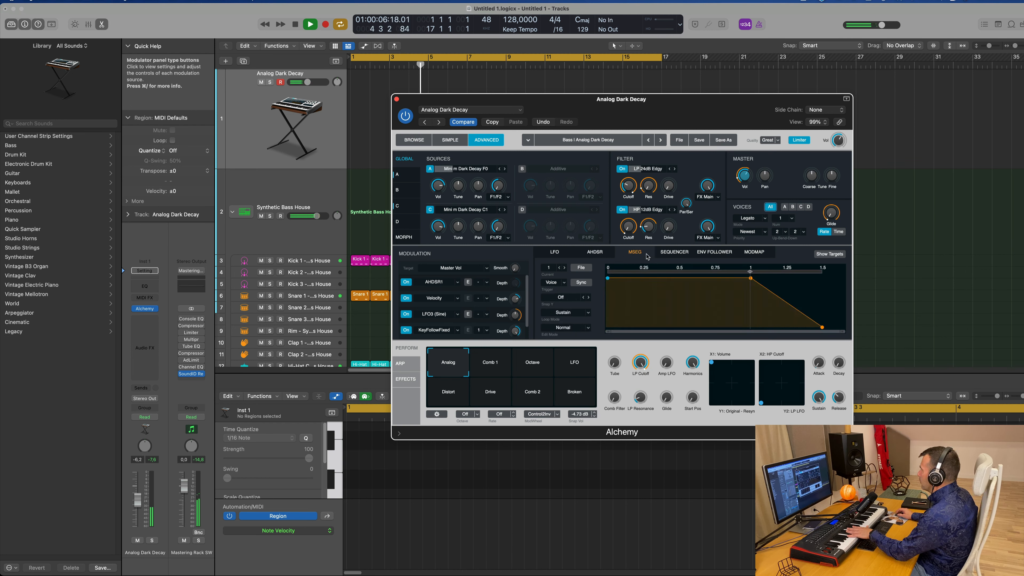
pyautogui.click(720, 254)
pyautogui.click(750, 254)
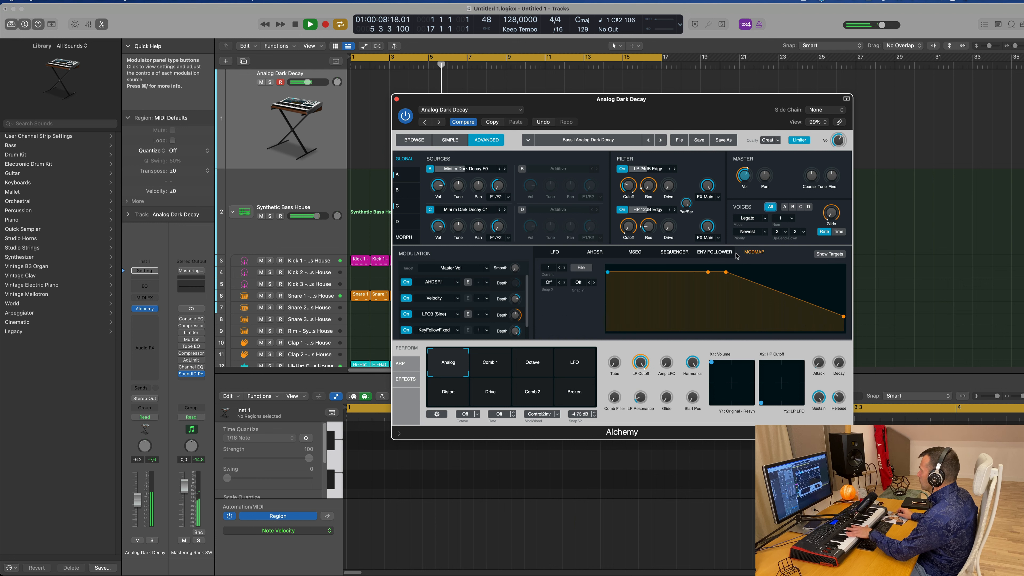
pyautogui.click(715, 252)
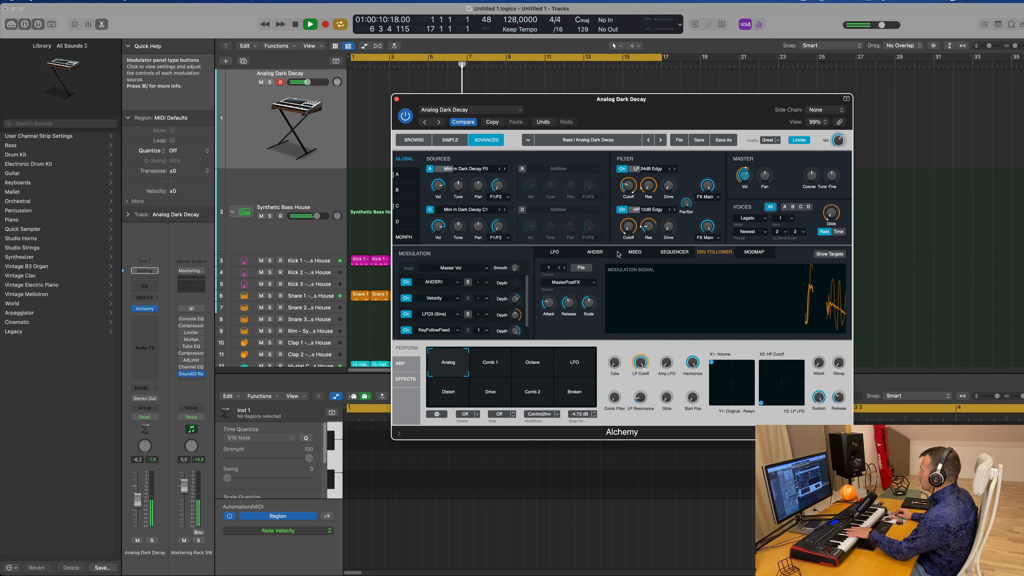
pyautogui.click(595, 254)
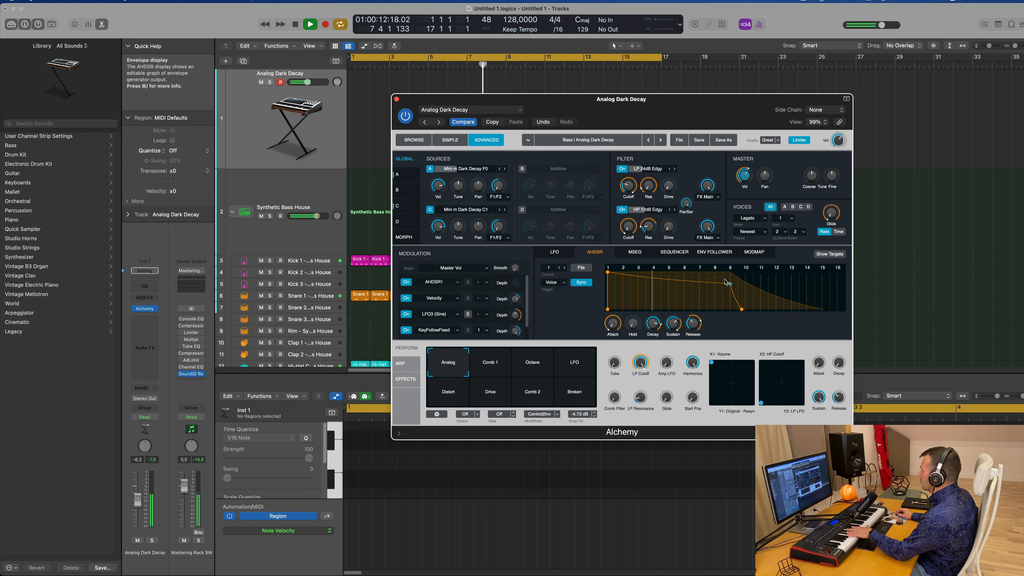
# Raise the AHDSR envelope's sustain to maximum, extend its hold to about beat 33, and try out XY pad 2
pyautogui.moveTo(729, 284); pyautogui.dragTo(731, 270)
pyautogui.moveTo(657, 317)
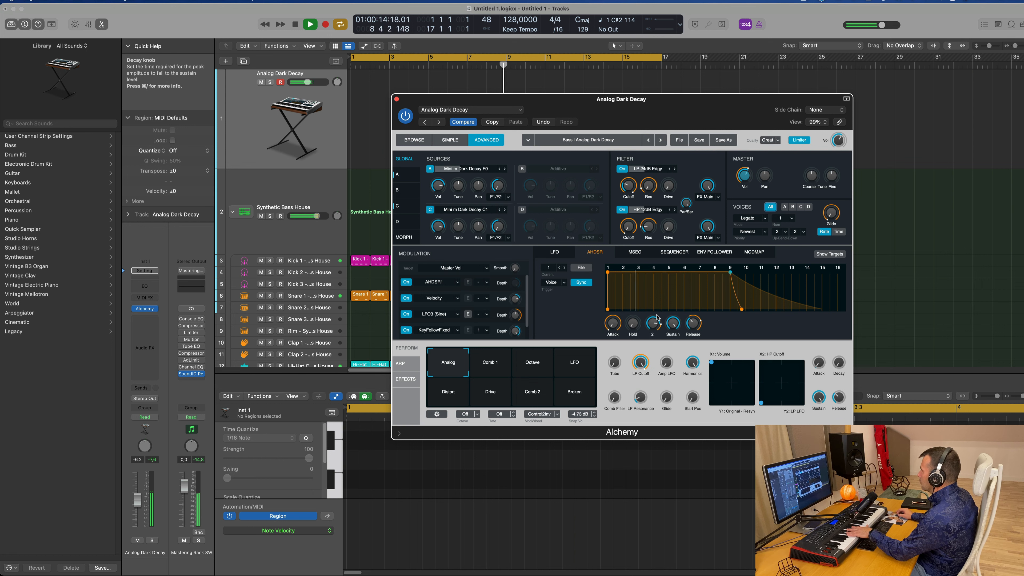
pyautogui.moveTo(631, 326); pyautogui.dragTo(641, 305)
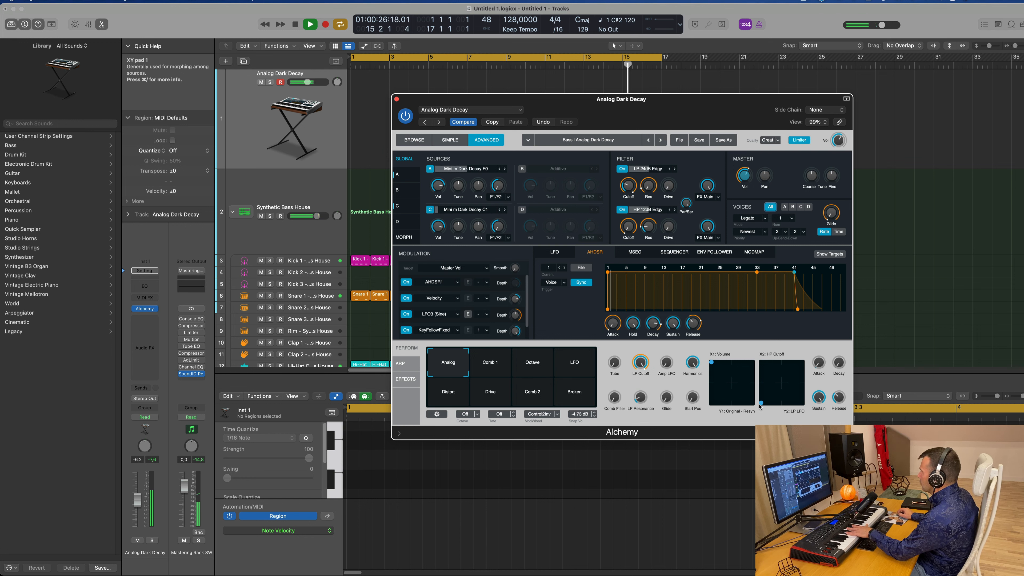
pyautogui.moveTo(759, 404); pyautogui.dragTo(777, 392)
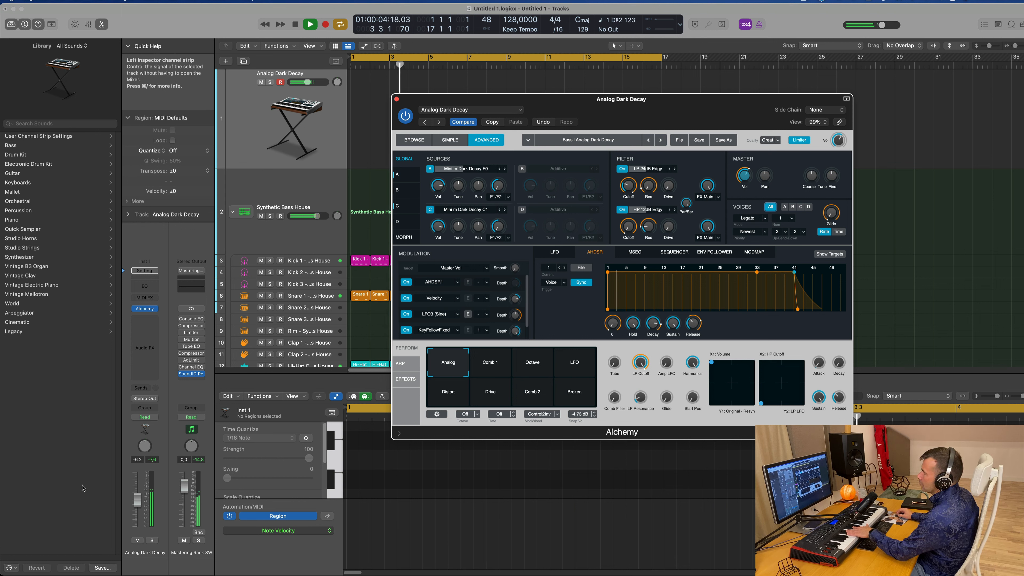
# Raise the track volume to -3.6 dB and load the Analog Sub Sonic bass preset
pyautogui.moveTo(139, 494); pyautogui.dragTo(141, 492)
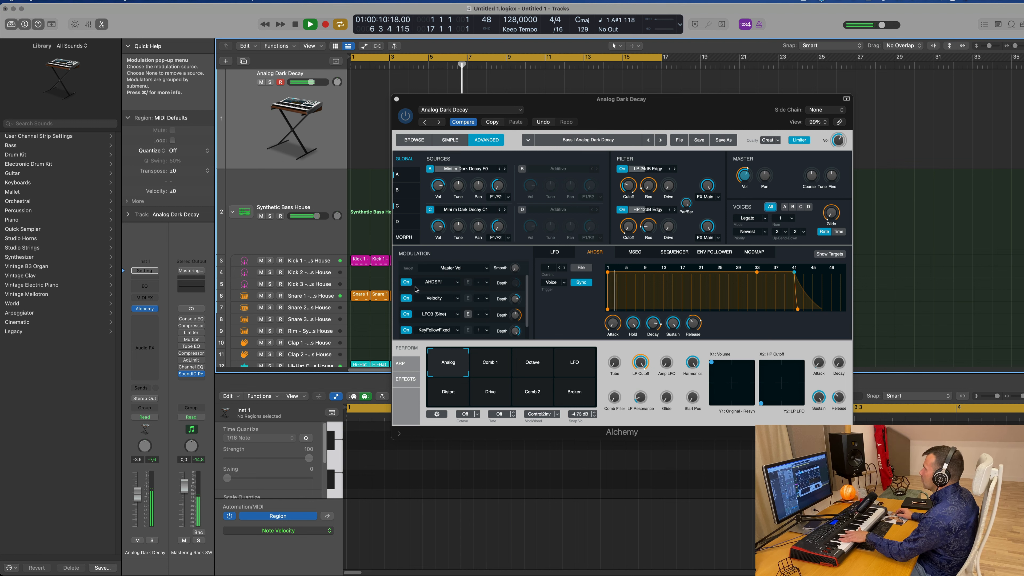
pyautogui.click(413, 141)
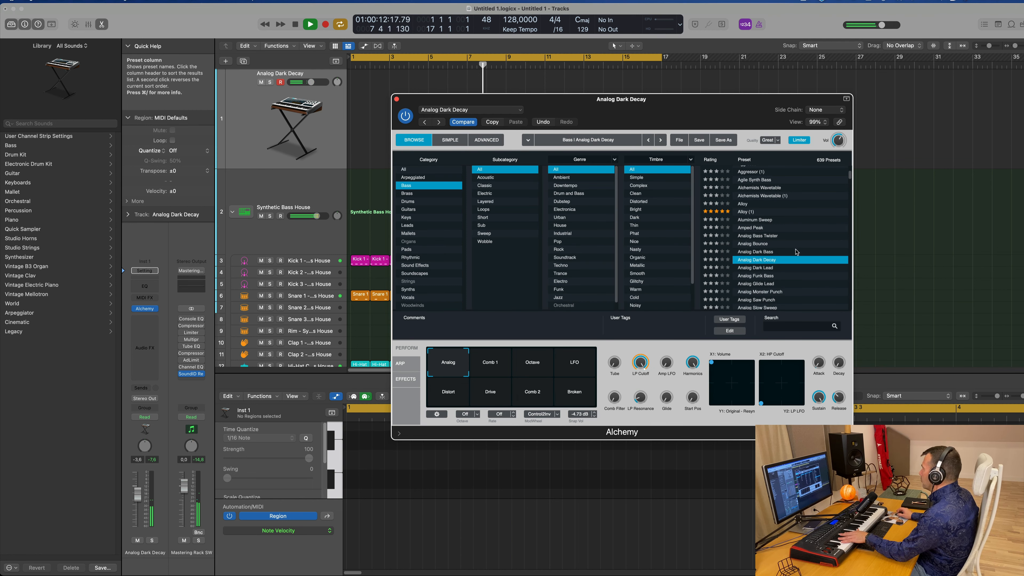
pyautogui.scroll(-5, 786, 242)
pyautogui.click(760, 217)
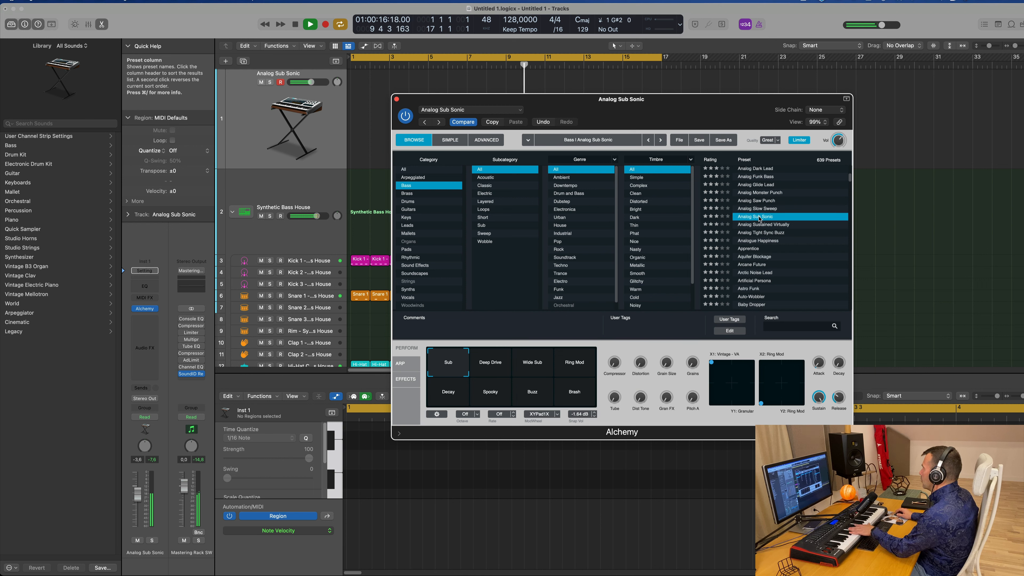
# Audition the Analogue Happiness, Apprentice, Arctic Noise Lead and Artificial Persona presets
pyautogui.click(756, 241)
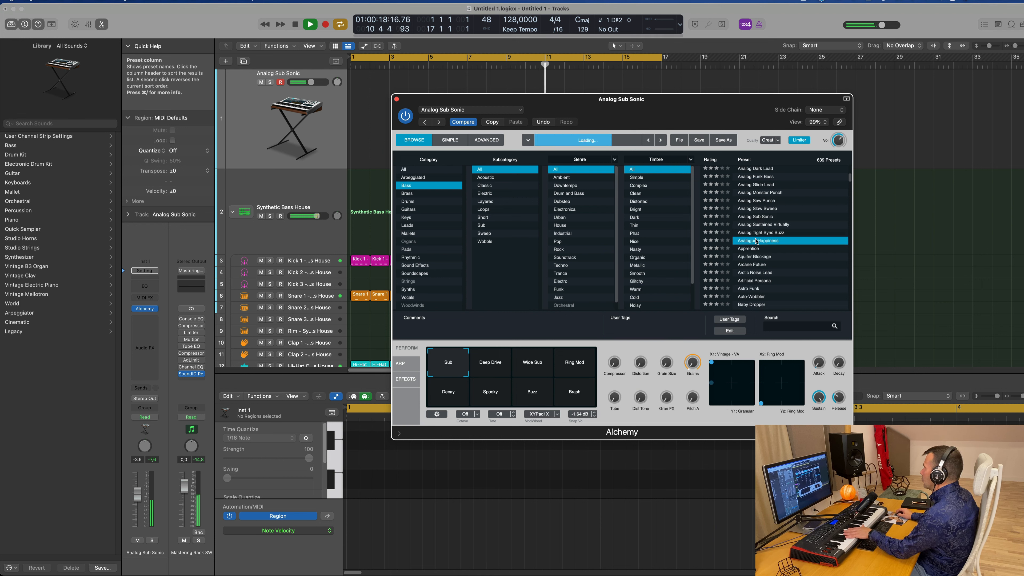
pyautogui.click(754, 250)
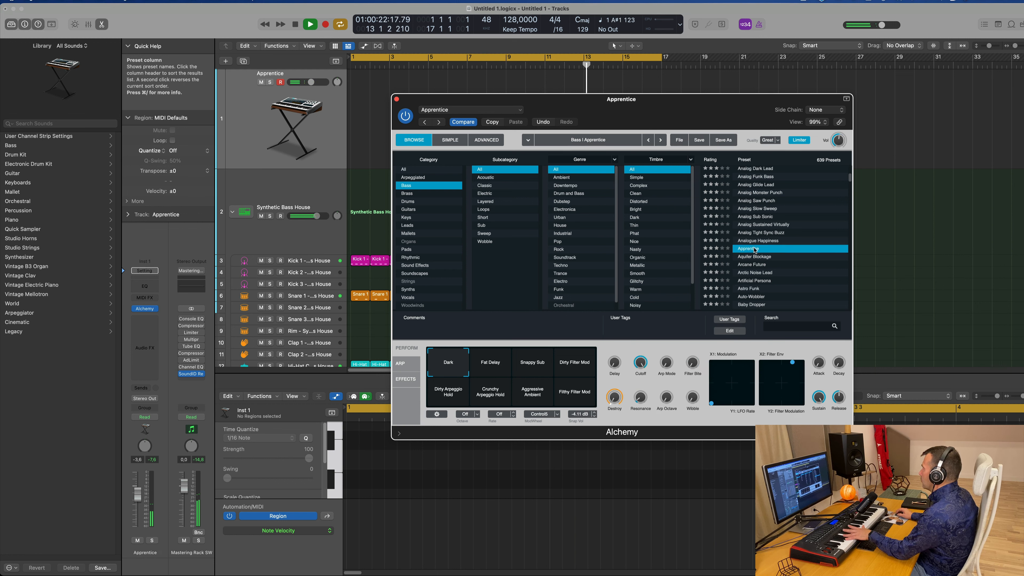
pyautogui.click(759, 273)
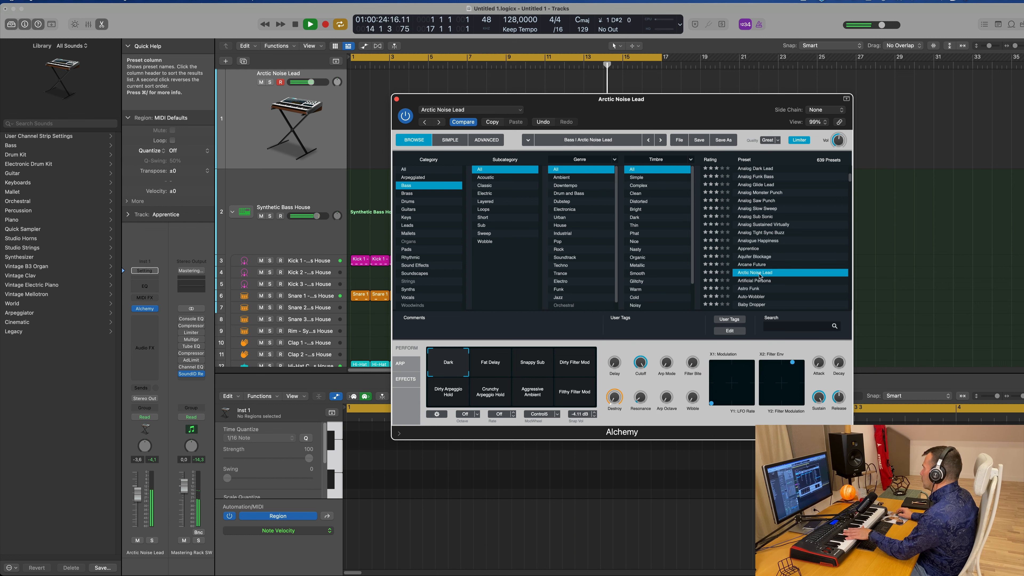
pyautogui.click(766, 281)
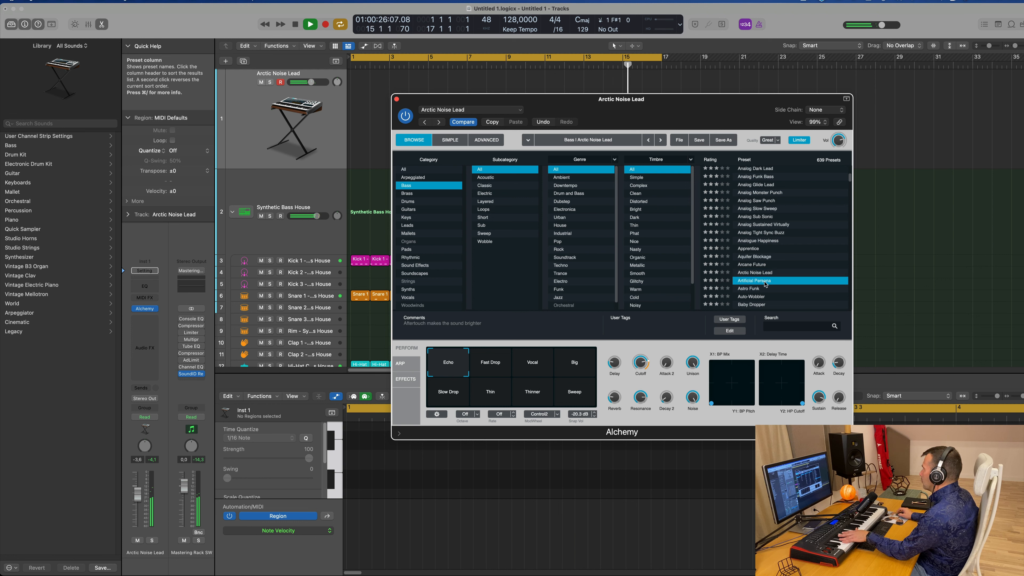
# Audition Auto-Wobbler, Baby Dropper, Balloon Finger and Ball Bass further down the bass presets, and load Bass And Lead
pyautogui.scroll(-2, 768, 281)
pyautogui.click(752, 262)
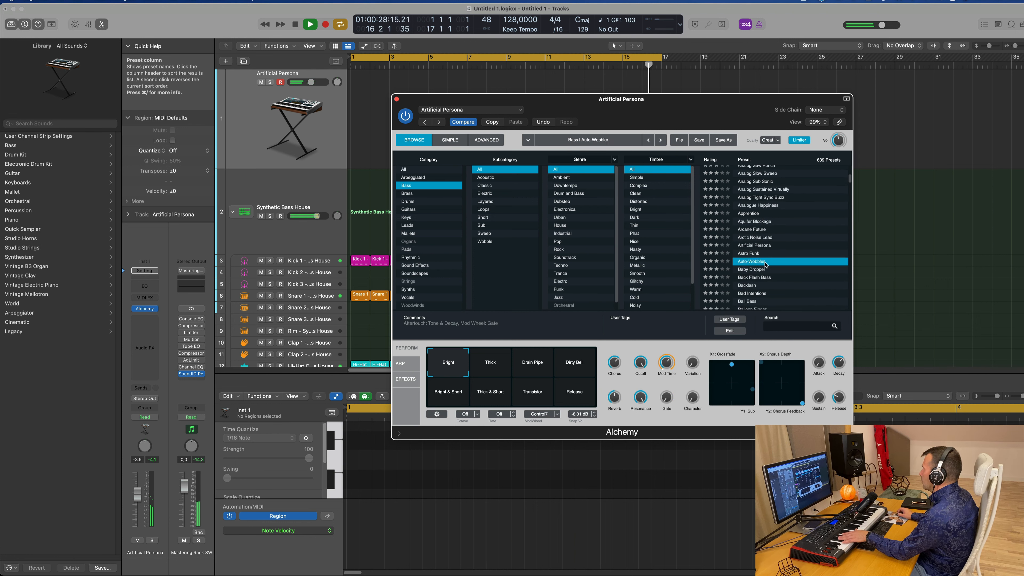
pyautogui.scroll(-1, 765, 265)
pyautogui.click(753, 261)
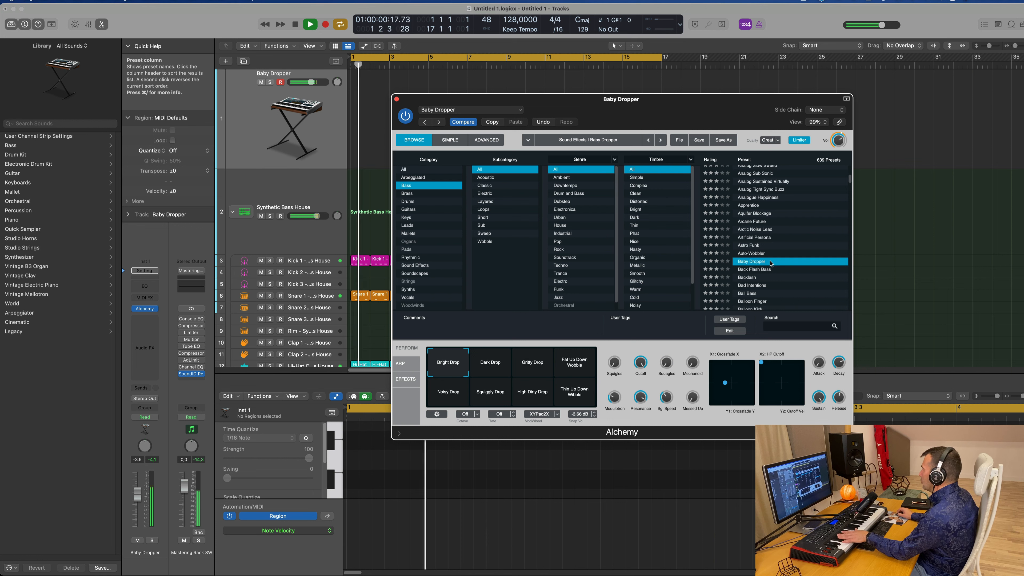
pyautogui.scroll(-3, 757, 258)
pyautogui.click(755, 248)
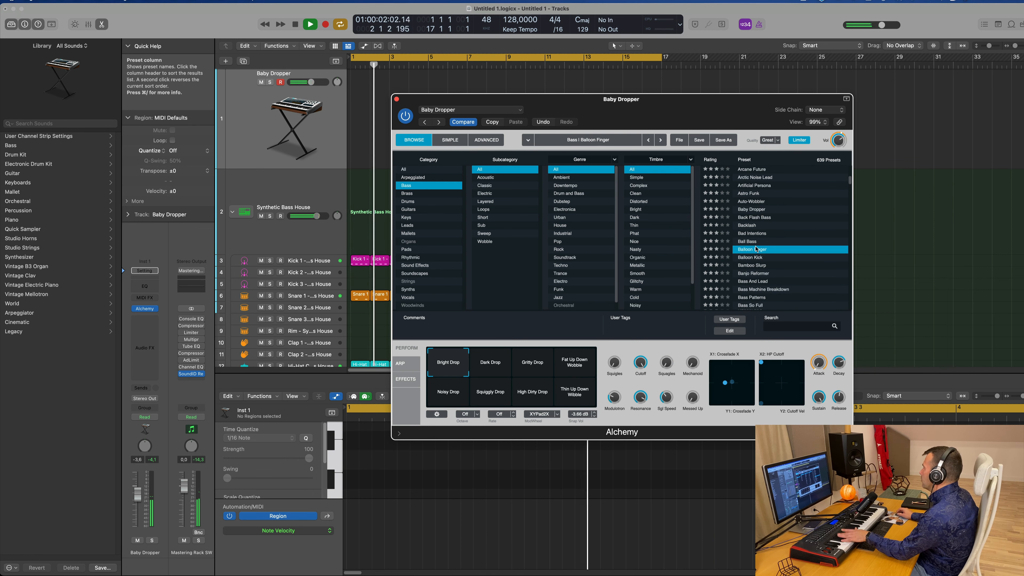
pyautogui.click(749, 242)
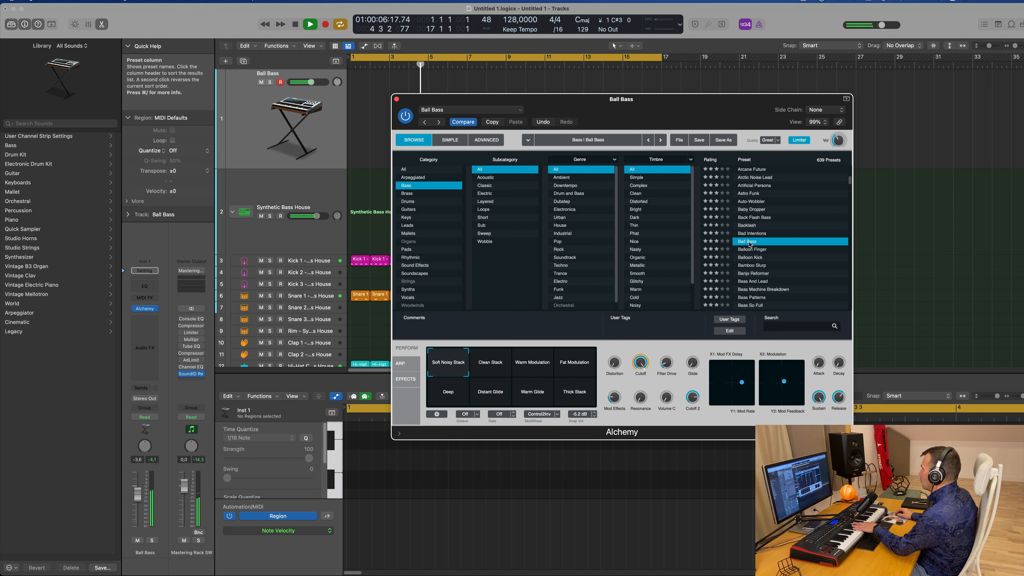
pyautogui.click(758, 283)
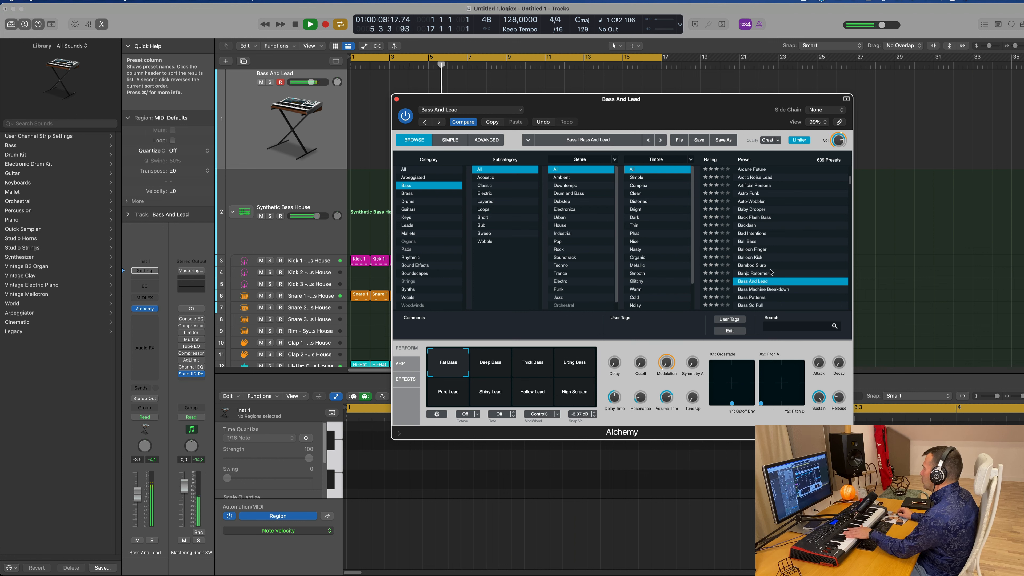
# Audition Bass And Lead's performance snapshots Deep Bass, Thick Bass and Biting Bass
pyautogui.scroll(-3, 770, 272)
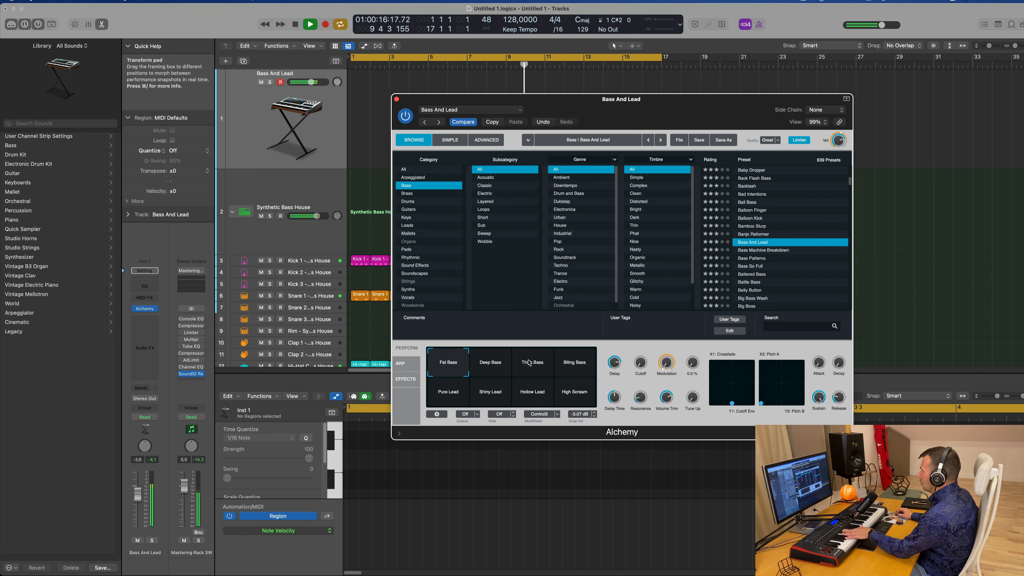
pyautogui.click(500, 369)
pyautogui.click(535, 370)
pyautogui.click(575, 379)
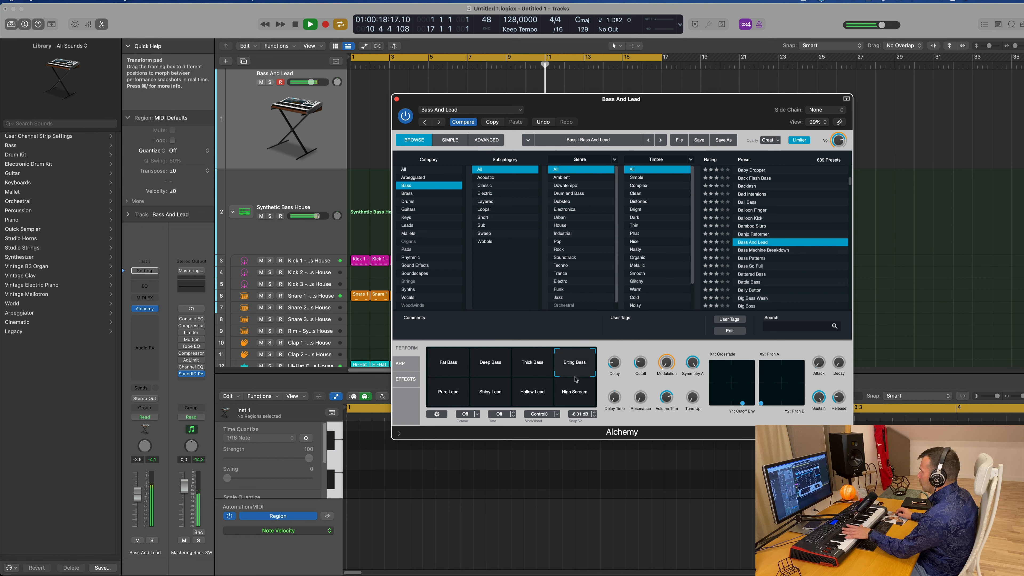
# Audition the Pure Lead, Shiny Lead and High Scream snapshots, return to Fat Bass, and move XY pad 1's point to its centre
pyautogui.click(455, 398)
pyautogui.click(498, 397)
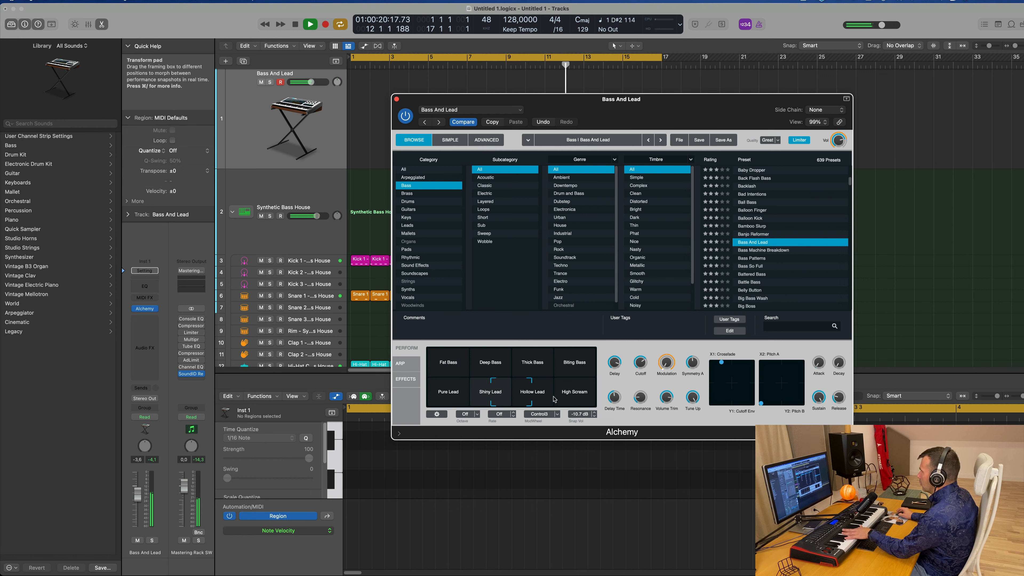
pyautogui.click(571, 398)
pyautogui.click(450, 363)
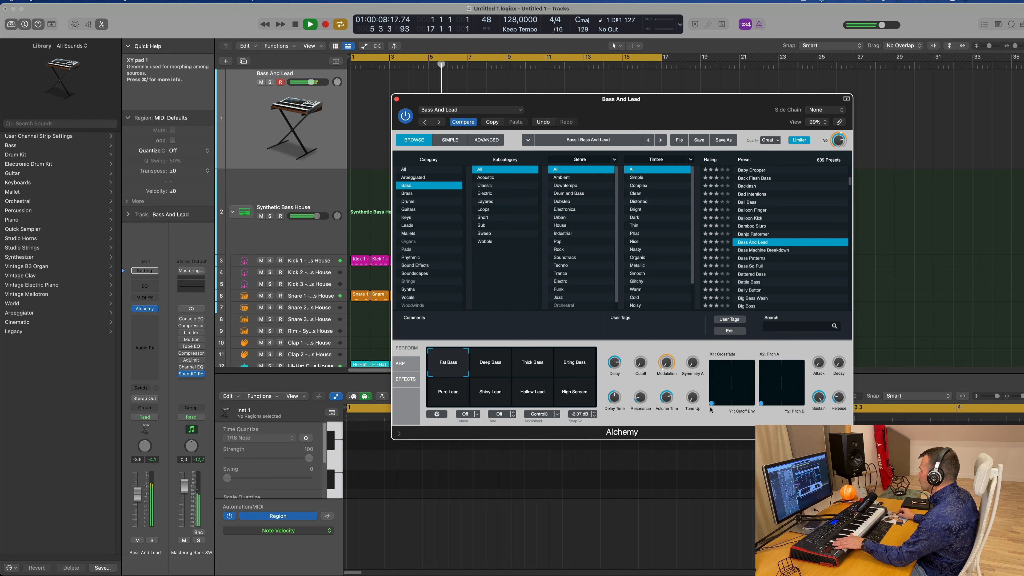
pyautogui.moveTo(712, 404); pyautogui.dragTo(726, 405)
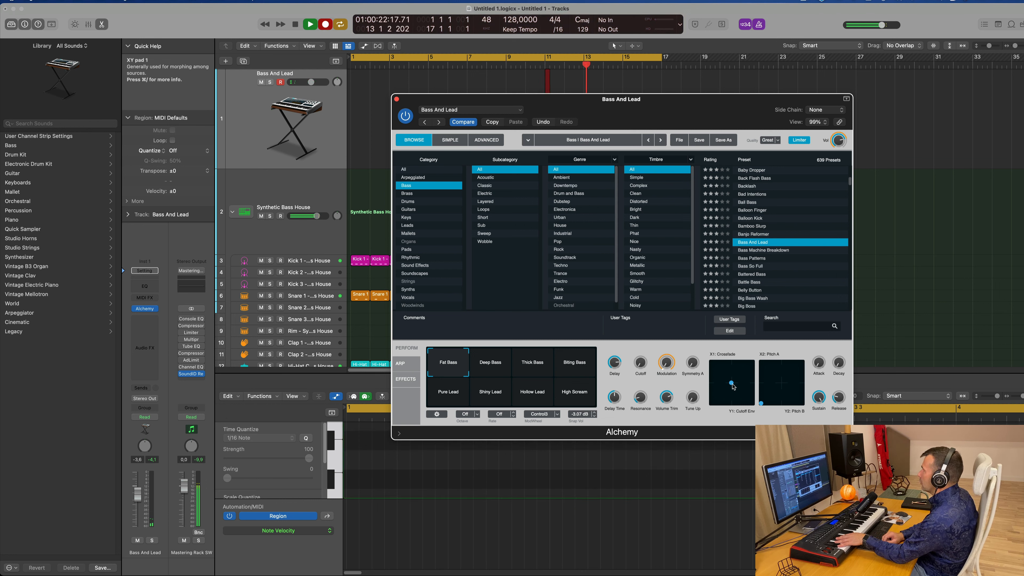
# Record a bass take of about eleven bars on the Bass And Lead track and move the plug-in window clear of the region
pyautogui.press('Return')
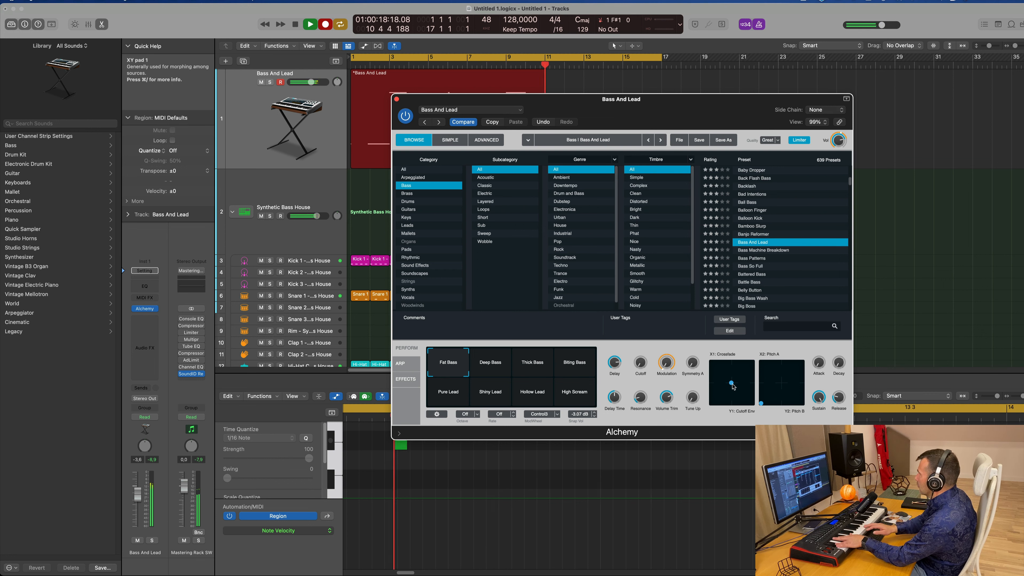
pyautogui.press('space')
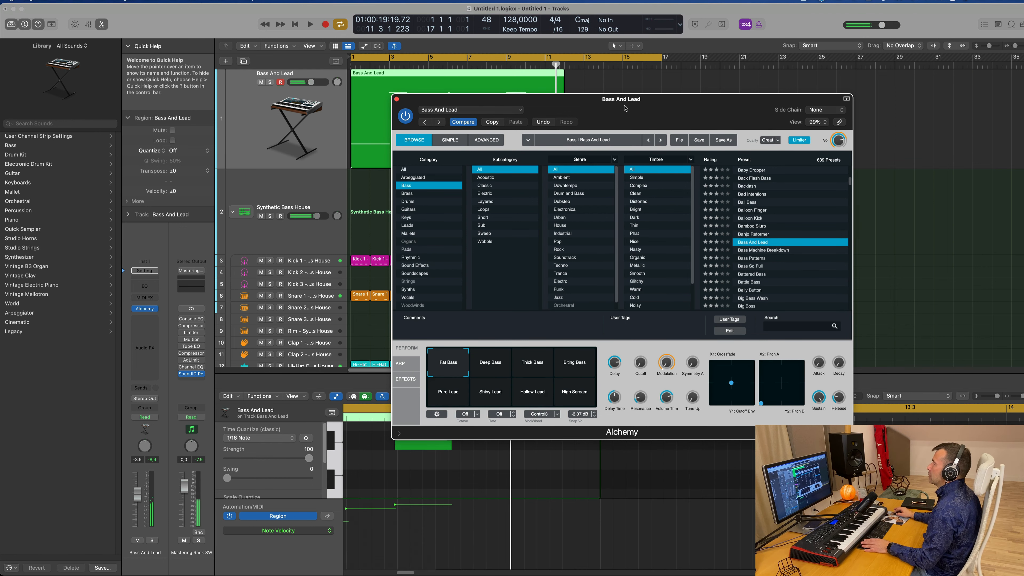
pyautogui.moveTo(623, 99); pyautogui.dragTo(965, 97)
# Split the recorded bass region at bar 7, delete the first part, and move the remaining part to bar 1
pyautogui.keyDown('super'); pyautogui.doubleClick(467, 72); pyautogui.keyUp('super')
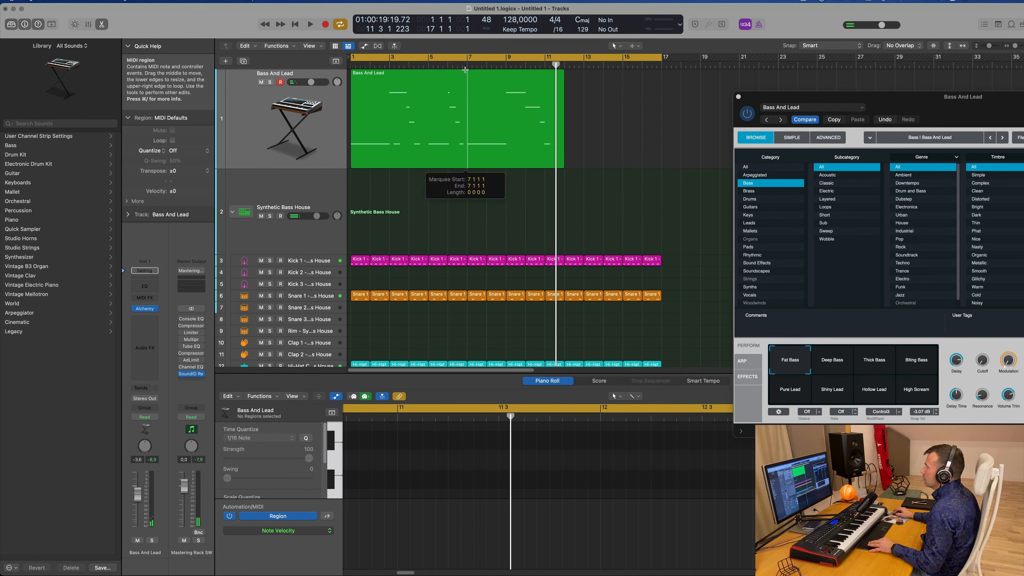
pyautogui.click(444, 76)
pyautogui.press('BackSpace')
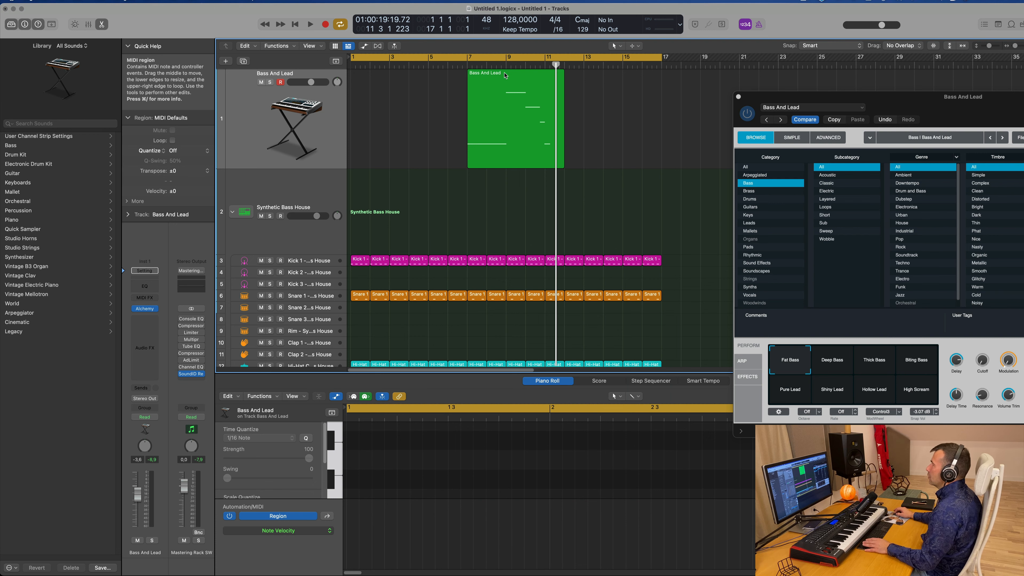
pyautogui.moveTo(493, 108); pyautogui.dragTo(378, 108)
pyautogui.press('Return')
pyautogui.press('space')
pyautogui.press('space')
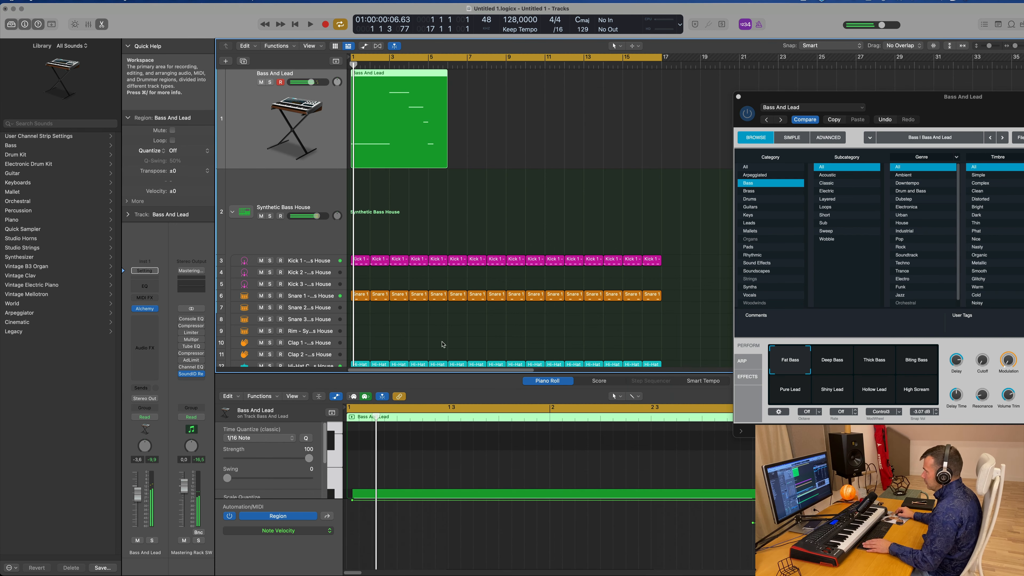
# Quantize the Bass And Lead region to 1/16 notes
pyautogui.scroll(-5, 443, 467)
pyautogui.press('super+a')
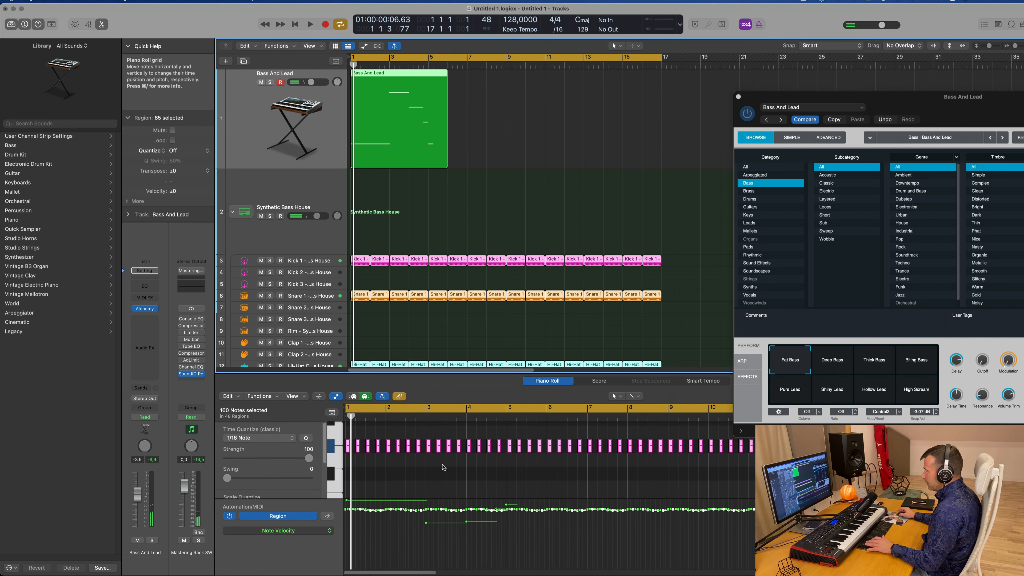
pyautogui.click(491, 204)
pyautogui.click(421, 135)
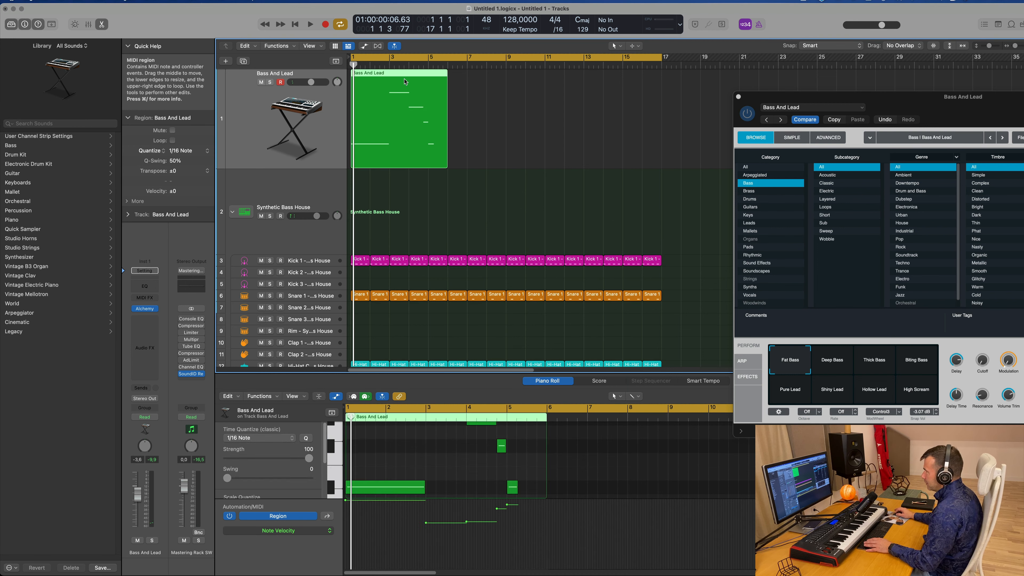
# Examine the quantized bass notes in the piano roll and play the line with the drums
pyautogui.scroll(5, 431, 473)
pyautogui.scroll(-5, 397, 478)
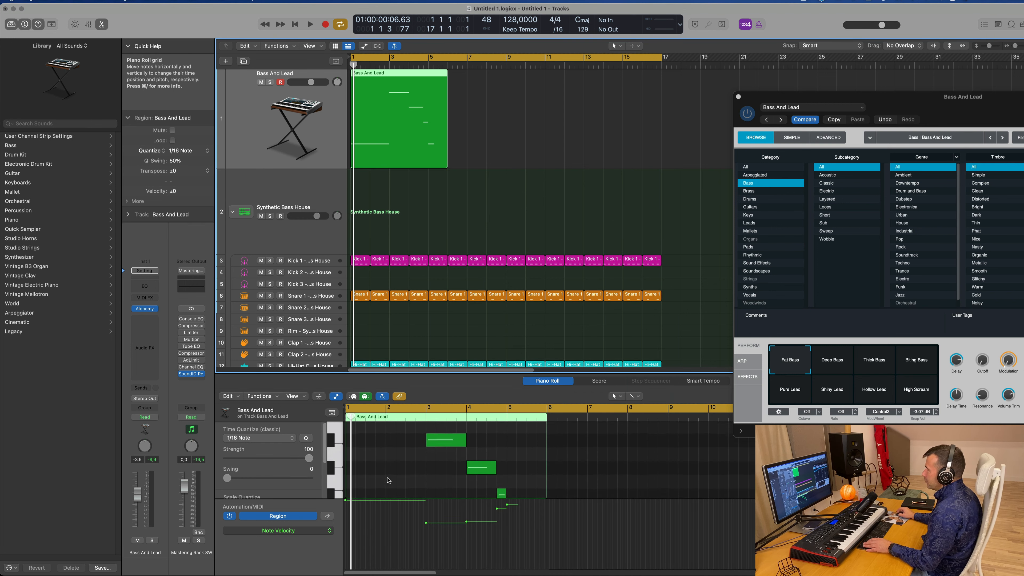
pyautogui.scroll(2, 388, 477)
pyautogui.scroll(3, 388, 478)
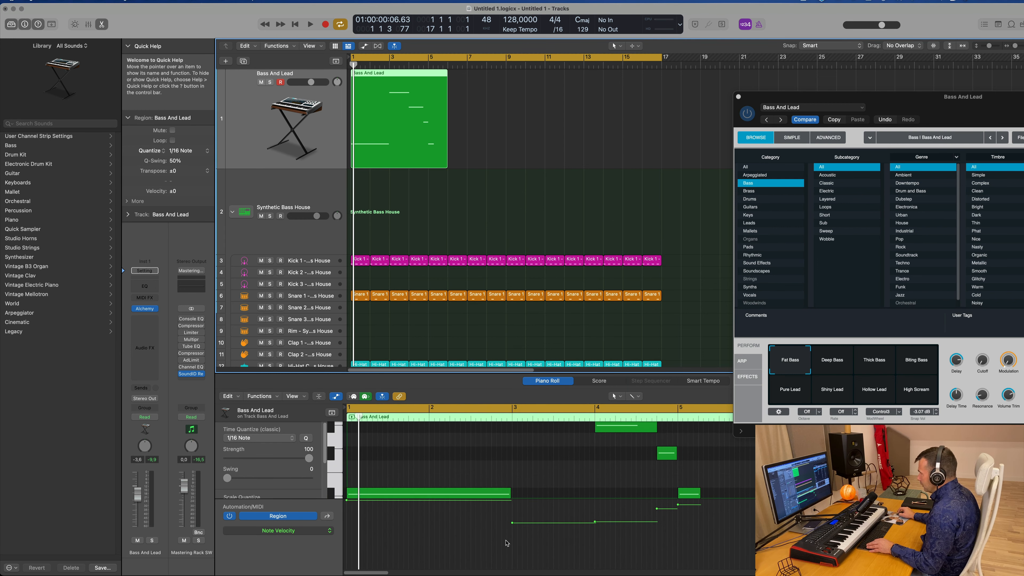
pyautogui.press('space')
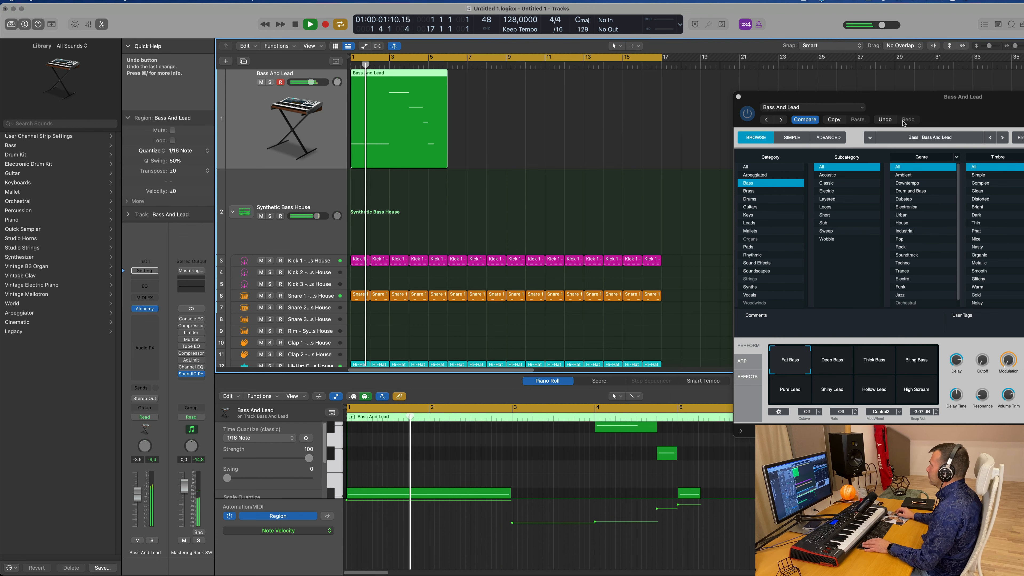
pyautogui.moveTo(903, 103); pyautogui.dragTo(667, 73)
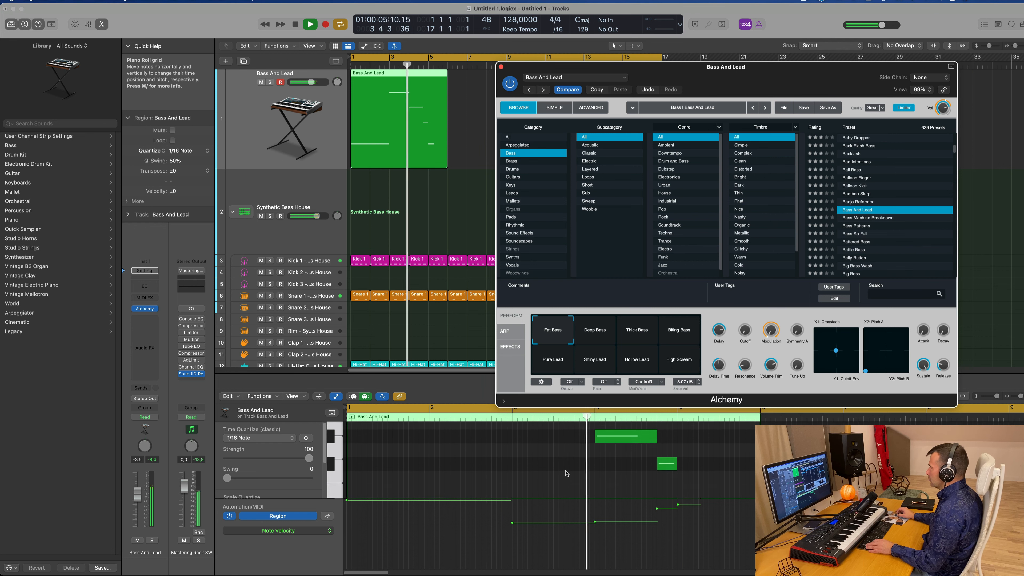
pyautogui.scroll(-3, 552, 470)
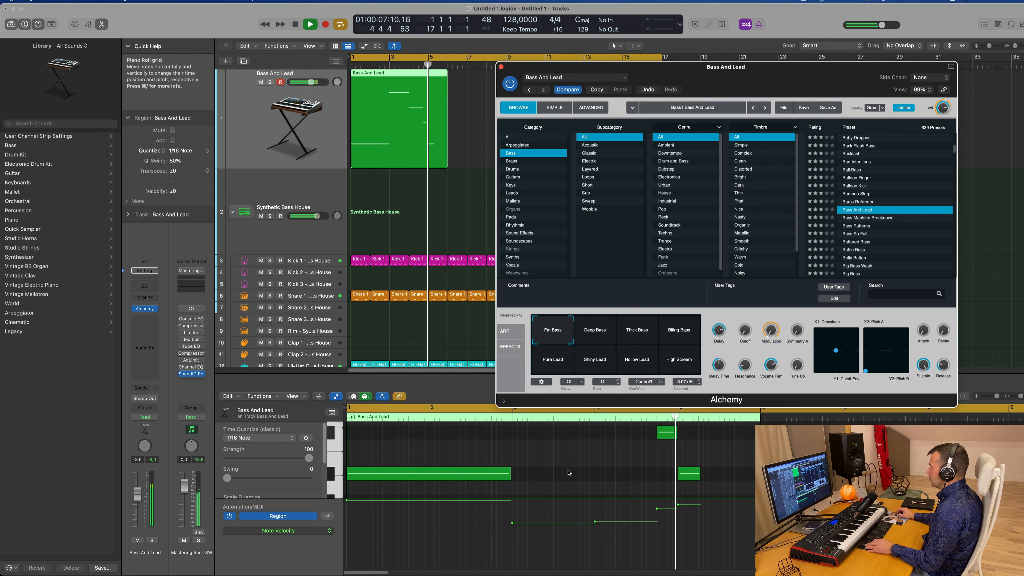
pyautogui.press('space')
# Lengthen the first D#1 bass note to about 2 0 1 0 and slightly extend the ends of the shorter notes
pyautogui.scroll(6, 655, 459)
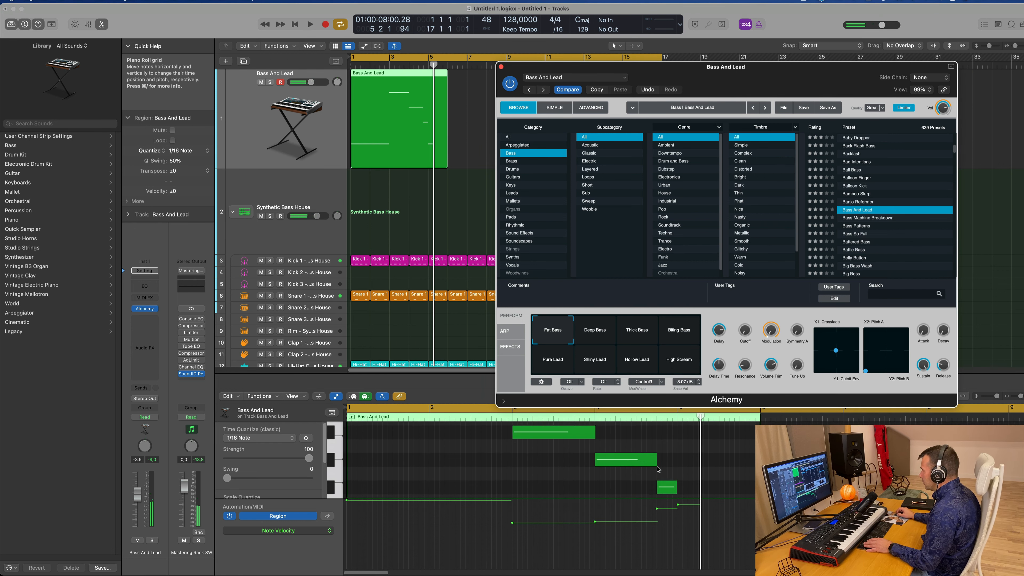
pyautogui.moveTo(659, 462); pyautogui.dragTo(700, 490)
pyautogui.scroll(-1, 628, 447)
pyautogui.scroll(-2, 678, 478)
pyautogui.moveTo(507, 490); pyautogui.dragTo(517, 489)
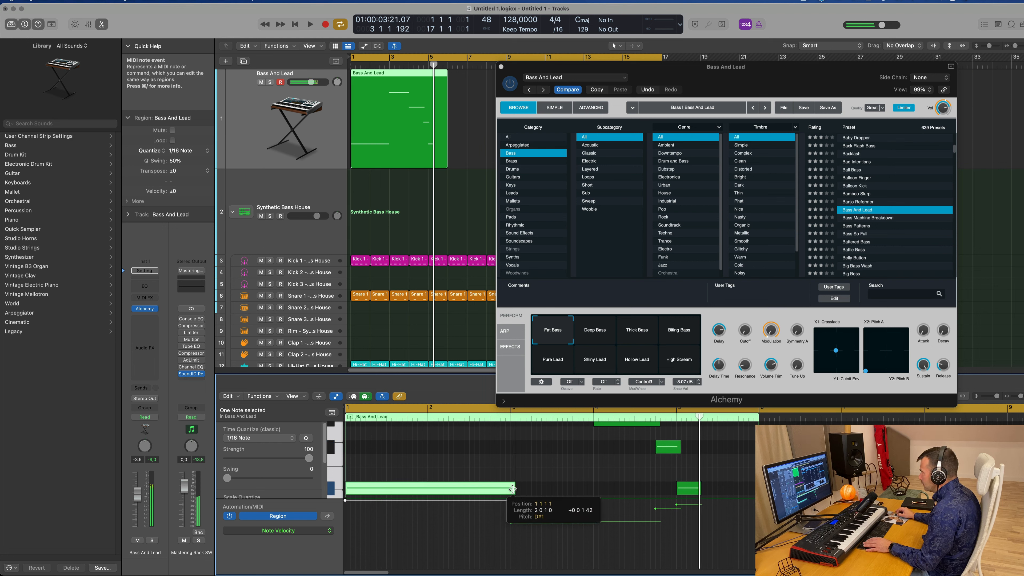
# Play the bass line from the start with the drums to check the lengthened notes
pyautogui.press('space')
pyautogui.press('space')
pyautogui.press('space')
pyautogui.moveTo(749, 80); pyautogui.dragTo(717, 64)
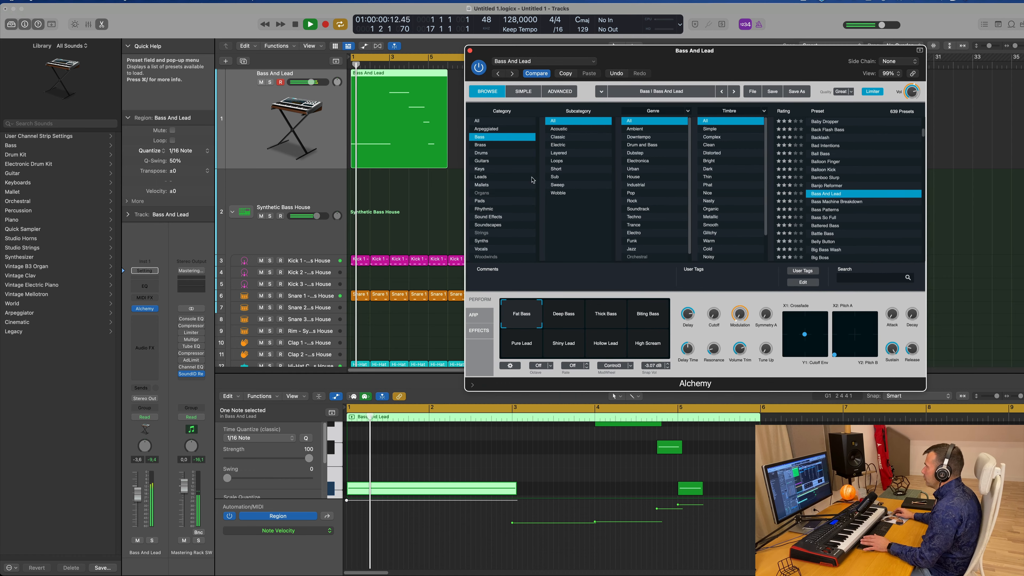
pyautogui.press('space')
pyautogui.press('space')
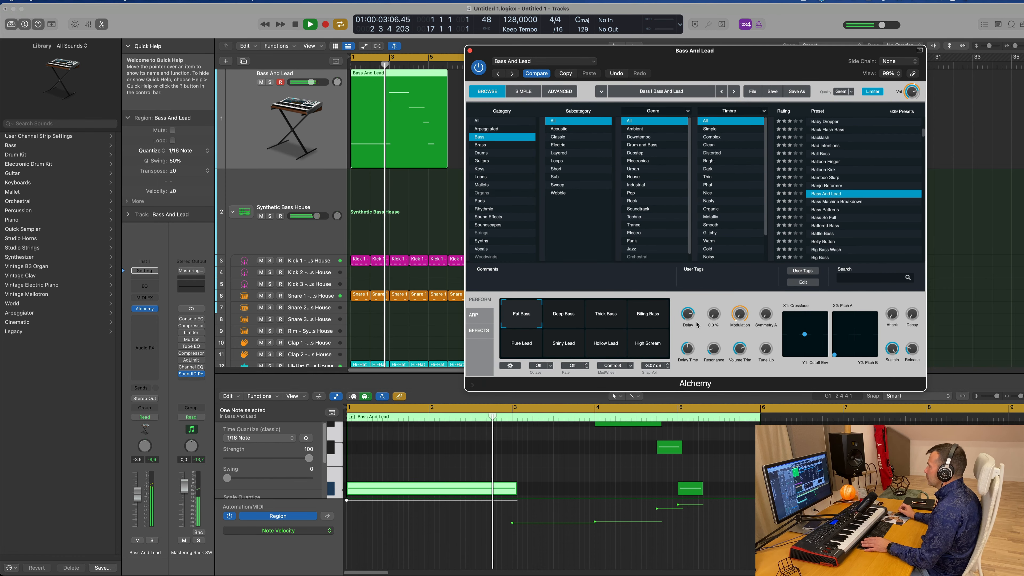
pyautogui.moveTo(726, 49); pyautogui.dragTo(879, 86)
pyautogui.press('space')
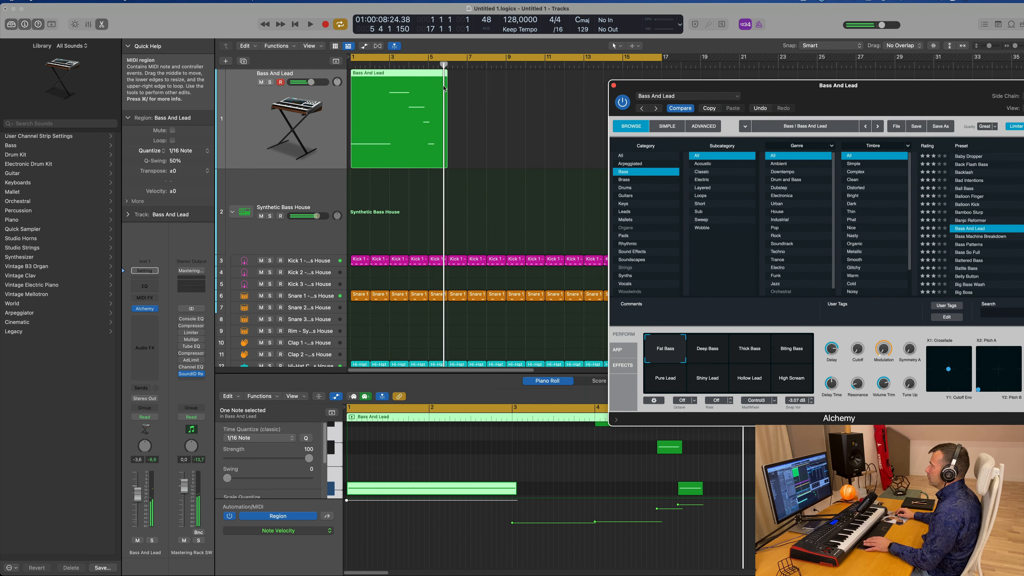
# Split the bass region at bar 5 with the crossing notes shortened, and delete the part after bar 5
pyautogui.moveTo(430, 78); pyautogui.dragTo(449, 165)
pyautogui.press('Delete')
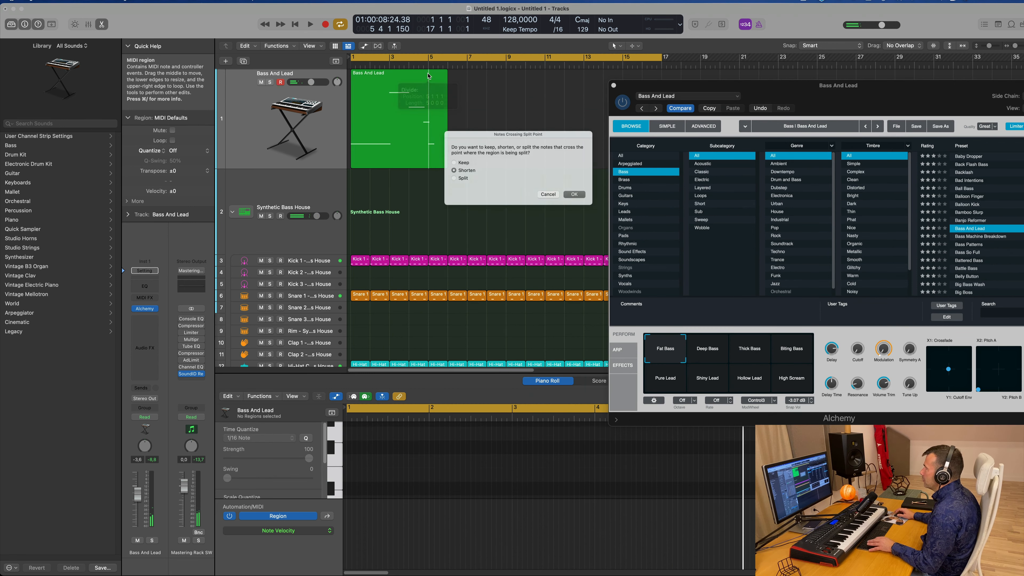
pyautogui.click(583, 198)
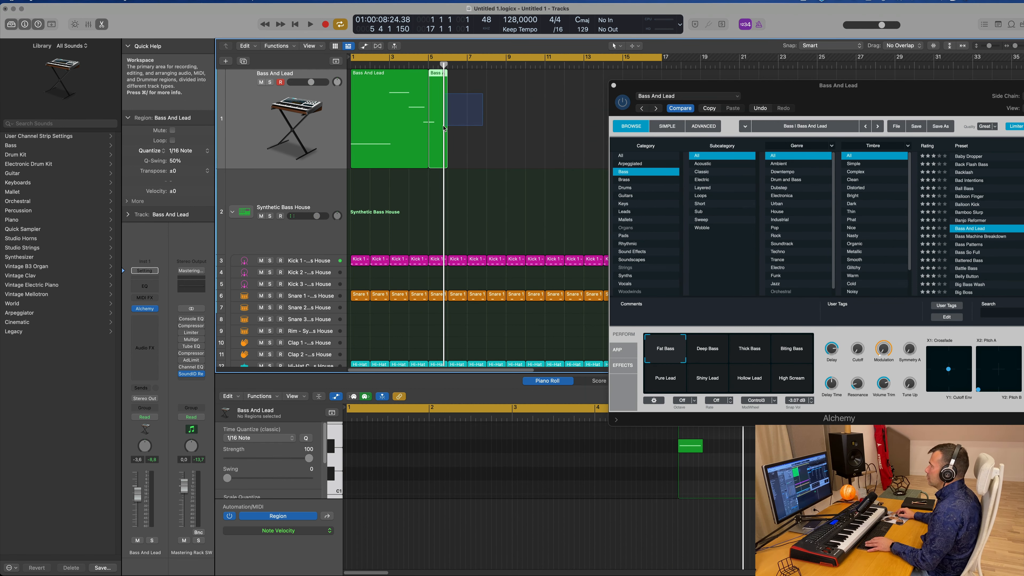
pyautogui.click(404, 112)
pyautogui.press('space')
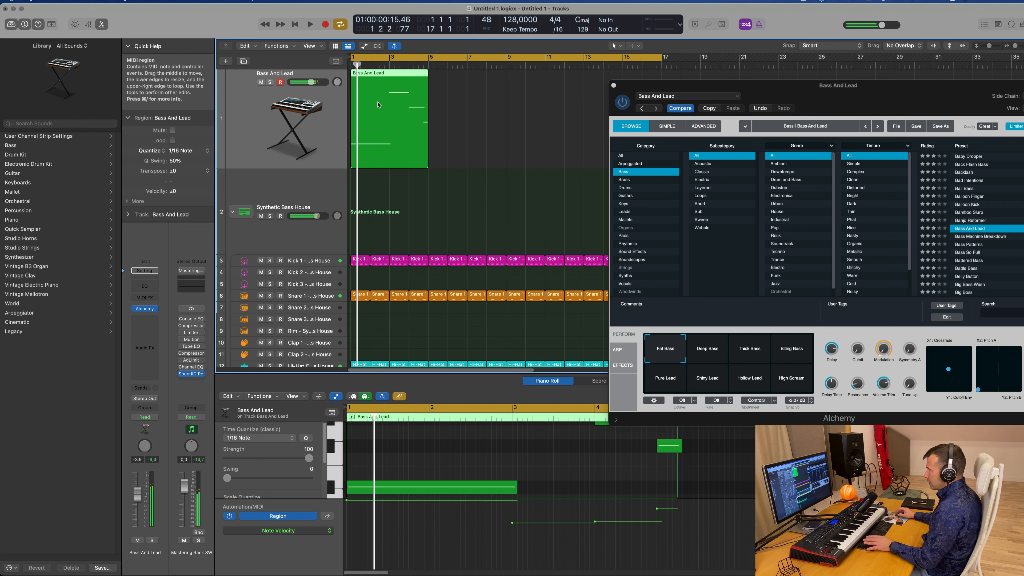
# Repeat the four-bar bass region three times to fill sixteen bars
pyautogui.press('super+r')
pyautogui.press('super+r')
pyautogui.press('super+r')
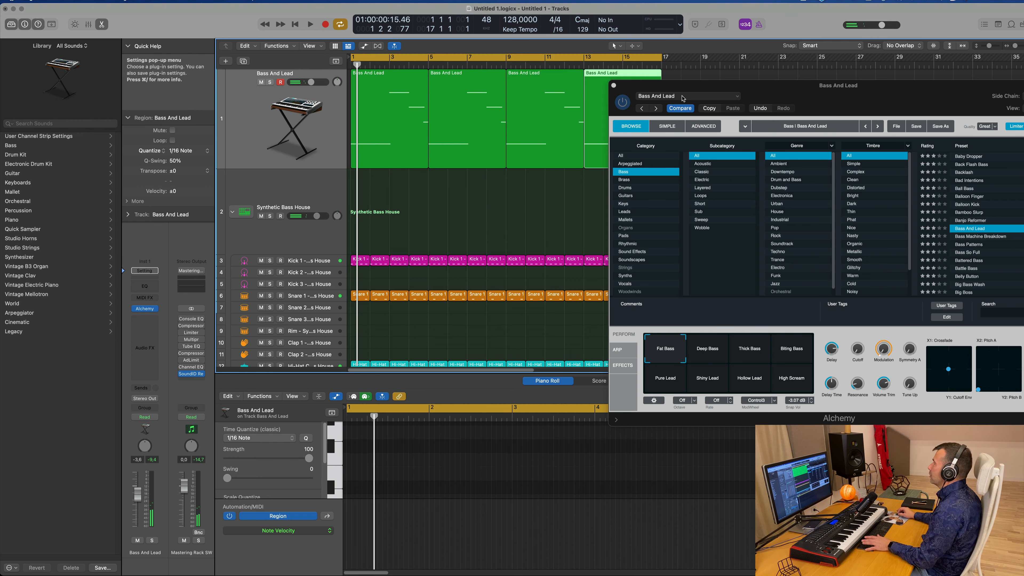
# Play the sixteen-bar arrangement of bass and drums to review it, and bring the Alchemy window back into full view
pyautogui.moveTo(812, 98); pyautogui.dragTo(884, 236)
pyautogui.press('space')
pyautogui.click(606, 198)
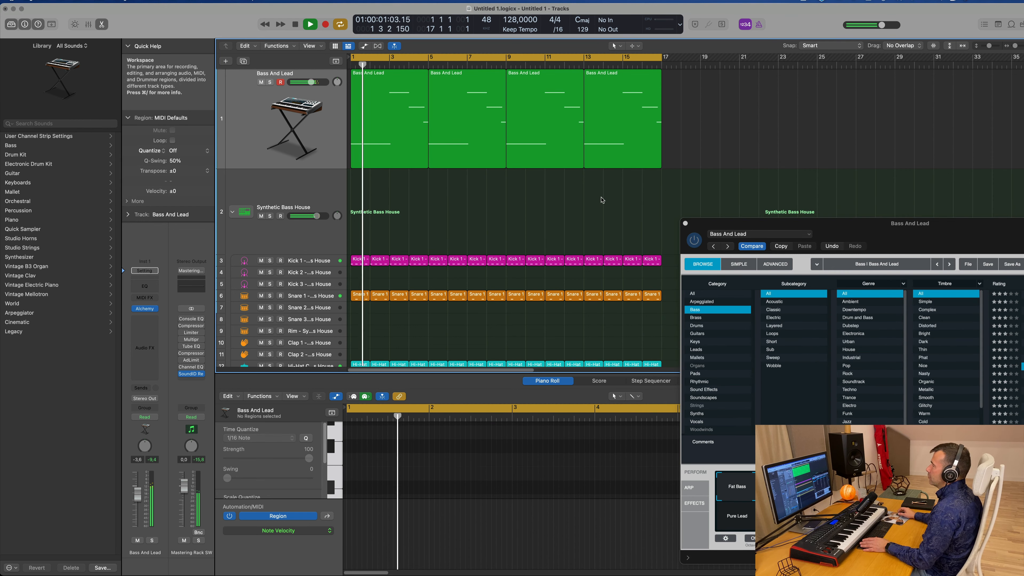
pyautogui.moveTo(825, 225); pyautogui.dragTo(790, 225)
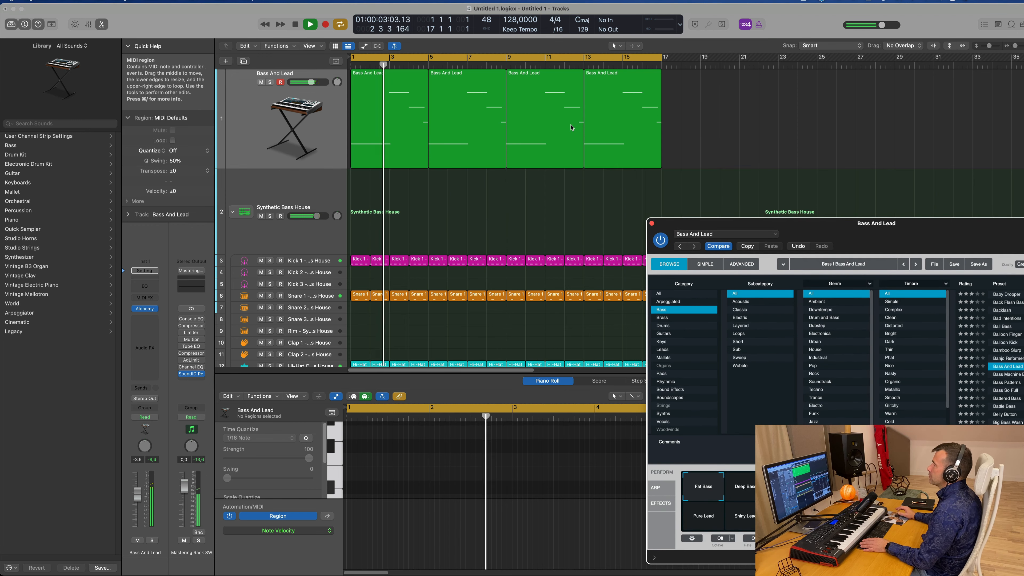
pyautogui.press('super+Left')
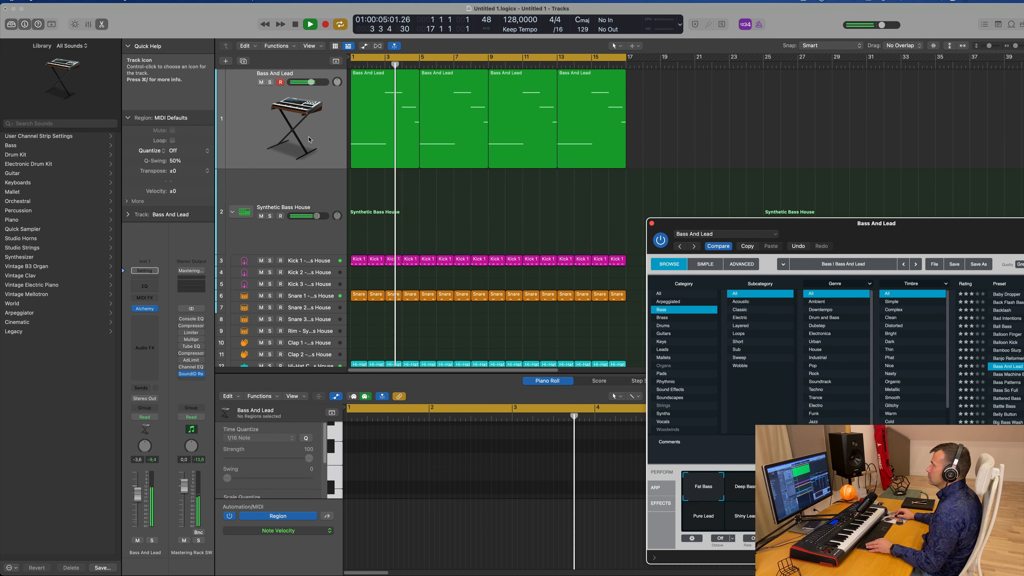
pyautogui.press('super+Right')
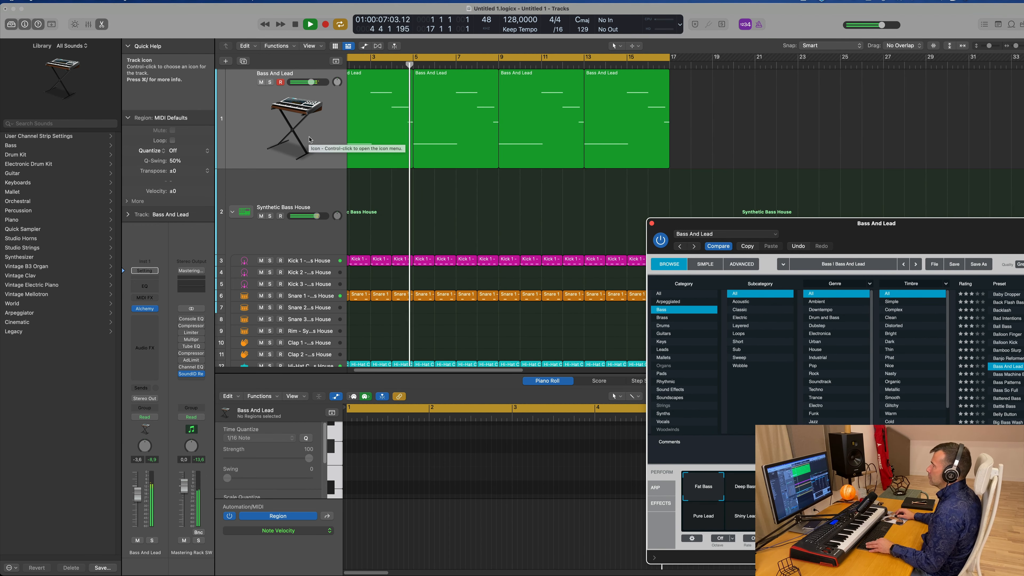
pyautogui.moveTo(874, 227); pyautogui.dragTo(565, 95)
# Open Alchemy's advanced view and reshape the start of the AHDSR 1 envelope that modulates the master volume during playback
pyautogui.press('Return')
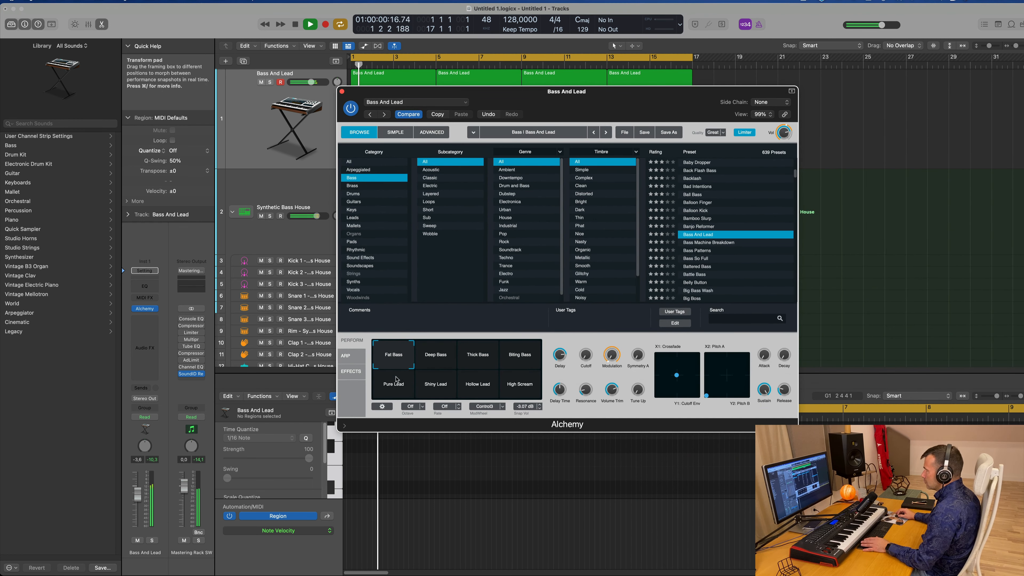
pyautogui.click(431, 132)
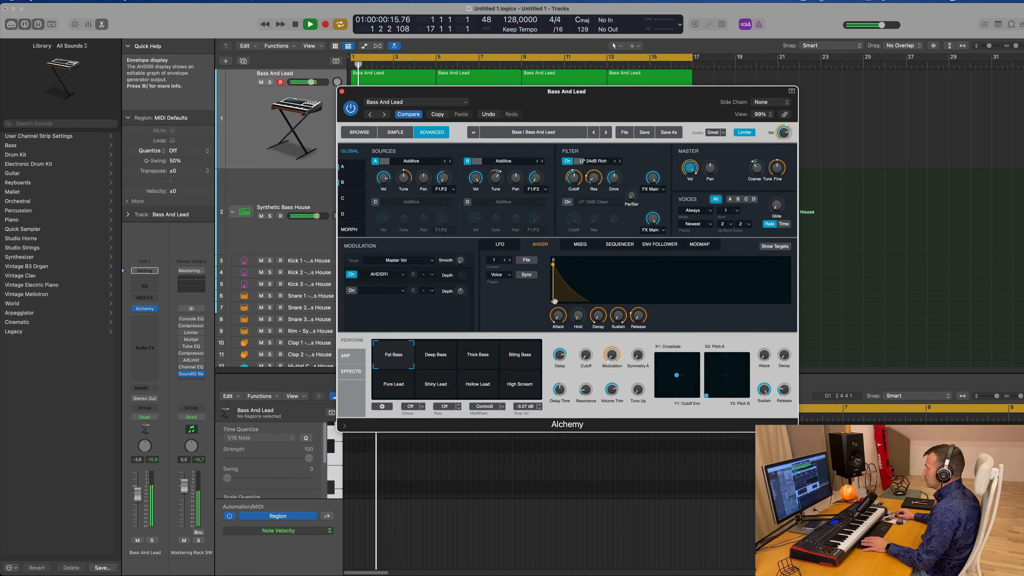
pyautogui.moveTo(555, 301); pyautogui.dragTo(580, 303)
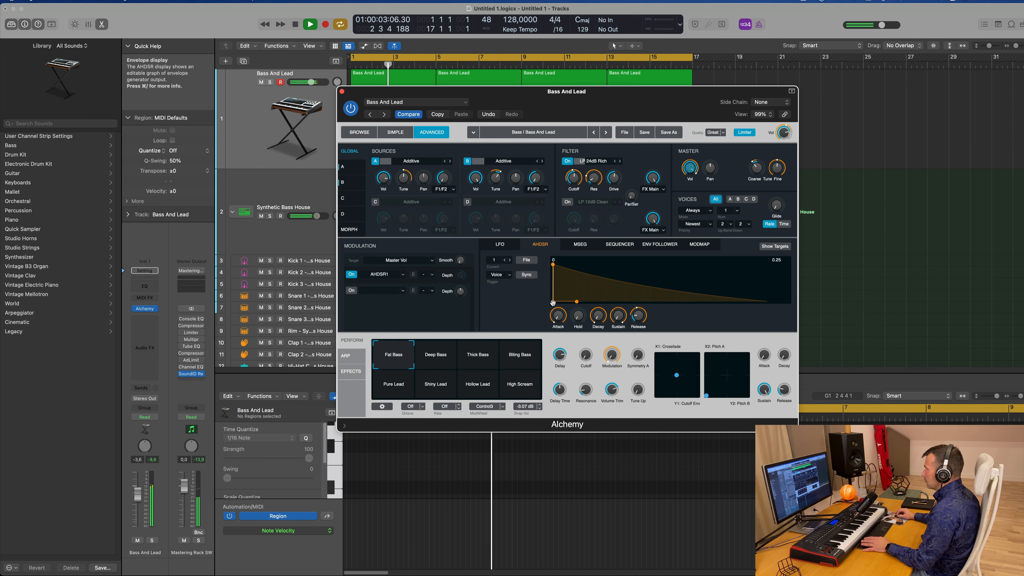
pyautogui.moveTo(553, 303); pyautogui.dragTo(562, 271)
# Display the LFO settings and compare the sound with the AHDSR1 modulation of the master volume switched on and off
pyautogui.click(500, 244)
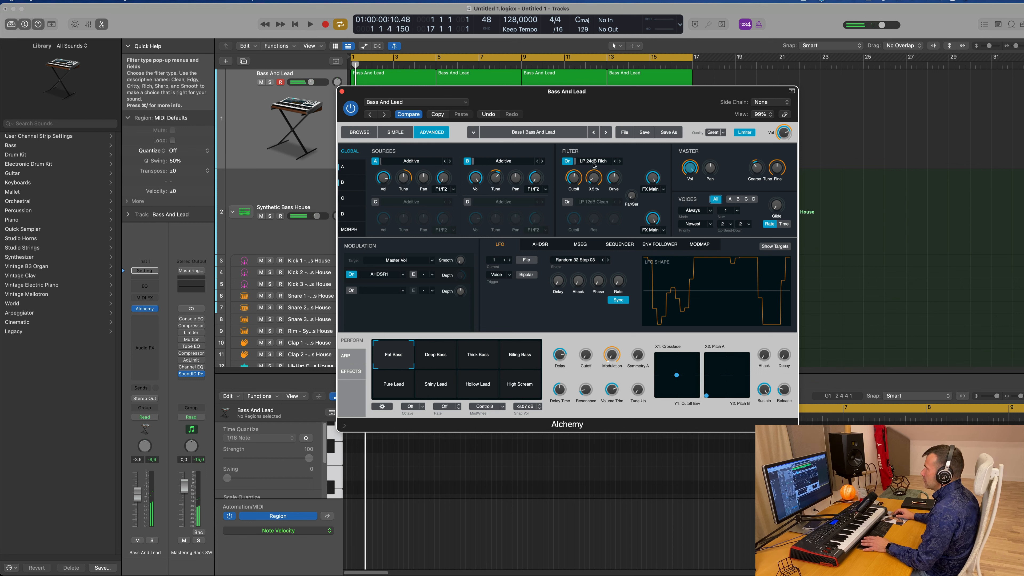
pyautogui.press('space')
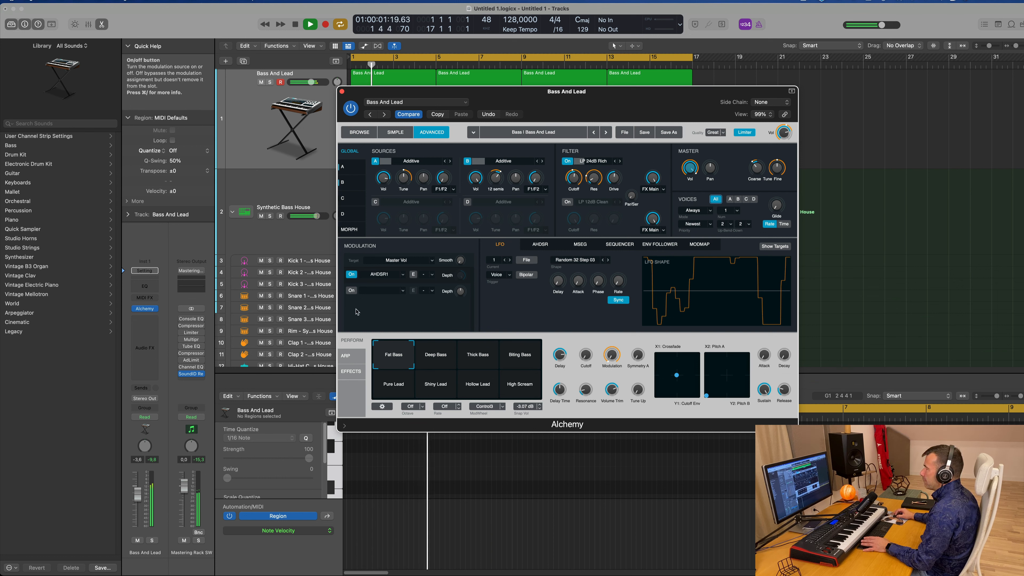
pyautogui.click(351, 274)
# Play the bass line while trying positions on XY pad 2, moving its point to the middle of the pad's lower edge
pyautogui.press('space')
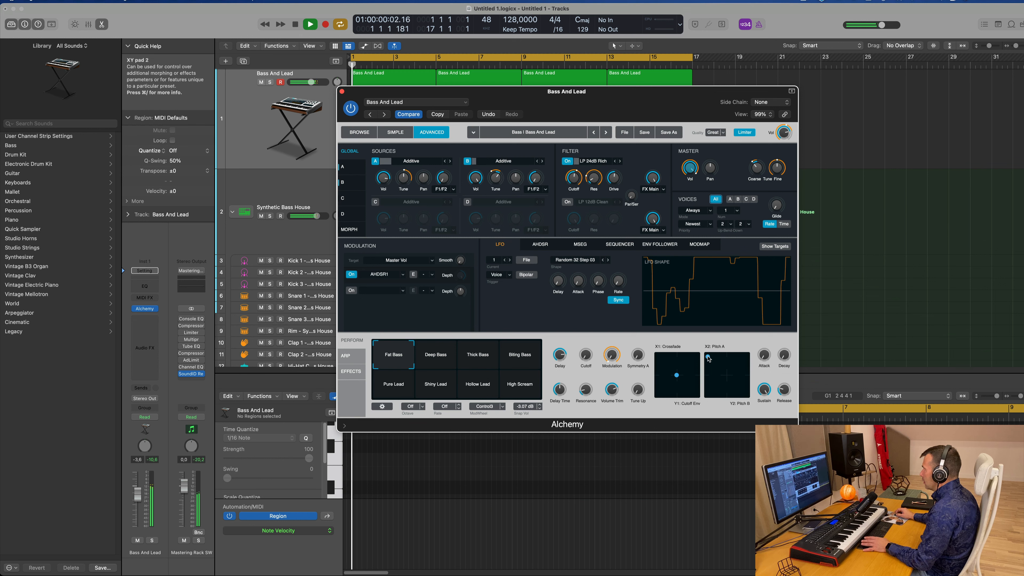
pyautogui.moveTo(701, 395); pyautogui.dragTo(706, 395)
pyautogui.press('Return')
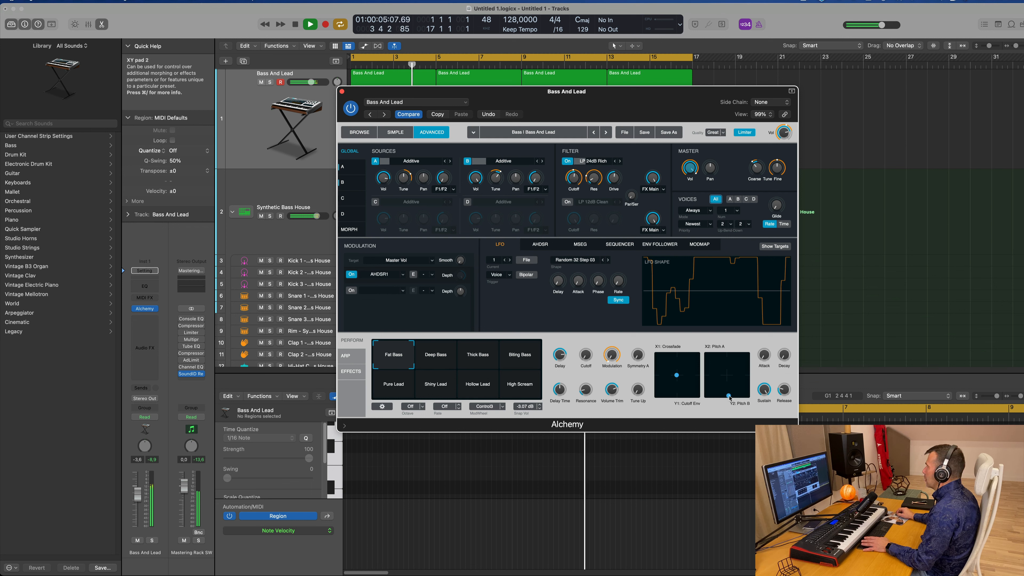
# Try new positions on both XY pads during playback, leaving pad 2's point in the lower-left corner and pad 1's just below the centre
pyautogui.moveTo(728, 397); pyautogui.dragTo(705, 365)
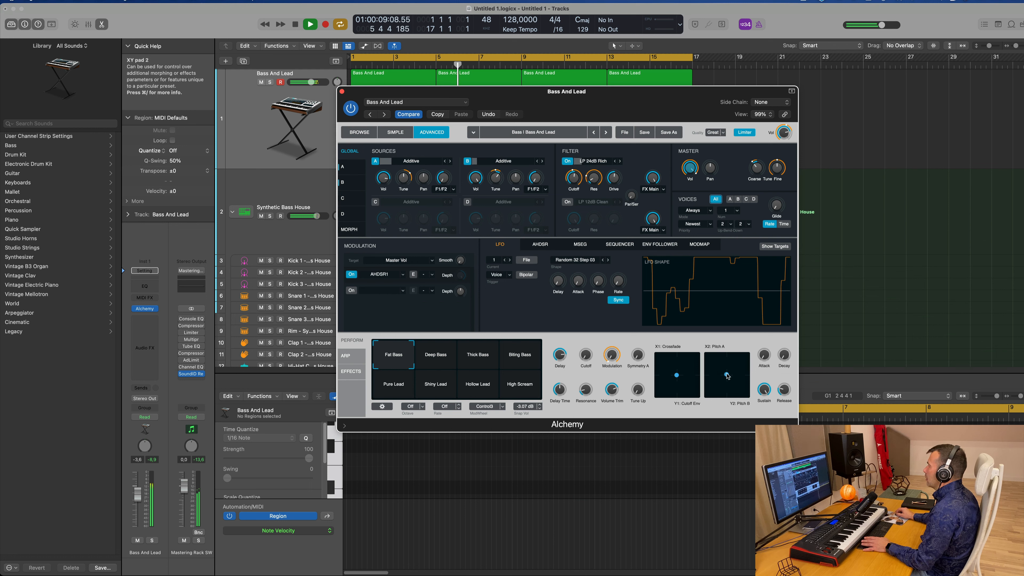
pyautogui.press('space')
pyautogui.press('space')
pyautogui.moveTo(676, 376); pyautogui.dragTo(707, 356)
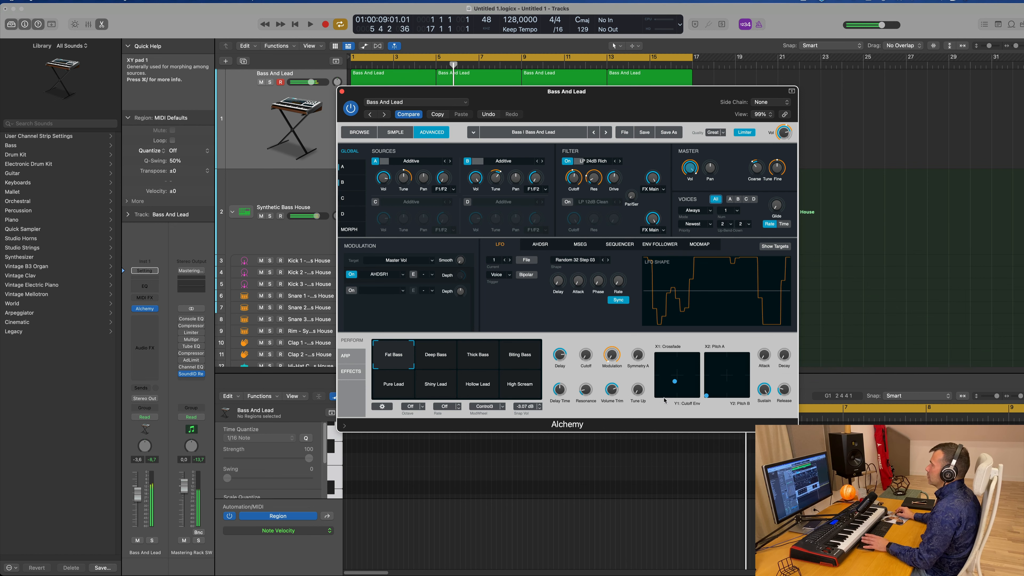
# Lower the Bass And Lead channel's volume to -6.1 dB and move the Alchemy window aside to uncover the tracks
pyautogui.moveTo(341, 93); pyautogui.dragTo(478, 89)
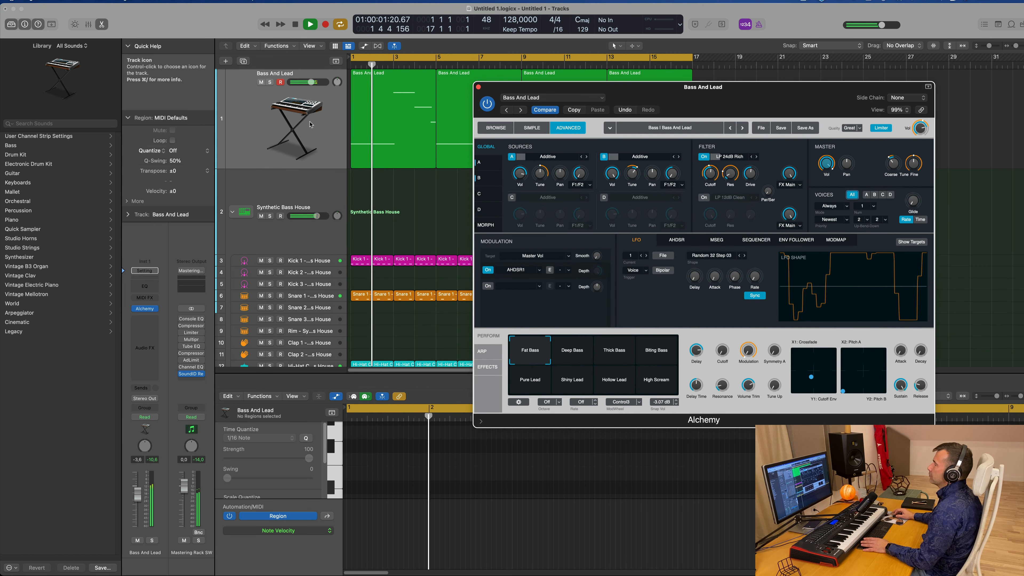
pyautogui.click(250, 124)
pyautogui.moveTo(137, 497); pyautogui.dragTo(135, 501)
pyautogui.moveTo(637, 88); pyautogui.dragTo(946, 92)
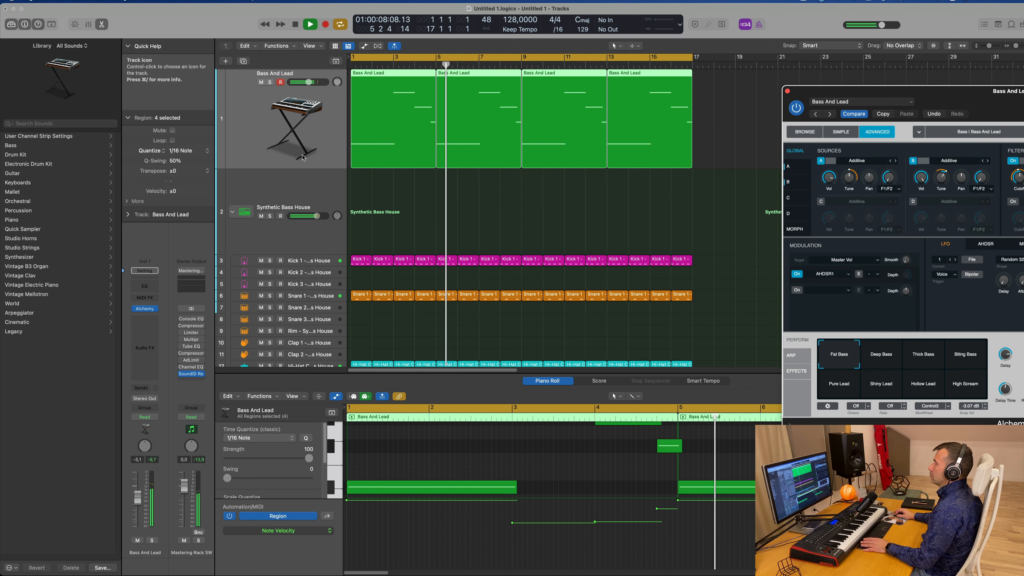
# Duplicate the Bass And Lead track and open the duplicate's Alchemy instrument
pyautogui.click(243, 61)
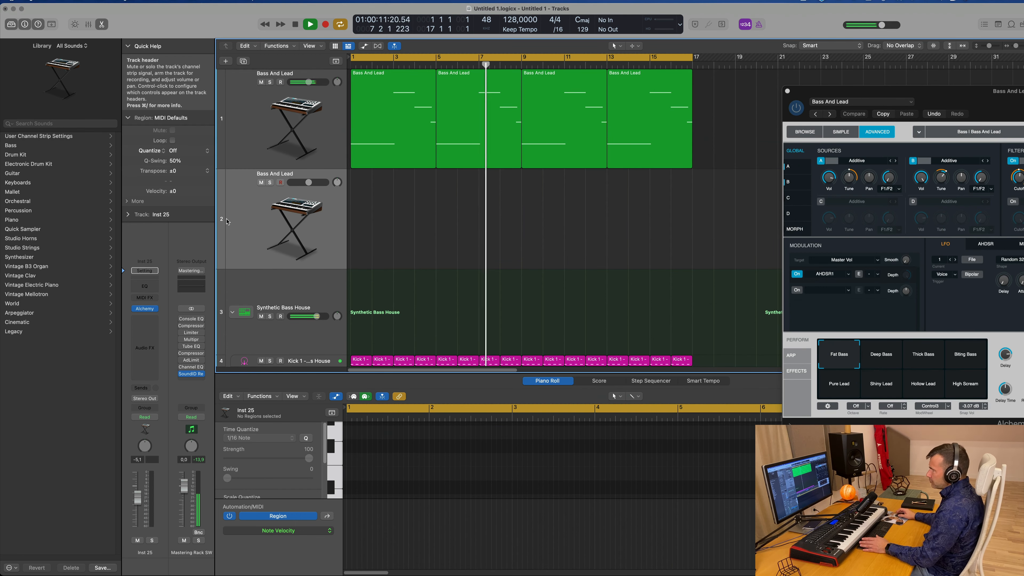
pyautogui.click(145, 308)
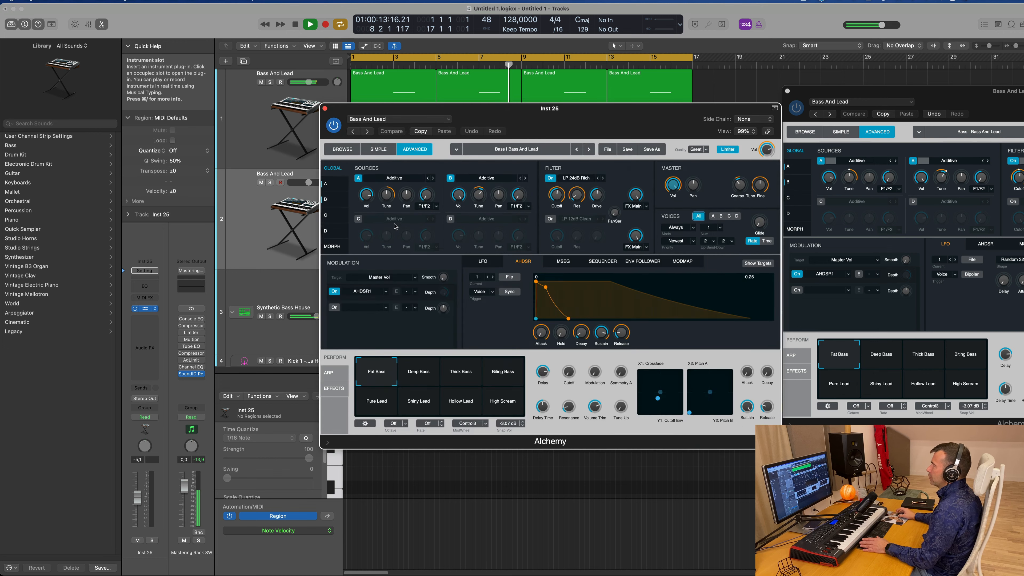
pyautogui.moveTo(547, 104); pyautogui.dragTo(650, 113)
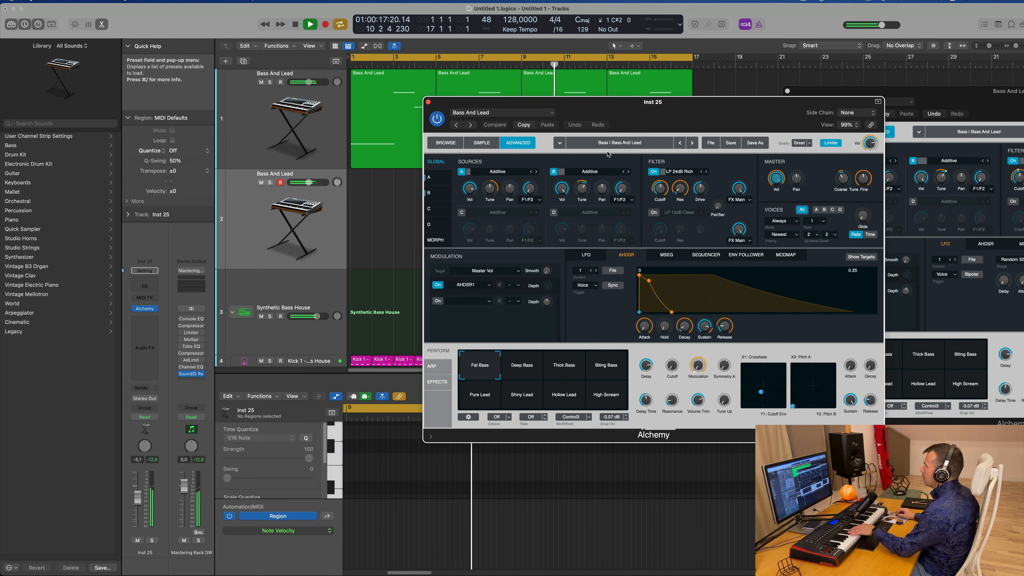
# Browse Alchemy's Pads category and load the Gliding Through Space preset on the duplicated track
pyautogui.click(489, 114)
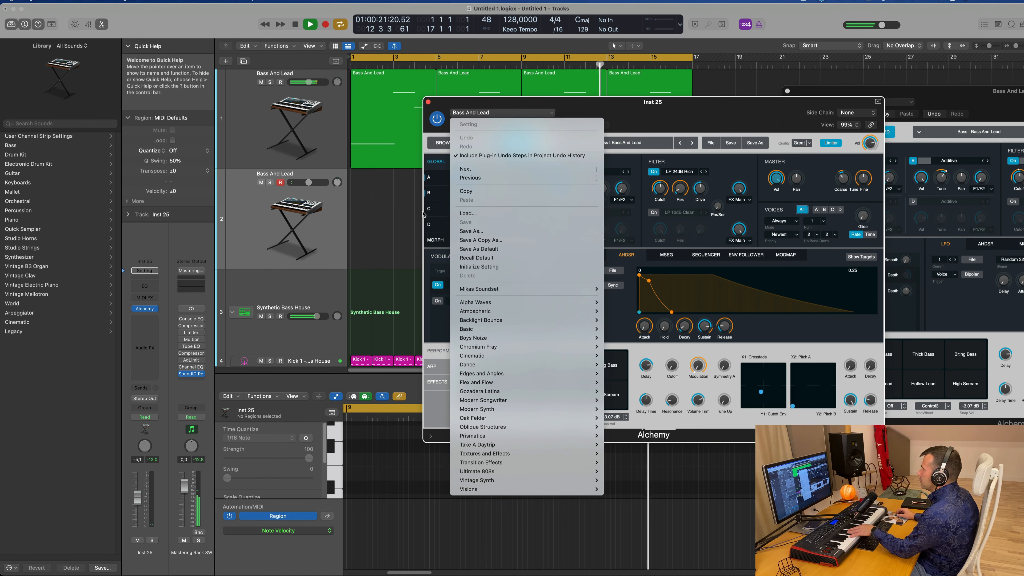
pyautogui.click(434, 140)
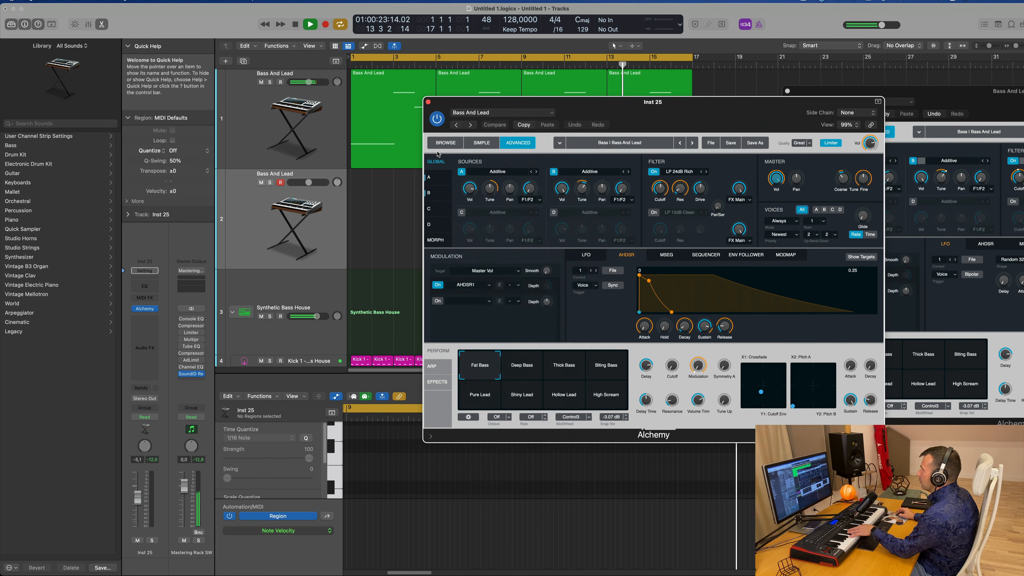
pyautogui.click(443, 143)
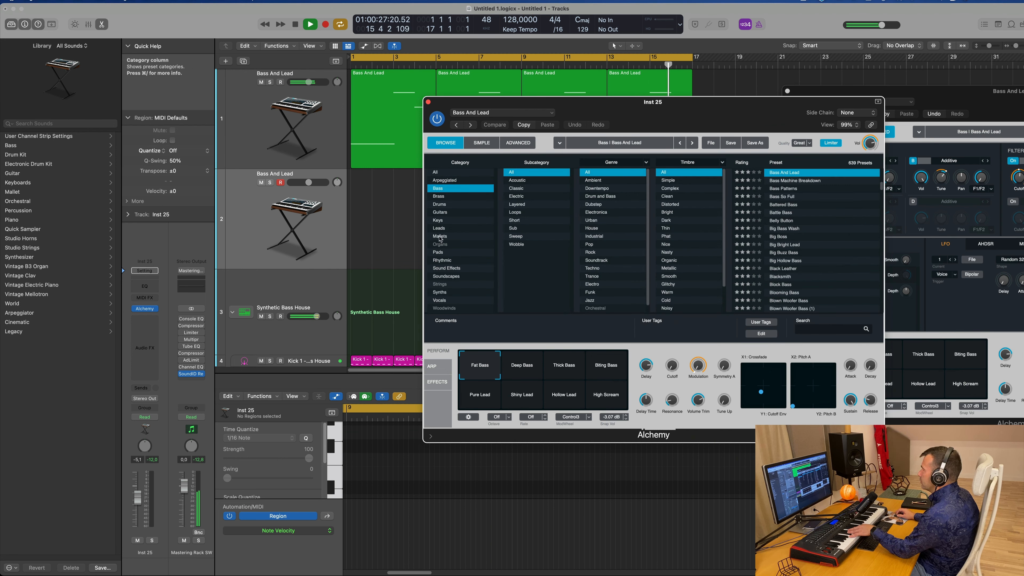
pyautogui.click(438, 253)
pyautogui.scroll(-10, 799, 236)
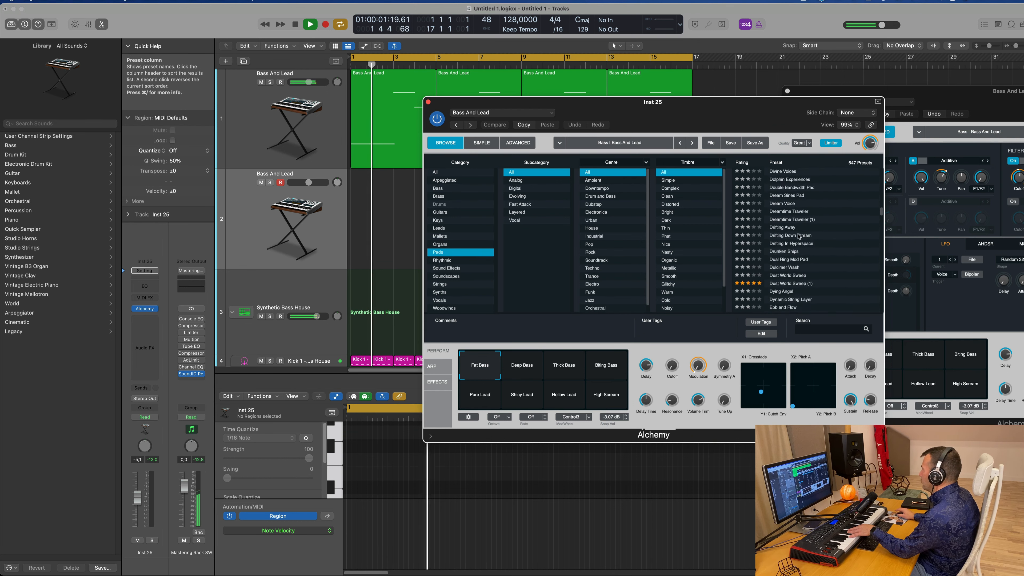
pyautogui.scroll(-10, 798, 237)
pyautogui.click(784, 252)
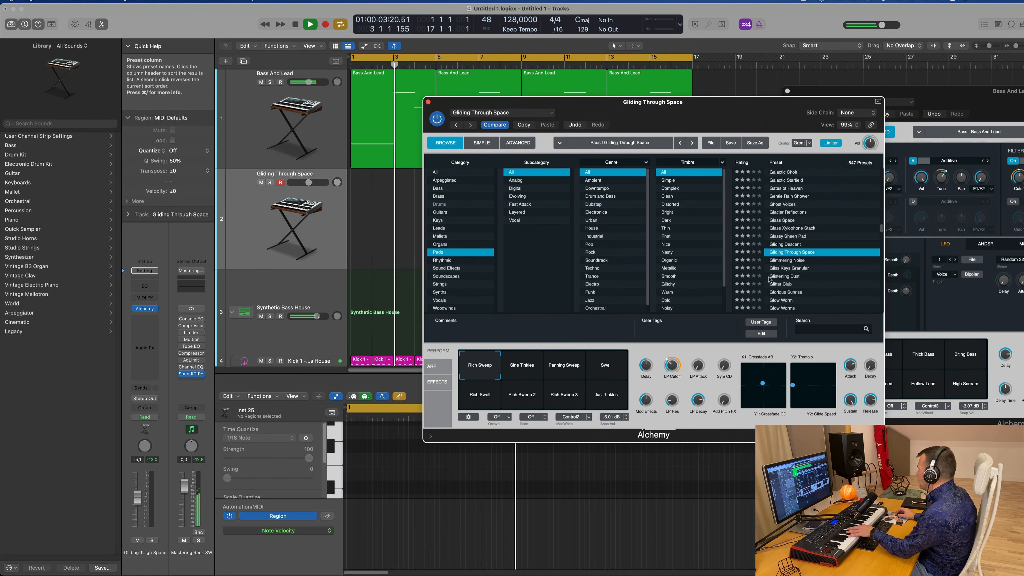
# Audition the Sine Tinkles and Panning Sweep snapshots and raise the pad track's volume to -1.7 dB
pyautogui.moveTo(722, 99); pyautogui.dragTo(703, 134)
pyautogui.click(500, 406)
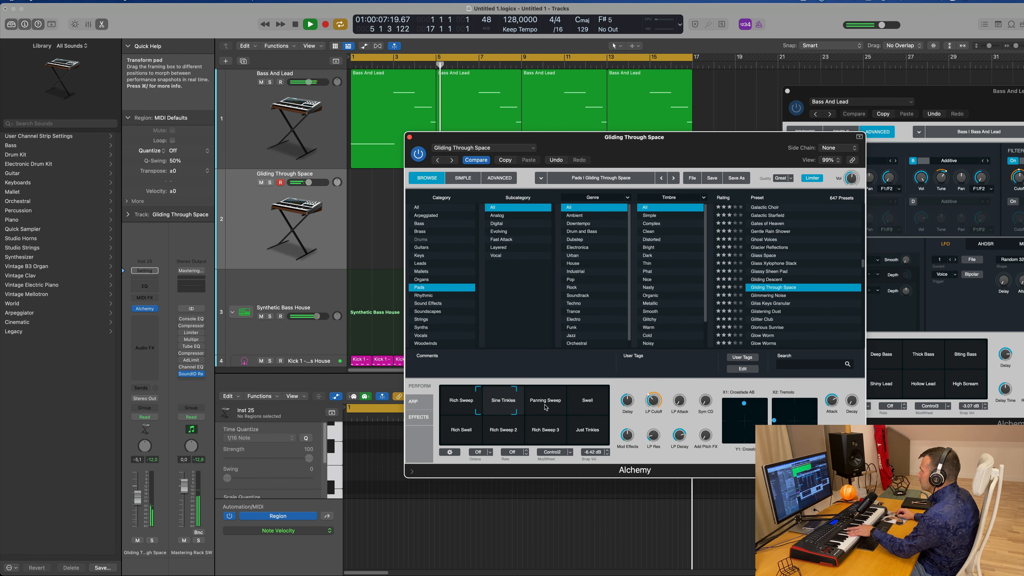
pyautogui.moveTo(545, 406)
pyautogui.mouseDown()
pyautogui.moveTo(581, 403)
pyautogui.moveTo(545, 405)
pyautogui.mouseUp()
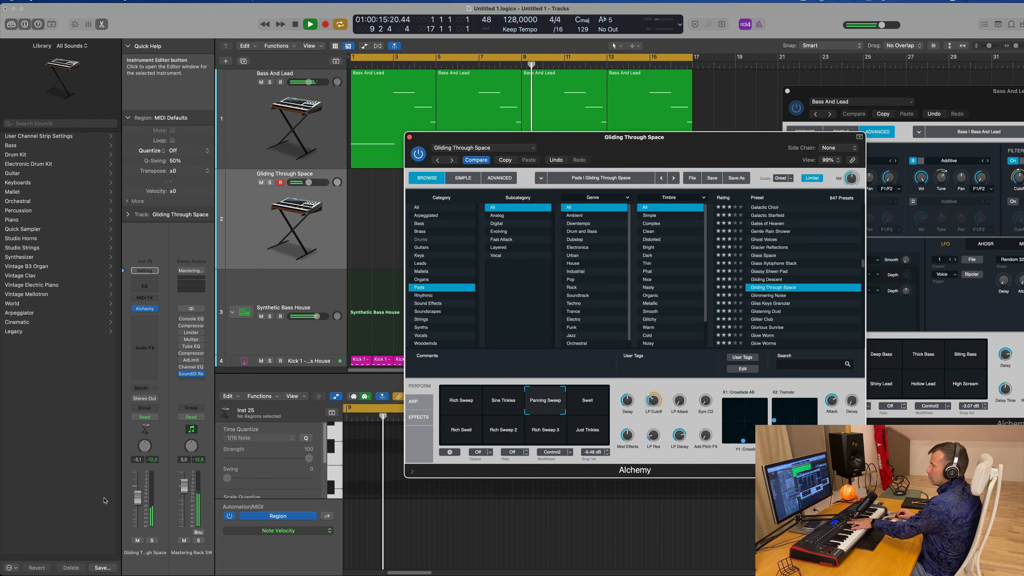
pyautogui.moveTo(138, 497); pyautogui.dragTo(138, 490)
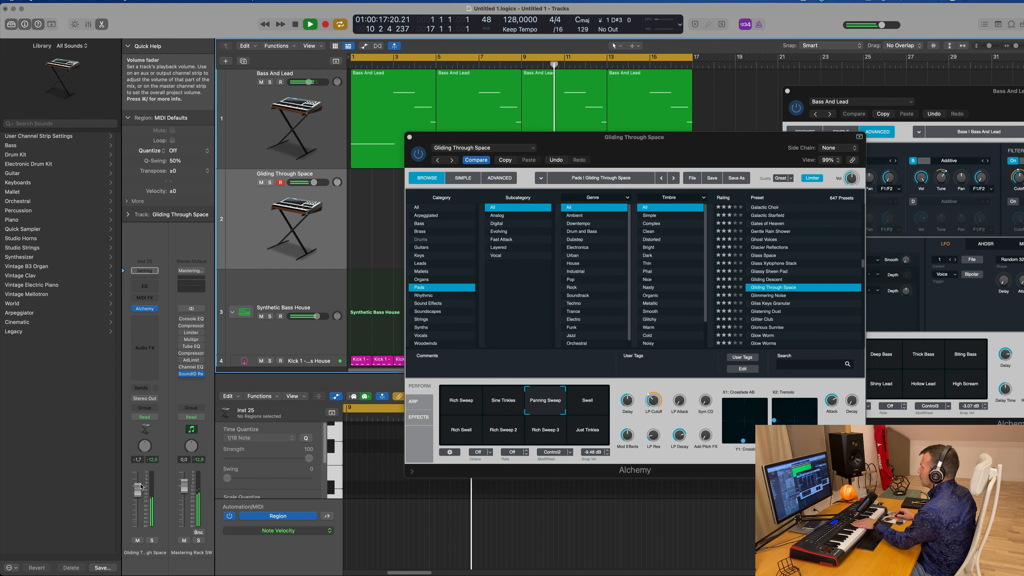
# Load the Glimmering Noise preset and record a chord part with it on the second track
pyautogui.click(784, 296)
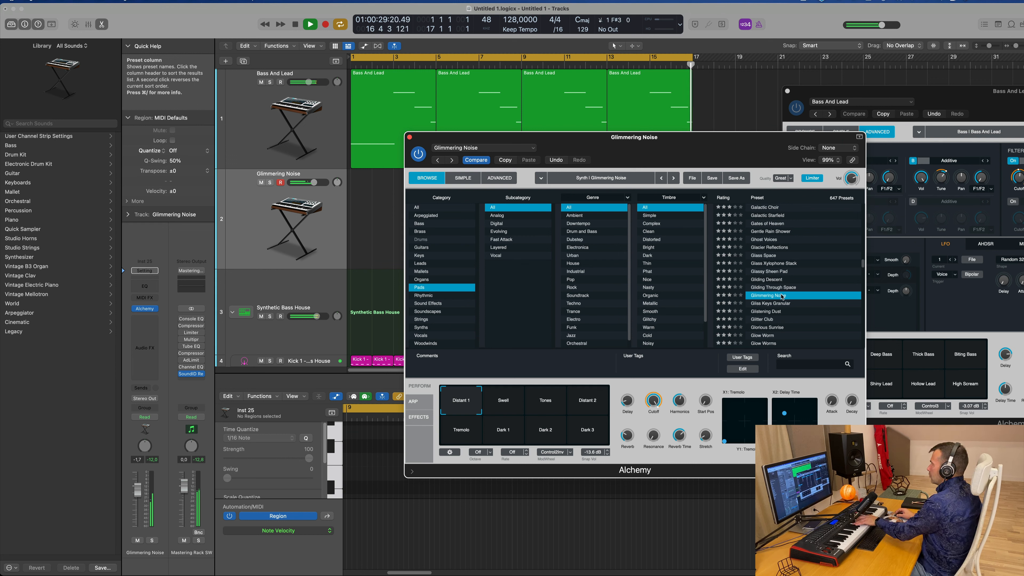
pyautogui.press('r')
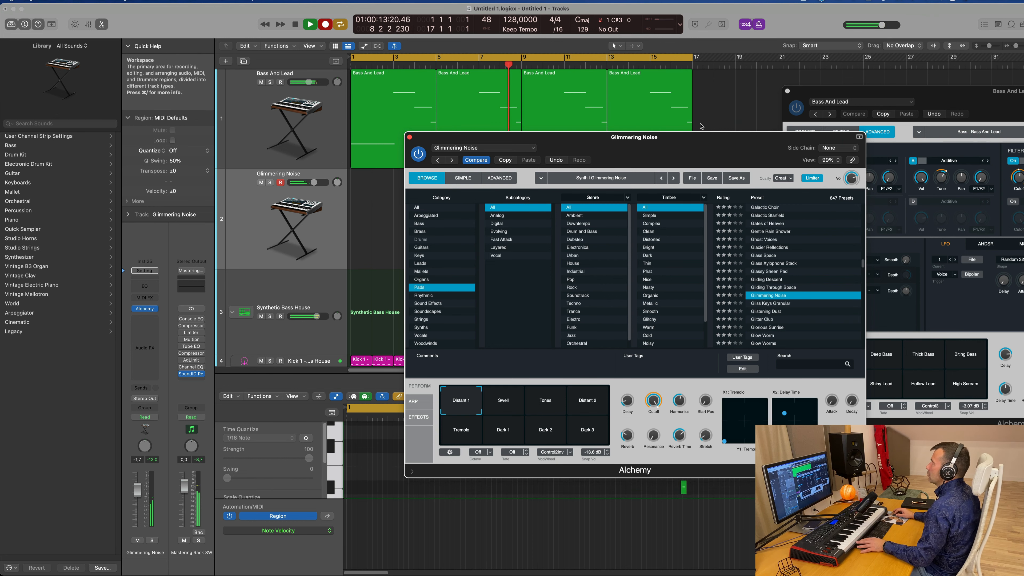
pyautogui.moveTo(584, 137); pyautogui.dragTo(932, 117)
pyautogui.press('space')
# Shorten the Glimmering Noise region to four bars and align a late note of its first chord with the start of bar 1
pyautogui.moveTo(476, 242); pyautogui.dragTo(390, 242)
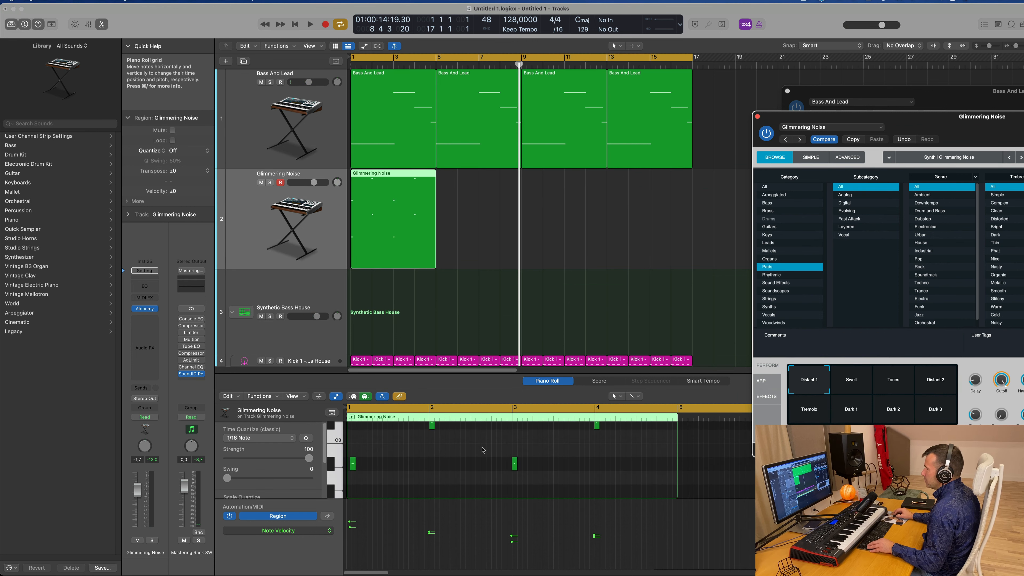
pyautogui.click(476, 454)
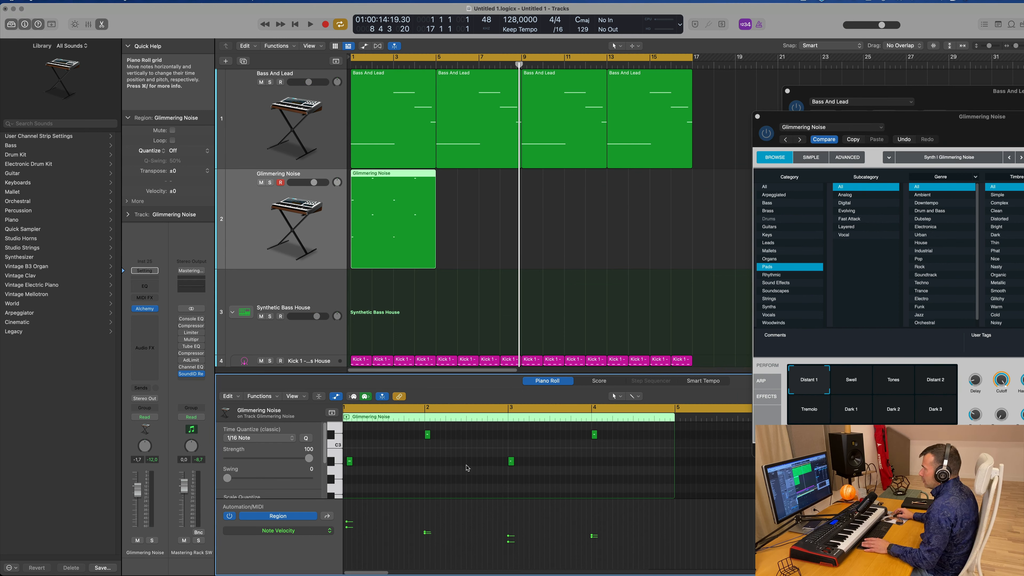
pyautogui.press('super+Right')
pyautogui.press('super+Right')
pyautogui.hscroll(-5, 399, 473)
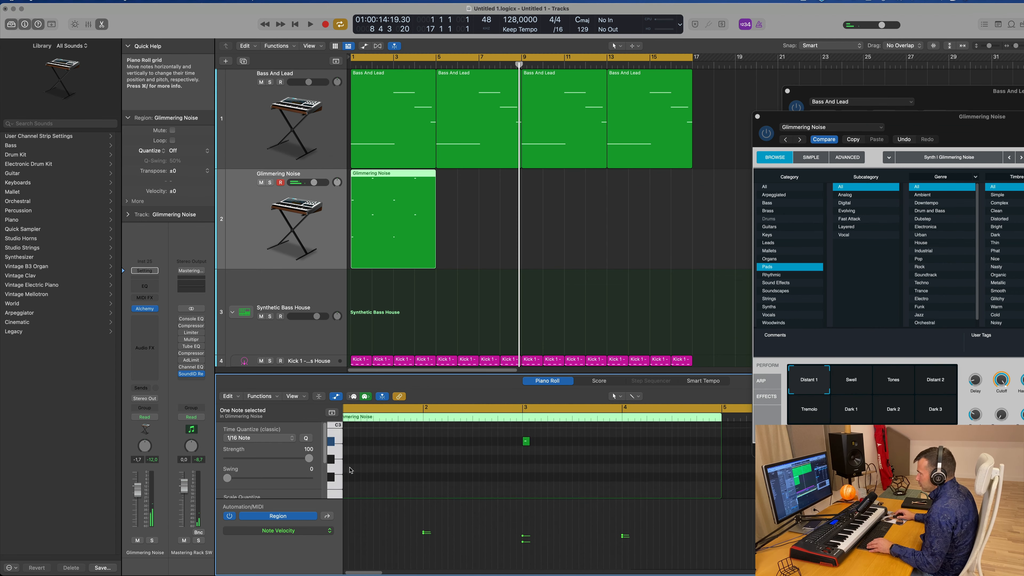
pyautogui.scroll(-2, 352, 466)
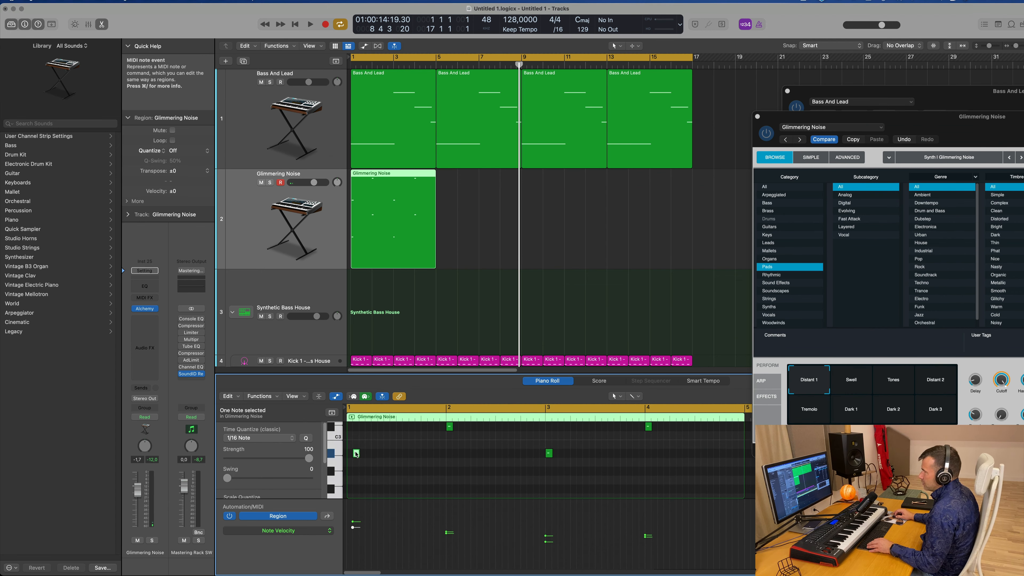
pyautogui.moveTo(356, 454); pyautogui.dragTo(350, 454)
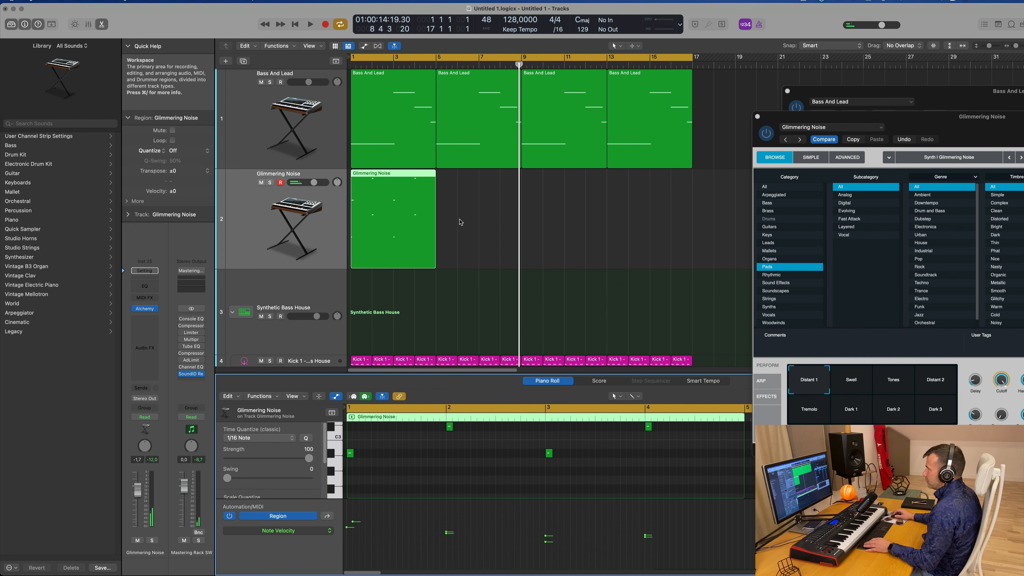
# Repeat the four-bar Glimmering Noise region three times to fill sixteen bars and play the arrangement from the start
pyautogui.moveTo(459, 220); pyautogui.dragTo(426, 232)
pyautogui.press('super+r')
pyautogui.press('super+r')
pyautogui.press('super+r')
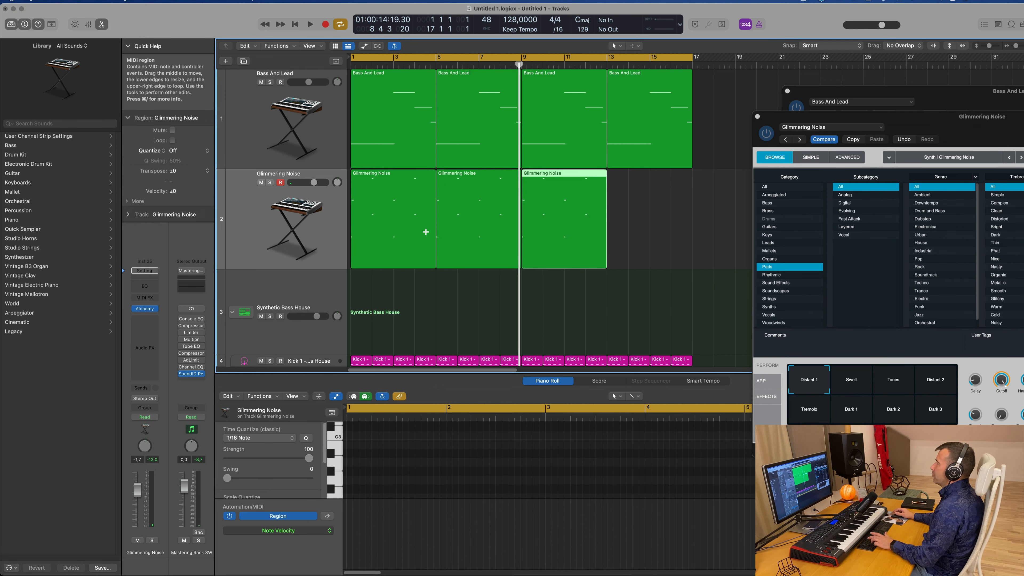
pyautogui.press('Return')
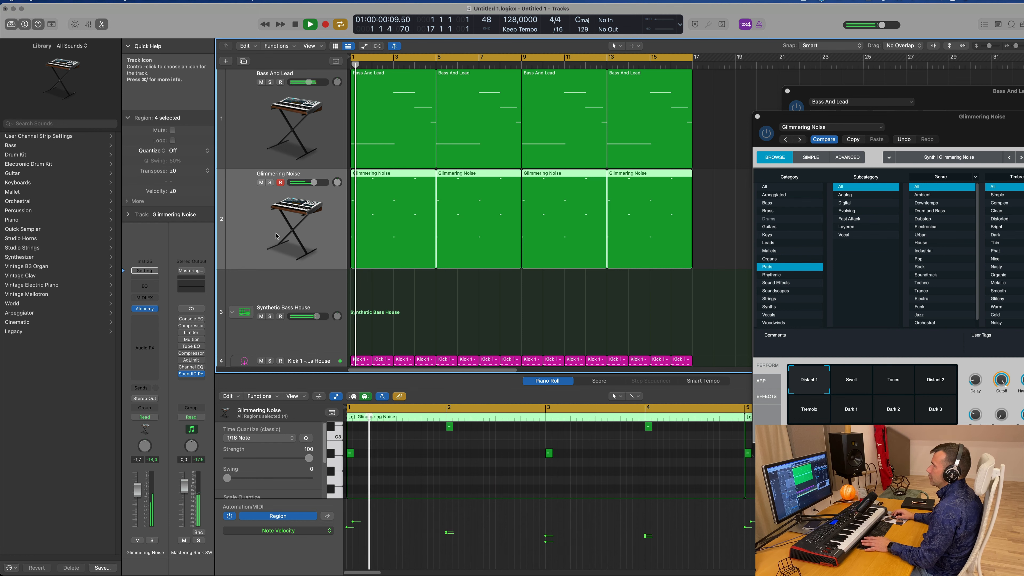
pyautogui.press('space')
# Lower the Glimmering Noise track's volume to -3.2 dB and morph its sound to the Distant 2 snapshot
pyautogui.moveTo(141, 495); pyautogui.dragTo(141, 498)
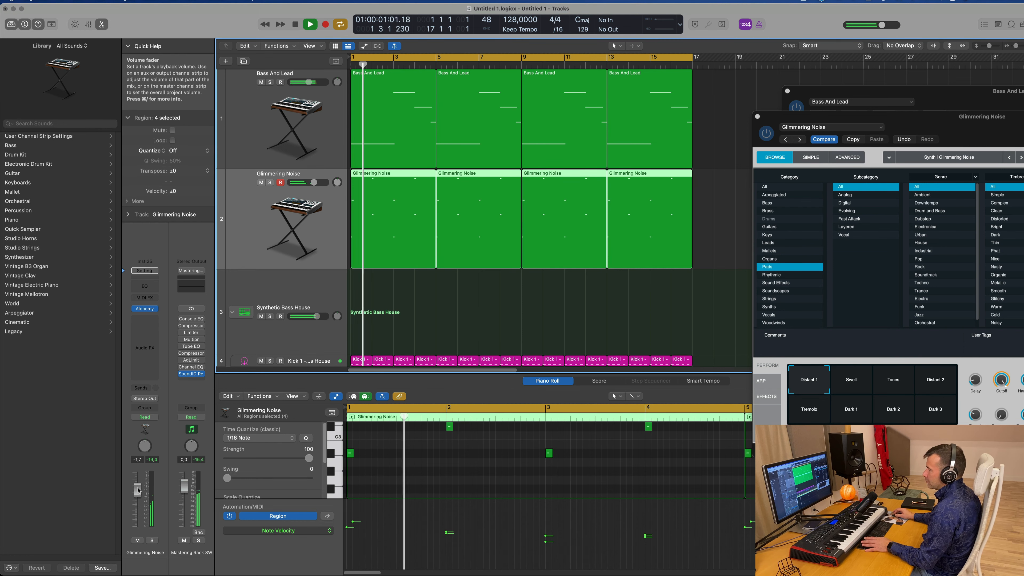
pyautogui.moveTo(977, 129); pyautogui.dragTo(672, 194)
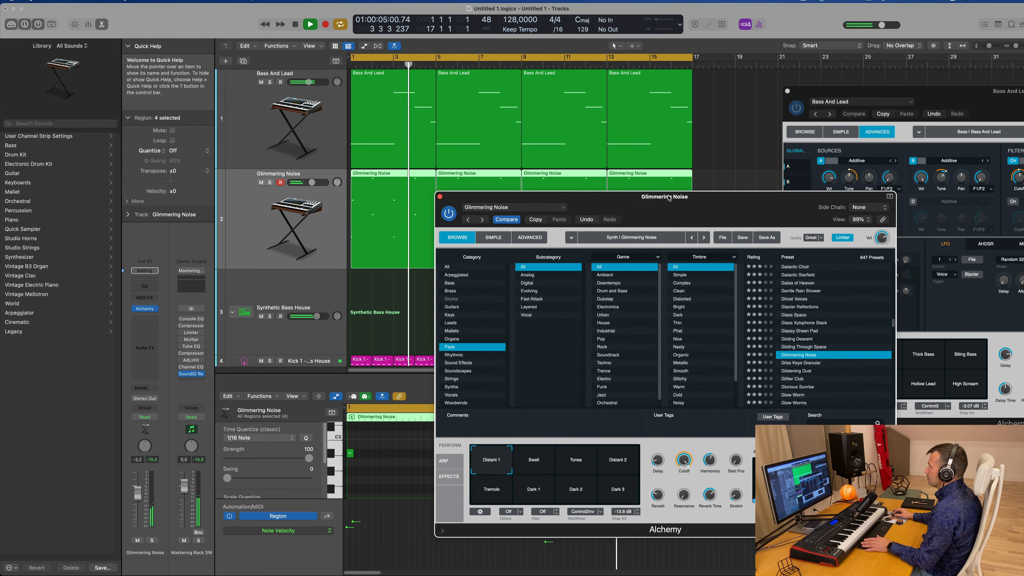
pyautogui.moveTo(499, 465); pyautogui.dragTo(617, 461)
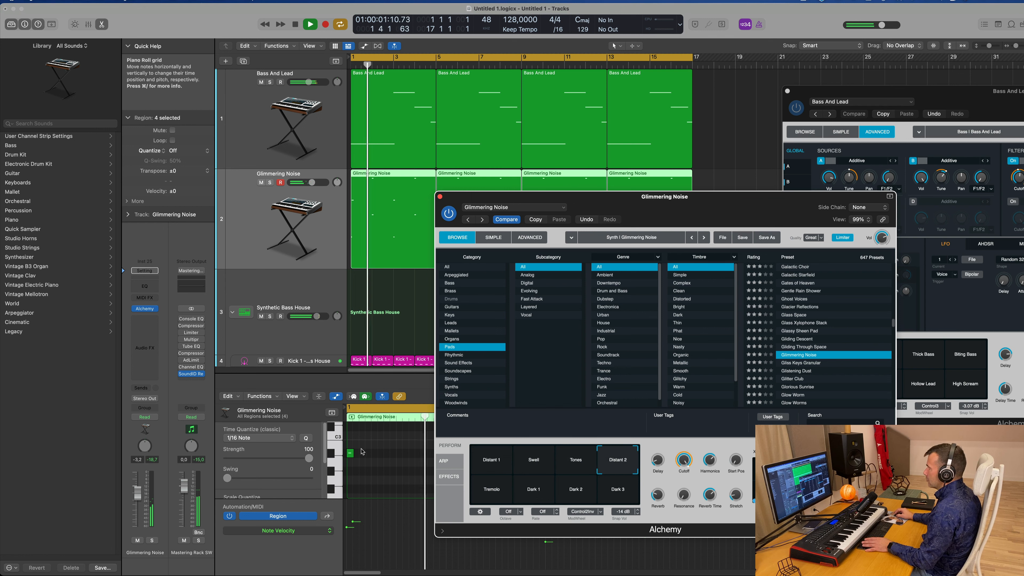
# Align the first chord's remaining late note with the start of bar 1 and replay the loop with the Alchemy window moved aside
pyautogui.scroll(-4, 363, 453)
pyautogui.moveTo(371, 466); pyautogui.dragTo(349, 480)
pyautogui.press('space')
pyautogui.press('space')
pyautogui.moveTo(587, 208); pyautogui.dragTo(857, 194)
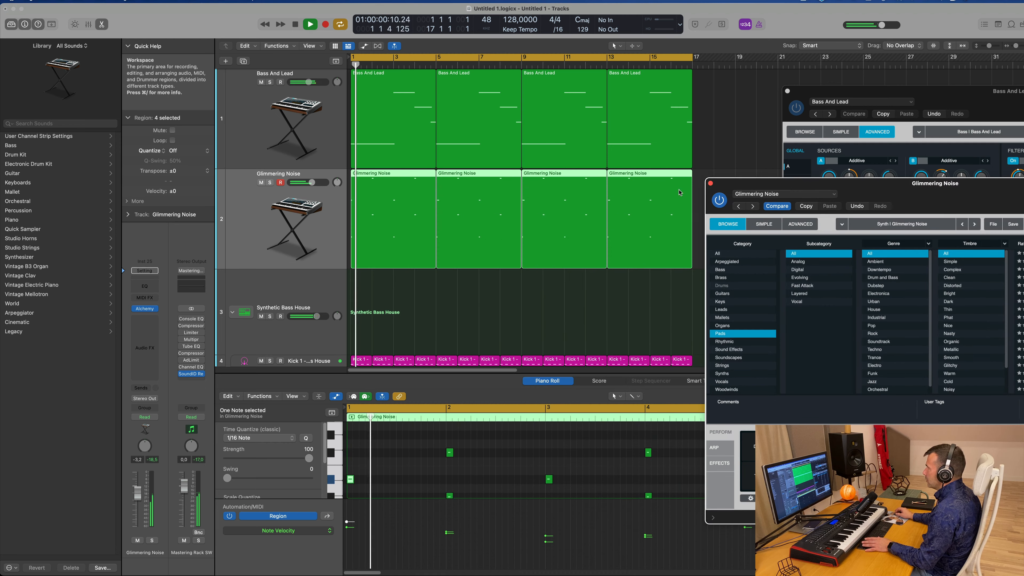
# Delete the last three Glimmering Noise regions and repeat the corrected four-bar region three times, restarting playback
pyautogui.moveTo(695, 182); pyautogui.dragTo(514, 225)
pyautogui.press('Delete')
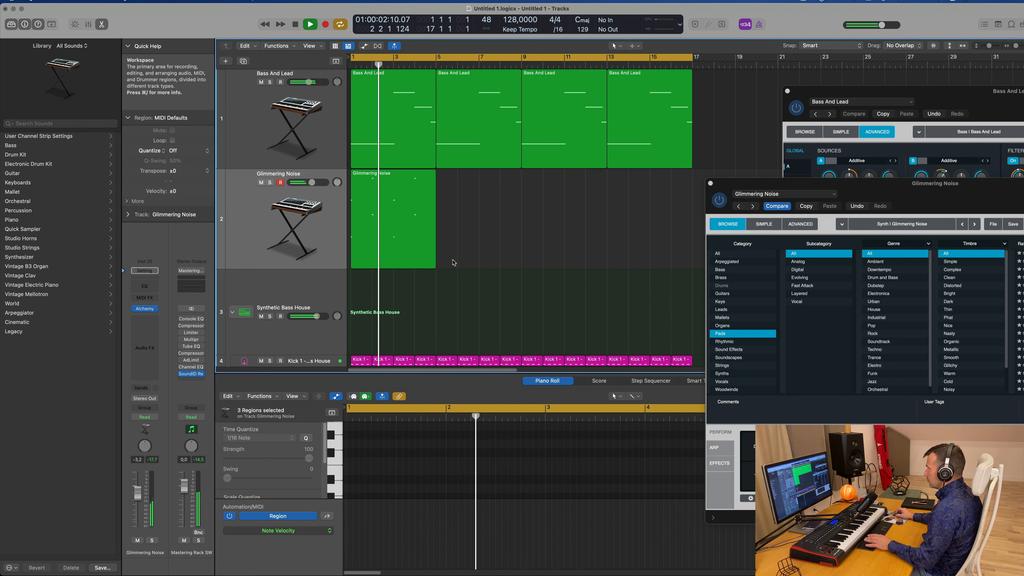
pyautogui.scroll(-2, 473, 447)
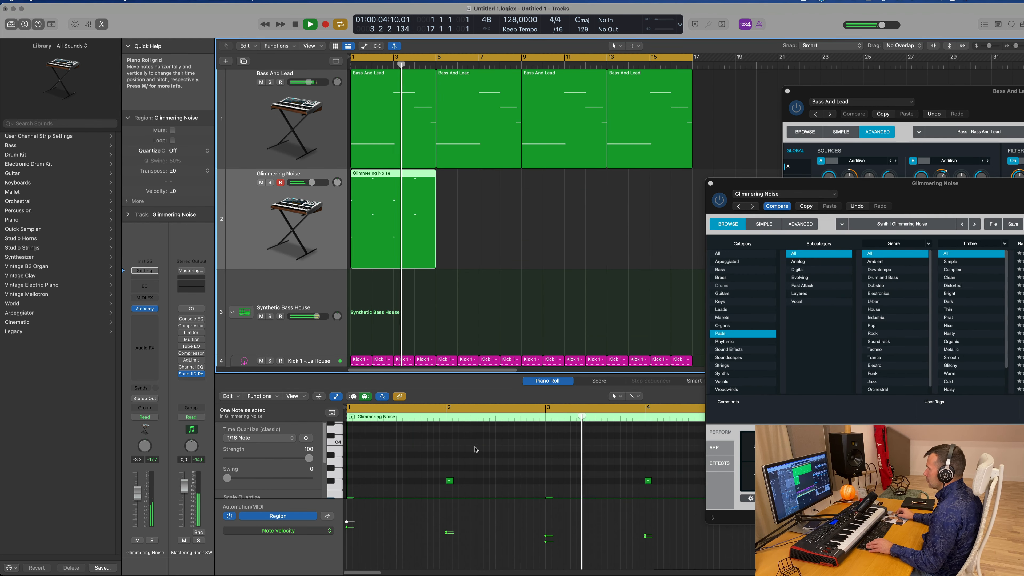
pyautogui.scroll(-4, 475, 449)
pyautogui.press('space')
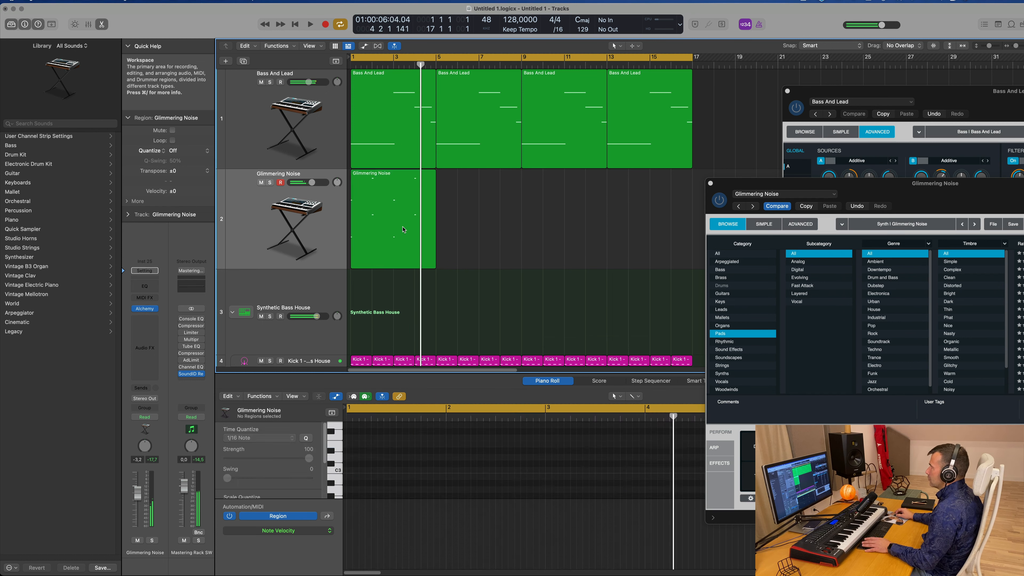
pyautogui.press('super+r')
pyautogui.press('super+r')
pyautogui.press('super+r')
pyautogui.press('space')
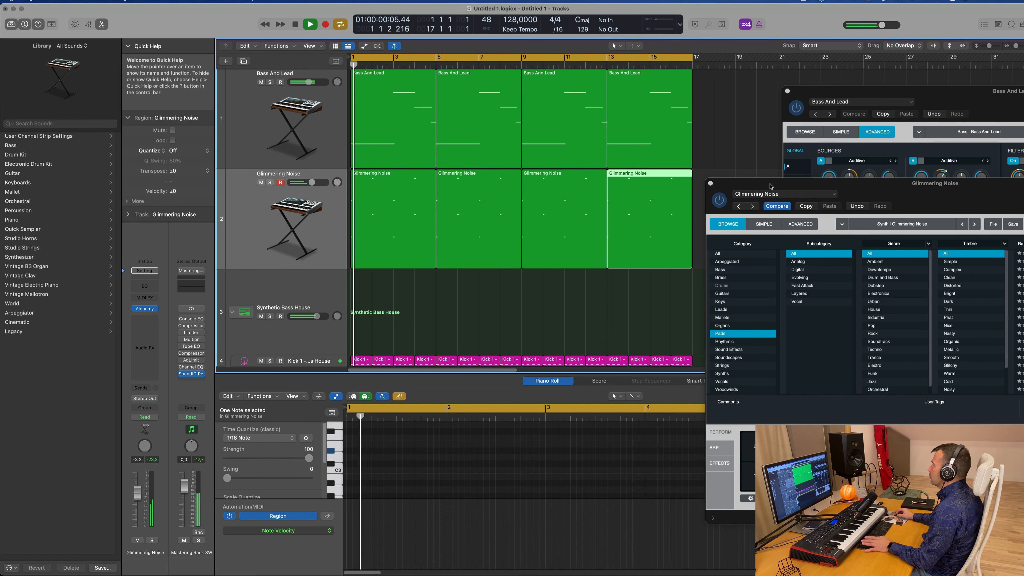
# Bring the Alchemy window back into full view and audition Glimmering Noise's Tremolo and Dark 1 snapshots
pyautogui.moveTo(770, 407); pyautogui.dragTo(507, 265)
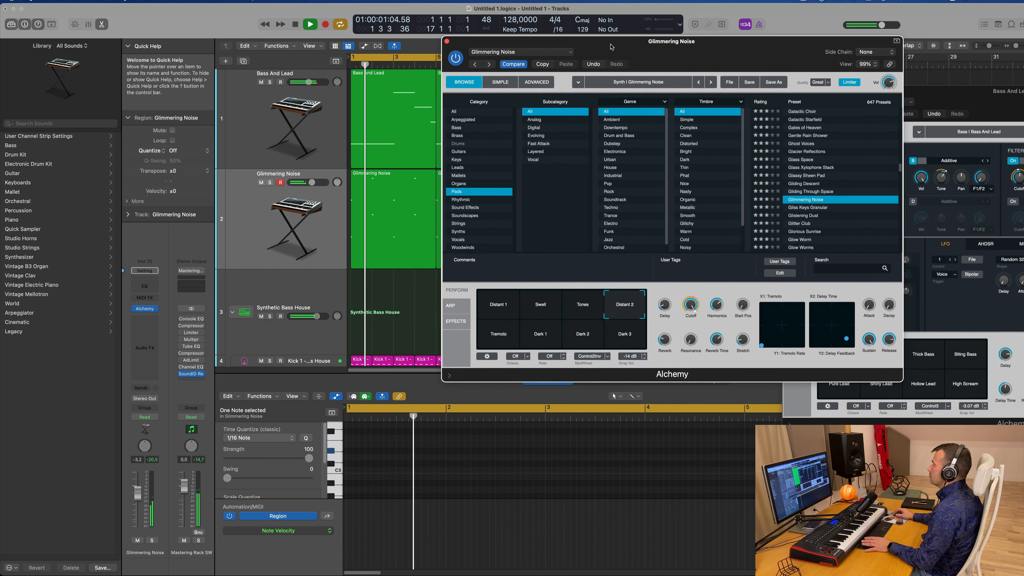
pyautogui.click(497, 338)
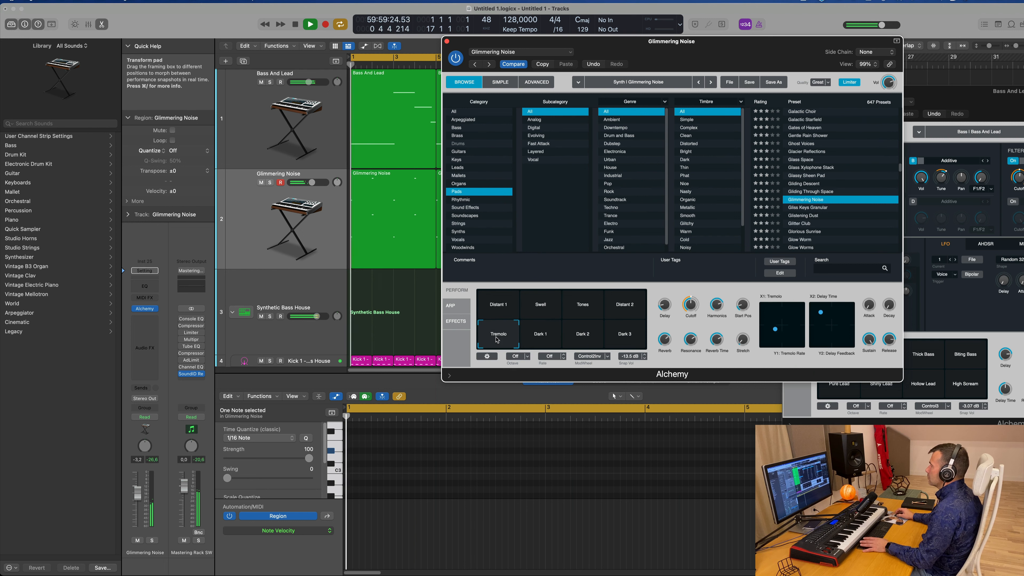
pyautogui.click(544, 339)
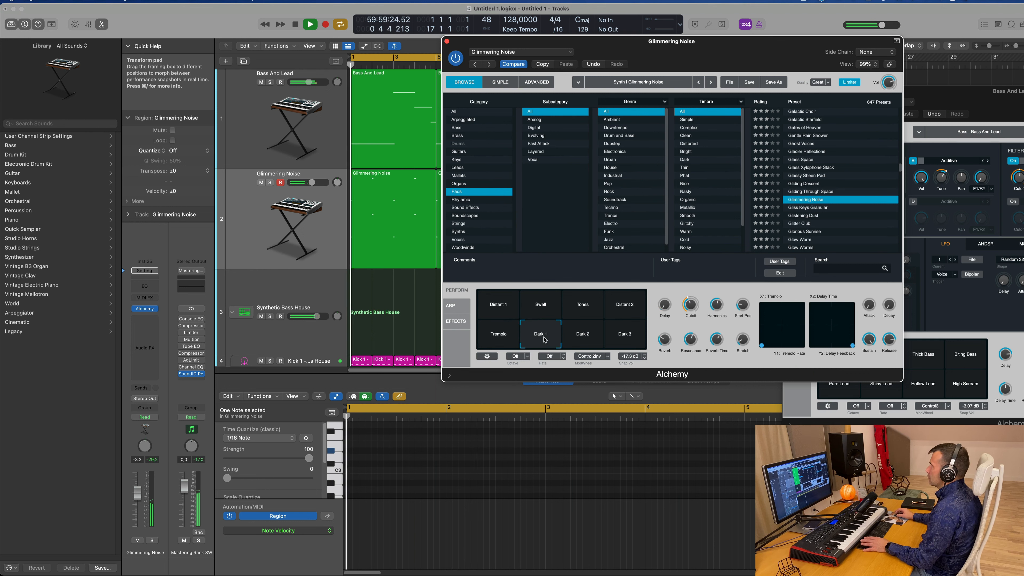
# Audition Glimmering Noise's Dark 2 and Dark 3 snapshots, restart playback, and return to the Tremolo snapshot
pyautogui.click(590, 342)
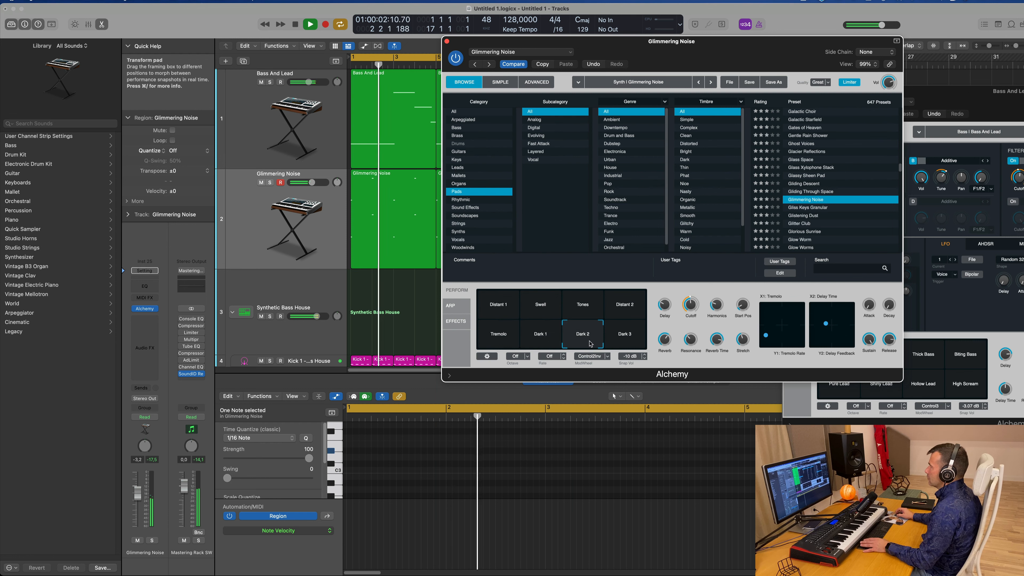
pyautogui.click(623, 338)
pyautogui.press('space')
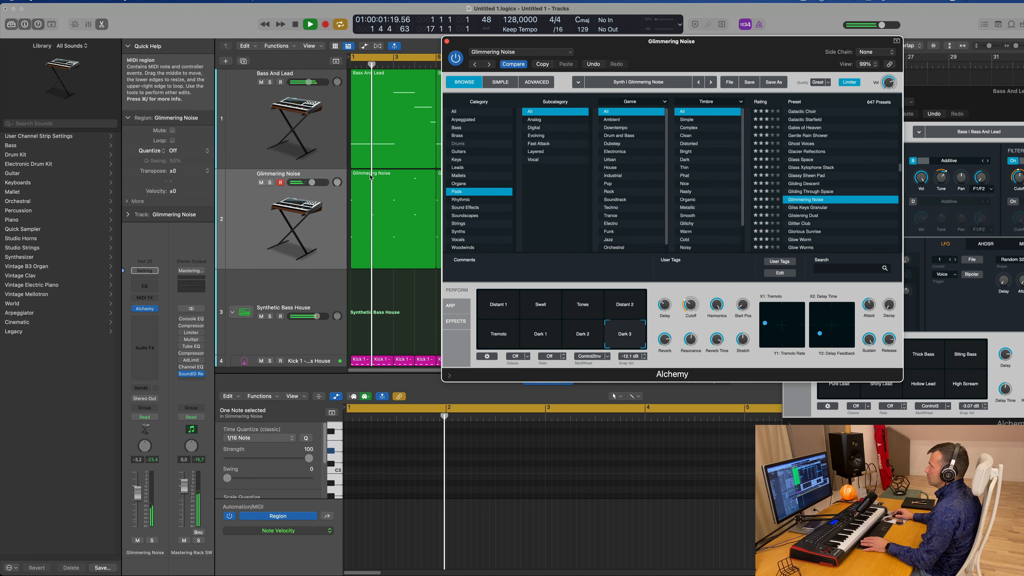
pyautogui.click(489, 336)
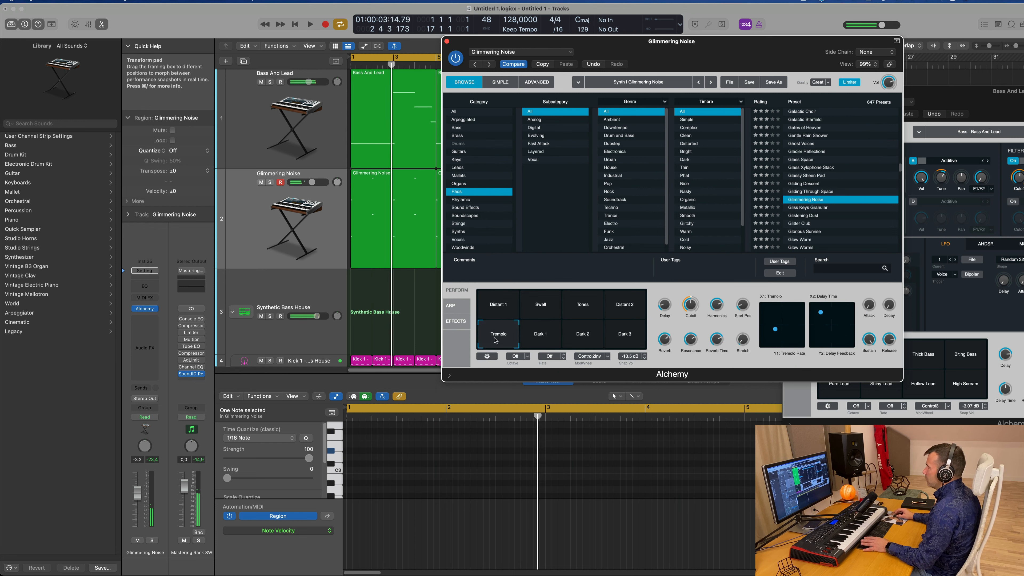
# Lower the Glimmering Noise track's volume to about -7.8 dB and add a send to Bus 4
pyautogui.click(138, 497)
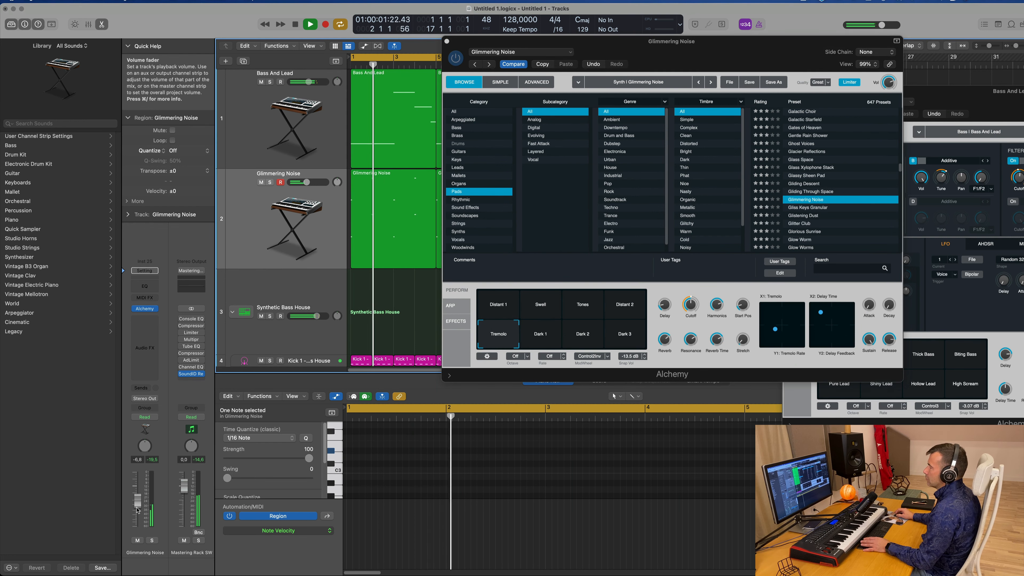
pyautogui.click(145, 388)
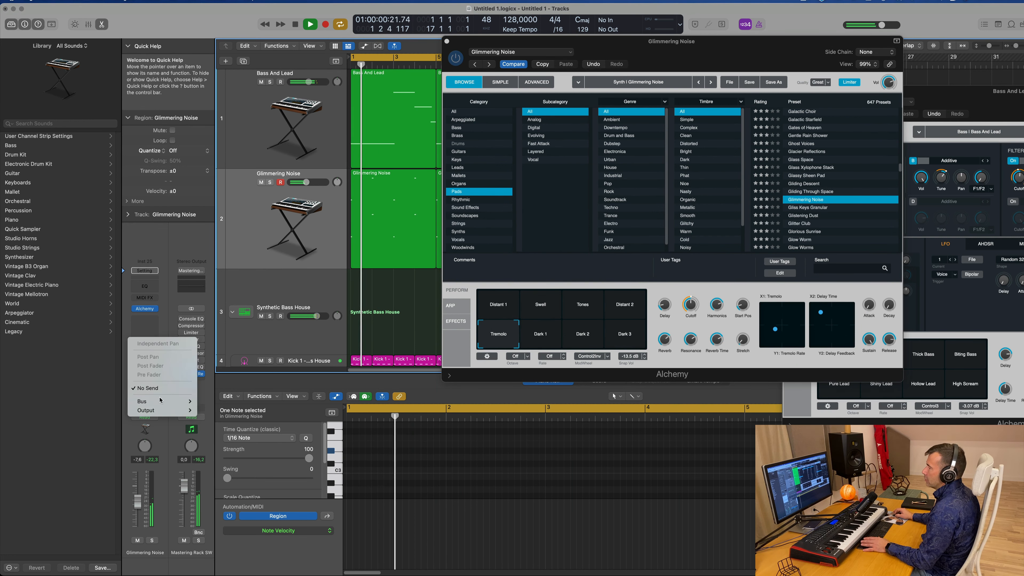
pyautogui.moveTo(162, 402)
pyautogui.click(238, 252)
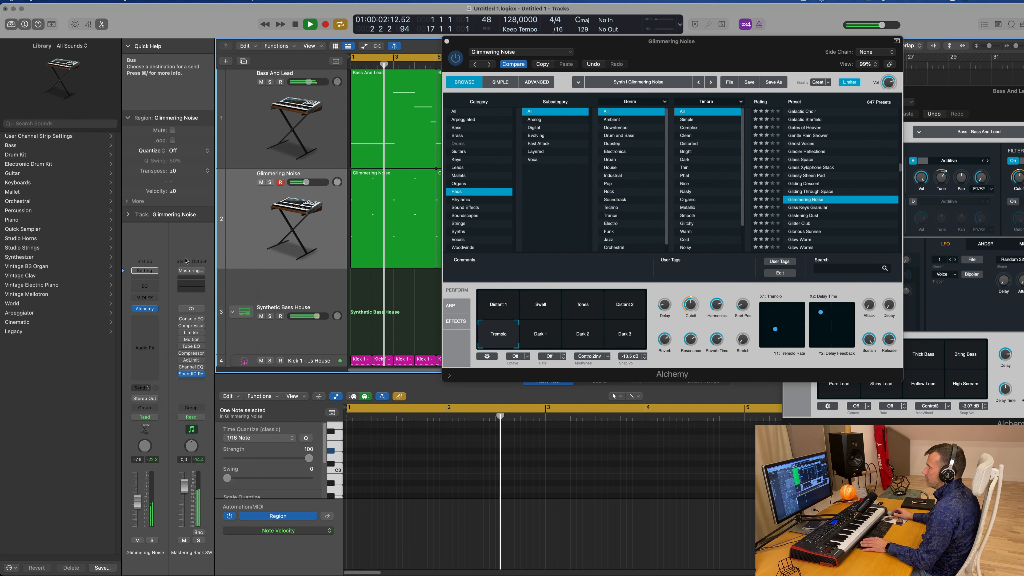
# Insert a stereo SilverVerb reverb on Aux 4 and load its grandiose preset
pyautogui.click(192, 370)
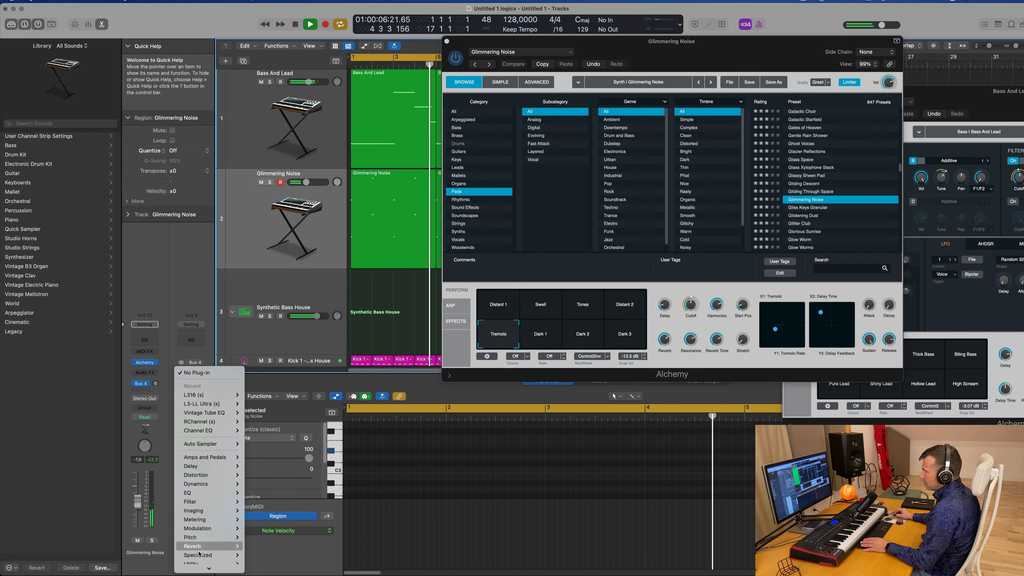
pyautogui.scroll(-2, 200, 555)
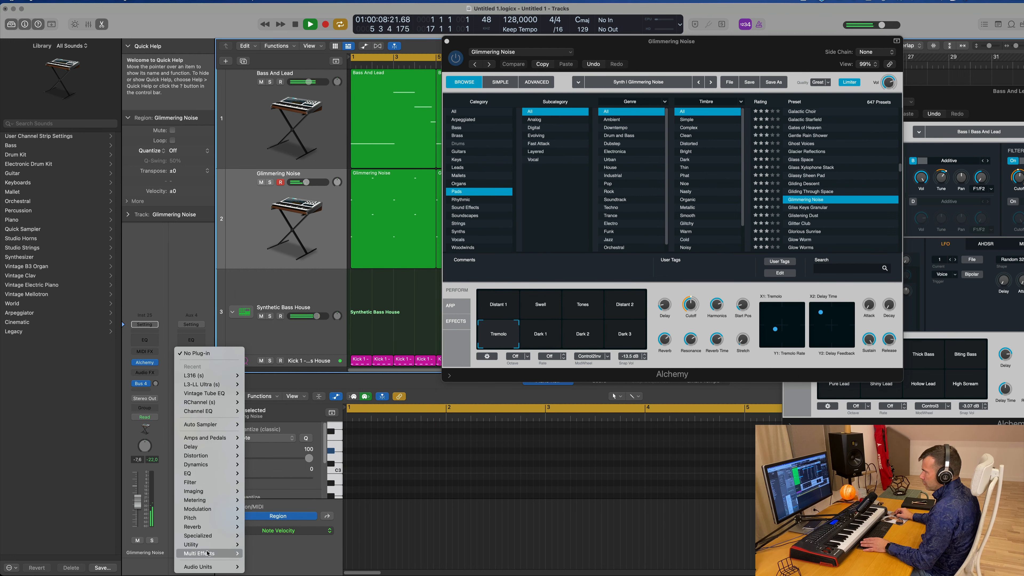
pyautogui.moveTo(203, 526)
pyautogui.moveTo(317, 436)
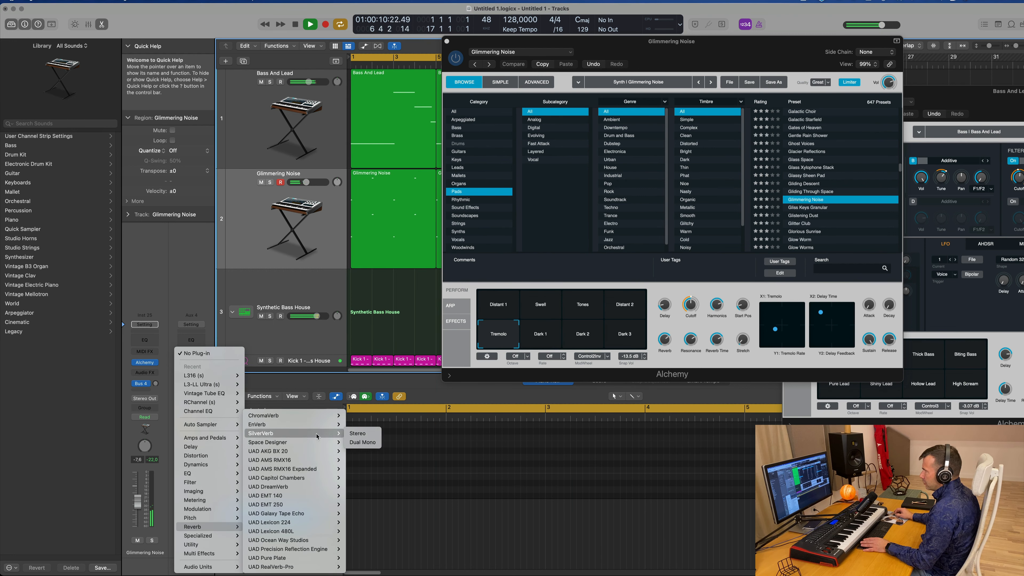
pyautogui.click(358, 433)
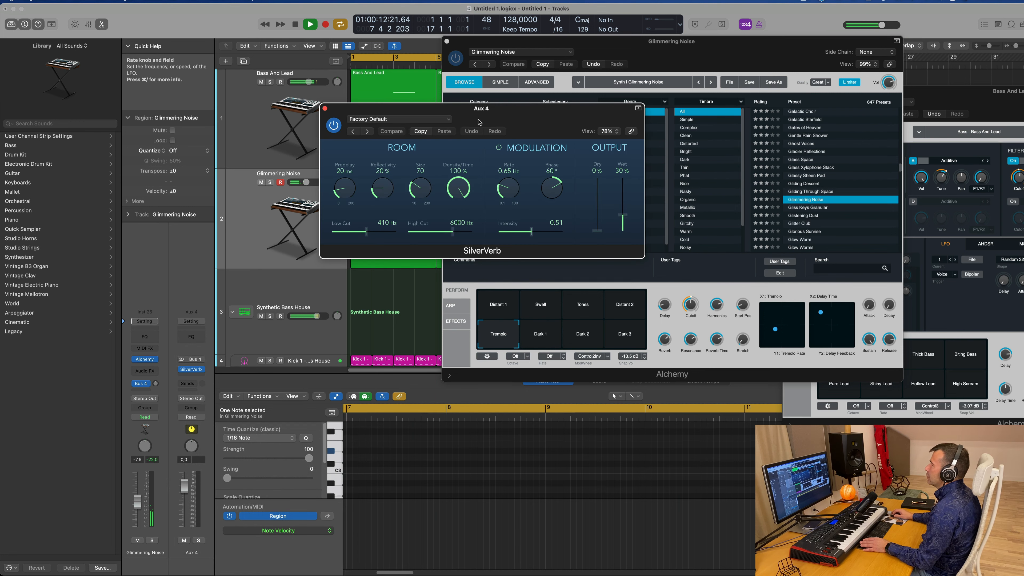
pyautogui.click(428, 120)
pyautogui.click(424, 287)
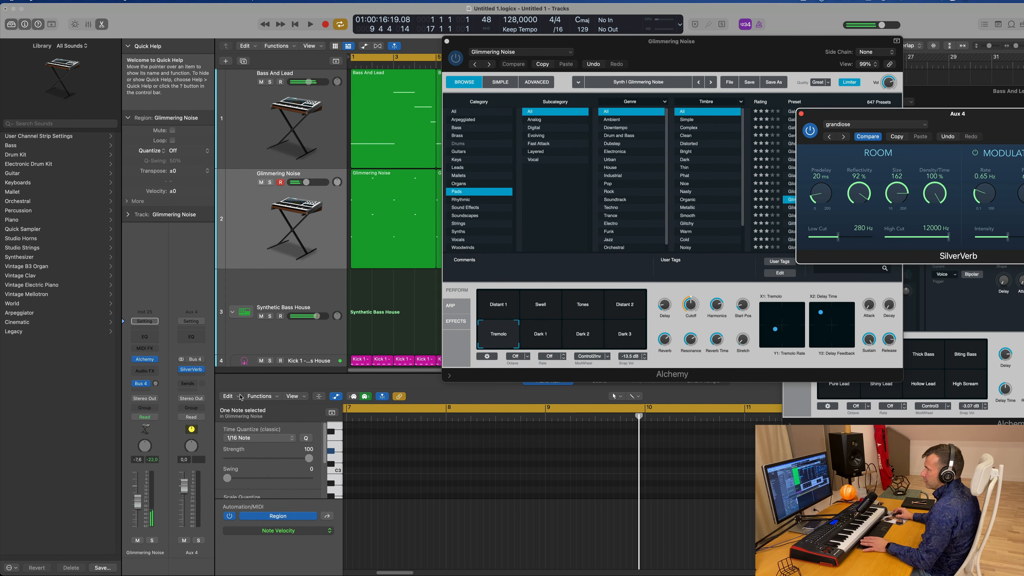
# Restart the loop from the beginning and turn up Glimmering Noise's send level to Bus 4
pyautogui.press('Return')
pyautogui.press('Return')
pyautogui.moveTo(156, 385); pyautogui.dragTo(156, 384)
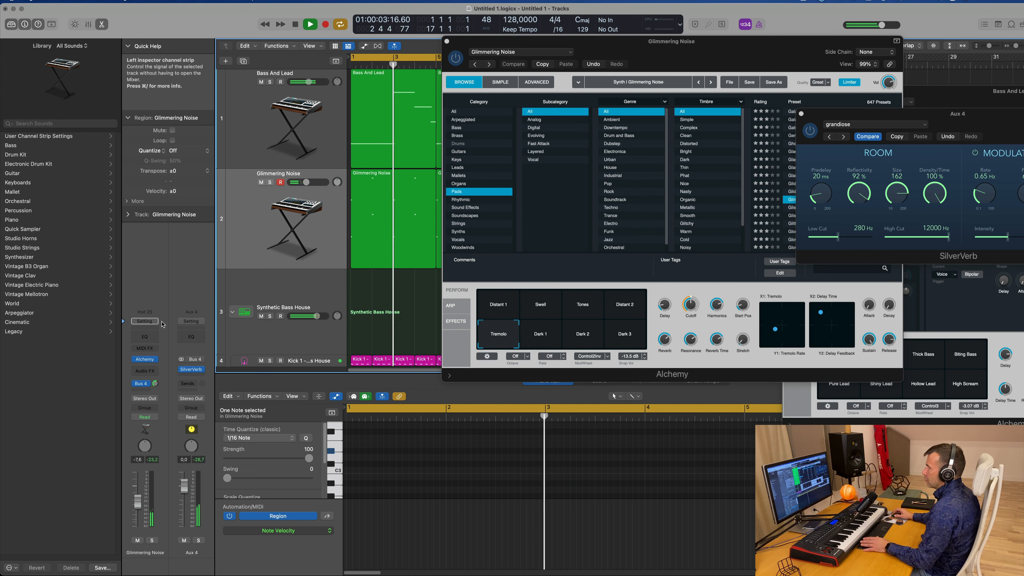
# Insert a Compressor after the reverb on Aux 4 and side-chain it to Kick 1 (Inst 2)
pyautogui.click(196, 377)
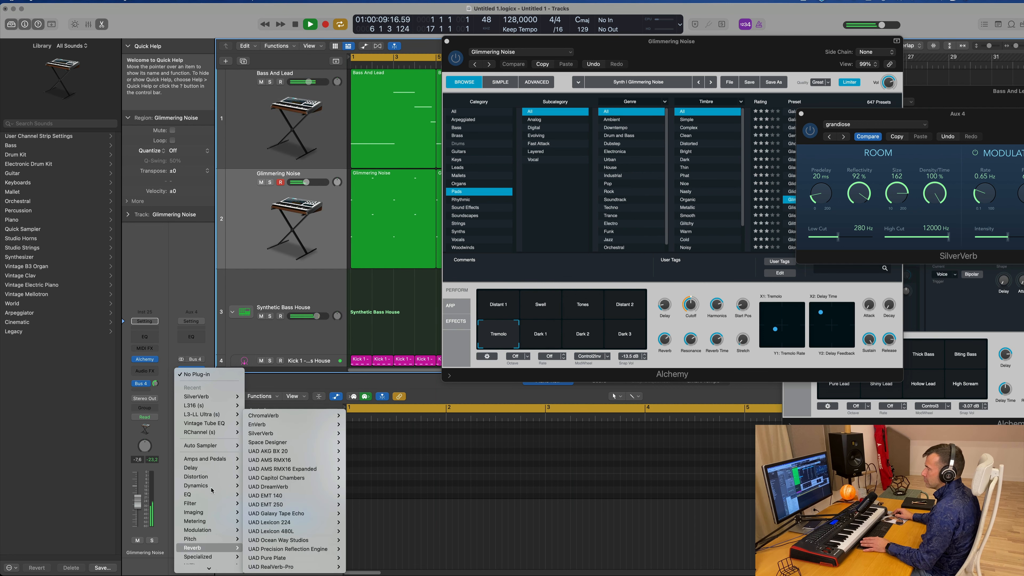
pyautogui.moveTo(212, 490)
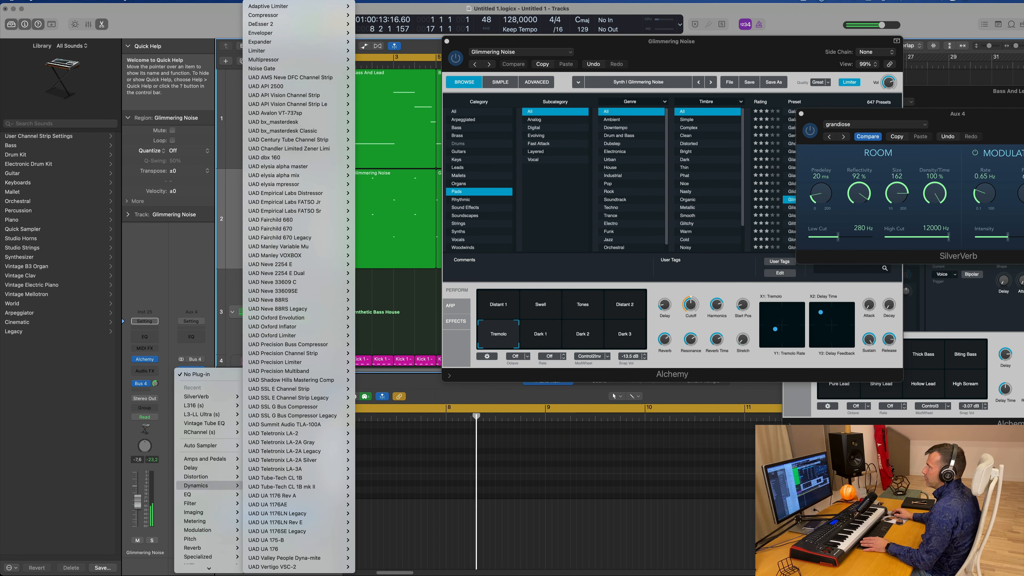
pyautogui.press('Escape')
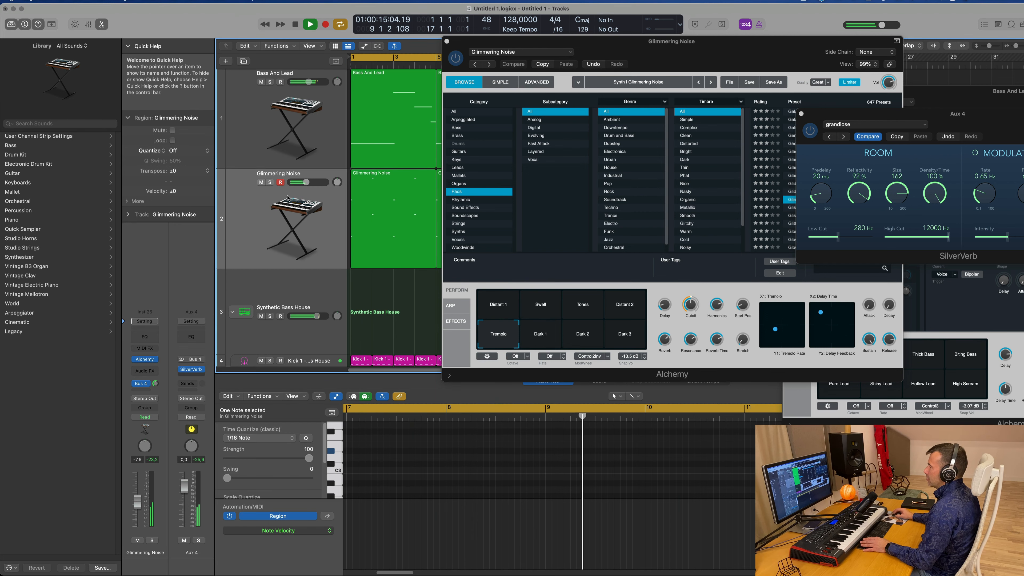
pyautogui.click(685, 120)
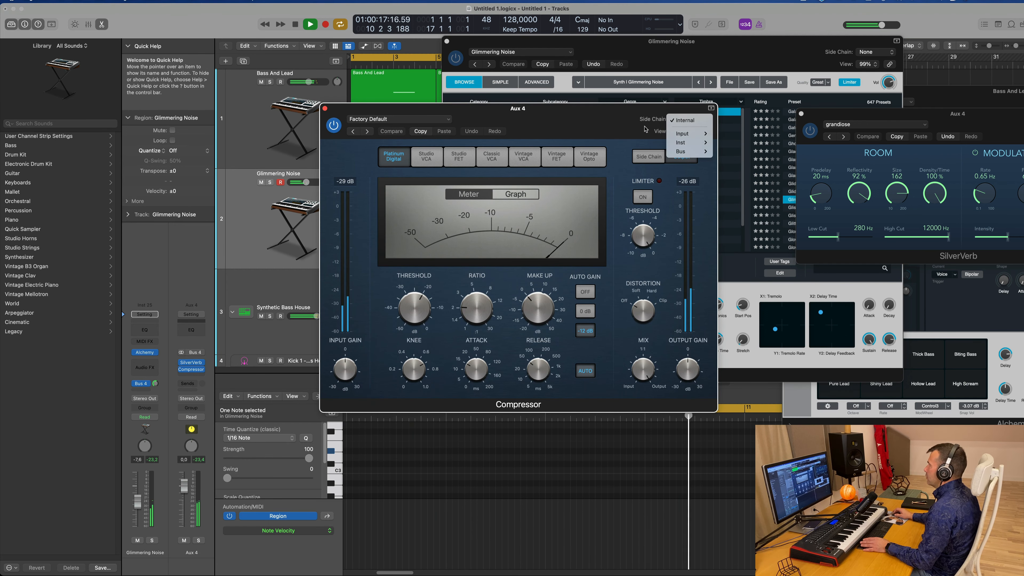
pyautogui.moveTo(682, 134)
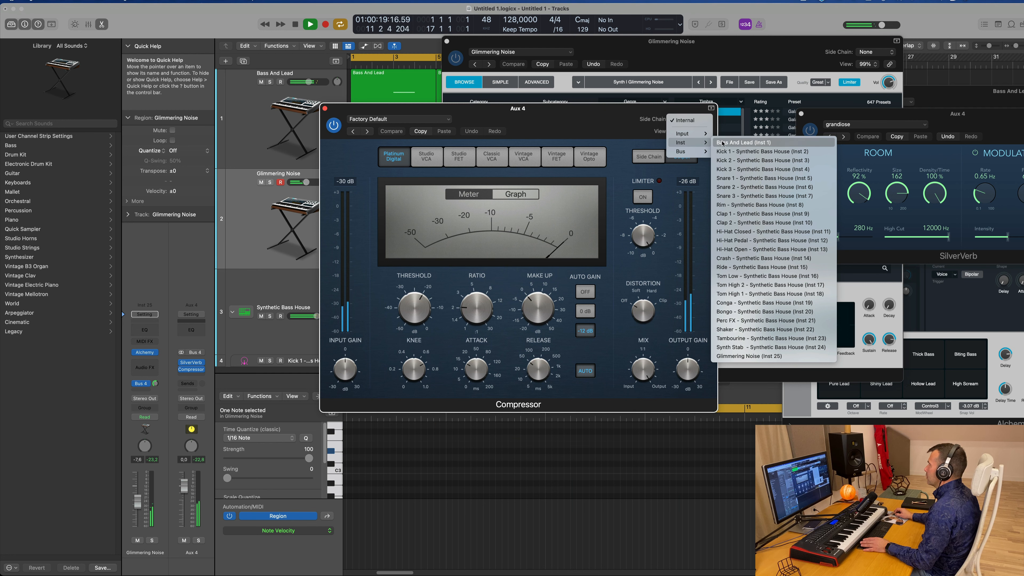
pyautogui.click(746, 151)
# Set the Aux 4 Compressor to 0 ms attack and a -15.5 dB threshold with auto release off, and close it
pyautogui.moveTo(590, 117); pyautogui.dragTo(664, 116)
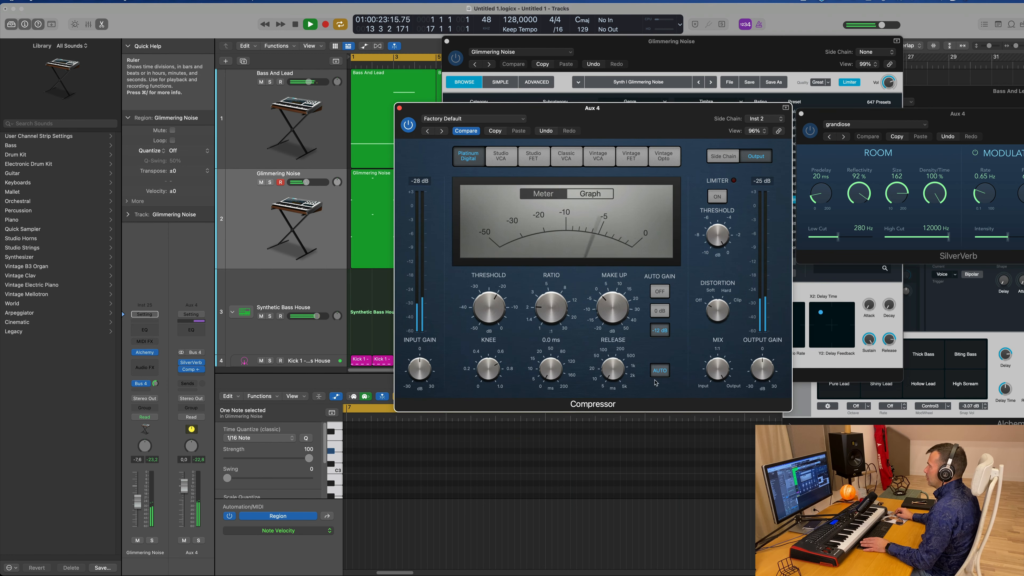
pyautogui.click(659, 371)
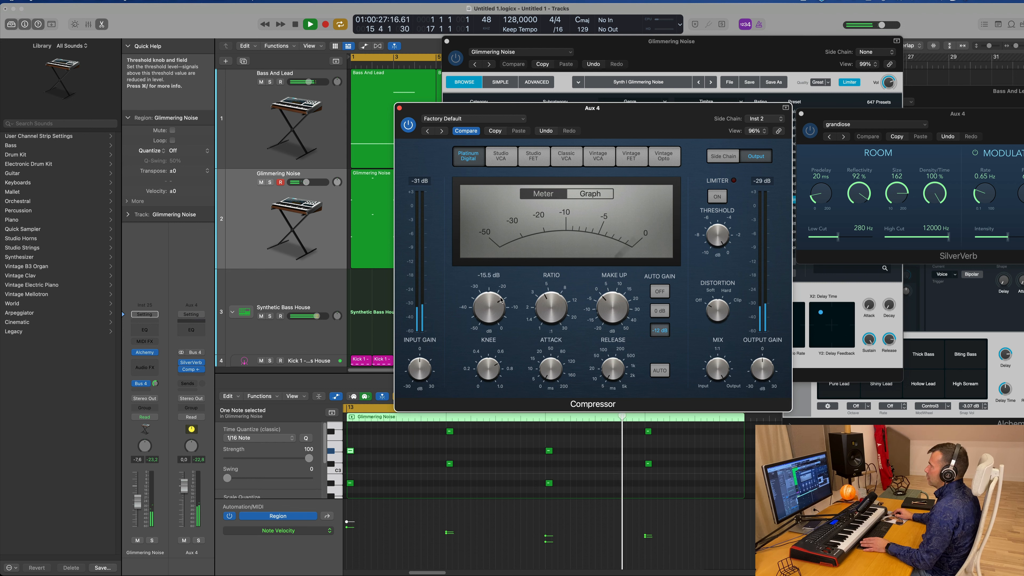
pyautogui.click(399, 108)
# Lower Aux 4 to -2.0 dB and add a Channel EQ with a low cut at about 420 Hz and 18 dB/oct
pyautogui.moveTo(183, 486); pyautogui.dragTo(183, 490)
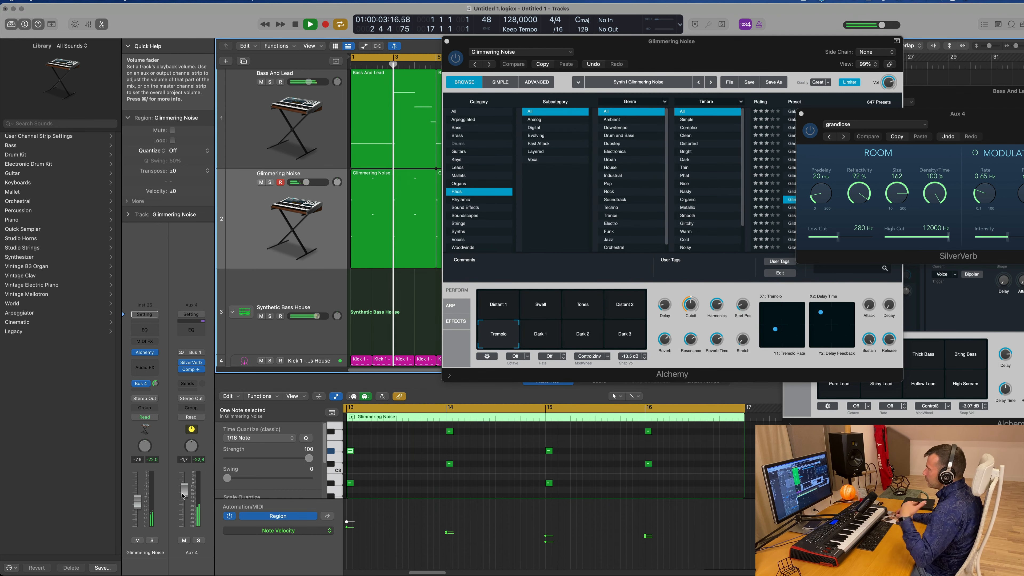
pyautogui.moveTo(182, 497); pyautogui.dragTo(182, 497)
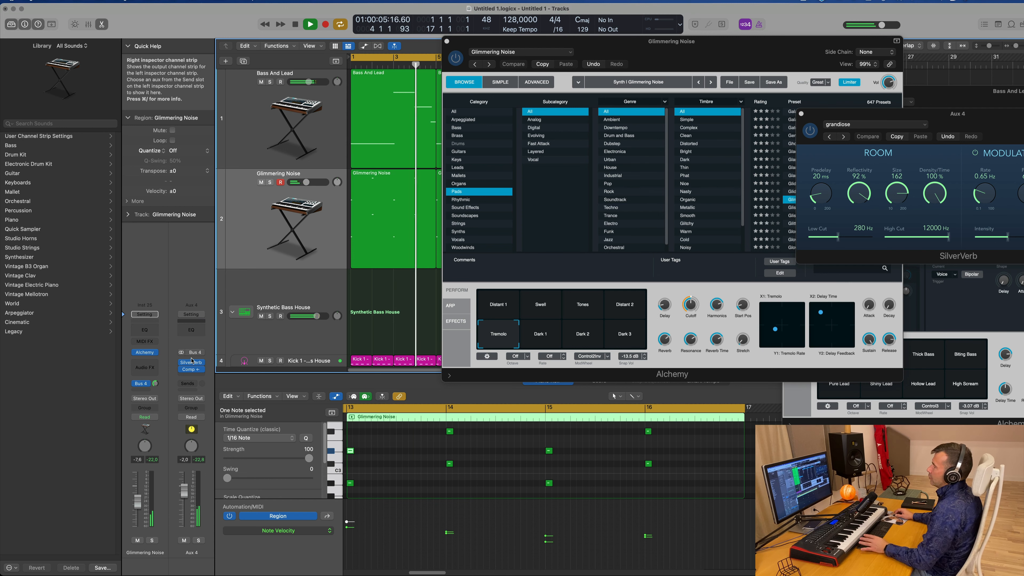
pyautogui.click(191, 330)
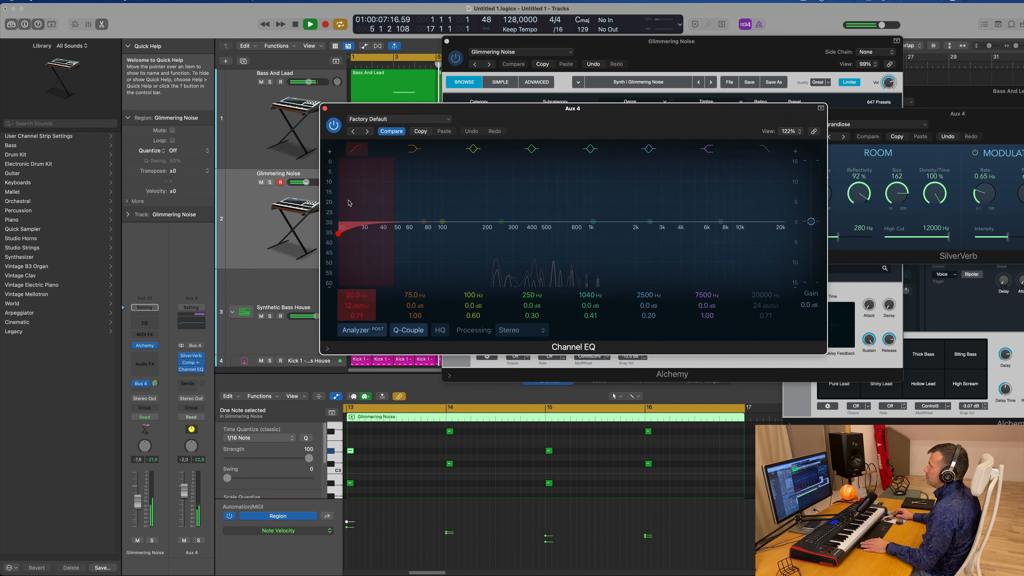
pyautogui.moveTo(349, 203); pyautogui.dragTo(511, 205)
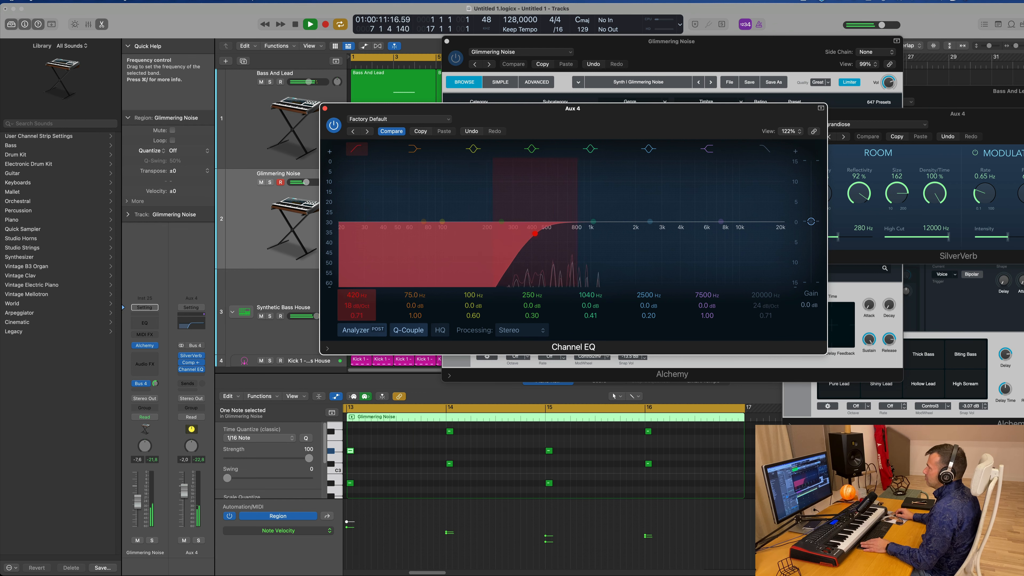
pyautogui.click(325, 109)
# Close Glimmering Noise's Alchemy window and duplicate the track with its settings
pyautogui.moveTo(725, 39); pyautogui.dragTo(676, 41)
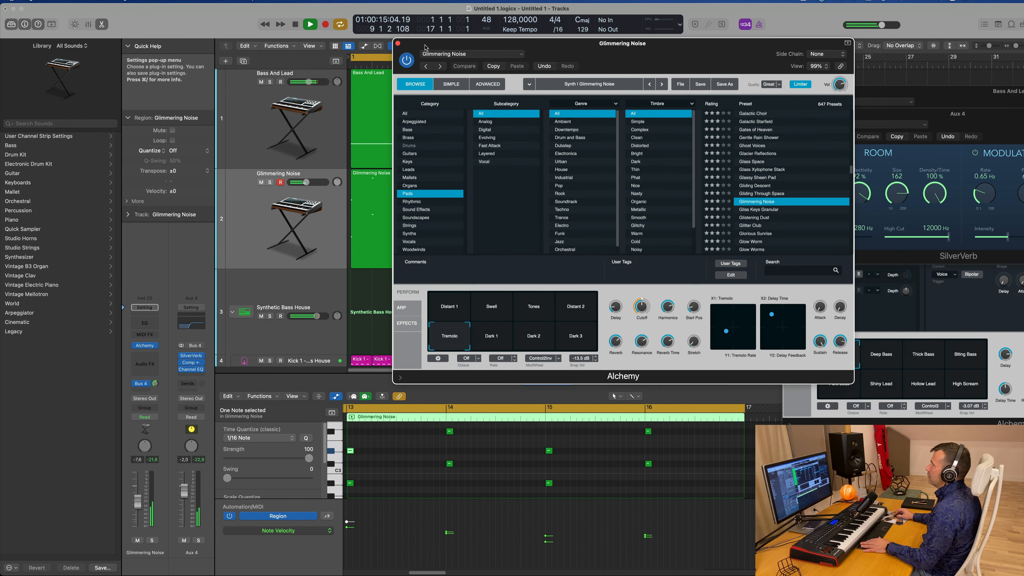
pyautogui.click(398, 44)
pyautogui.click(285, 209)
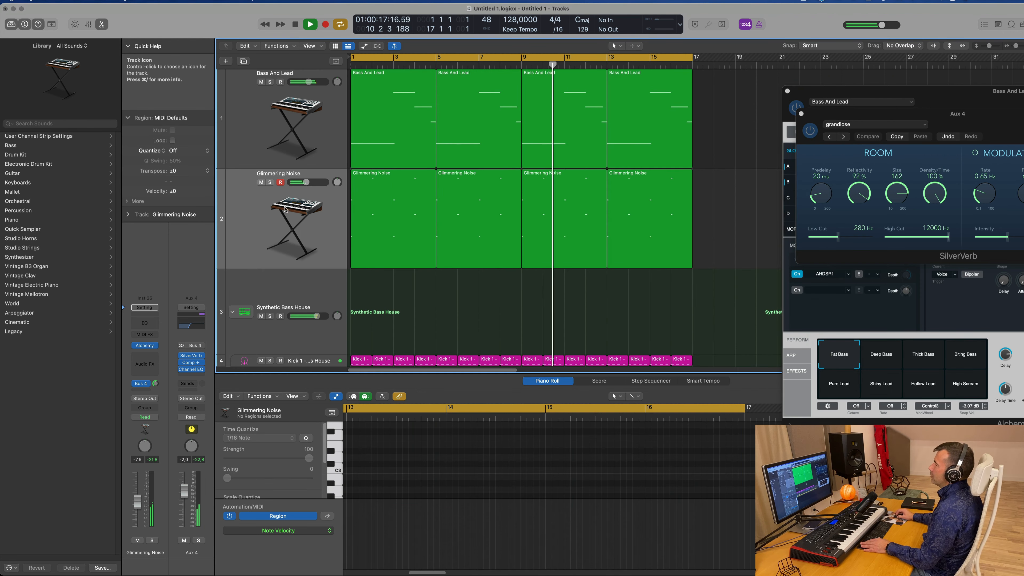
pyautogui.scroll(-3, 285, 209)
pyautogui.scroll(3, 289, 199)
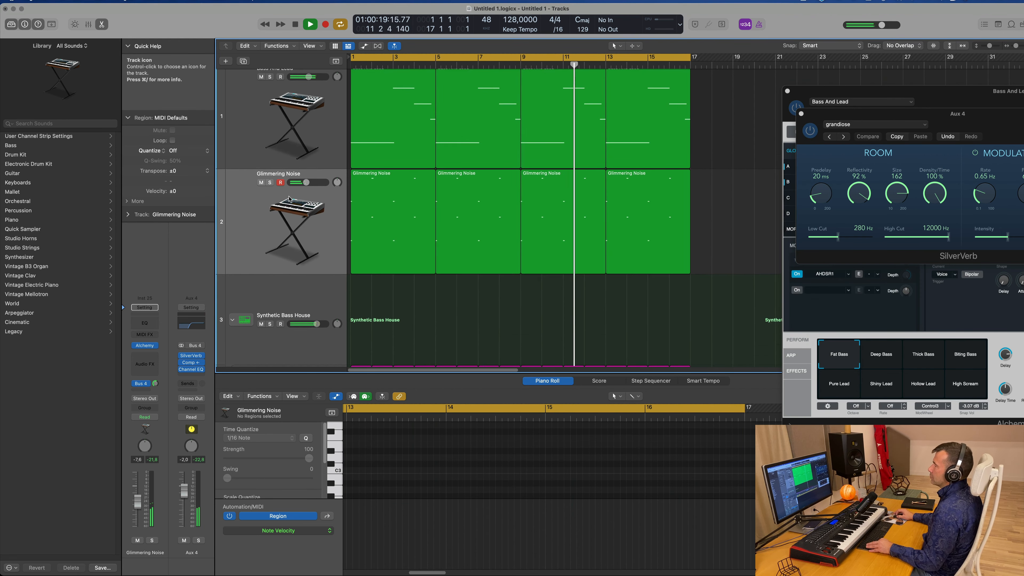
pyautogui.scroll(-3, 289, 200)
pyautogui.click(256, 182)
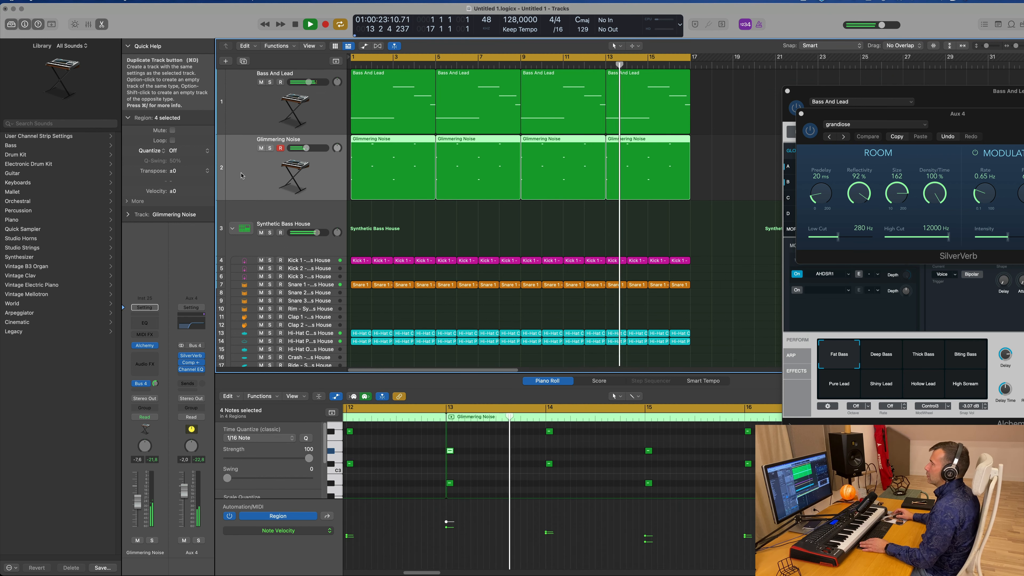
pyautogui.press('super+d')
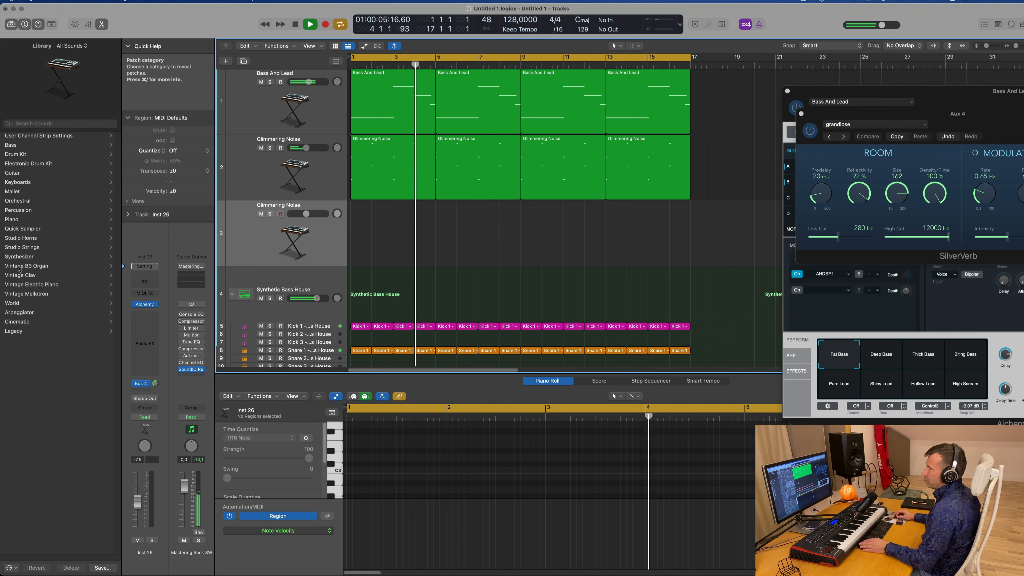
# Open Alchemy on the duplicated track and load the Cheesy Decays preset from the Organs category
pyautogui.click(144, 304)
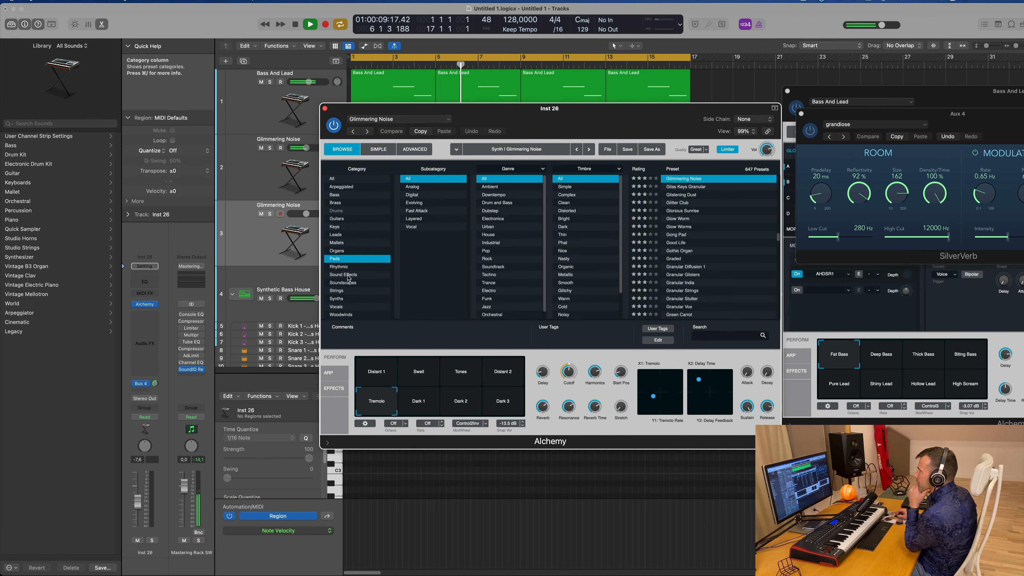
pyautogui.click(337, 250)
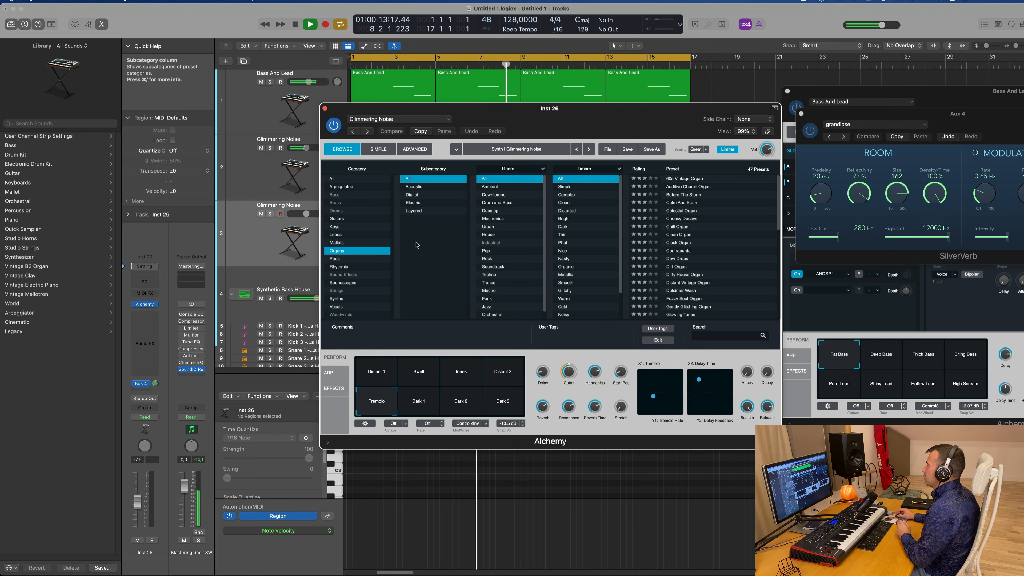
pyautogui.click(681, 219)
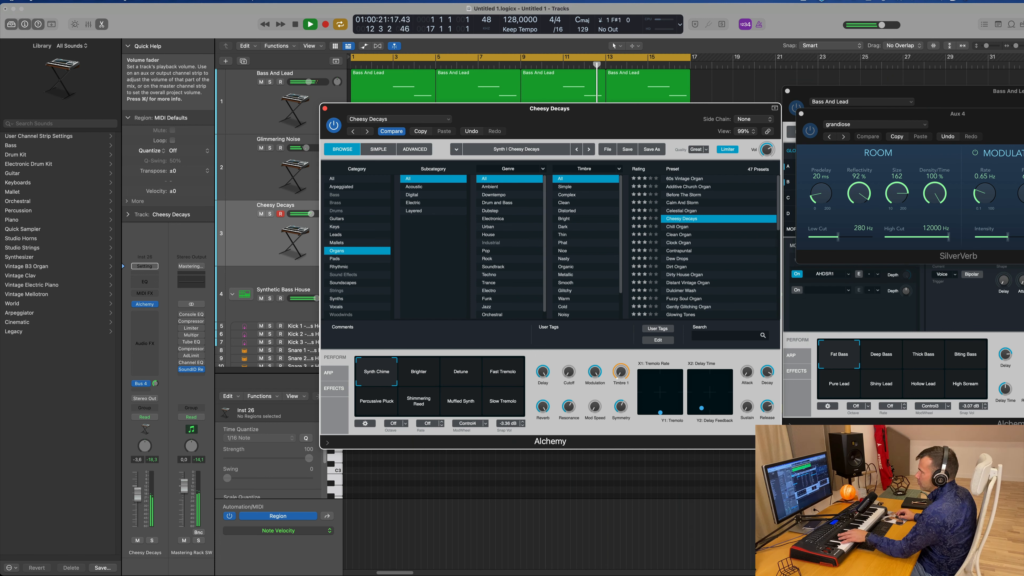
# Set the Cheesy Decays track's volume to -3.1 dB and turn its Bus 4 send all the way down
pyautogui.moveTo(137, 494); pyautogui.dragTo(138, 493)
pyautogui.moveTo(155, 384); pyautogui.dragTo(163, 440)
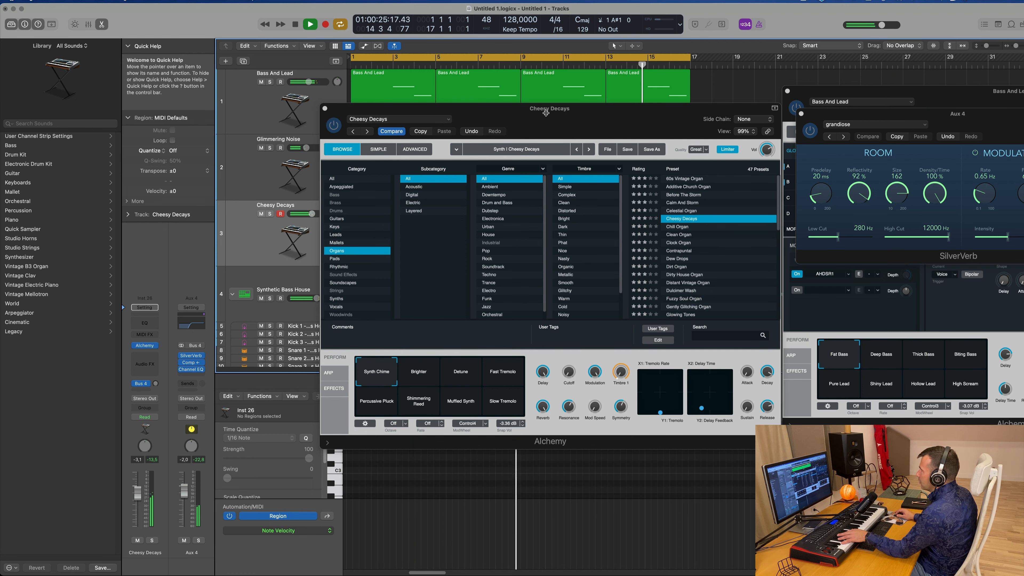
pyautogui.moveTo(546, 113); pyautogui.dragTo(747, 158)
# Replace Cheesy Decays with the Clean Organ preset and raise the track's volume to -0.5 dB
pyautogui.click(258, 245)
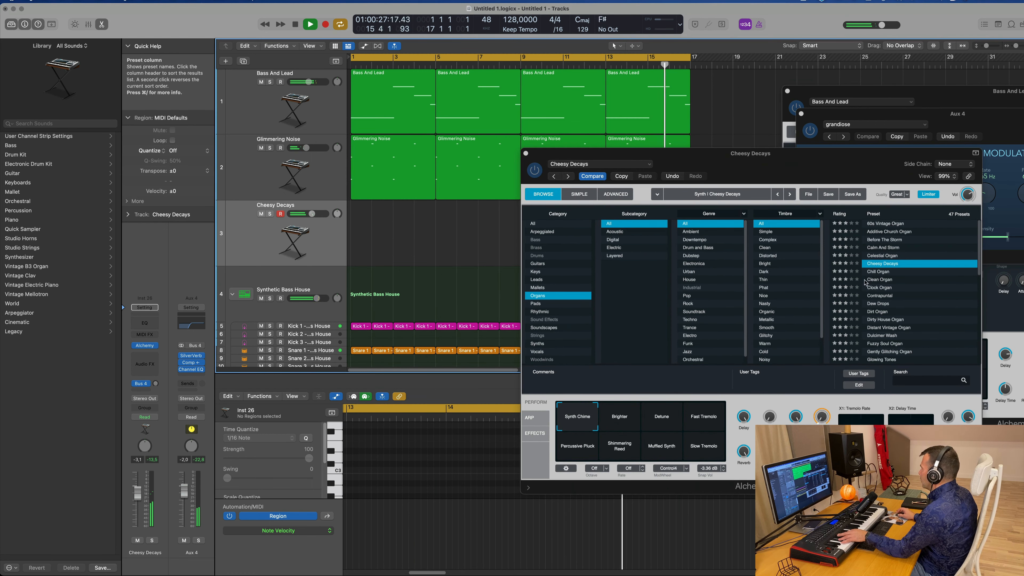
pyautogui.click(880, 279)
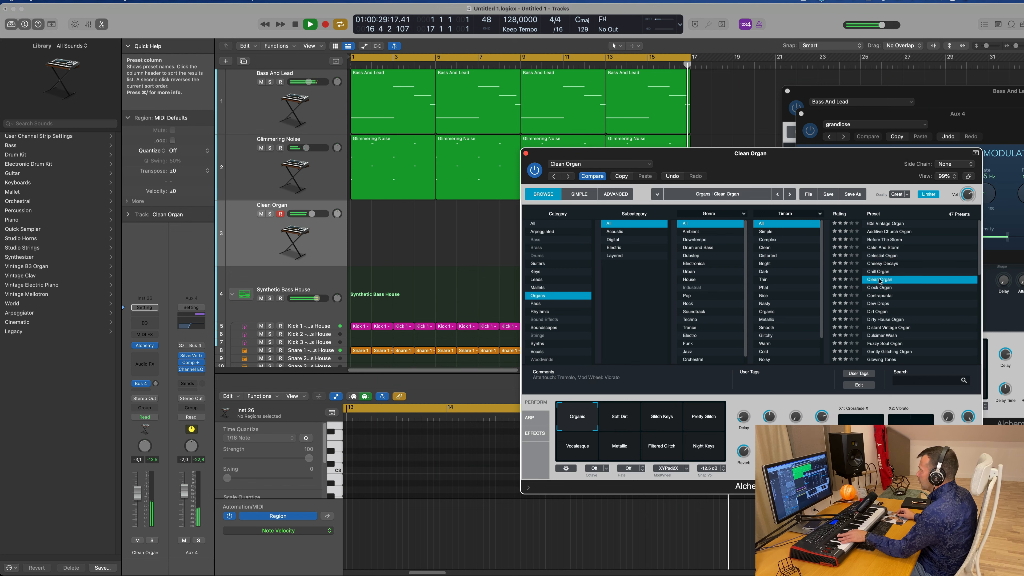
pyautogui.moveTo(137, 493); pyautogui.dragTo(138, 485)
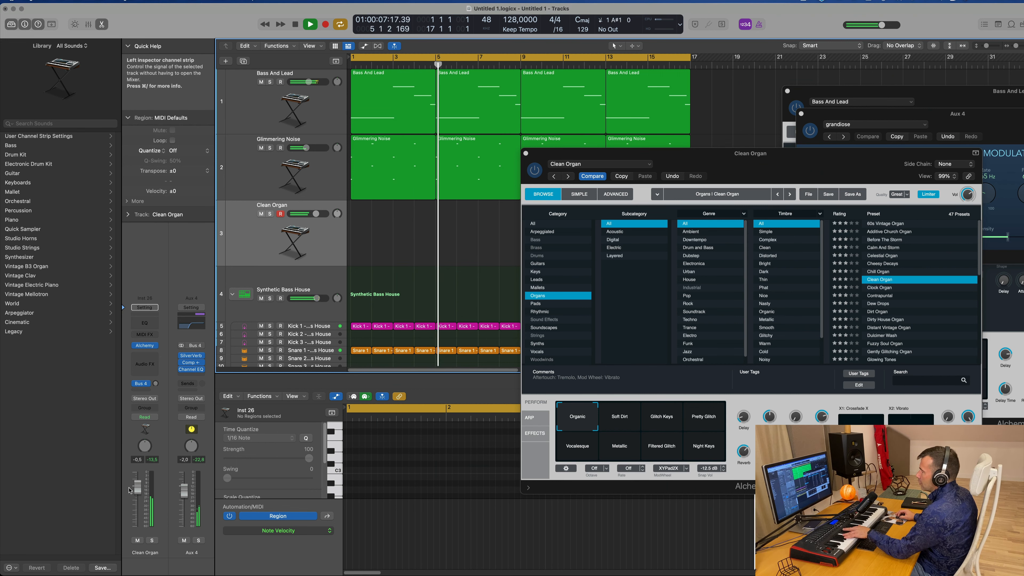
# Try the Clock Organ preset on the organ track in Alchemy and load Contrapuntal
pyautogui.click(876, 288)
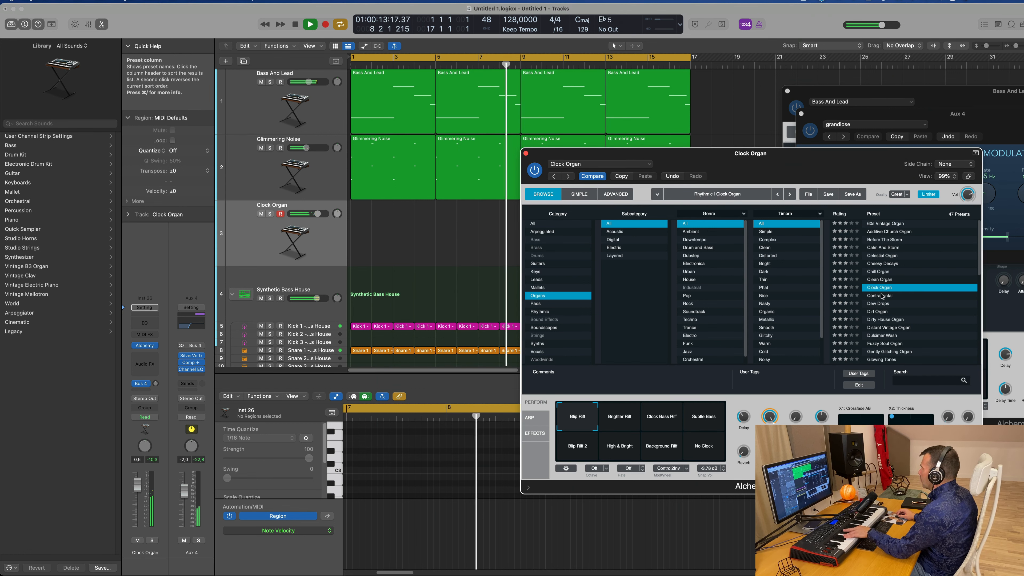
pyautogui.click(882, 296)
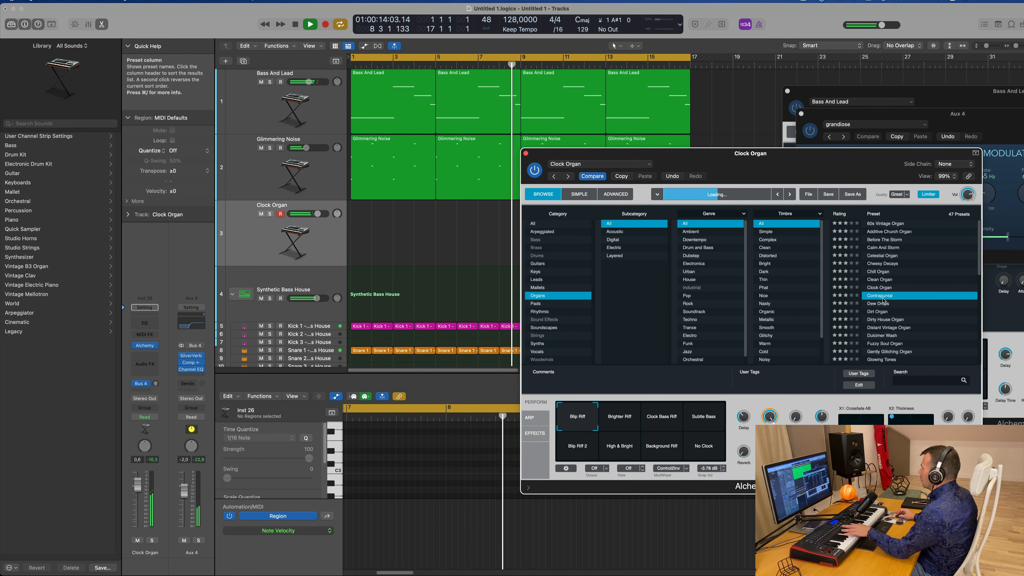
pyautogui.click(875, 305)
pyautogui.click(882, 296)
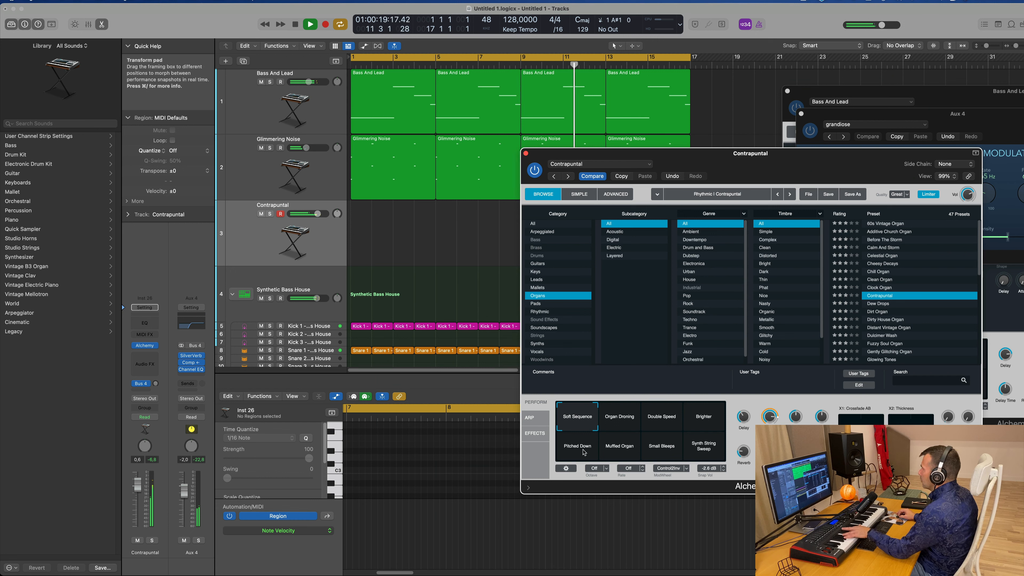
# Audition Contrapuntal's performance snapshots, including Double Speed, Brighter, Muffled Organ, Synth String Sweep and Pitched Down, and return to Soft Sequence
pyautogui.click(634, 418)
pyautogui.click(663, 426)
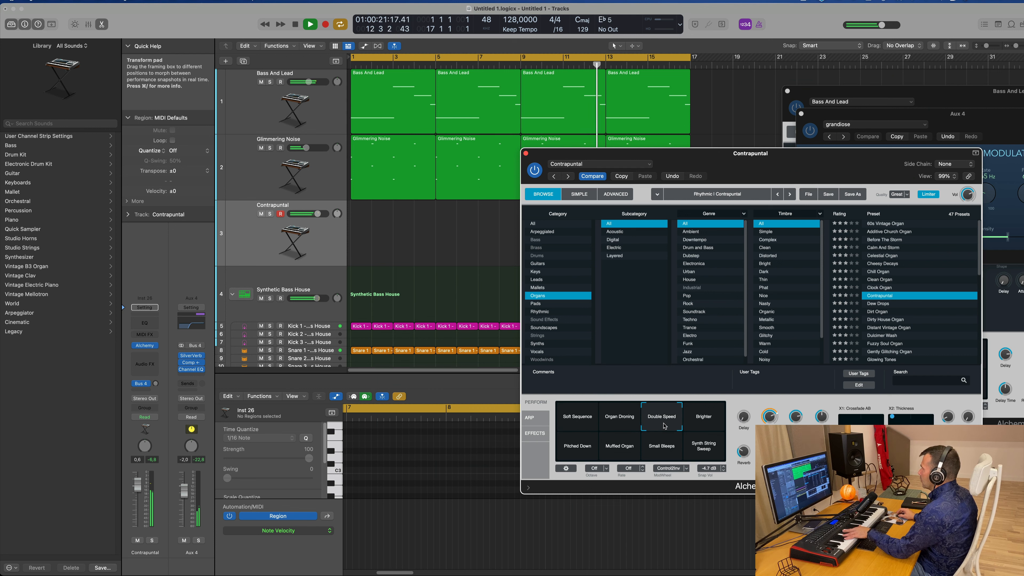
pyautogui.click(702, 423)
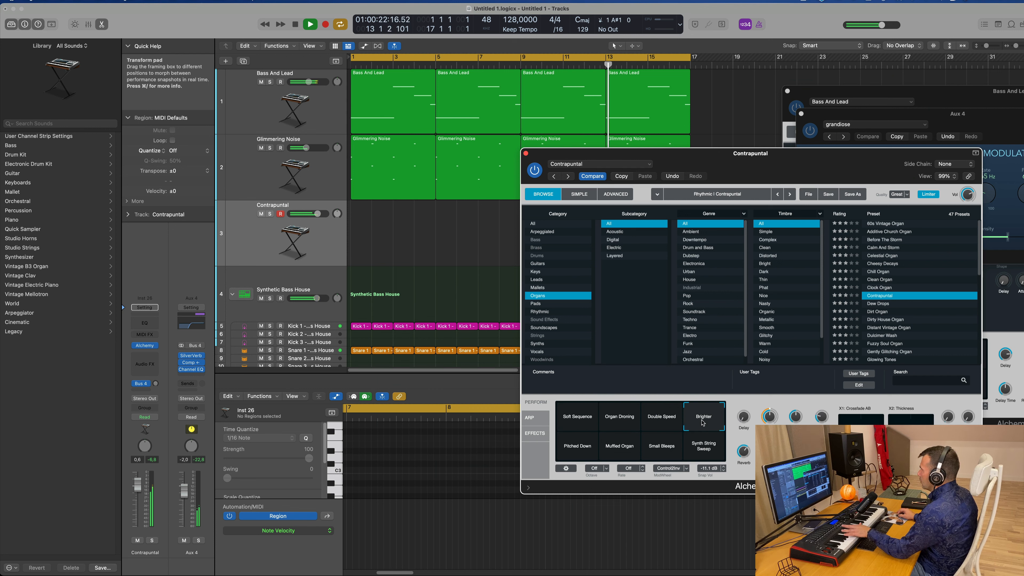
pyautogui.click(574, 450)
pyautogui.click(619, 451)
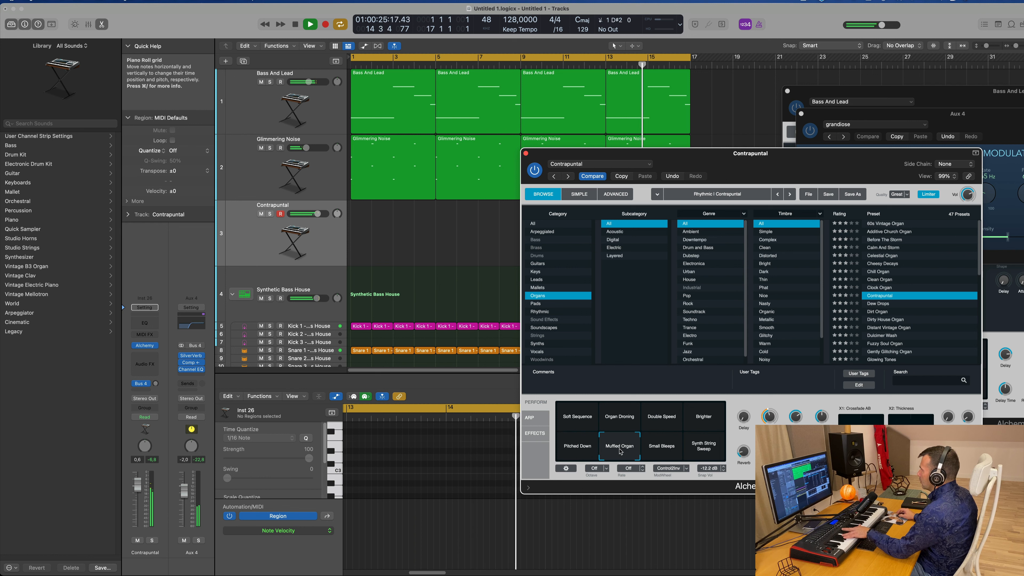
pyautogui.click(654, 450)
pyautogui.click(699, 451)
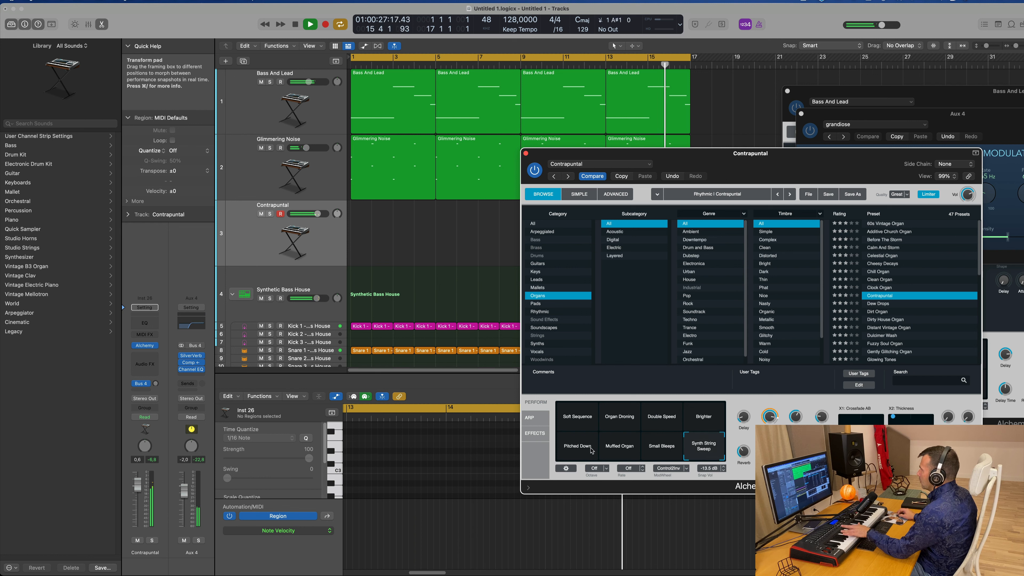
pyautogui.click(576, 451)
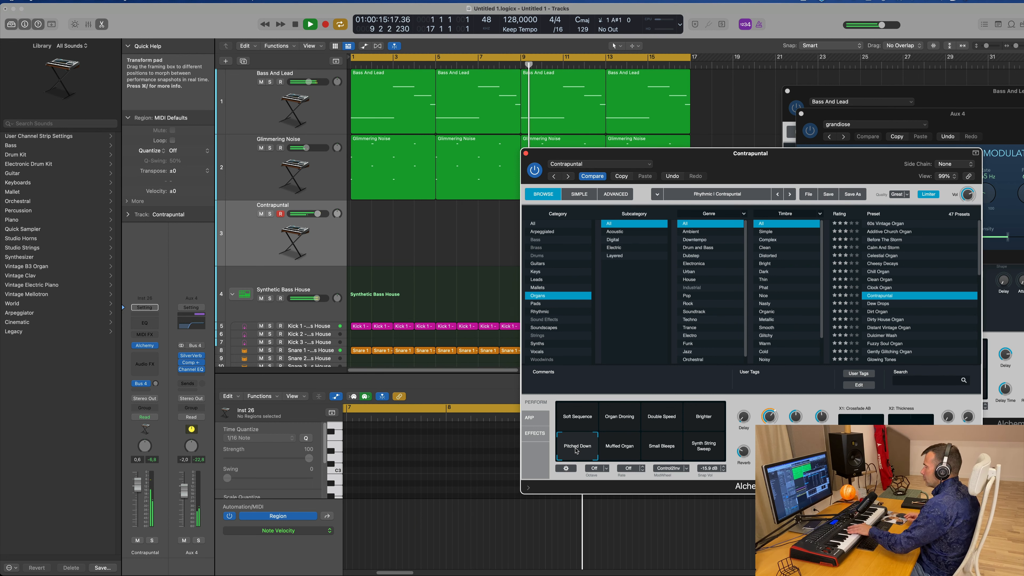
pyautogui.click(575, 411)
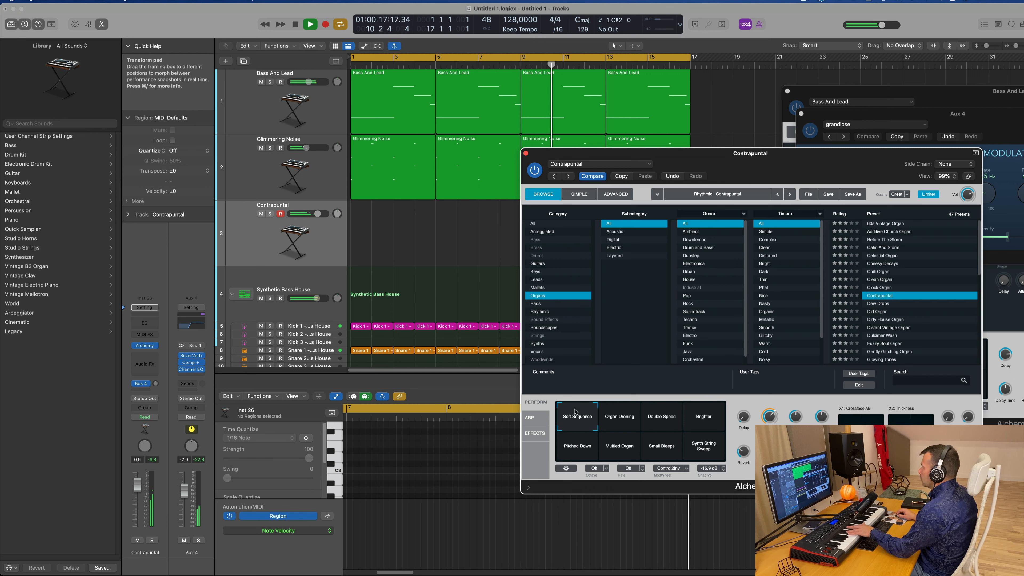
# Audition the organ presets from Dew Drops and Dirt Organ through Dulcimer Wash and Fuzzy Soul Organ to Gently Glitching Organ
pyautogui.click(885, 305)
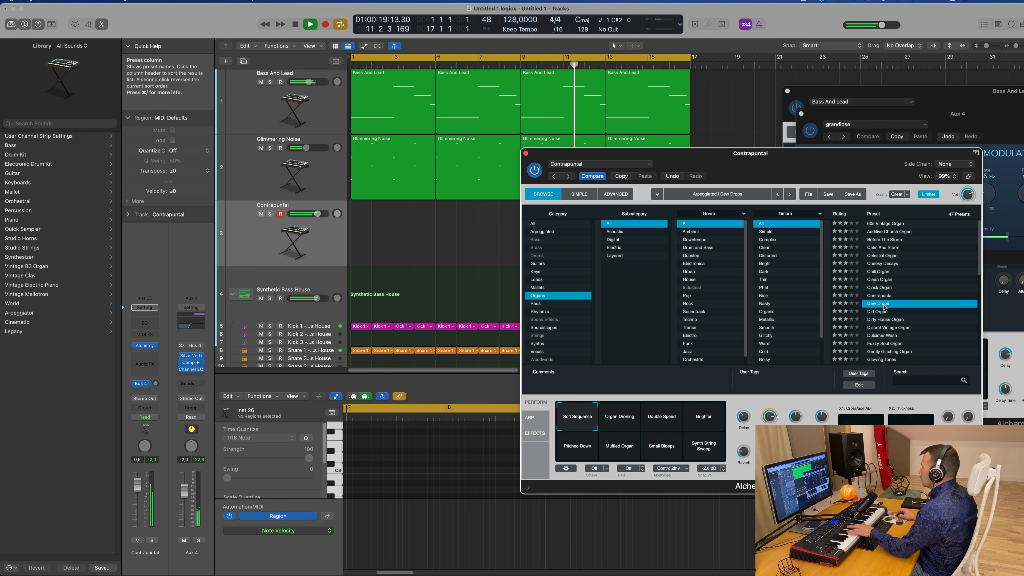
pyautogui.click(884, 312)
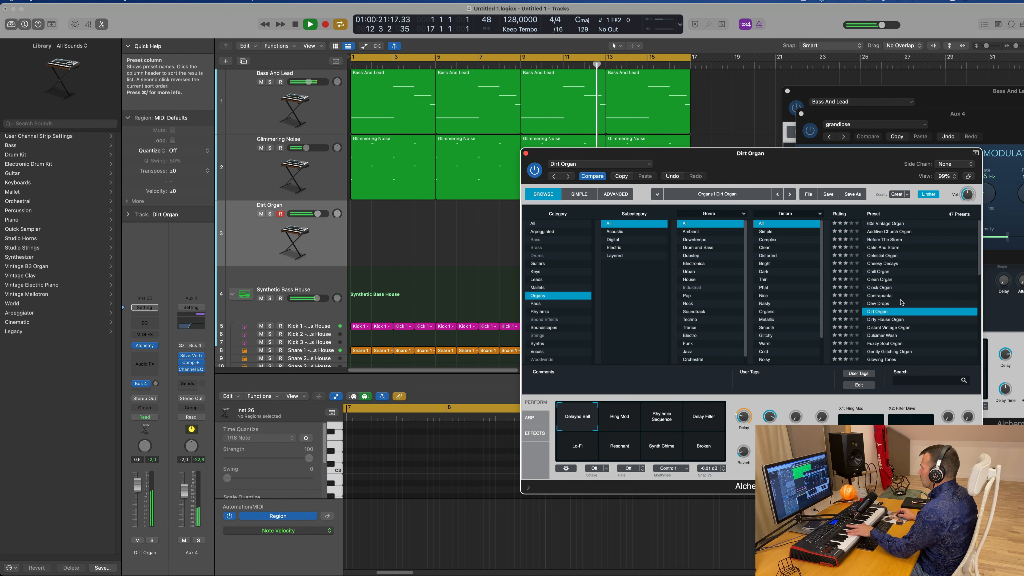
pyautogui.click(892, 321)
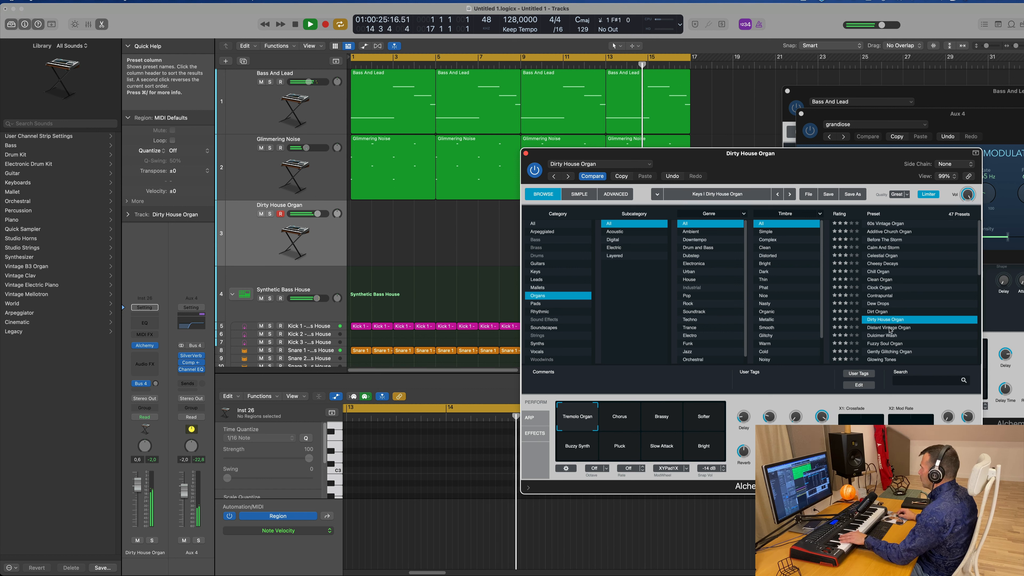
pyautogui.click(890, 328)
pyautogui.scroll(-1, 909, 318)
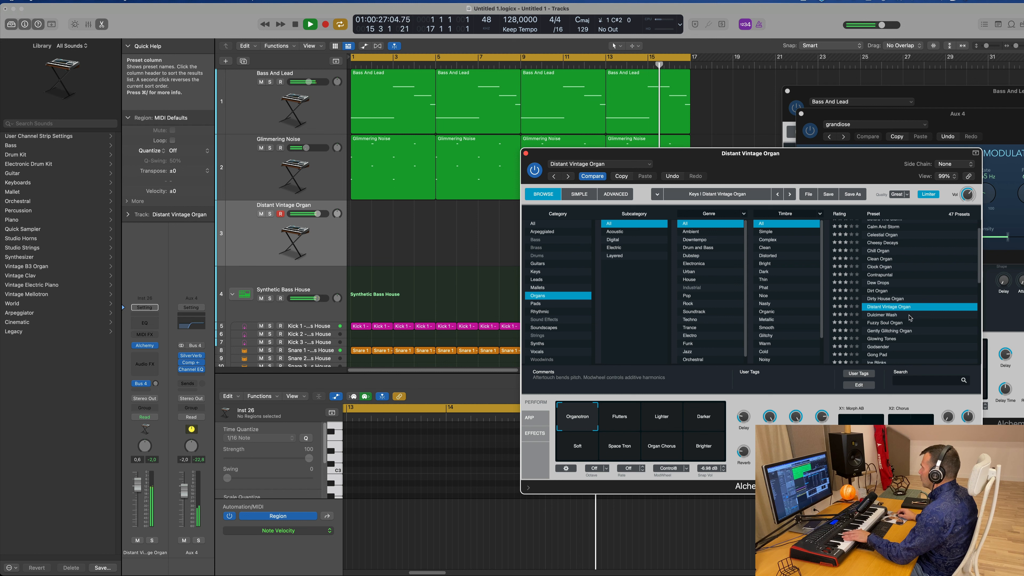
pyautogui.click(886, 316)
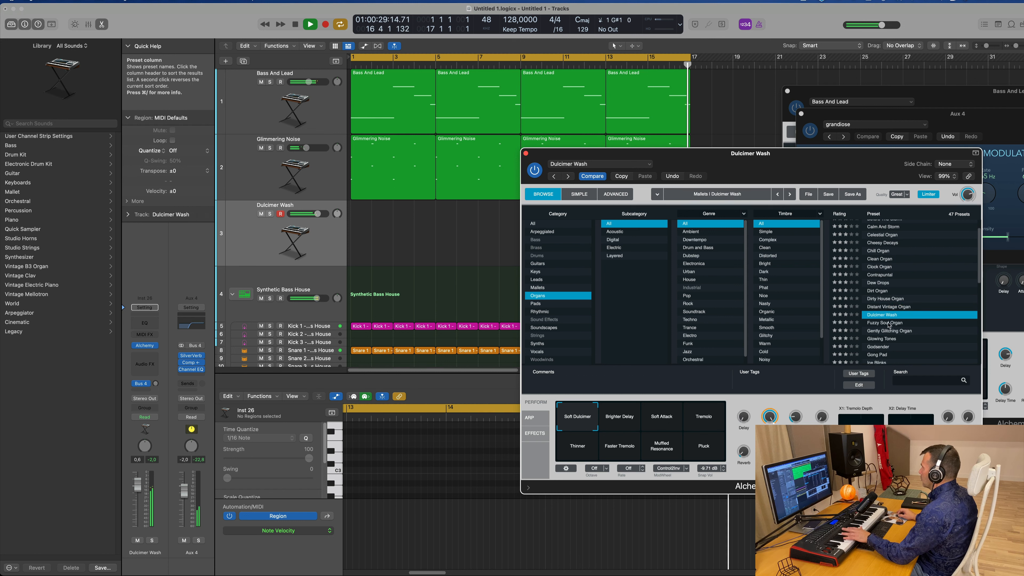
pyautogui.click(889, 323)
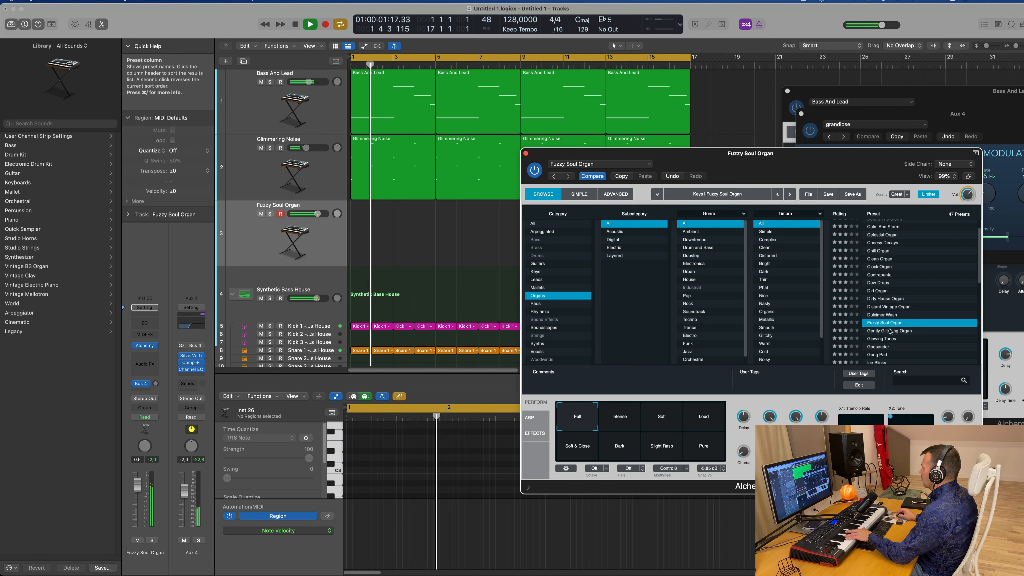
pyautogui.click(890, 331)
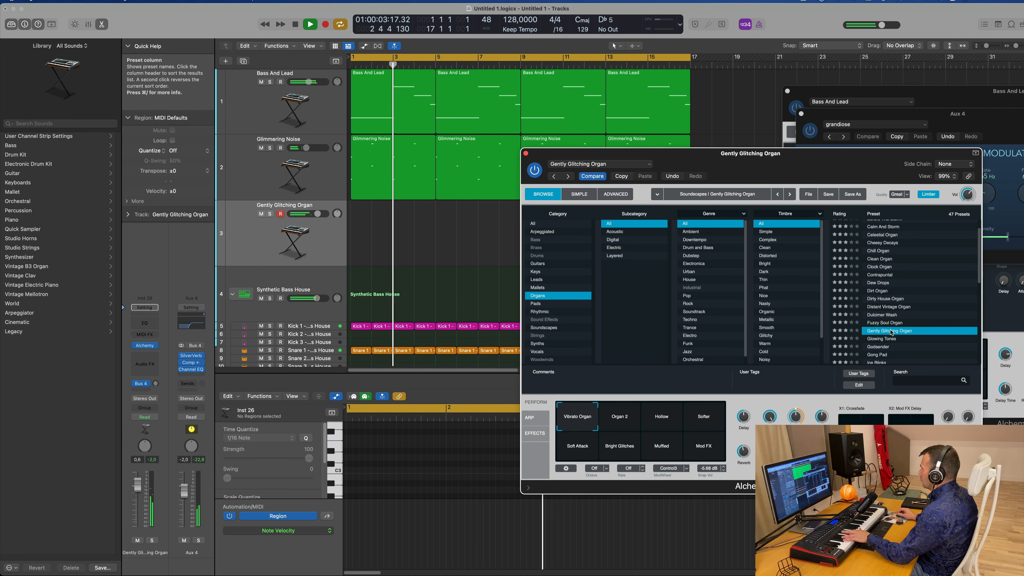
# Try the Organ 2, Hollow and Softer snapshots of Gently Glitching Organ and go back to Vibrato Organ
pyautogui.click(632, 417)
pyautogui.click(661, 421)
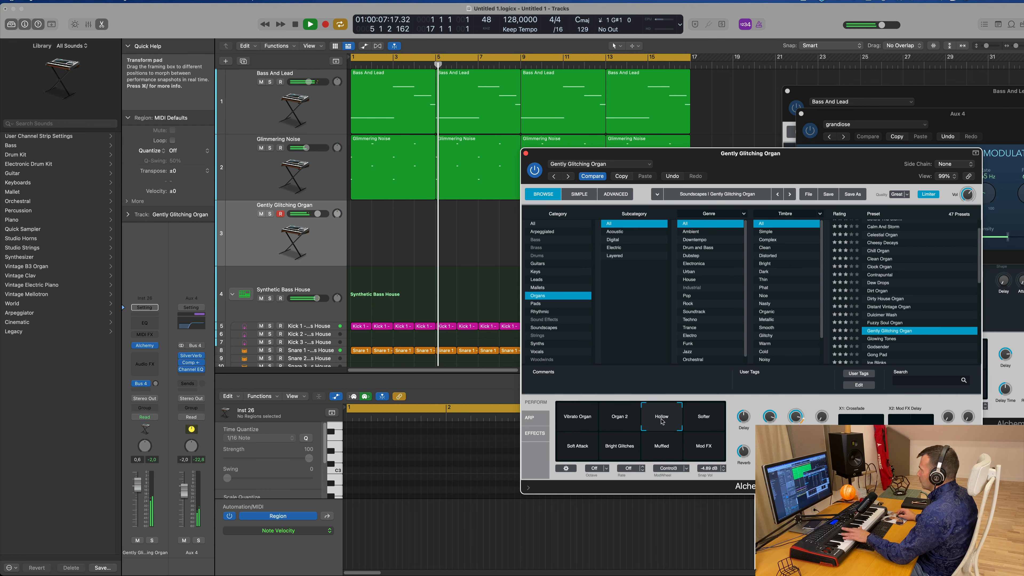
pyautogui.click(699, 422)
pyautogui.click(580, 419)
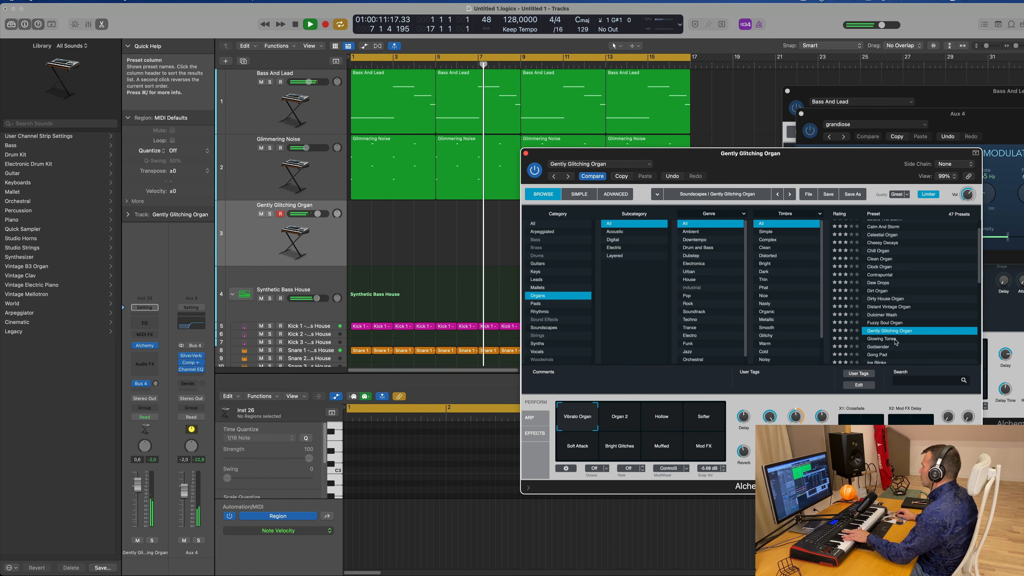
# Try Glowing Tones, load the Godsender preset, and lower the track's volume to -6.4 dB
pyautogui.click(881, 339)
pyautogui.scroll(-2, 891, 321)
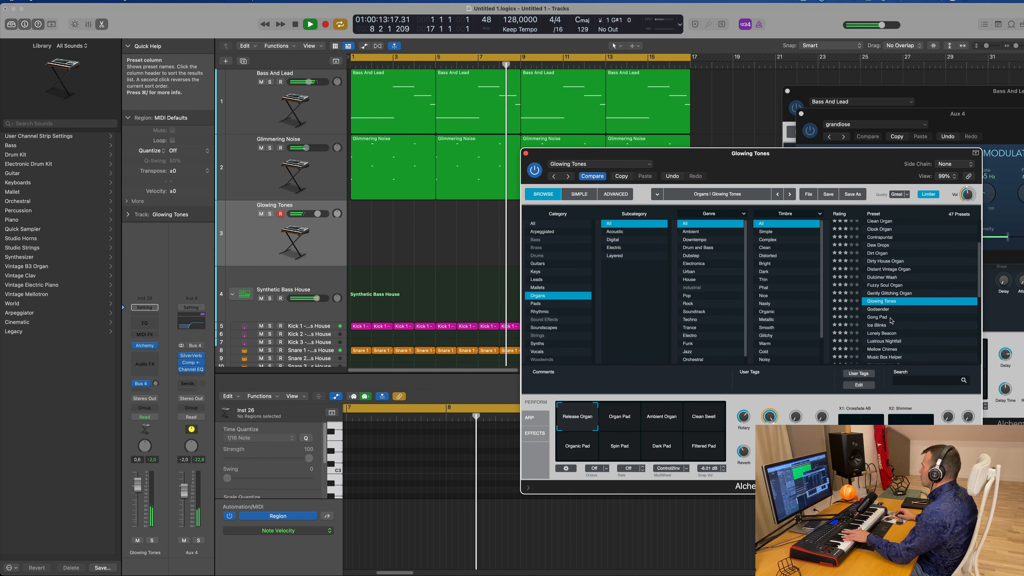
pyautogui.click(881, 309)
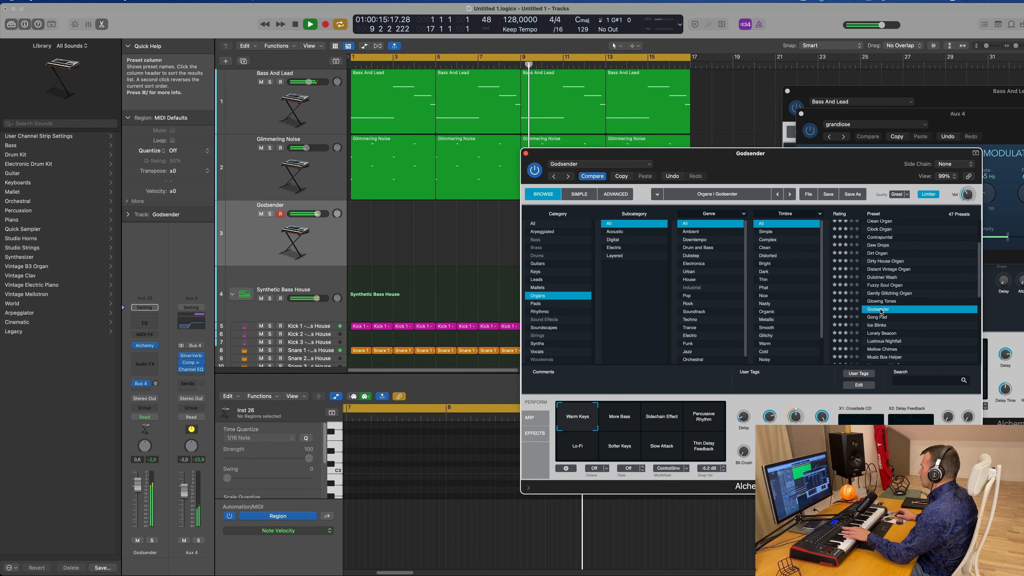
pyautogui.moveTo(137, 488); pyautogui.dragTo(134, 513)
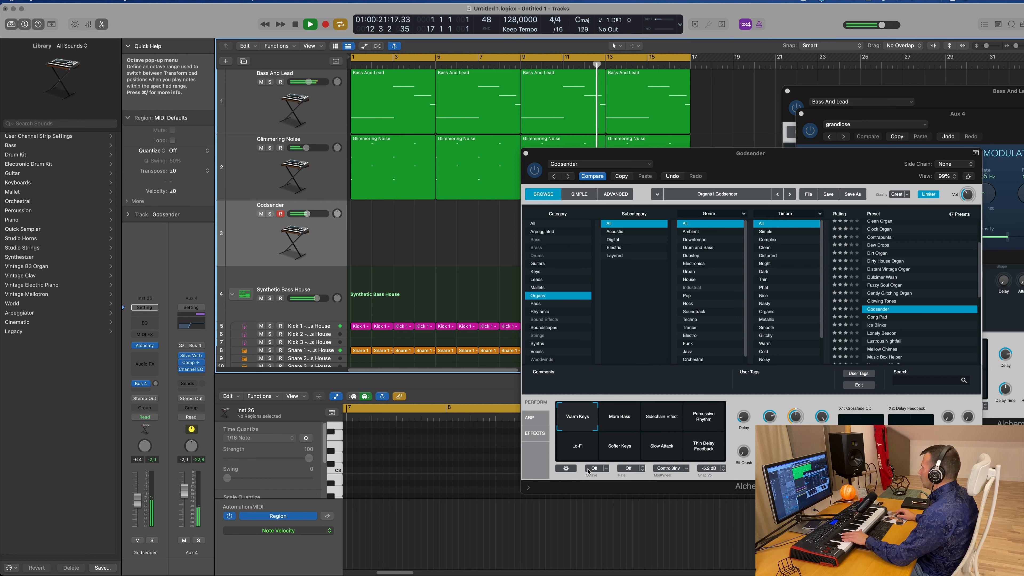
# Choose Godsender's Percussive Rhythm snapshot after trying More Bass and Sidechain Effect, and set the track's volume to -4.1 dB
pyautogui.click(614, 423)
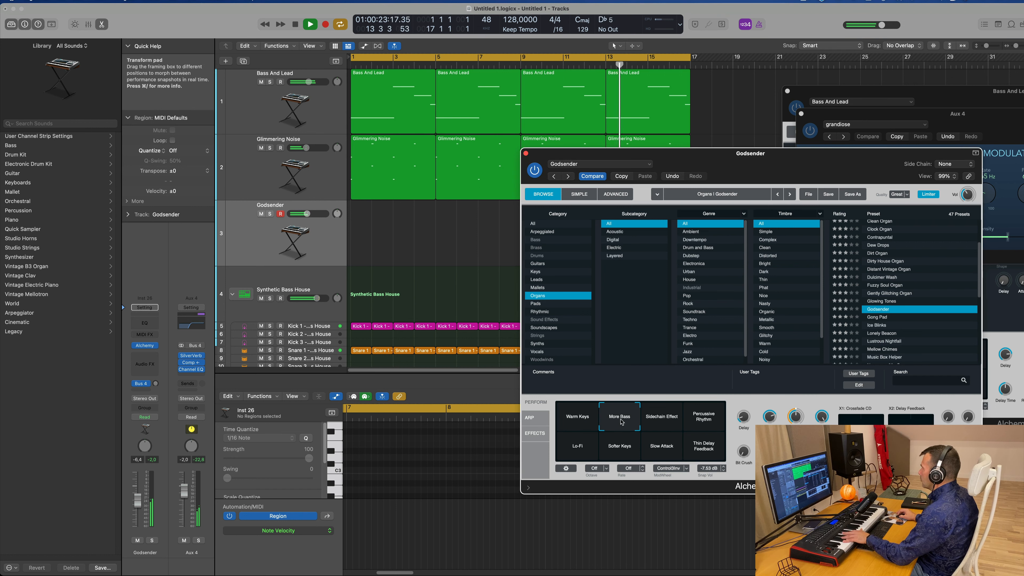
pyautogui.click(675, 422)
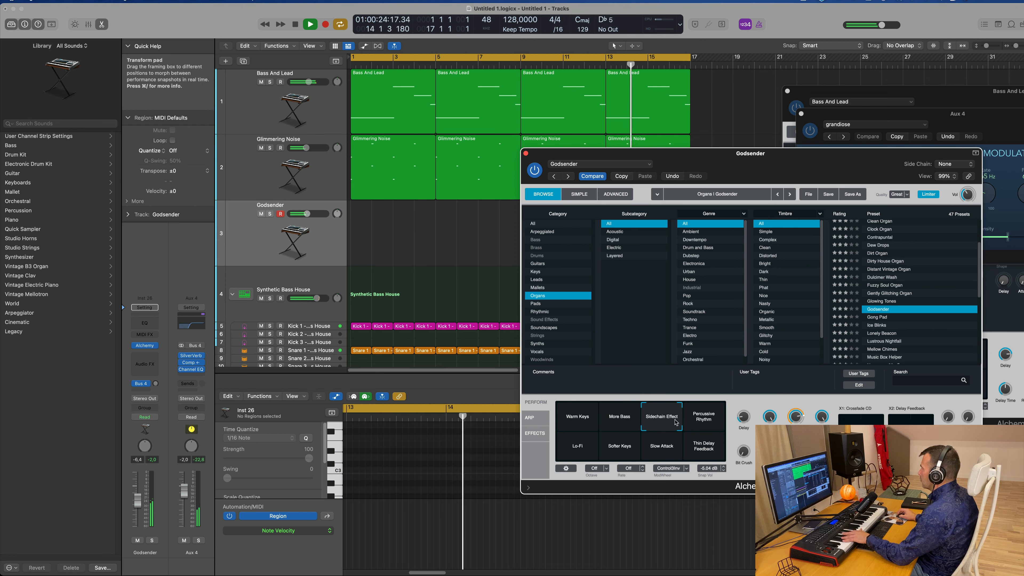
pyautogui.click(713, 421)
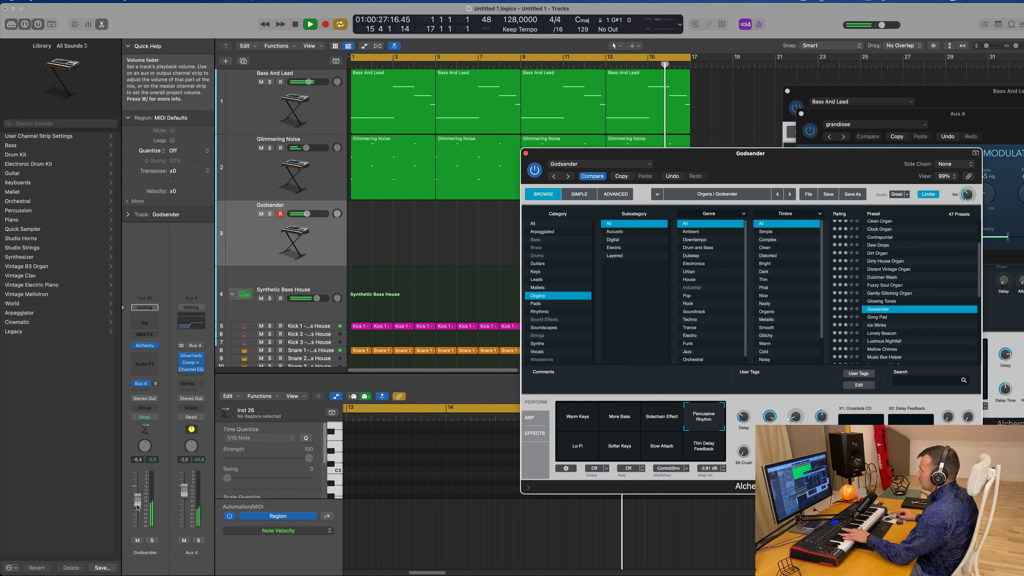
pyautogui.click(138, 496)
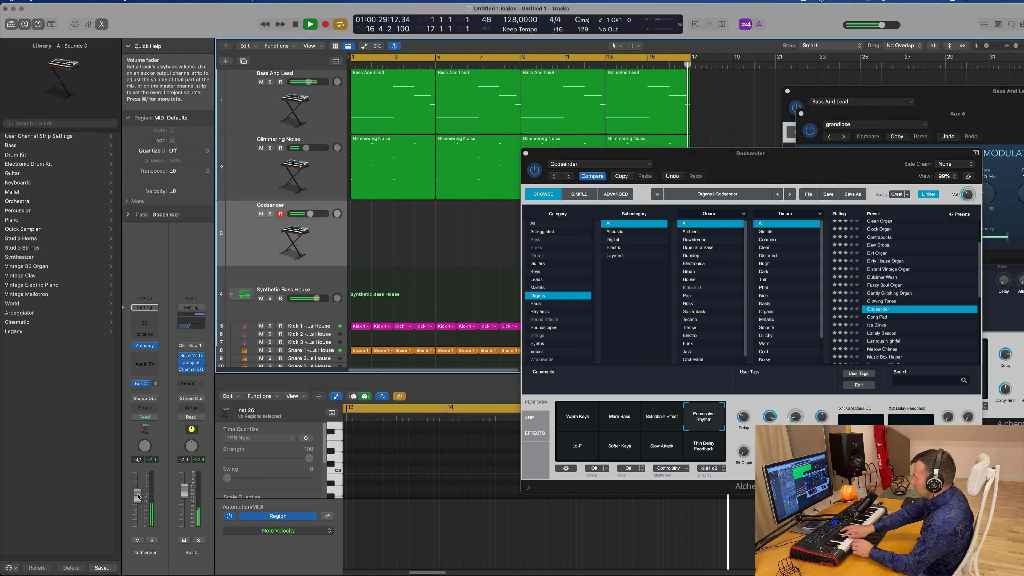
# Record a two-bar organ part on the Godsender track from bar 3 and move the recorded region to bar 1
pyautogui.press('r')
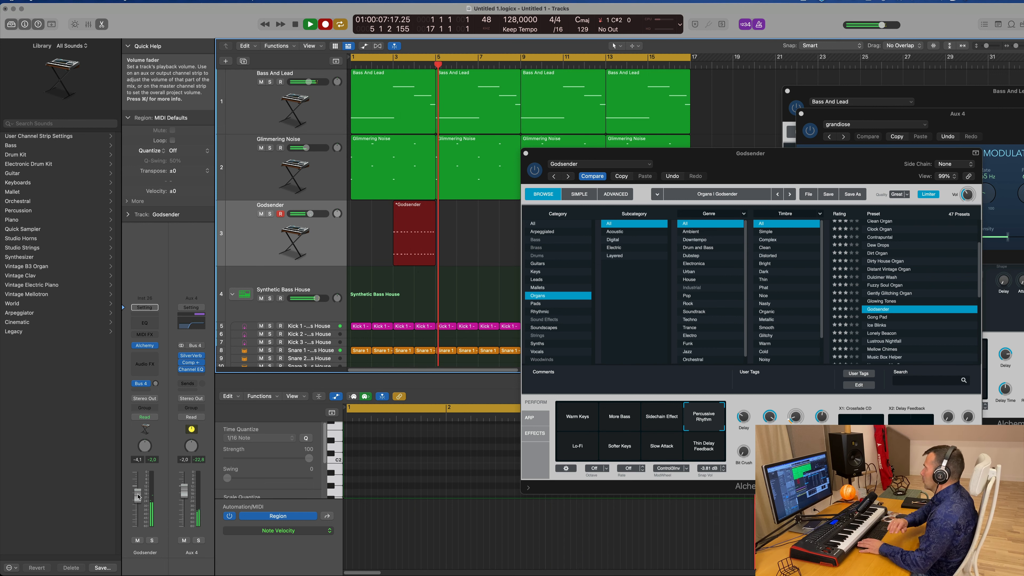
pyautogui.press('space')
pyautogui.press('space')
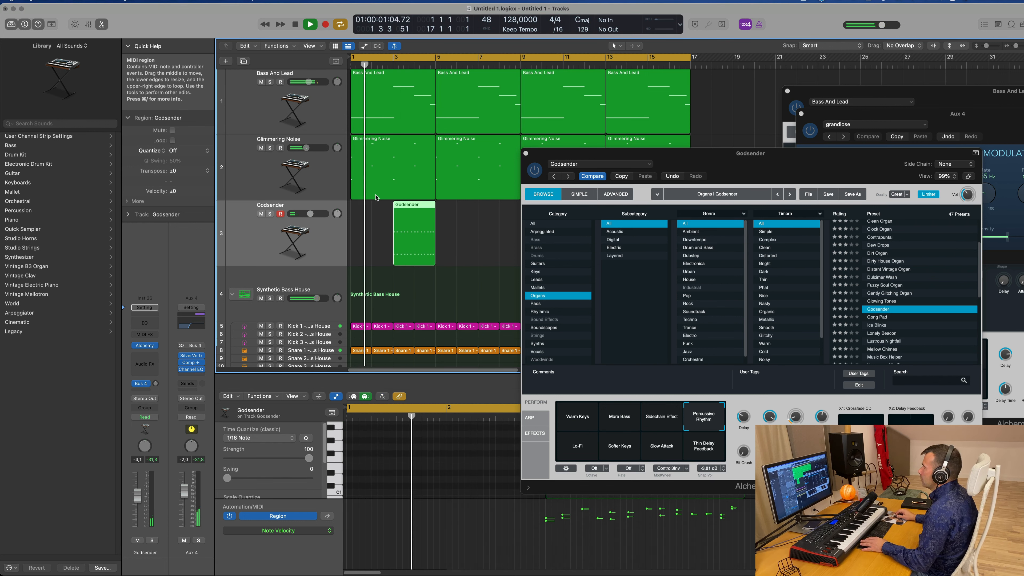
pyautogui.moveTo(407, 230); pyautogui.dragTo(365, 230)
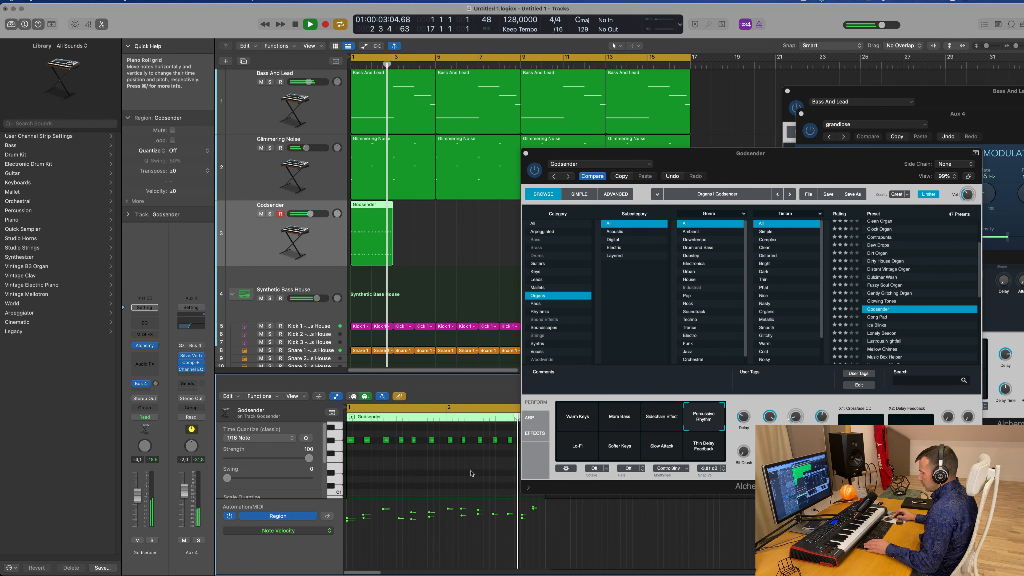
# Quantize all notes in the Godsender region to 1/16 and move the Alchemy window clear of the arrangement
pyautogui.press('super+a')
pyautogui.press('Return')
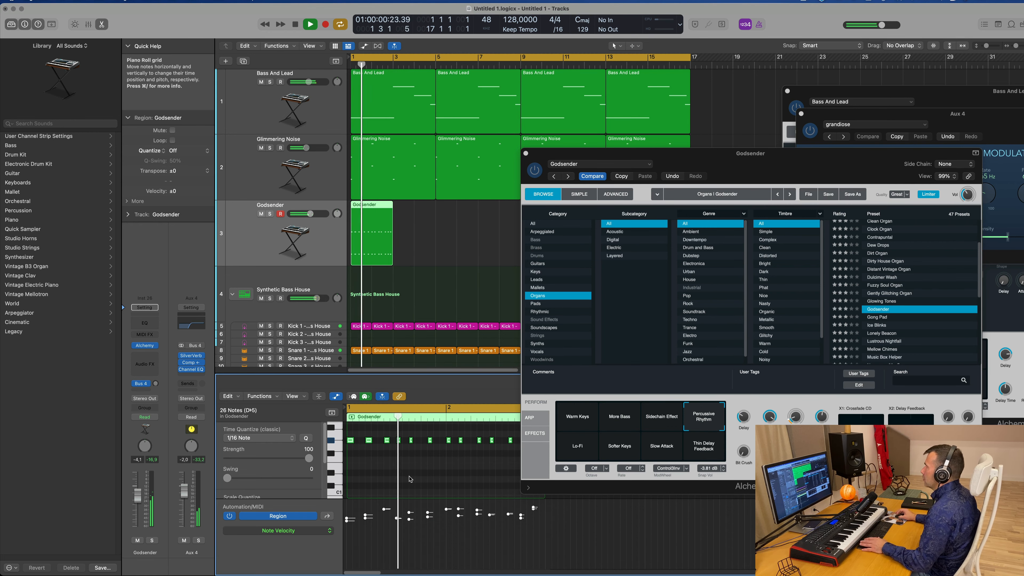
pyautogui.moveTo(771, 150); pyautogui.dragTo(736, 68)
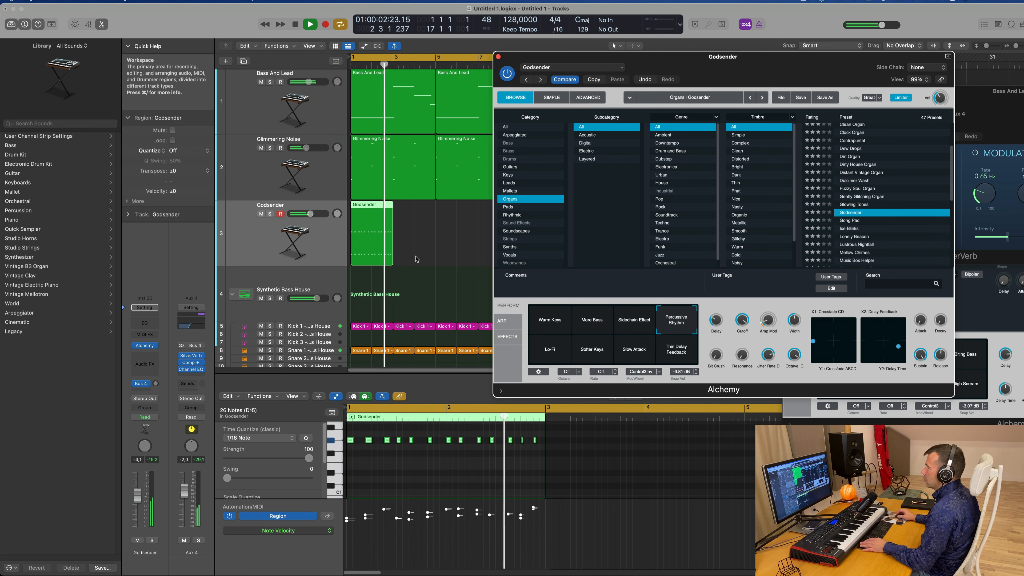
pyautogui.moveTo(462, 251); pyautogui.dragTo(382, 243)
pyautogui.moveTo(639, 55); pyautogui.dragTo(899, 65)
pyautogui.press('space')
pyautogui.press('space')
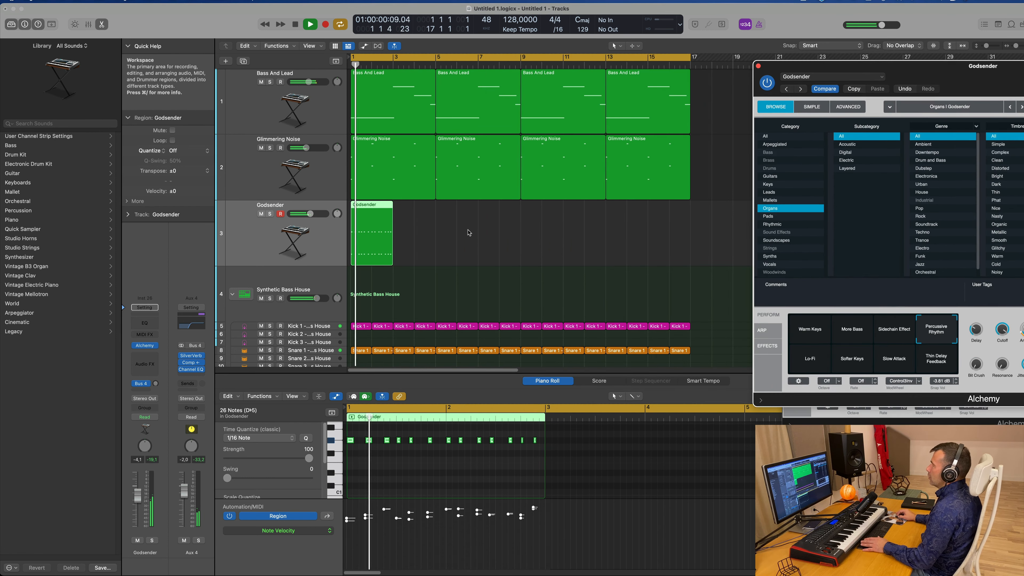
# Copy the two-bar Godsender region to bar 3 and join both regions into one four-bar region
pyautogui.moveTo(374, 209); pyautogui.dragTo(418, 209)
pyautogui.press('Return')
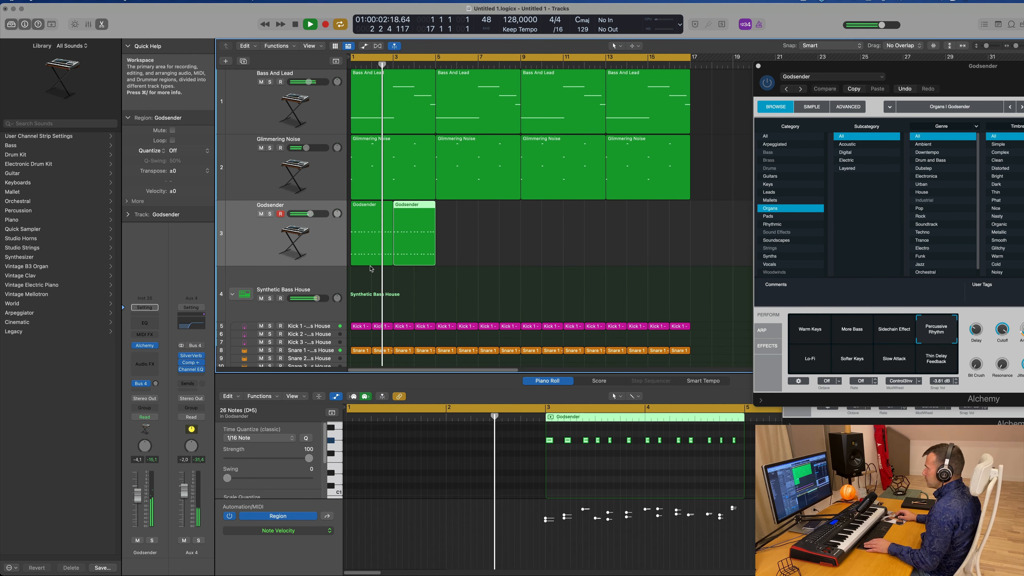
pyautogui.keyDown('shift'); pyautogui.click(378, 252); pyautogui.keyUp('shift')
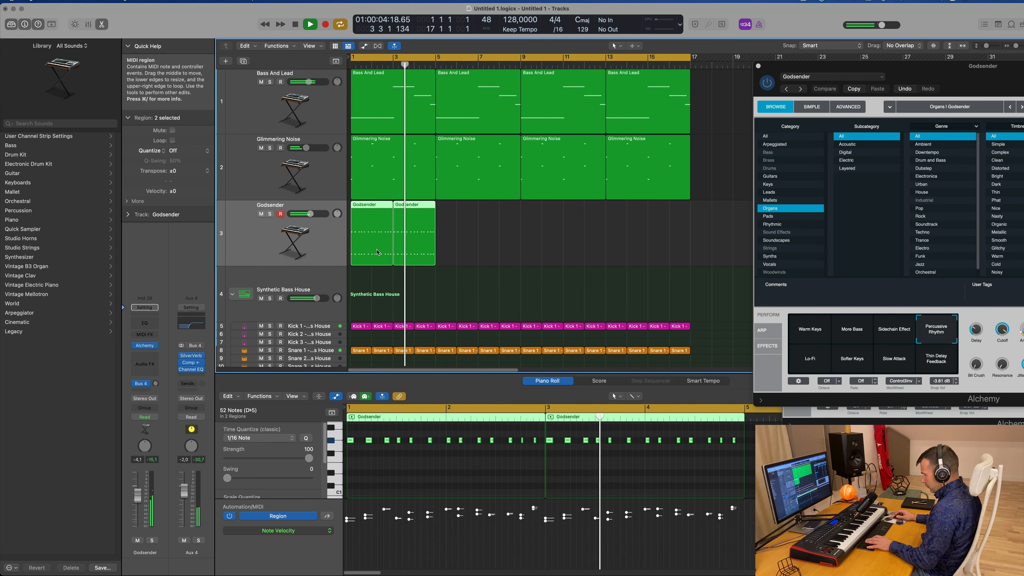
pyautogui.press('super+j')
# Play from the start and even out the note velocities across the joined four-bar Godsender region
pyautogui.press('space')
pyautogui.press('space')
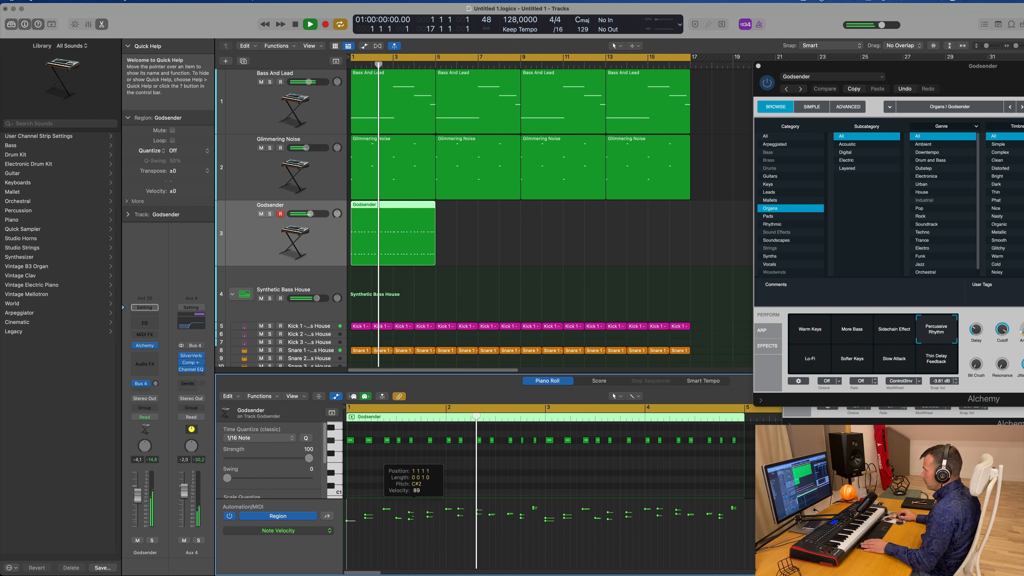
pyautogui.moveTo(351, 509); pyautogui.dragTo(745, 512)
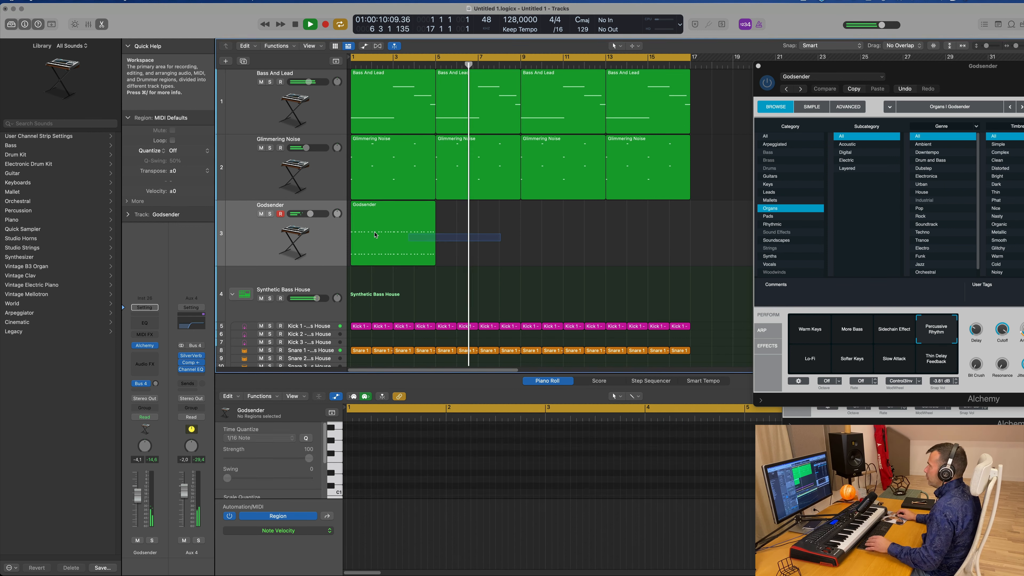
# Repeat the four-bar Godsender region three times to fill the sixteen bars and bring the whole Alchemy window into view
pyautogui.press('super+r')
pyautogui.press('super+r')
pyautogui.press('super+r')
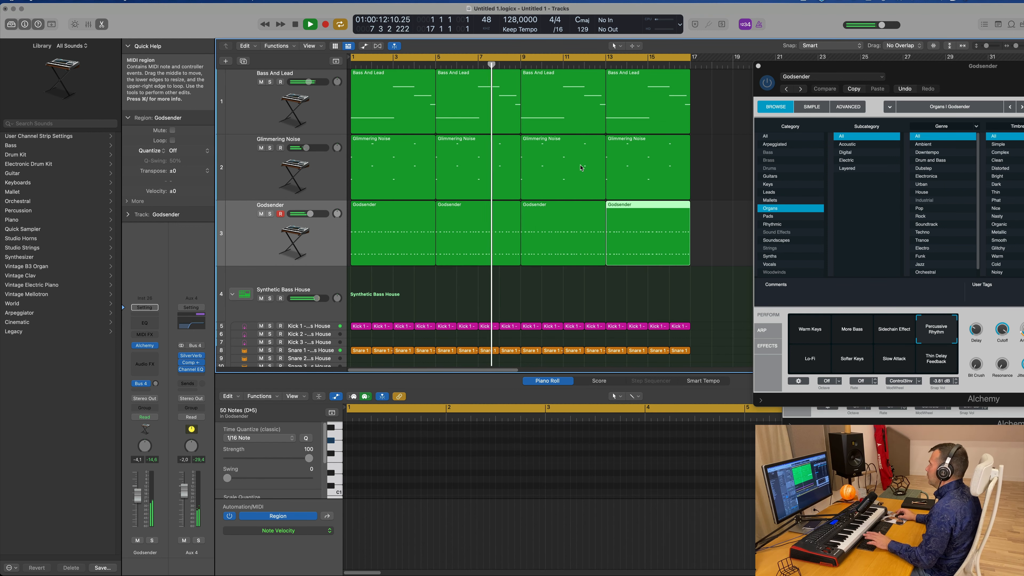
pyautogui.moveTo(924, 68); pyautogui.dragTo(755, 84)
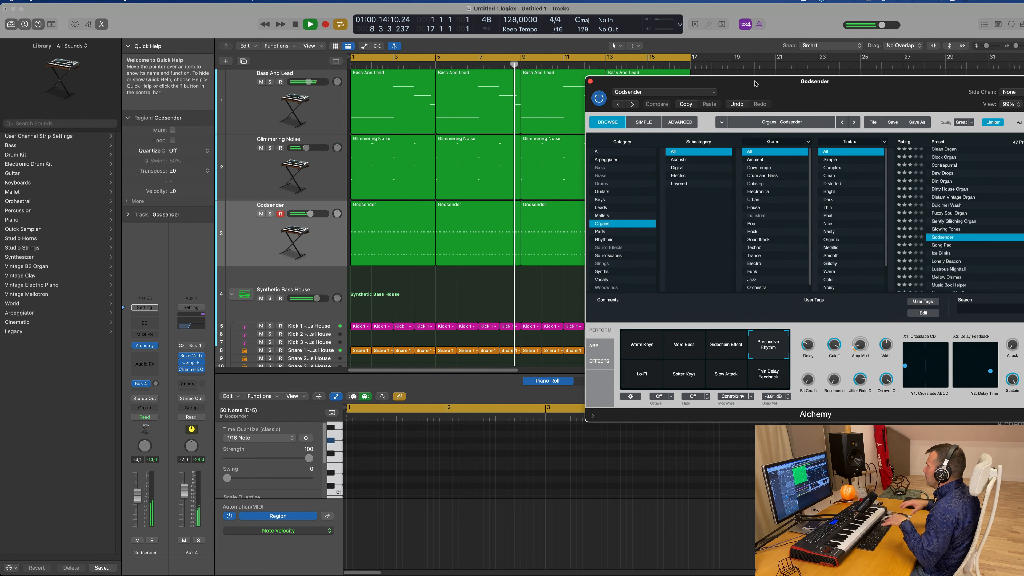
pyautogui.moveTo(756, 83); pyautogui.dragTo(692, 75)
# Insert a Compressor on the Godsender track during playback and set its side chain to Kick 1 - Synthetic Bass House (Inst 2)
pyautogui.press('space')
pyautogui.click(250, 237)
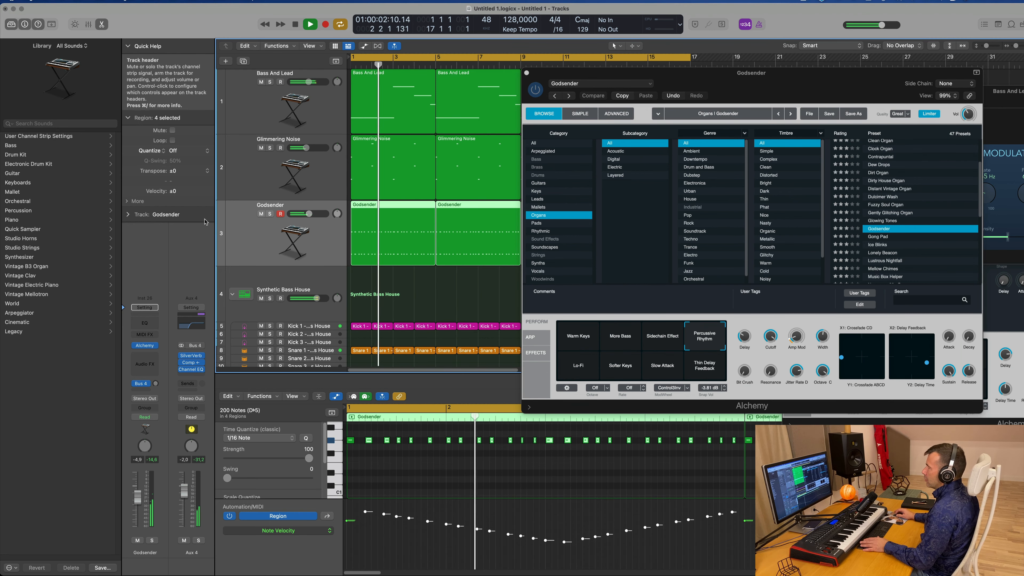
pyautogui.click(250, 178)
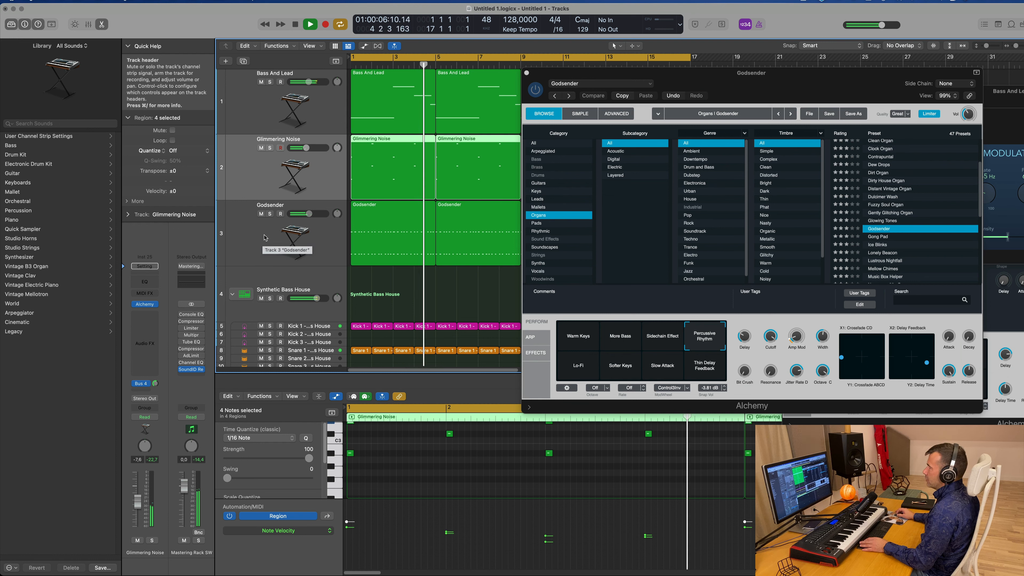
pyautogui.click(265, 238)
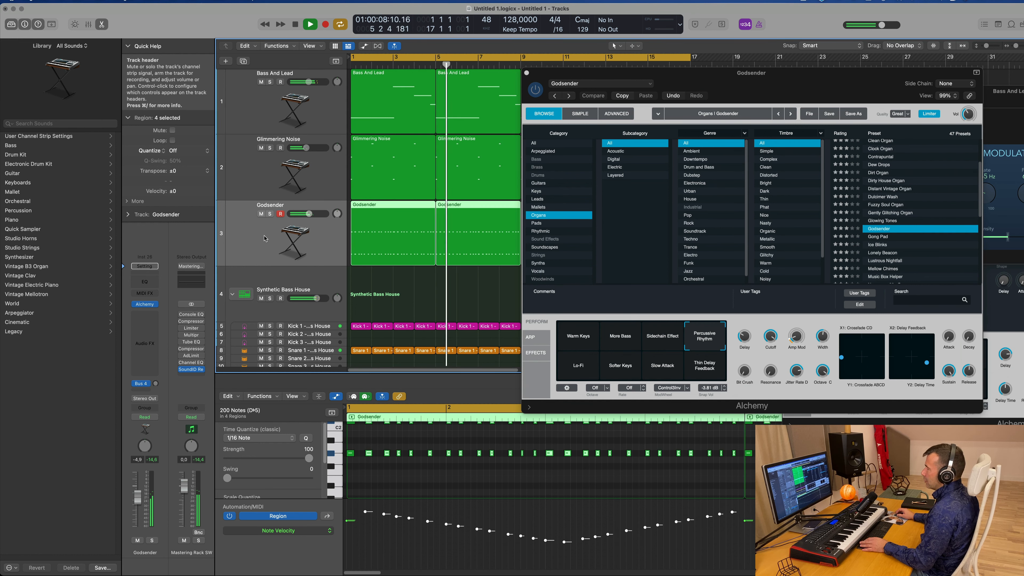
pyautogui.click(145, 314)
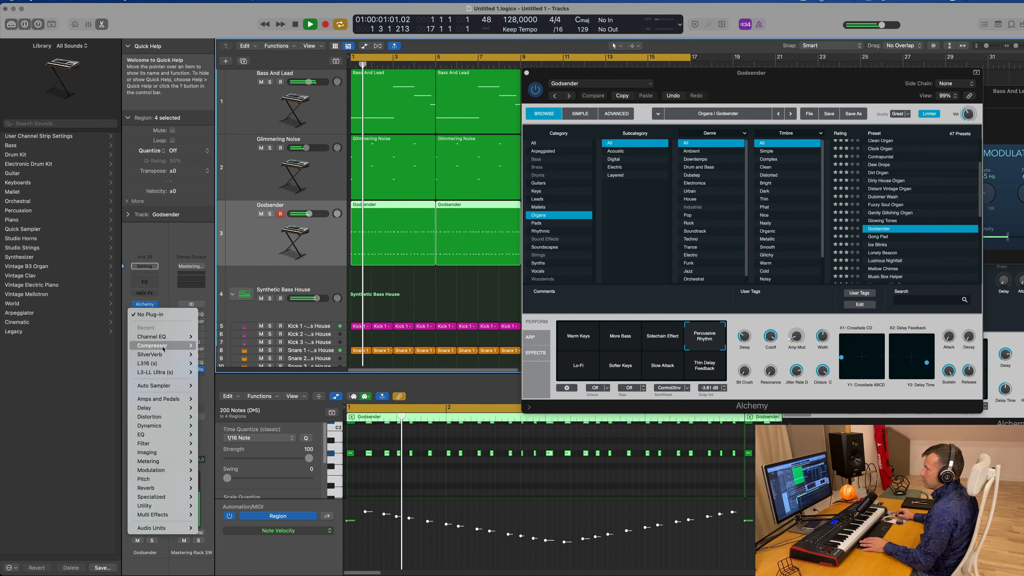
pyautogui.moveTo(163, 348)
pyautogui.click(224, 348)
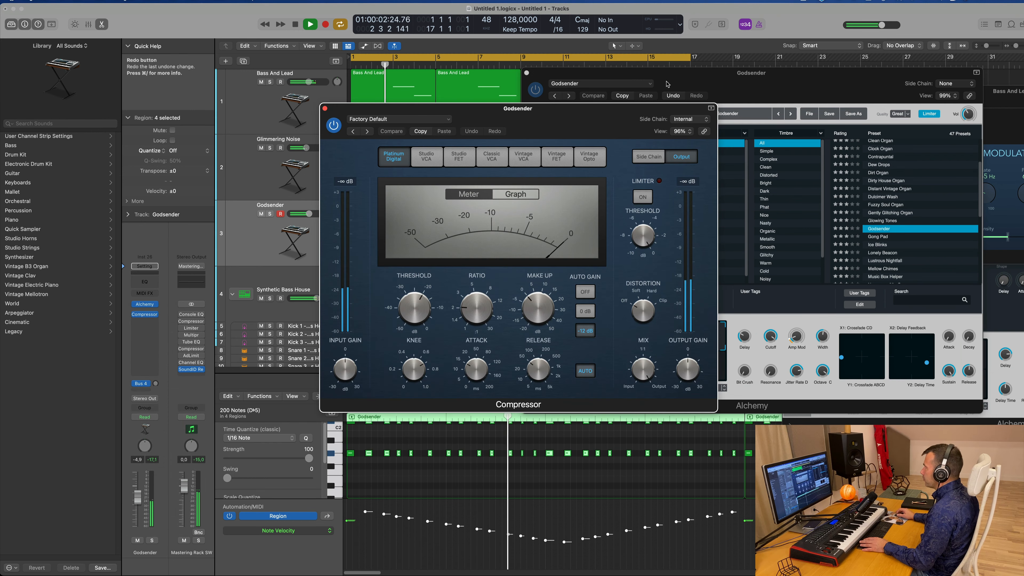
pyautogui.click(690, 119)
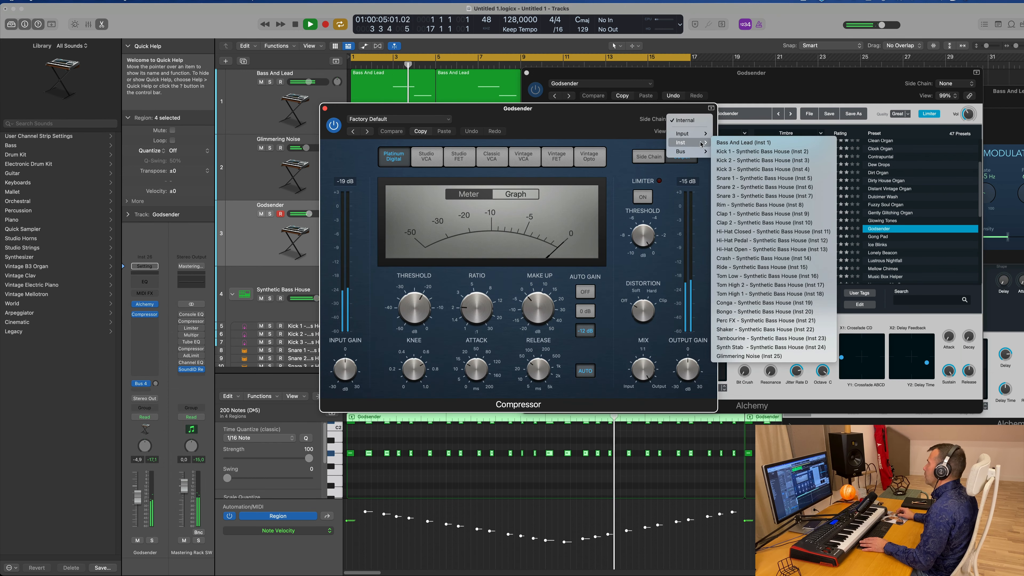
pyautogui.click(722, 151)
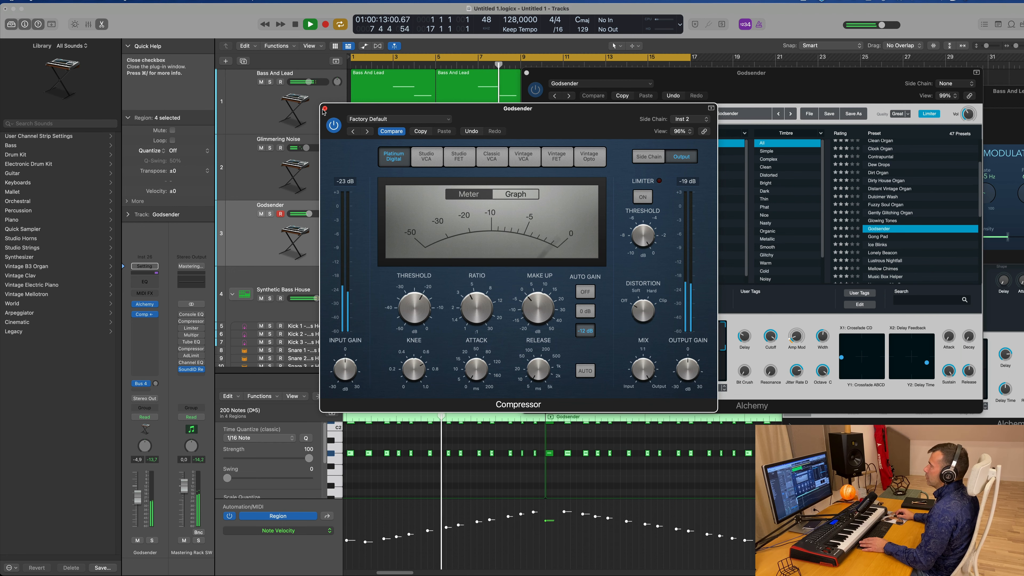
# Close the Godsender track's Alchemy and Compressor windows
pyautogui.click(687, 81)
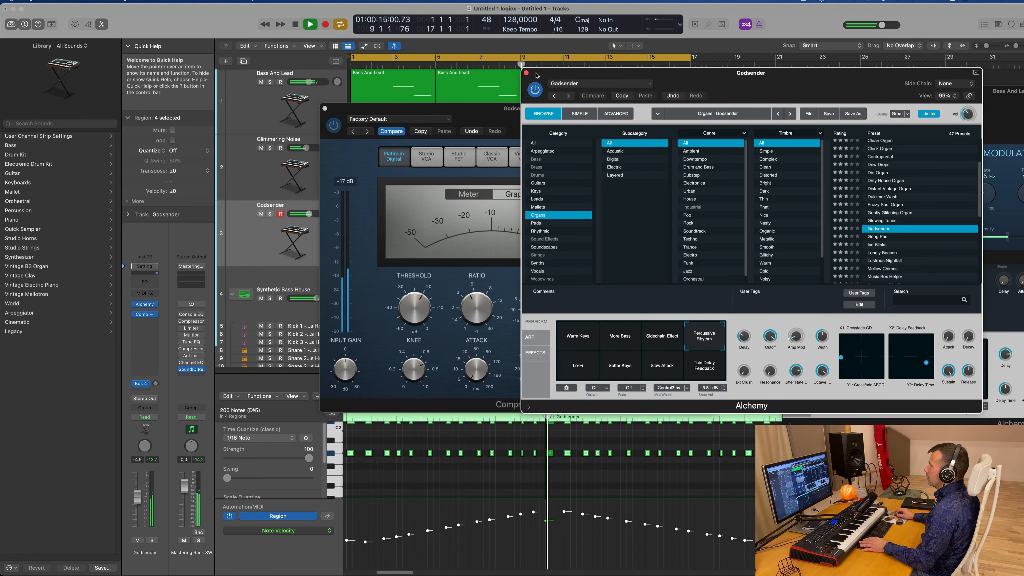
pyautogui.click(526, 73)
pyautogui.moveTo(338, 109); pyautogui.dragTo(324, 110)
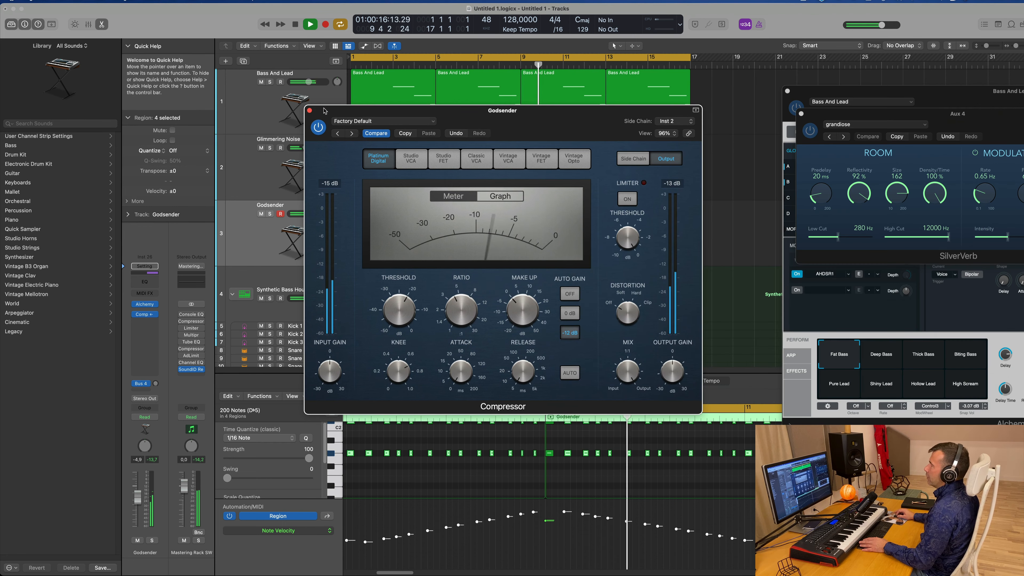
pyautogui.click(310, 111)
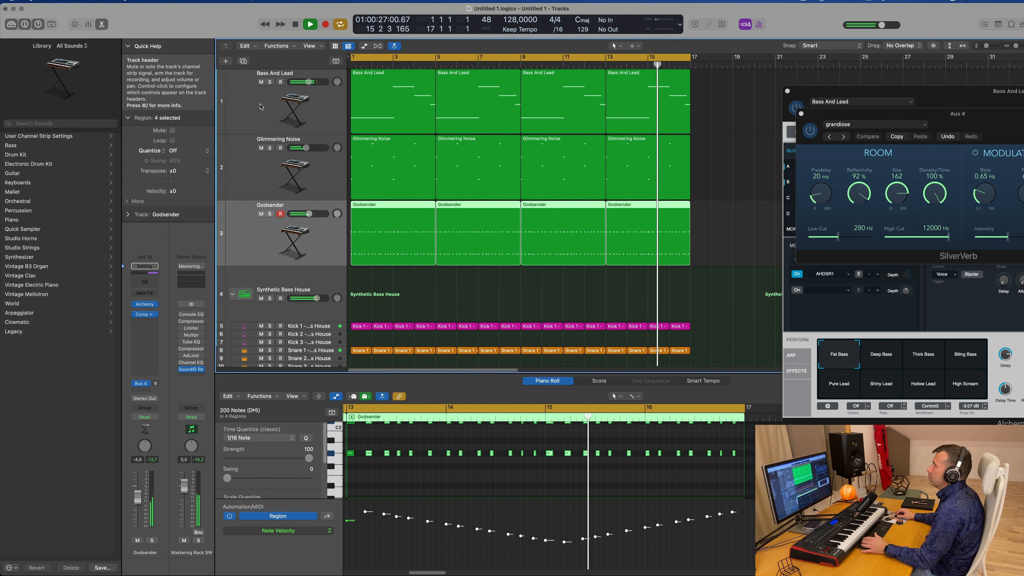
# Duplicate the Bass And Lead track and copy its first four-bar region to bar 1 of the new track
pyautogui.click(265, 118)
pyautogui.scroll(-2, 265, 118)
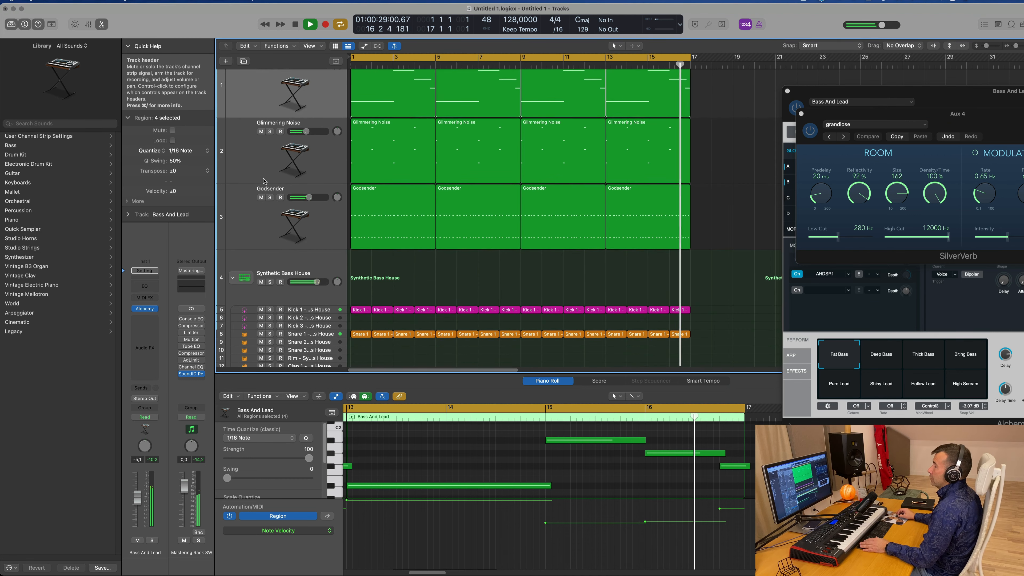
pyautogui.scroll(2, 258, 111)
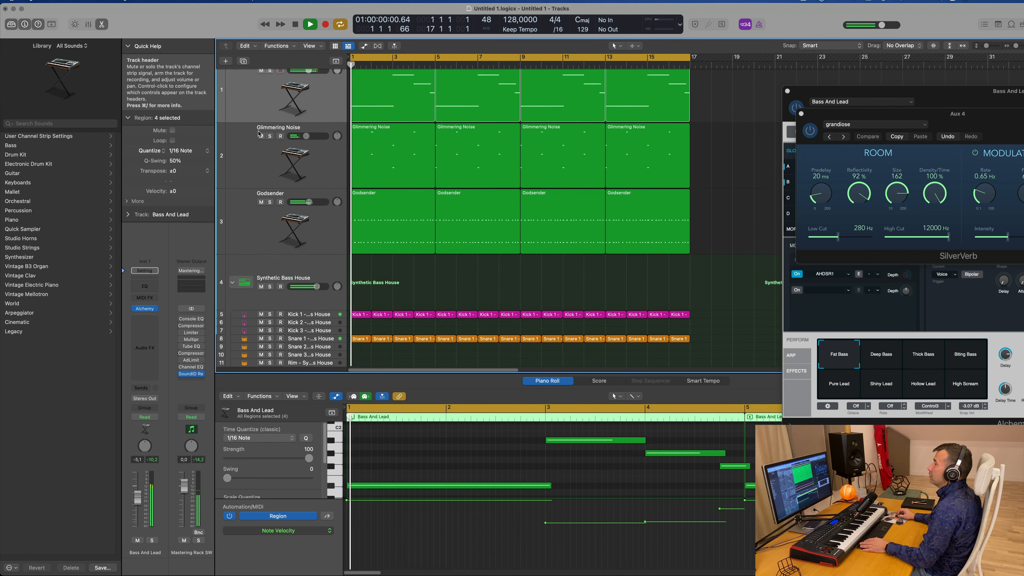
pyautogui.click(243, 61)
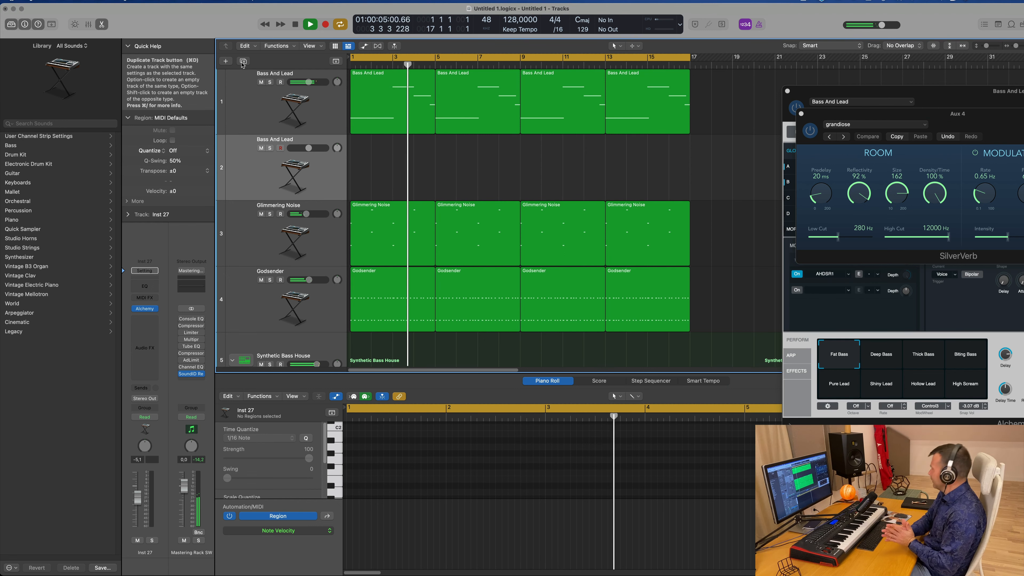
pyautogui.click(389, 99)
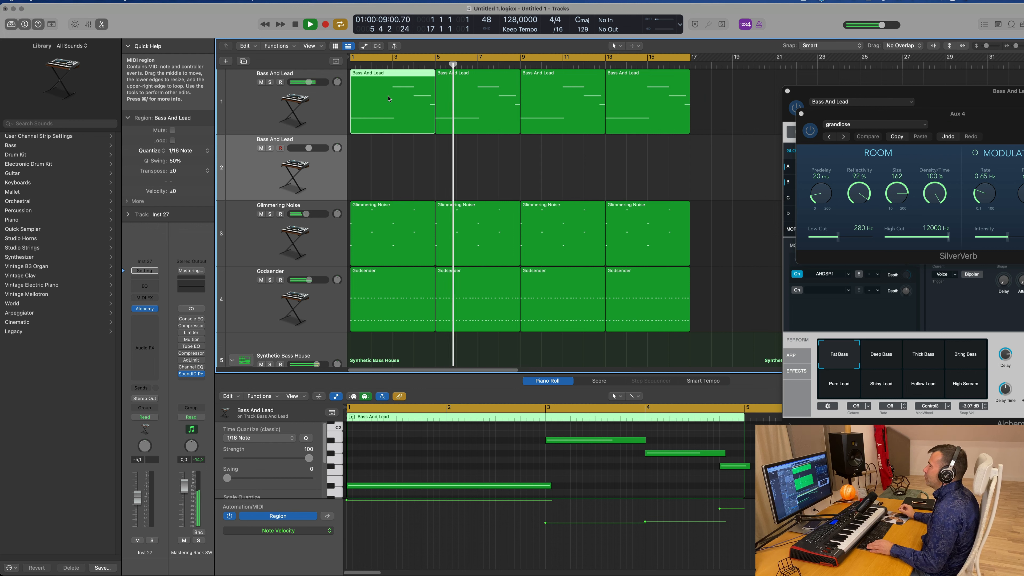
pyautogui.moveTo(388, 99); pyautogui.dragTo(388, 165)
# Reduce the copied region to the low note and the bar 3 note moved to bar 1, each two bars long
pyautogui.moveTo(562, 445); pyautogui.dragTo(364, 440)
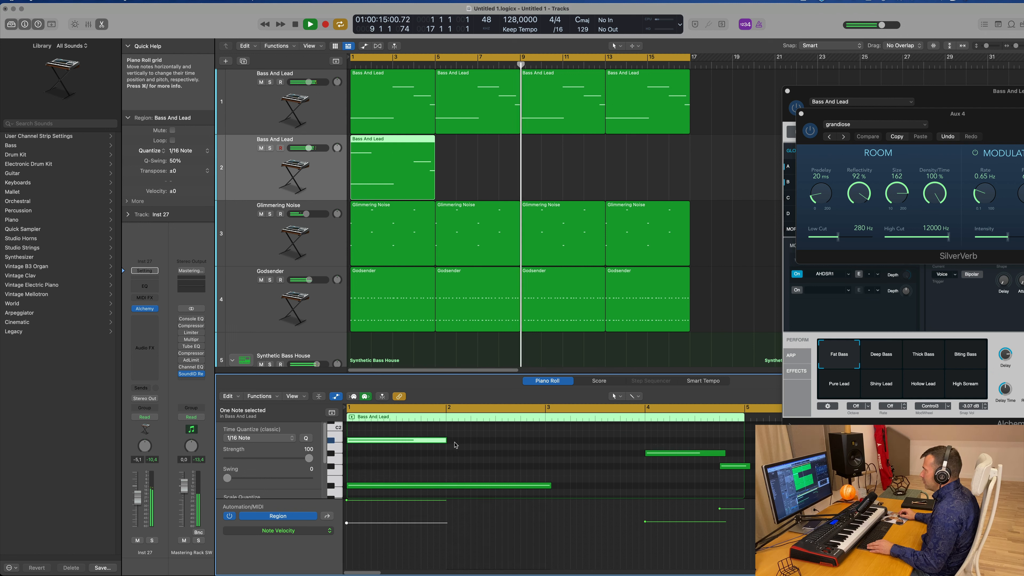
pyautogui.moveTo(445, 440); pyautogui.dragTo(544, 487)
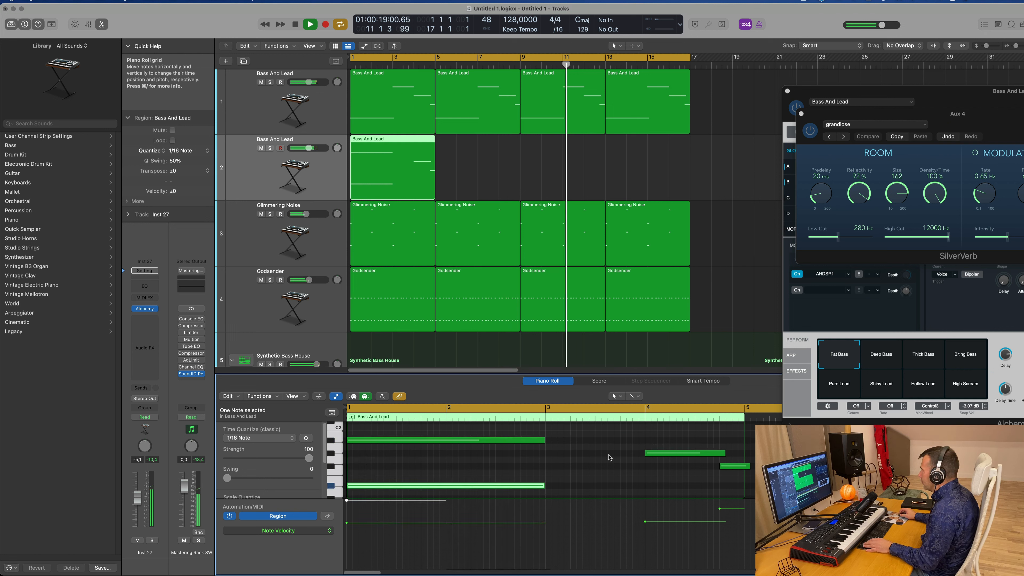
pyautogui.press('space')
pyautogui.moveTo(625, 442); pyautogui.dragTo(739, 502)
pyautogui.press('Delete')
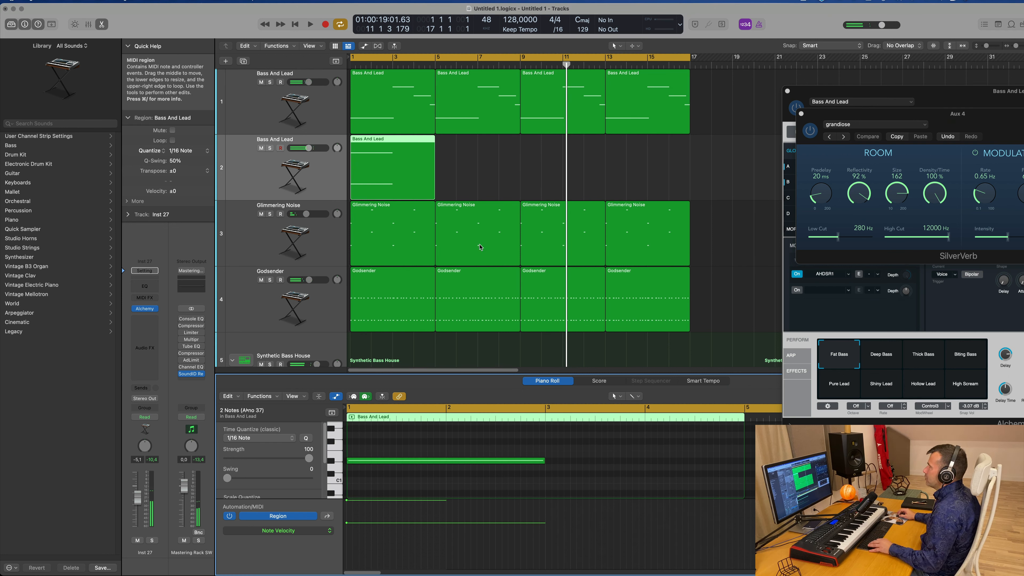
# Split the copied Bass And Lead region at bar 3 and delete its empty second half
pyautogui.keyDown('super'); pyautogui.doubleClick(394, 148); pyautogui.keyUp('super')
pyautogui.click(456, 153)
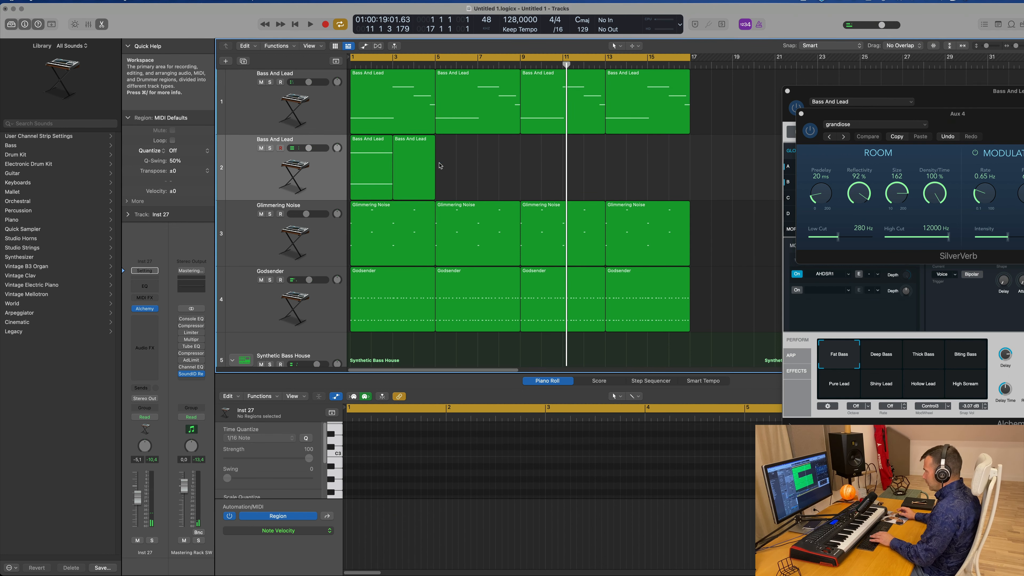
pyautogui.press('Delete')
# Extend the copied Bass And Lead region to four bars and lengthen both of its notes to fill it
pyautogui.click(390, 166)
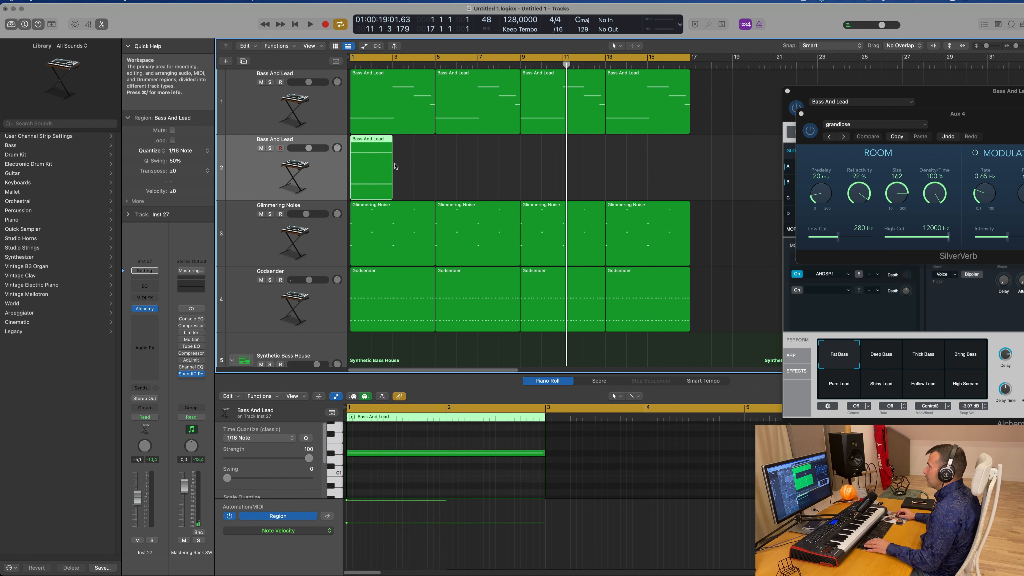
pyautogui.moveTo(390, 190); pyautogui.dragTo(434, 189)
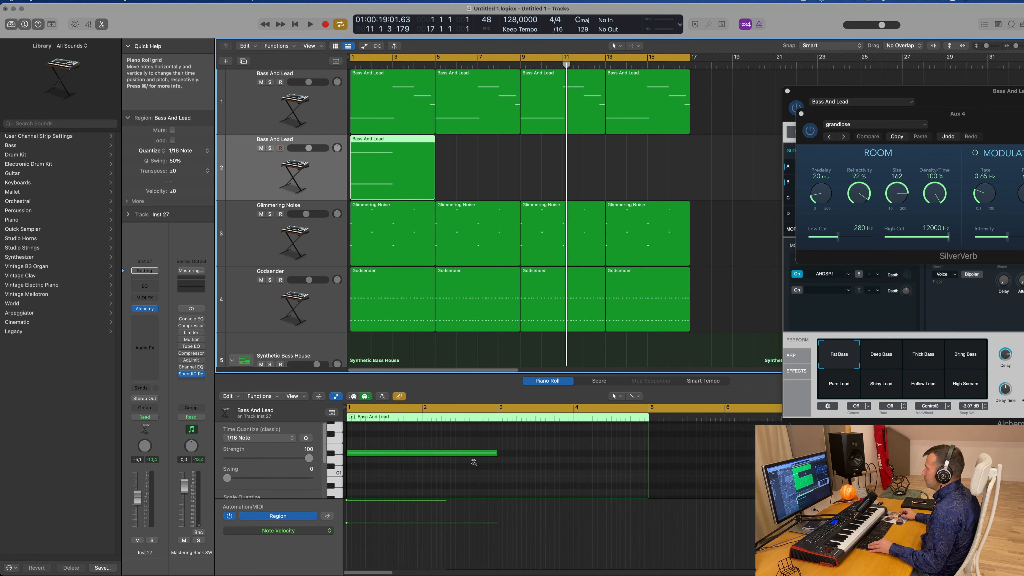
pyautogui.scroll(-4, 473, 462)
pyautogui.moveTo(523, 427); pyautogui.dragTo(642, 455)
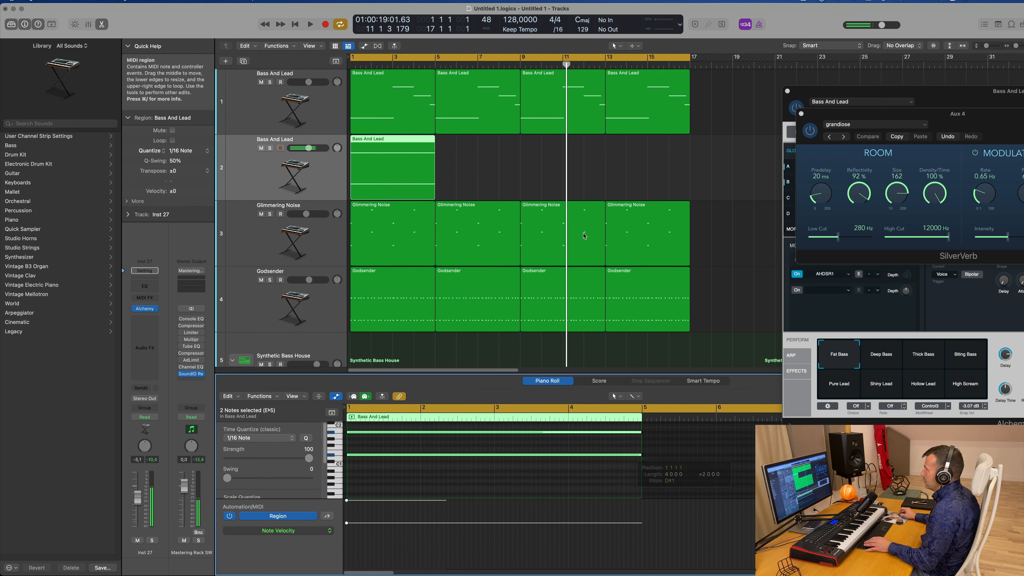
# Open Alchemy on the duplicated Bass And Lead track and browse its Soundscapes presets
pyautogui.click(323, 168)
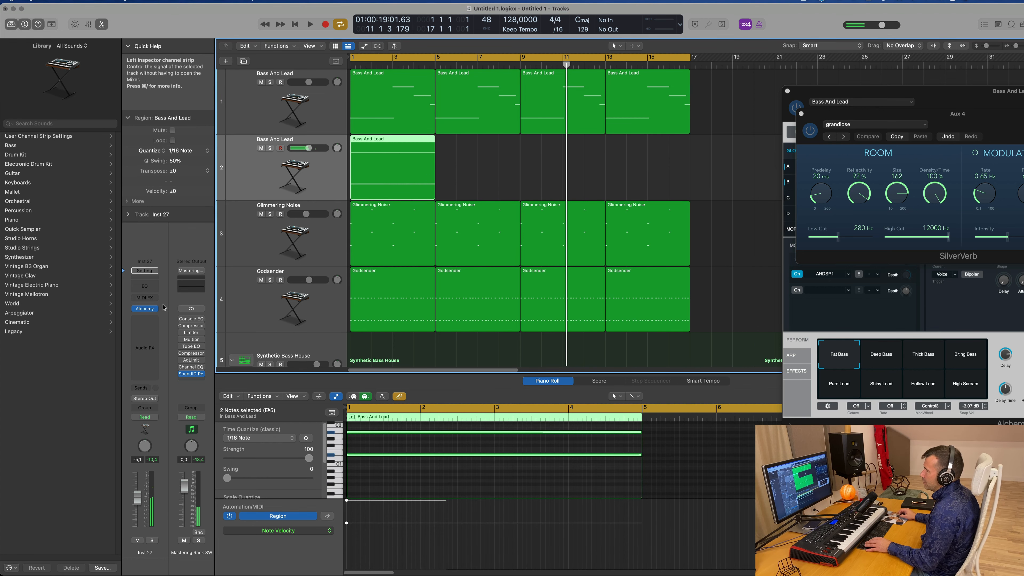
pyautogui.click(146, 310)
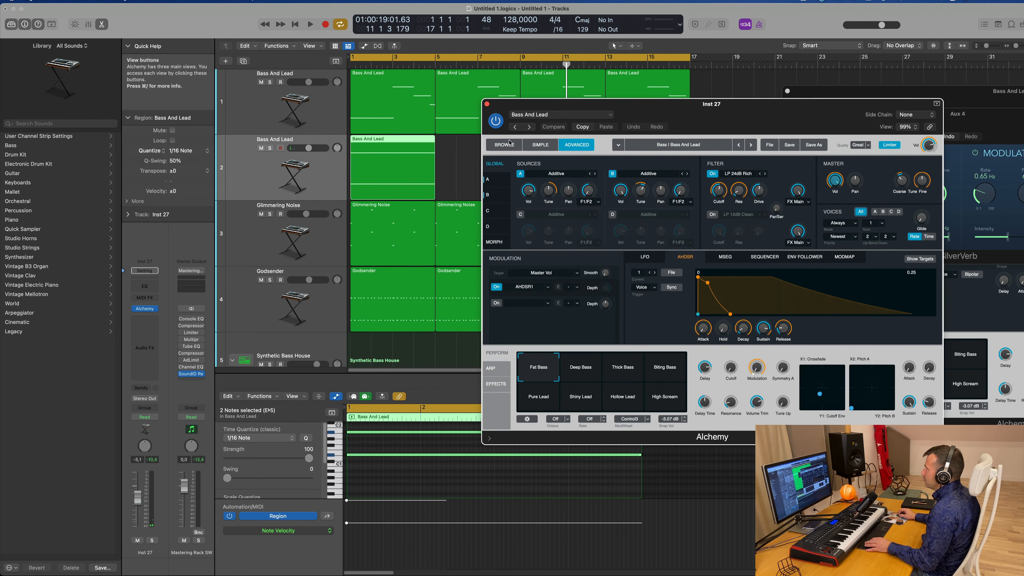
pyautogui.click(505, 146)
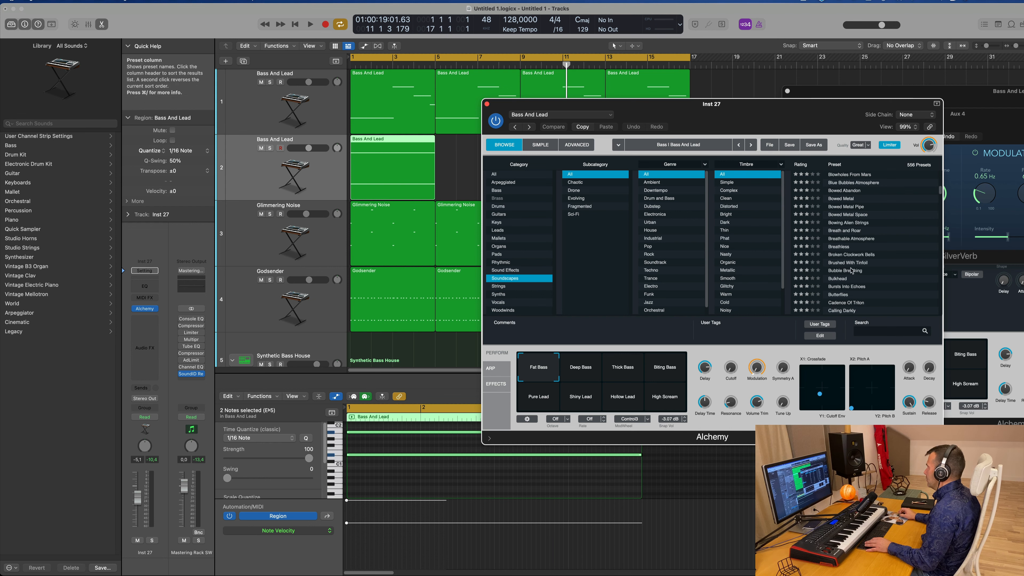
# Load the Crustacean preset from the Soundscapes category on the second track
pyautogui.scroll(-10, 851, 269)
pyautogui.click(839, 267)
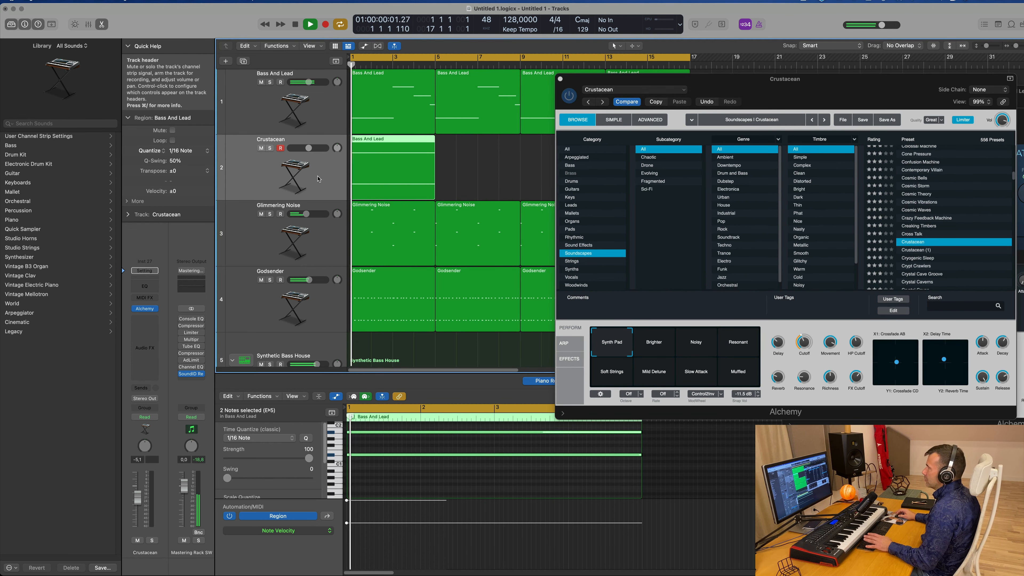
# Transpose the two long notes in the second track's region up one octave
pyautogui.press('space')
pyautogui.scroll(1, 441, 483)
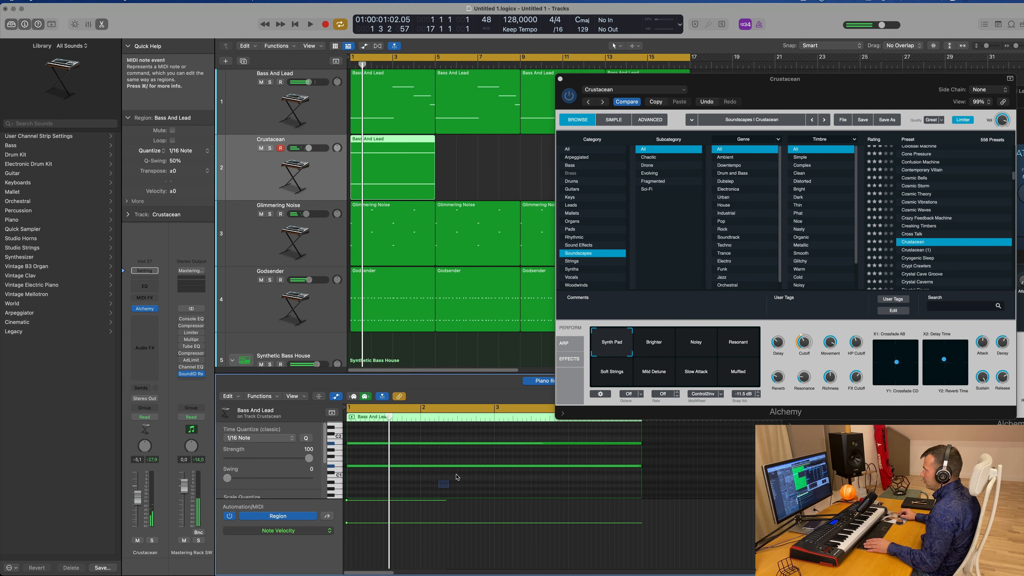
pyautogui.hotkey('alt', 'shift', 'Up')
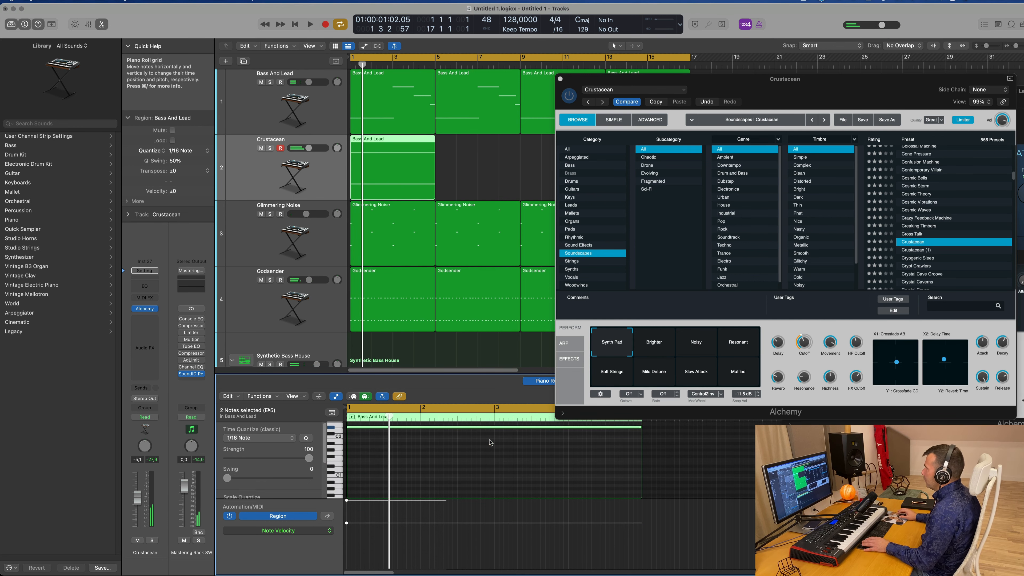
# Repeat the second track's region three times to fill the track up to bar 17
pyautogui.moveTo(651, 78); pyautogui.dragTo(516, 173)
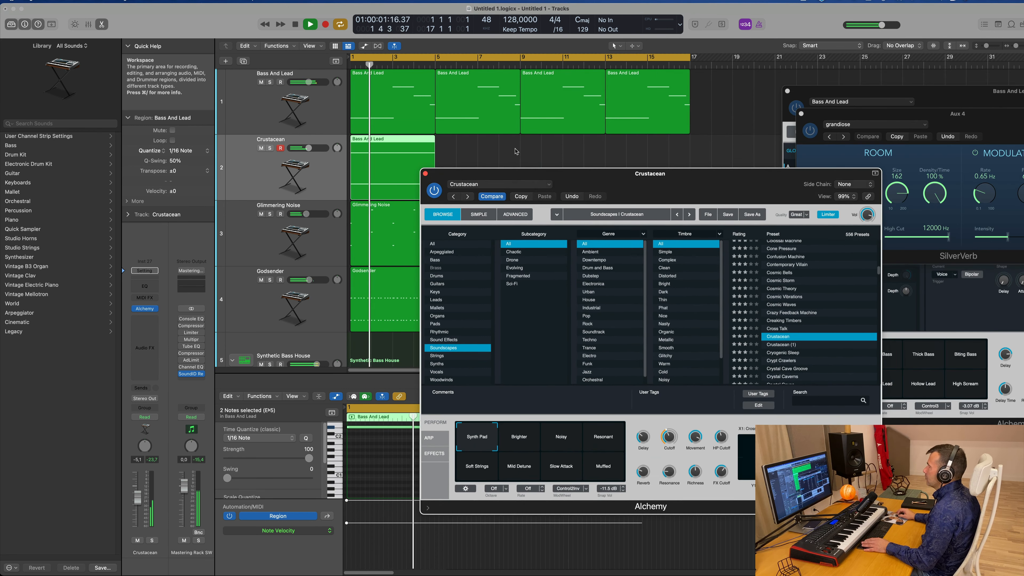
pyautogui.press('super+r')
pyautogui.press('super+r')
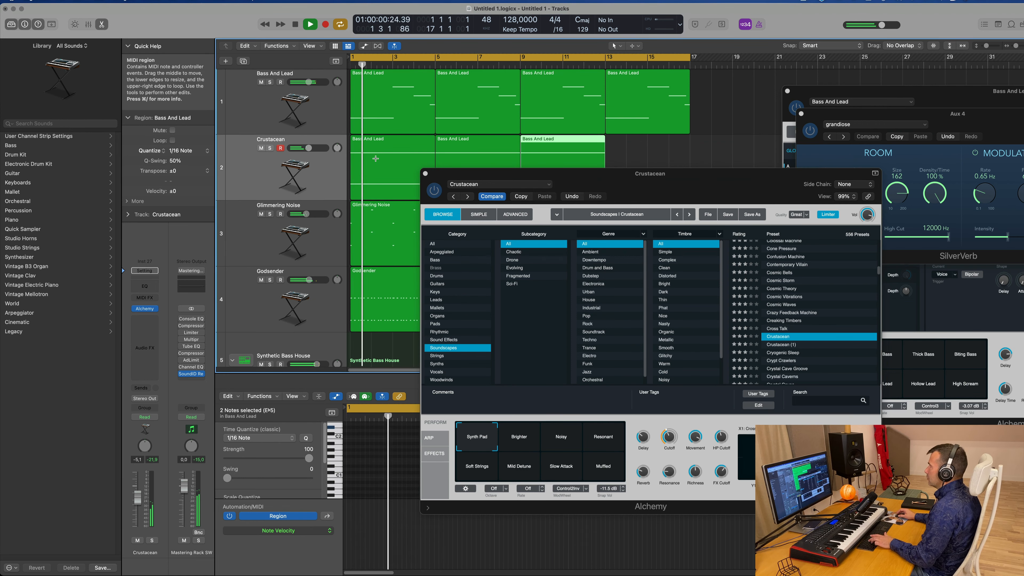
pyautogui.press('super+r')
pyautogui.moveTo(722, 176); pyautogui.dragTo(806, 85)
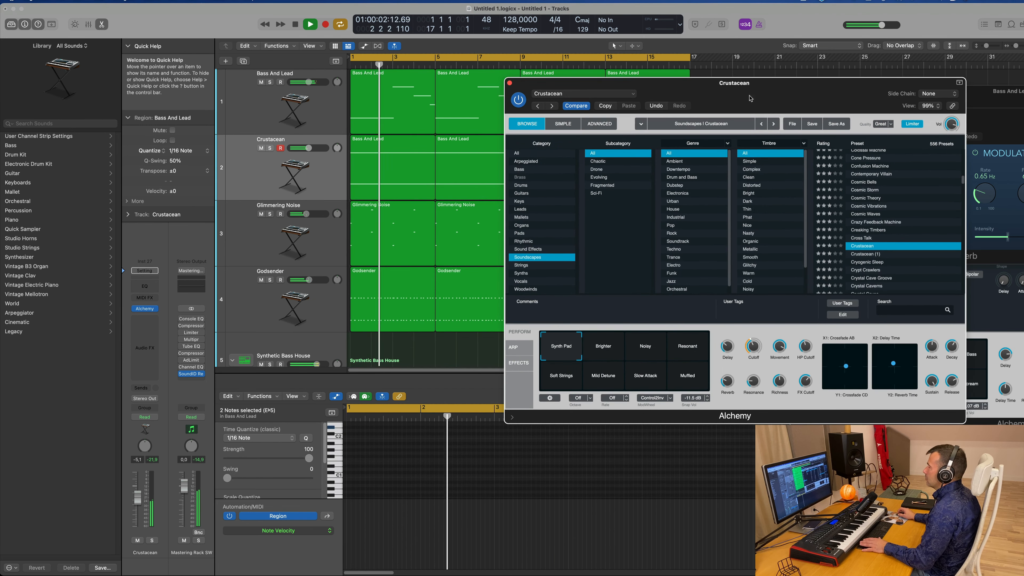
pyautogui.click(264, 170)
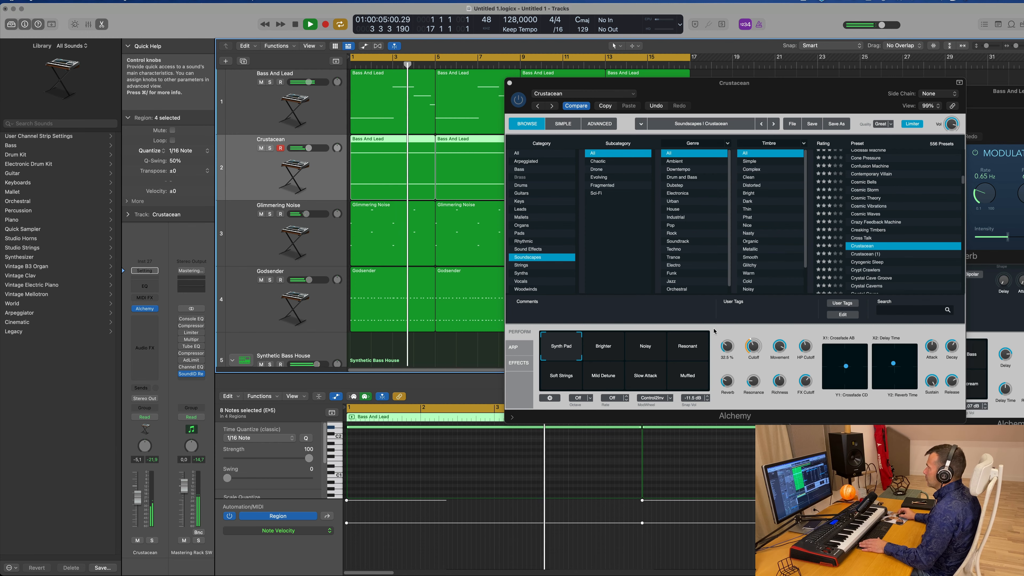
# Raise the Crustacean track's volume to -4.3 dB and stop playback
pyautogui.moveTo(767, 94); pyautogui.dragTo(710, 142)
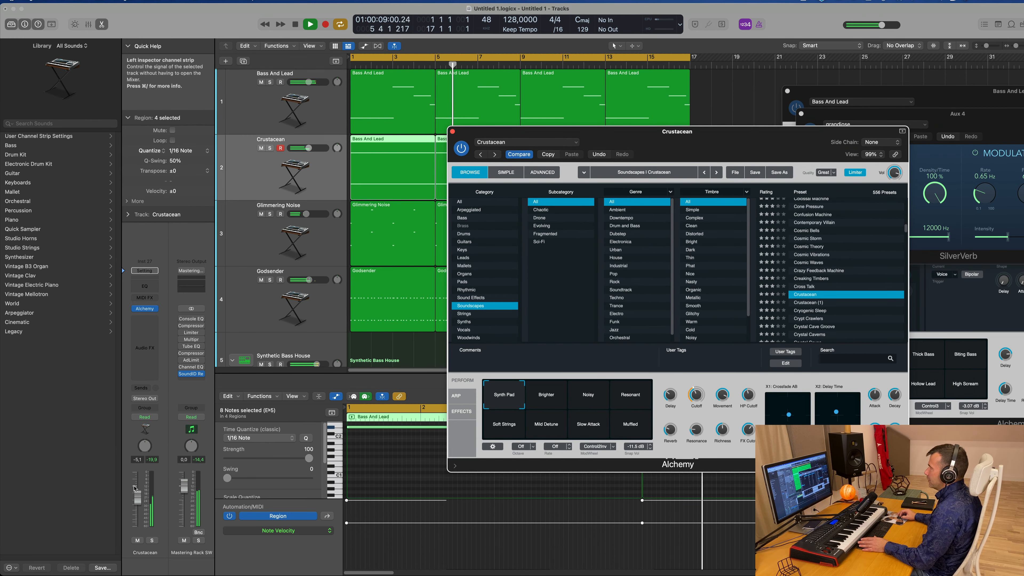
pyautogui.click(401, 239)
pyautogui.press('space')
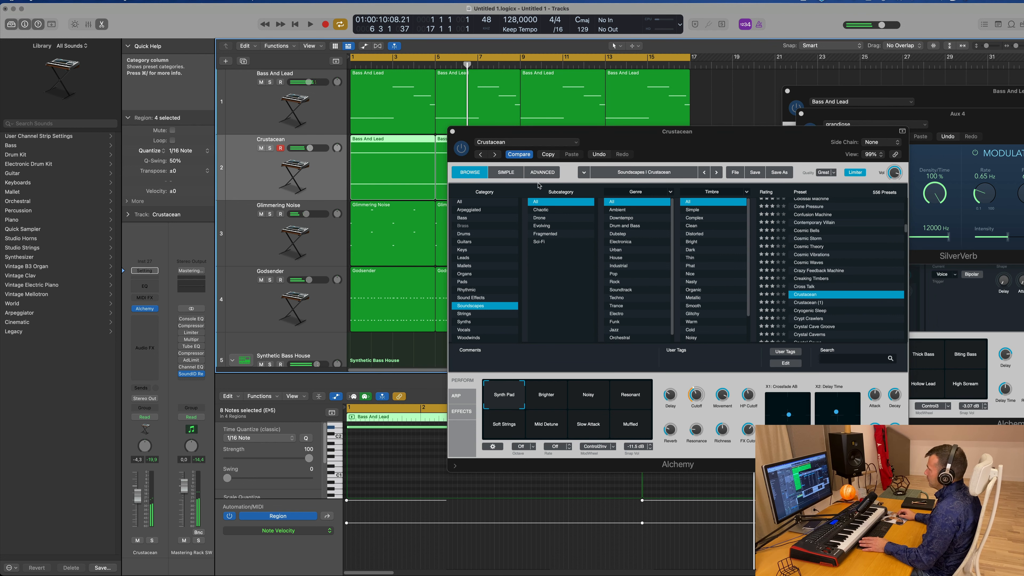
# Replace the second track's sound with the Crystal Caverns soundscape preset during playback
pyautogui.click(547, 155)
pyautogui.press('space')
pyautogui.scroll(-5, 820, 255)
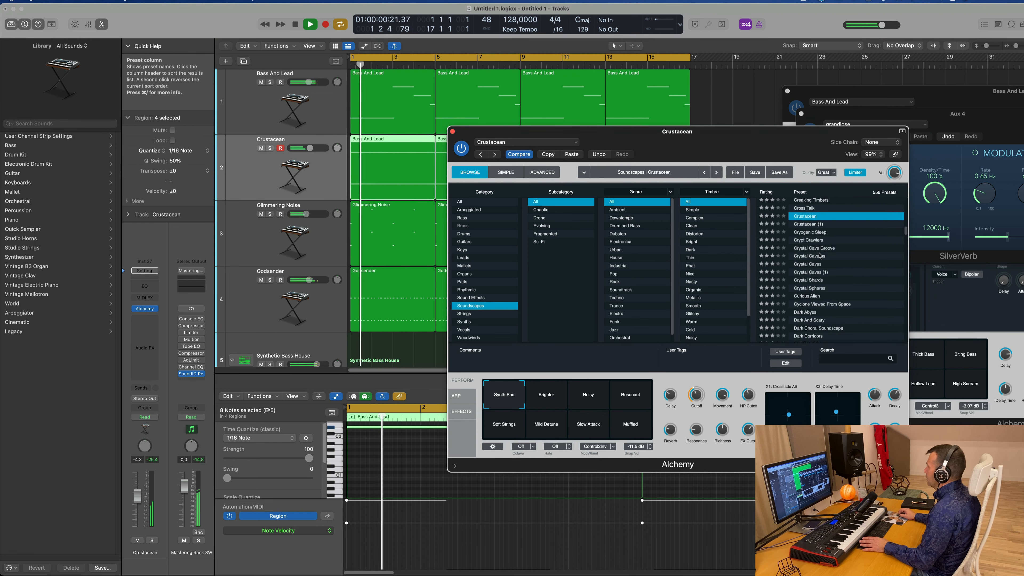
pyautogui.click(812, 258)
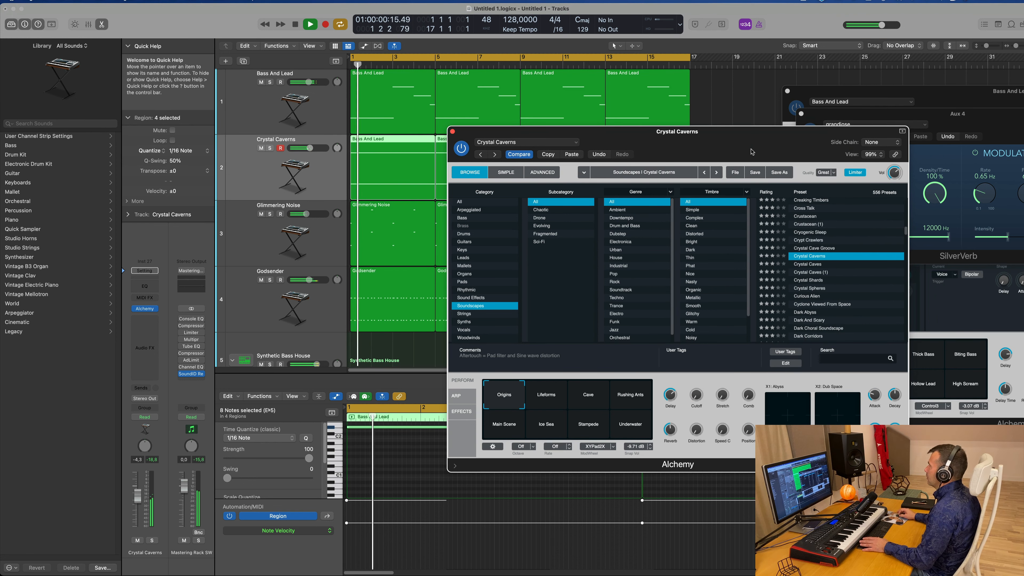
# Solo the Crystal Caverns track and add a Channel EQ with a low cut at about 250 Hz
pyautogui.moveTo(754, 149); pyautogui.dragTo(785, 134)
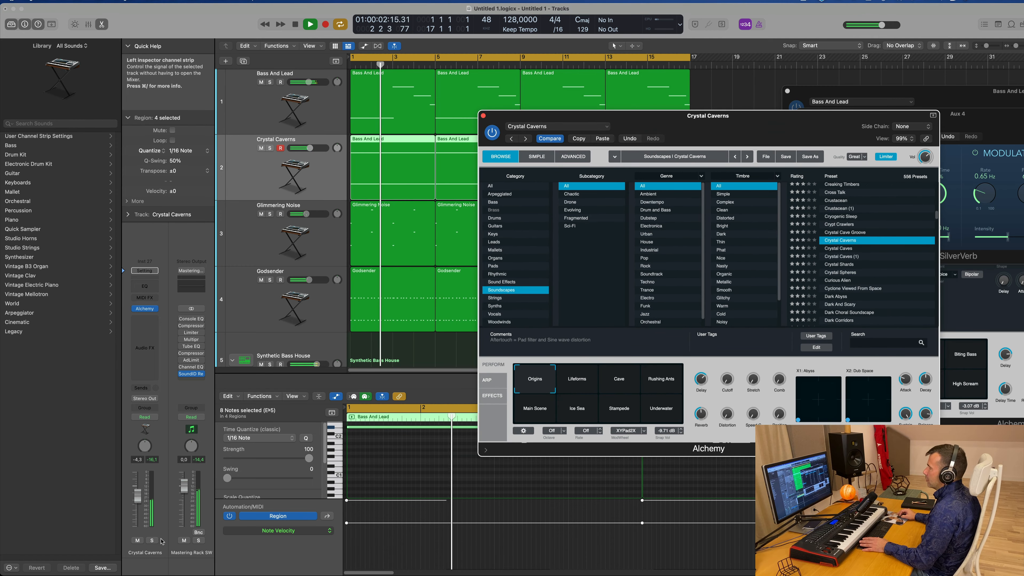
pyautogui.click(153, 540)
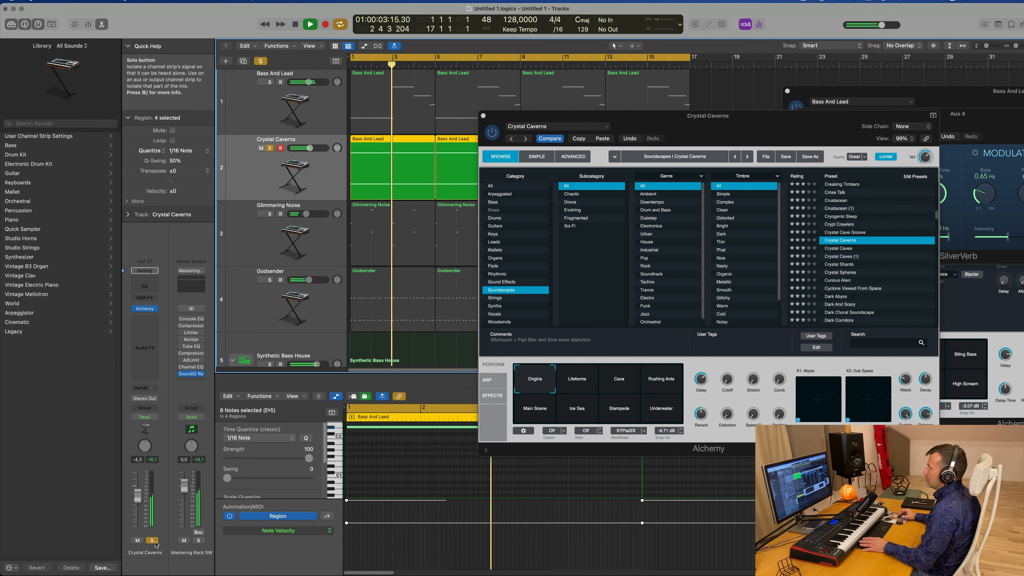
pyautogui.click(145, 286)
pyautogui.click(355, 150)
pyautogui.moveTo(353, 222); pyautogui.dragTo(514, 184)
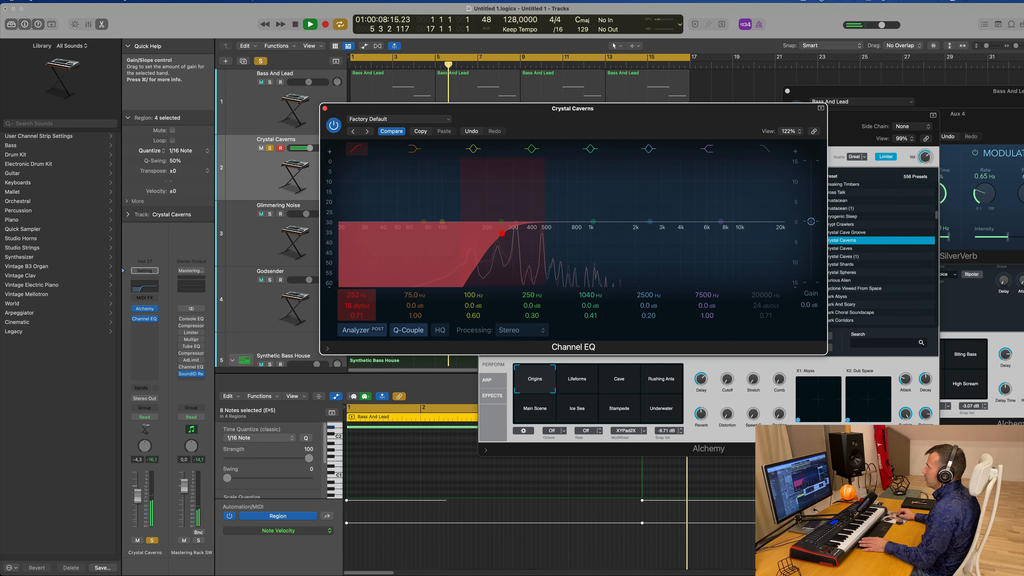
pyautogui.click(324, 109)
# Turn off the Crystal Caverns track's solo and replay the arrangement from the beginning
pyautogui.moveTo(676, 130); pyautogui.dragTo(697, 126)
pyautogui.press('Return')
pyautogui.click(269, 147)
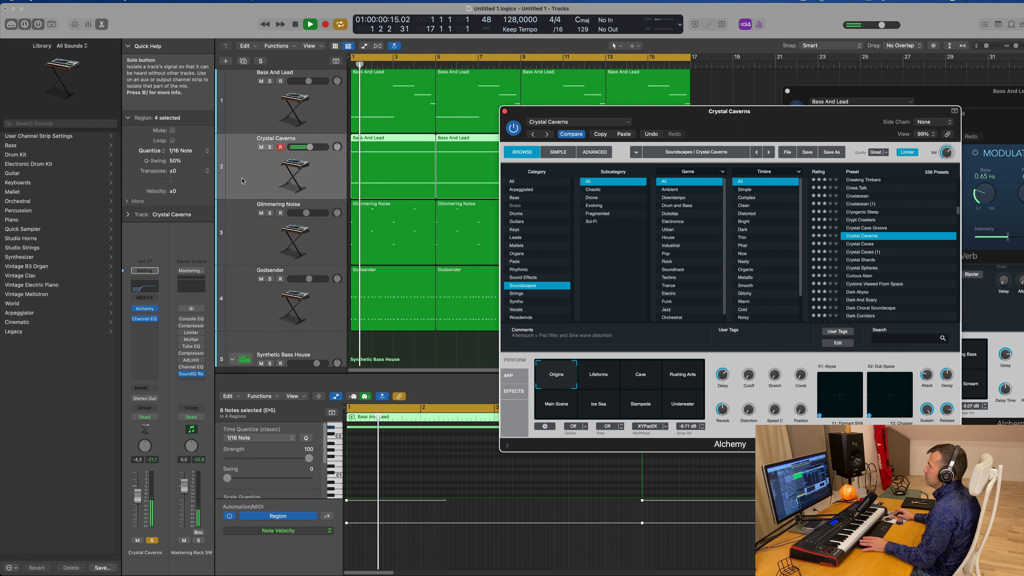
# Lower the Crystal Caverns track's volume to about -7.8 dB while replaying from the start
pyautogui.press('Return')
pyautogui.moveTo(778, 118); pyautogui.dragTo(755, 113)
pyautogui.press('Return')
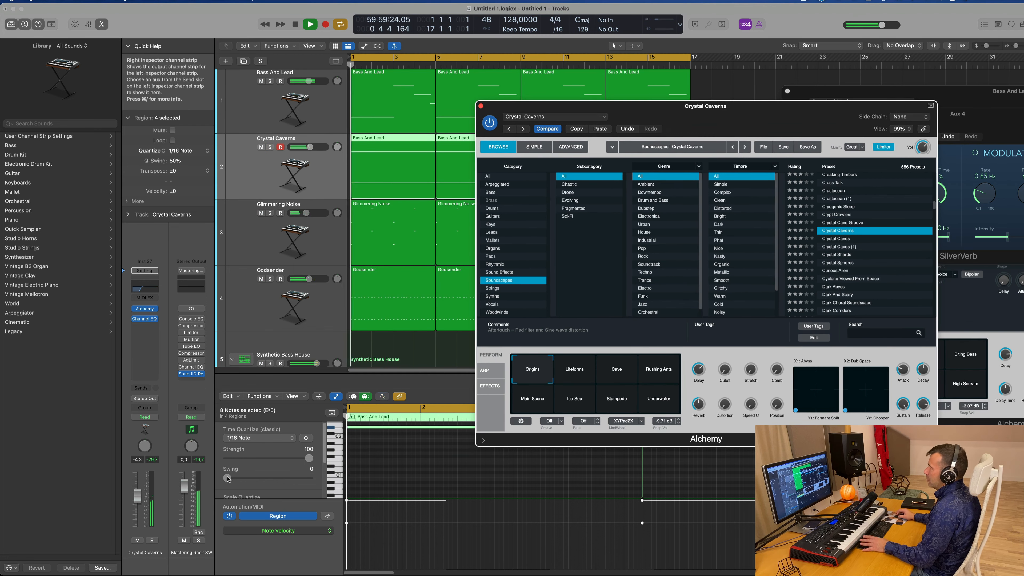
pyautogui.moveTo(139, 492); pyautogui.dragTo(140, 504)
pyautogui.press('Return')
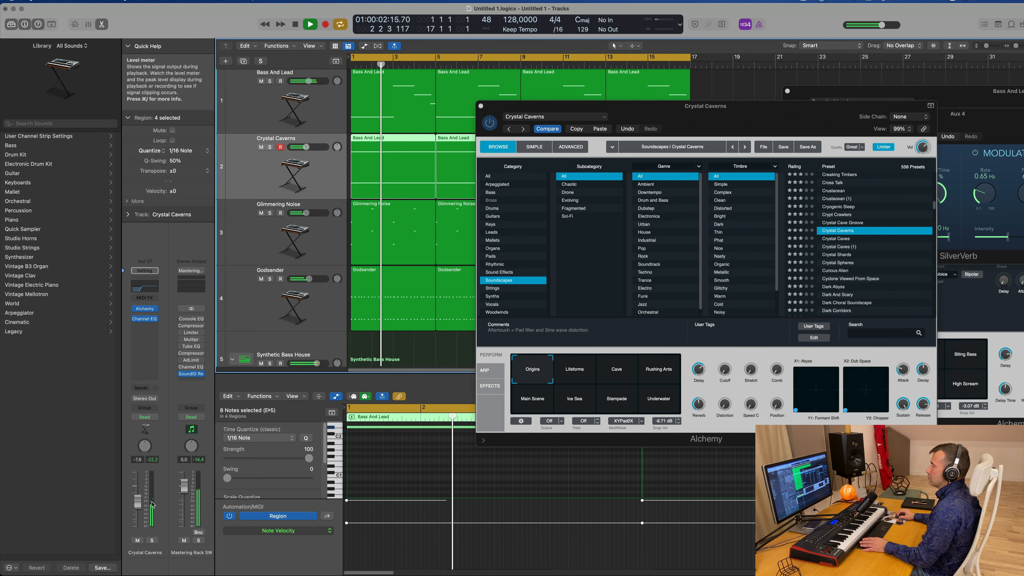
# Try the Curious Alien soundscape preset on the second track
pyautogui.moveTo(735, 111)
pyautogui.mouseDown()
pyautogui.moveTo(764, 117)
pyautogui.moveTo(741, 121)
pyautogui.mouseUp()
pyautogui.scroll(-1, 849, 266)
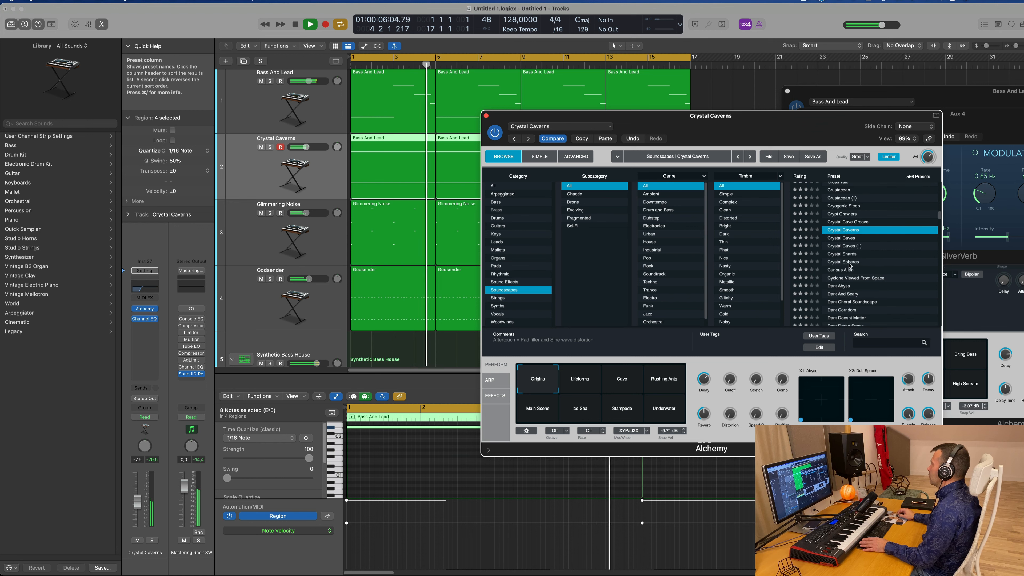
pyautogui.click(849, 268)
# Load the Deep Blue soundscape preset on the second track
pyautogui.scroll(-4, 859, 266)
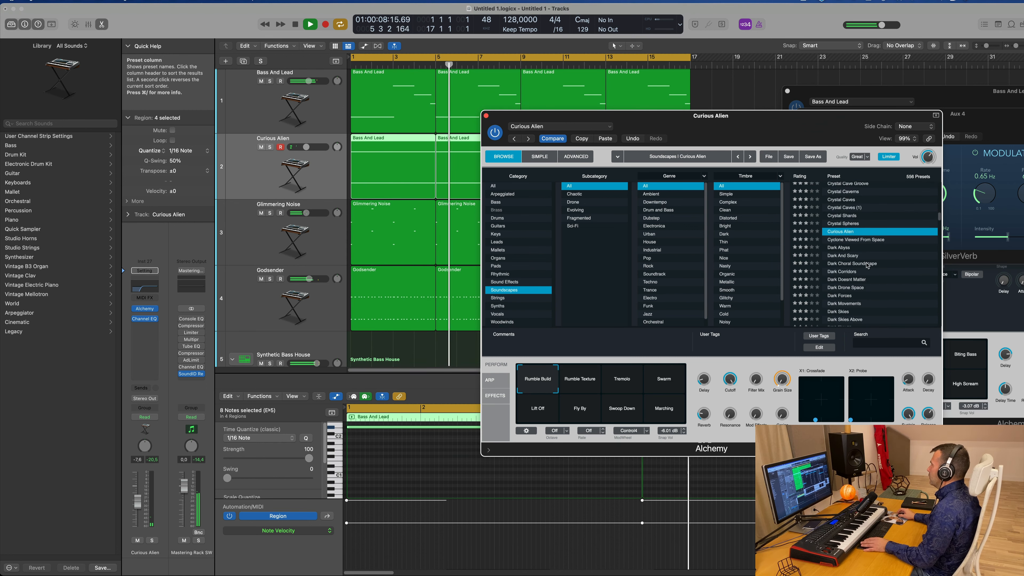
pyautogui.scroll(-10, 891, 248)
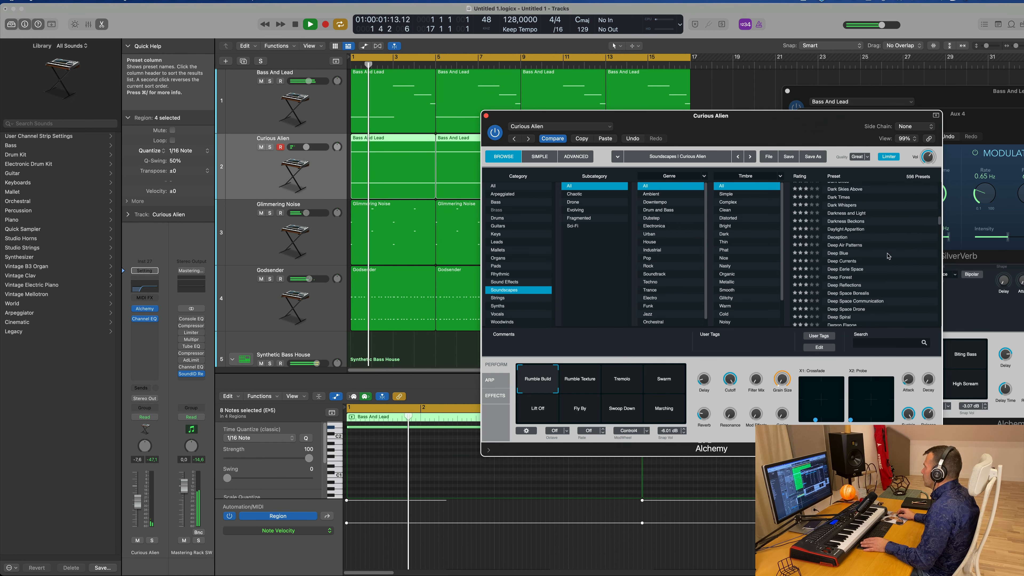
pyautogui.click(837, 253)
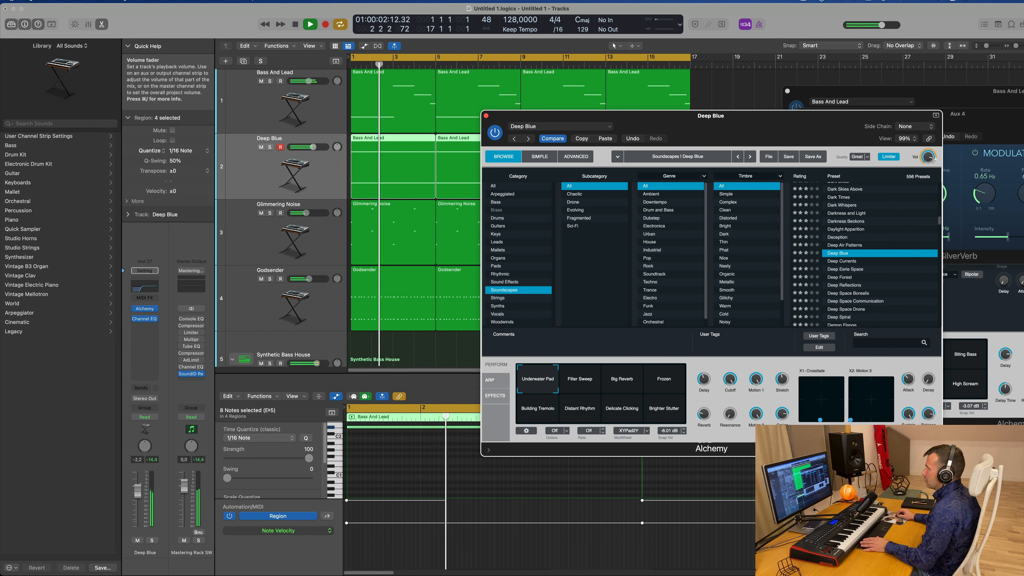
# Set the Deep Blue track's volume to -5.6 dB
pyautogui.moveTo(138, 519); pyautogui.dragTo(138, 501)
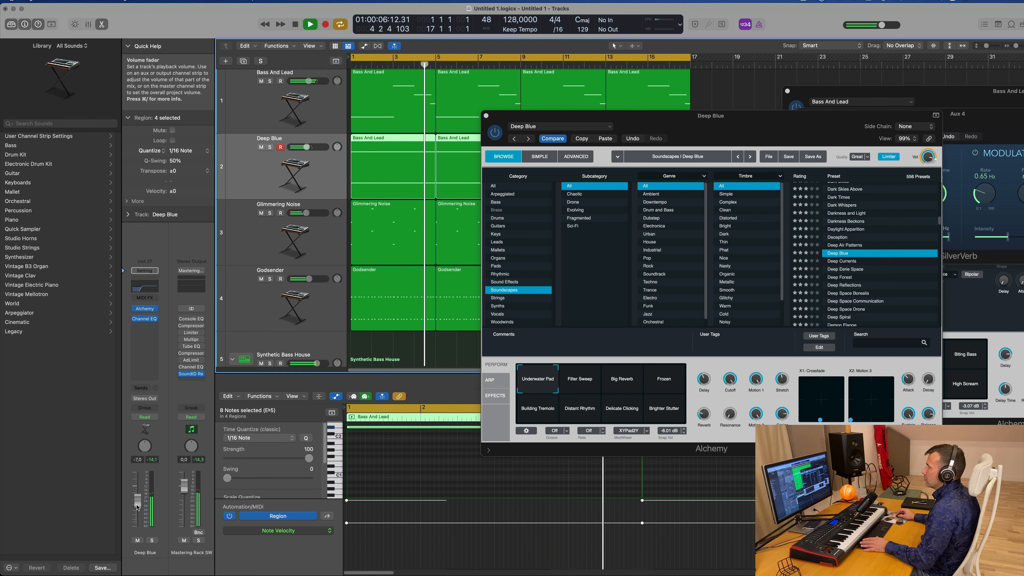
pyautogui.doubleClick(138, 459)
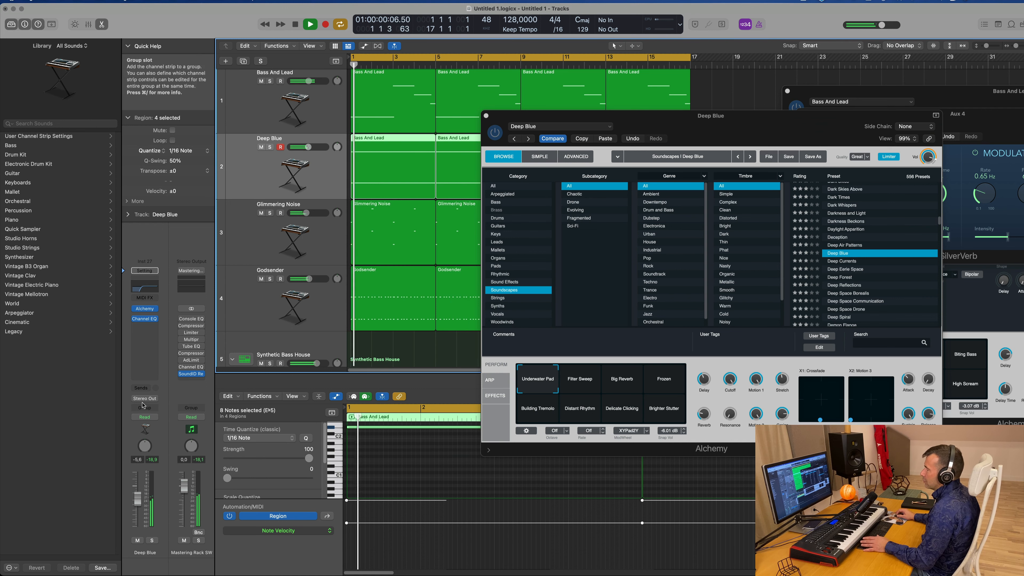
# Add a Bus 4 send to the Deep Blue track, feeding the Aux 4 reverb, and adjust its send level
pyautogui.click(144, 387)
pyautogui.moveTo(162, 401)
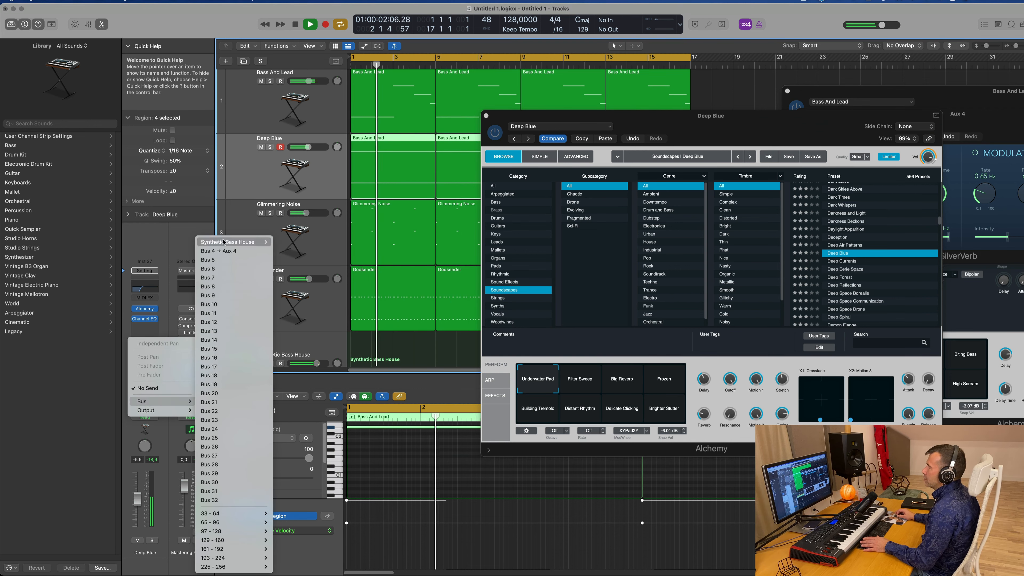
pyautogui.click(219, 251)
pyautogui.press('Return')
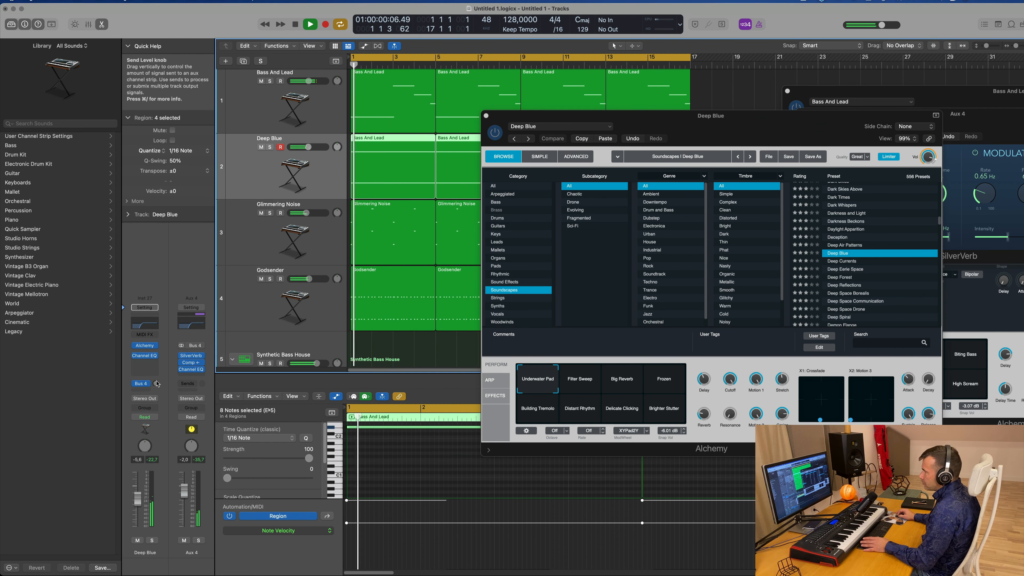
pyautogui.moveTo(156, 384); pyautogui.dragTo(156, 391)
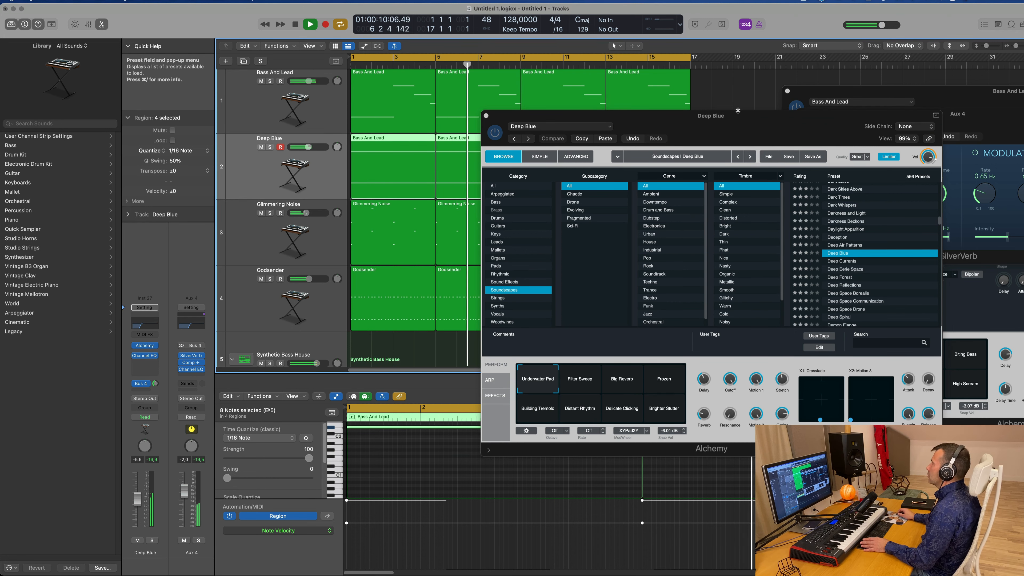
pyautogui.moveTo(718, 120); pyautogui.dragTo(614, 106)
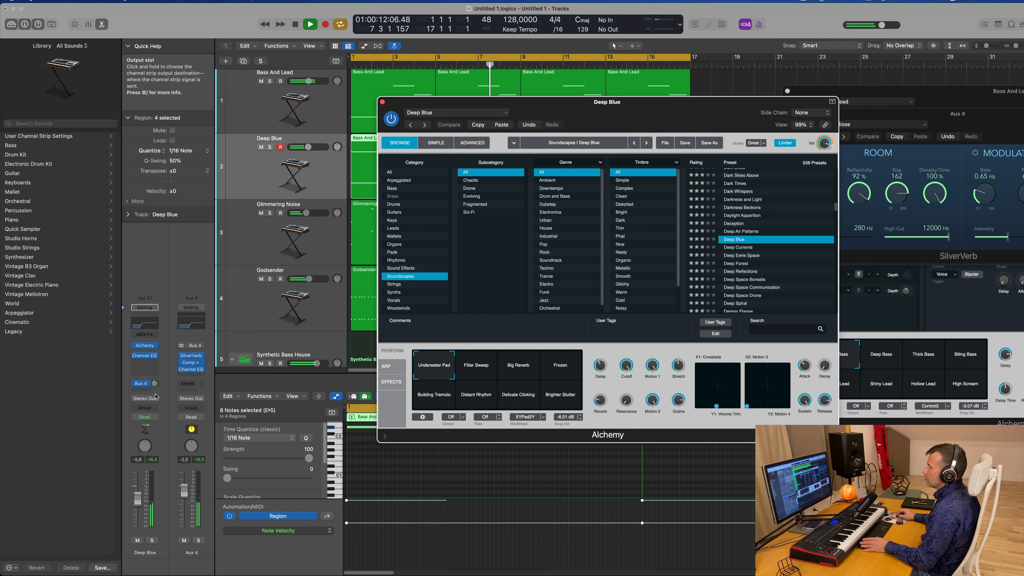
pyautogui.moveTo(156, 383); pyautogui.dragTo(156, 386)
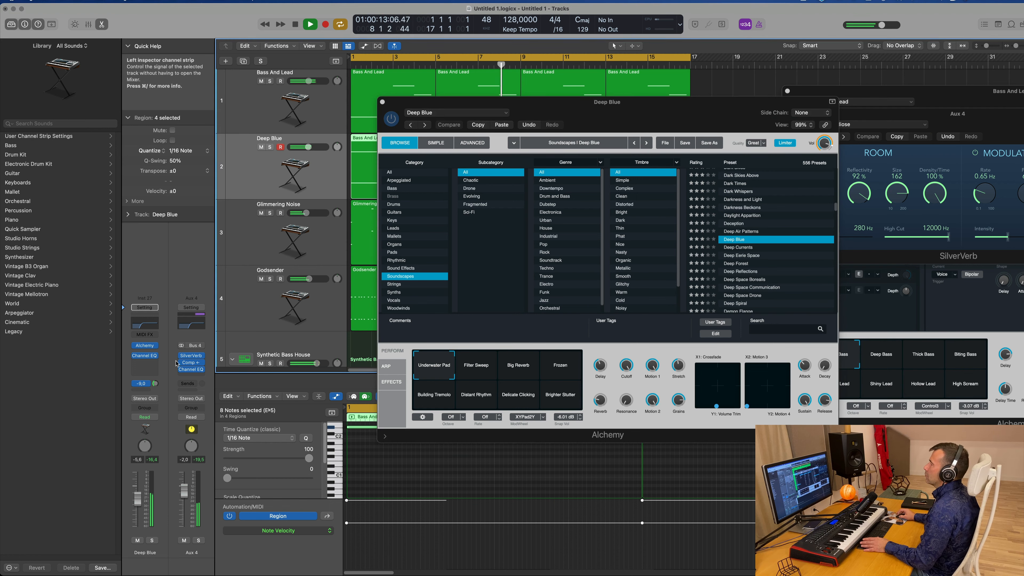
# Set the 52 Hz band in the Kick 1 track's Channel EQ to 0.0 dB gain
pyautogui.click(383, 102)
pyautogui.scroll(-5, 464, 285)
pyautogui.scroll(-2, 465, 285)
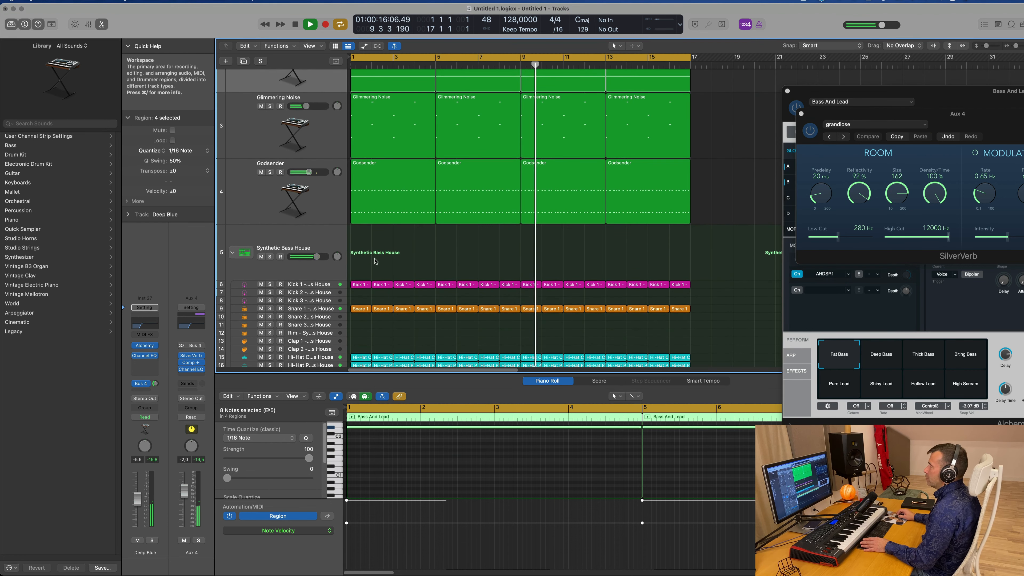
pyautogui.click(325, 280)
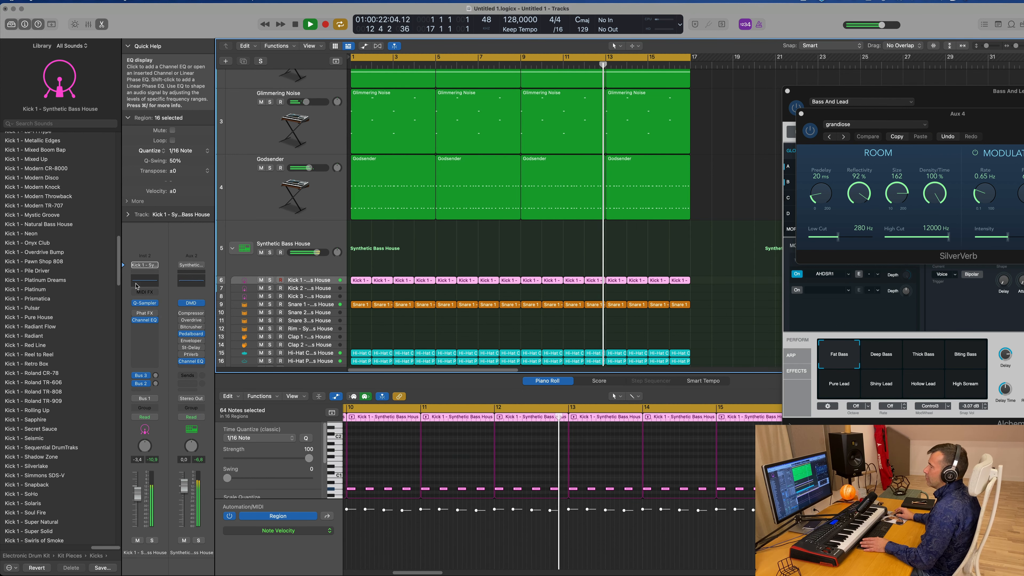
pyautogui.click(144, 280)
pyautogui.moveTo(417, 305); pyautogui.dragTo(418, 289)
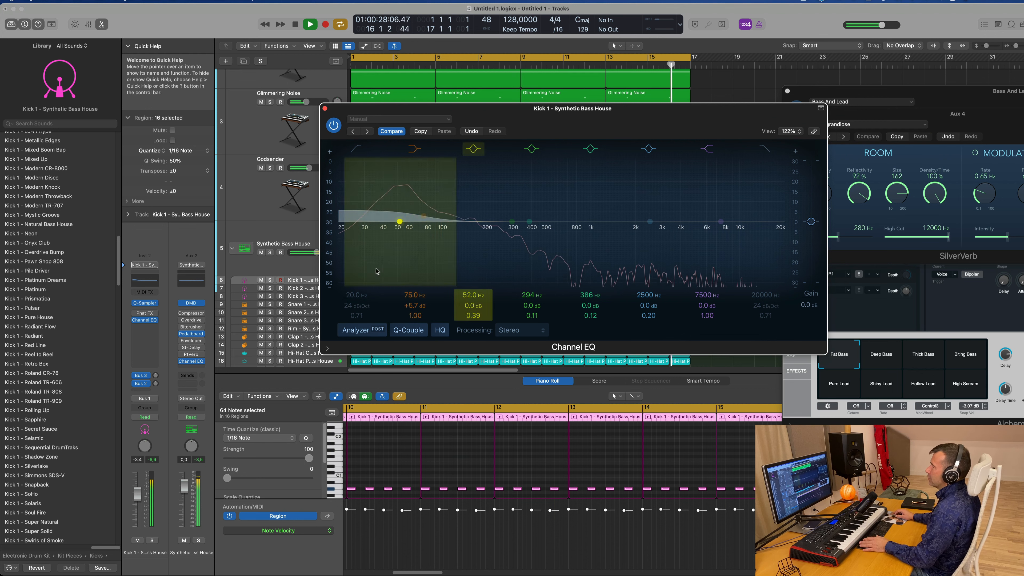
pyautogui.click(325, 109)
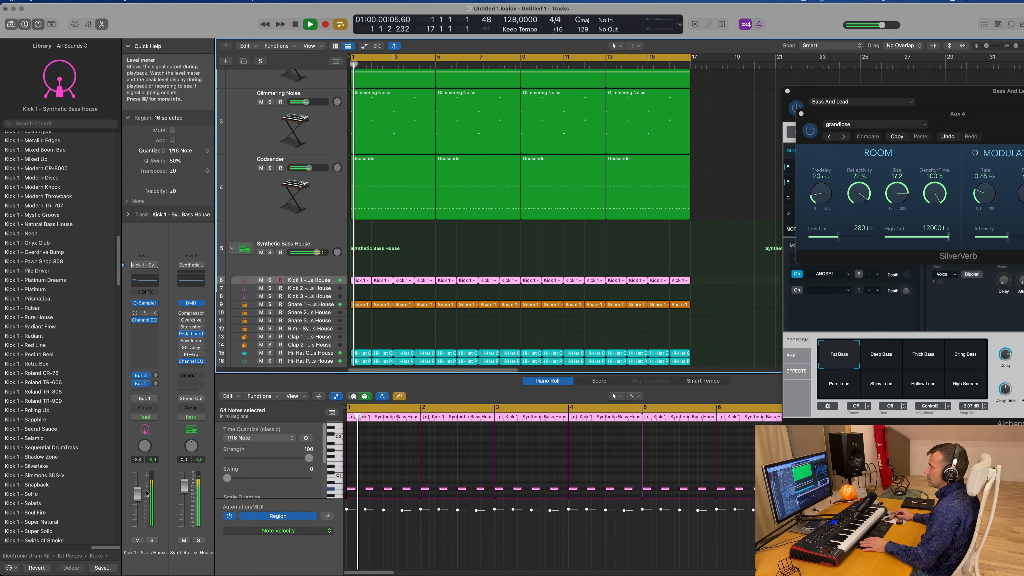
# Lower the Kick 1 track's volume to -4.1 dB and deselect its regions
pyautogui.moveTo(139, 499); pyautogui.dragTo(139, 500)
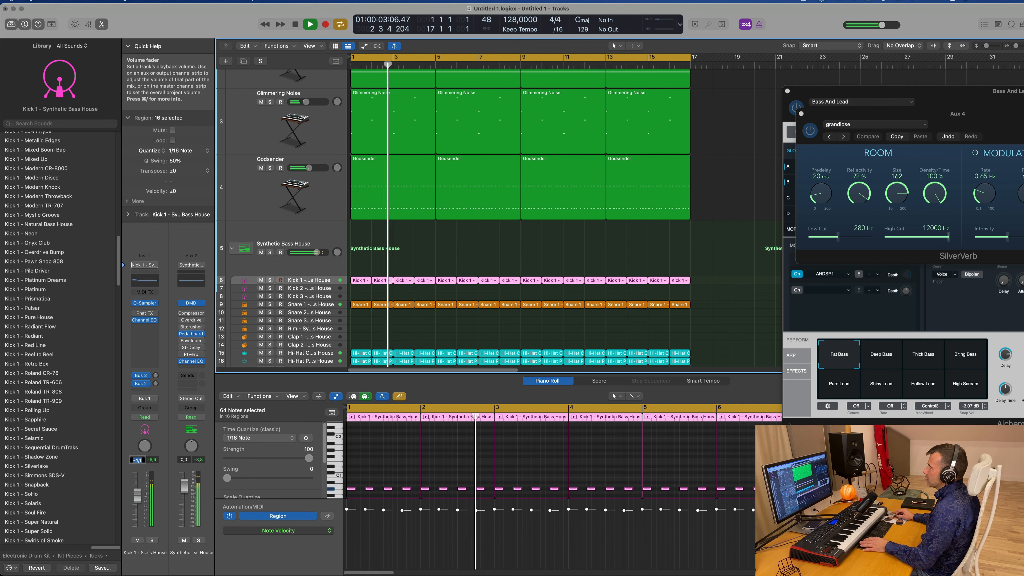
pyautogui.click(452, 285)
# Lower the Deep Blue track's volume to -7.6 dB
pyautogui.scroll(5, 322, 169)
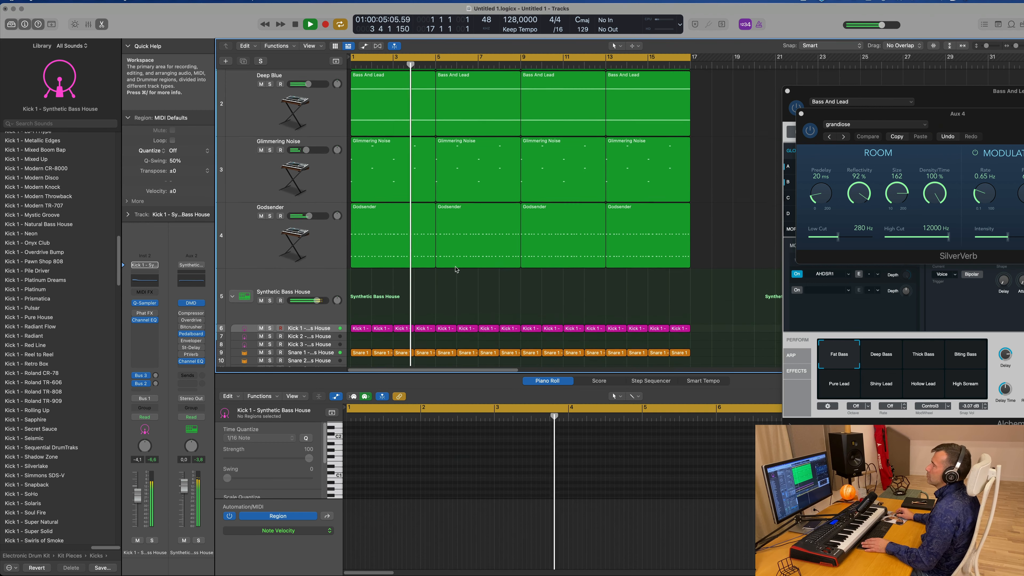
pyautogui.click(323, 169)
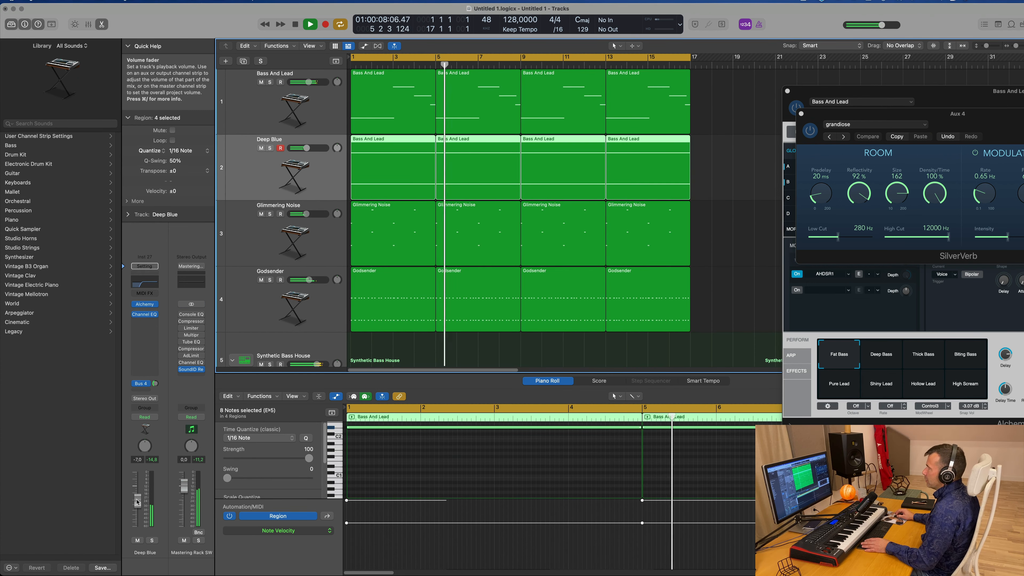
pyautogui.moveTo(136, 500); pyautogui.dragTo(137, 500)
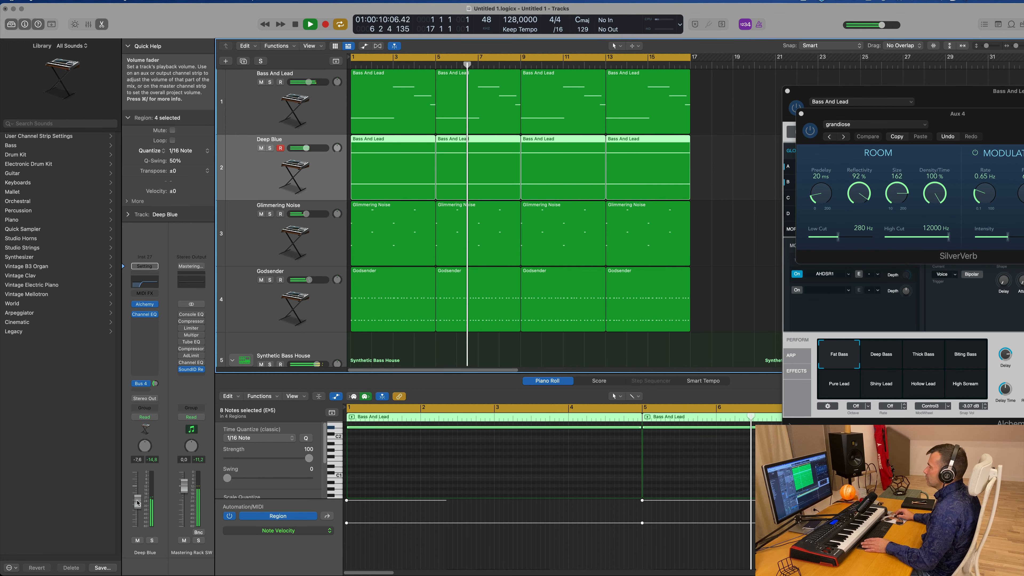
# Copy the first-bar Snare 1 region to the start of the empty Tom High 2 track
pyautogui.scroll(-10, 562, 221)
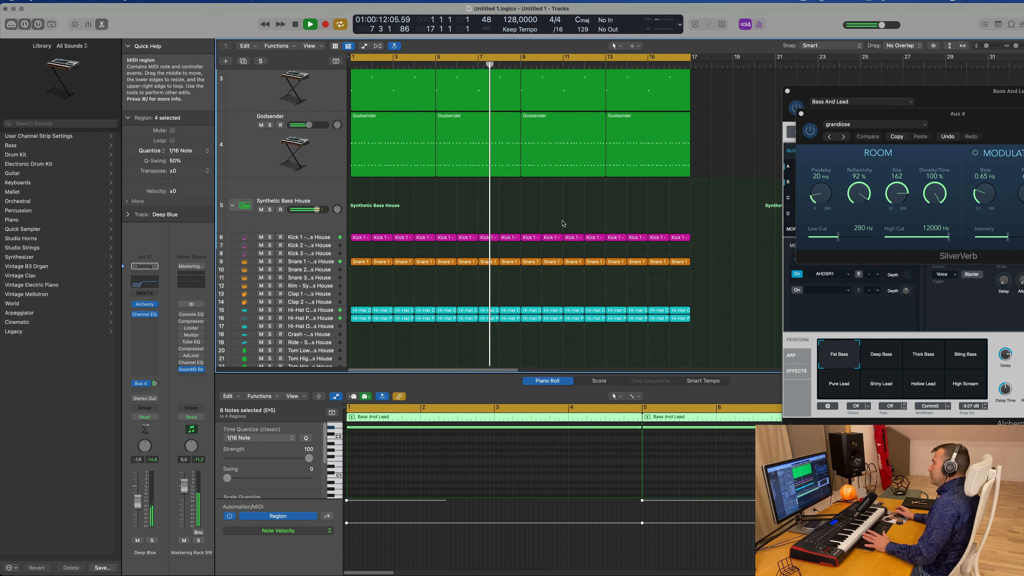
pyautogui.scroll(-3, 562, 221)
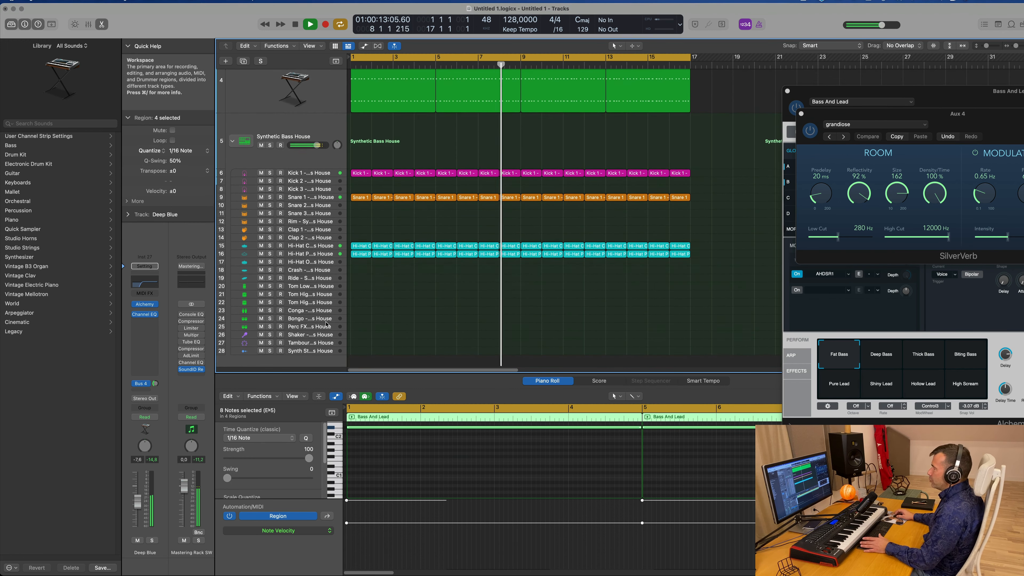
pyautogui.click(327, 294)
pyautogui.moveTo(360, 196); pyautogui.dragTo(358, 294)
# Shift the Tom High 2 region's two notes three sixteenths later, shorten them, transpose them down and play from the start
pyautogui.click(445, 468)
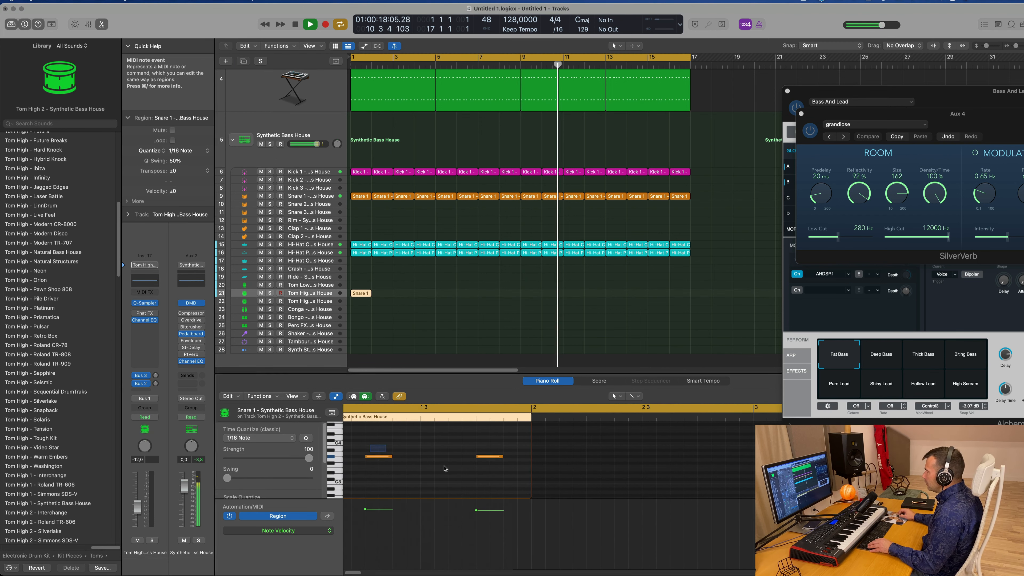
pyautogui.moveTo(445, 467); pyautogui.dragTo(525, 457)
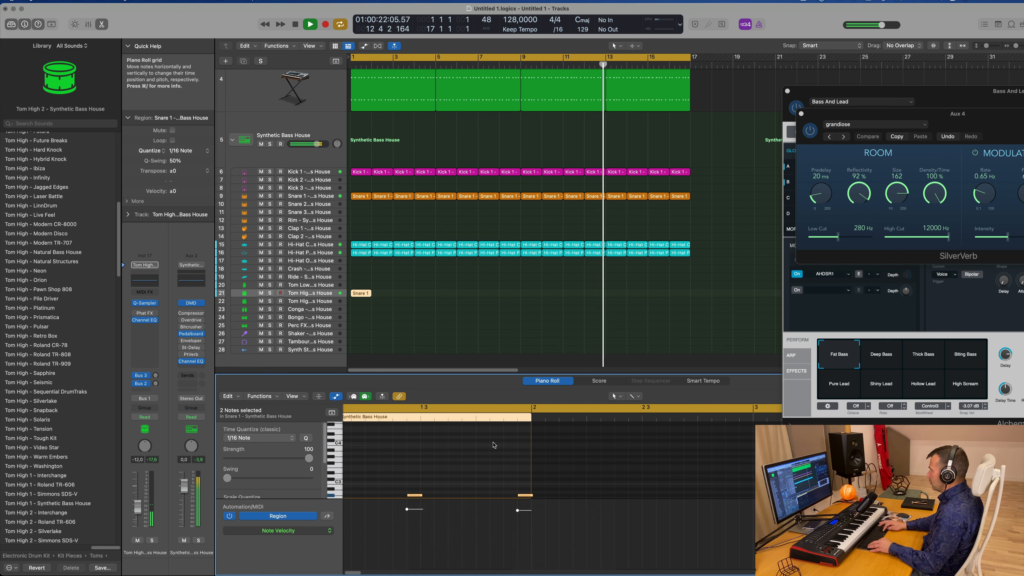
pyautogui.scroll(-5, 494, 444)
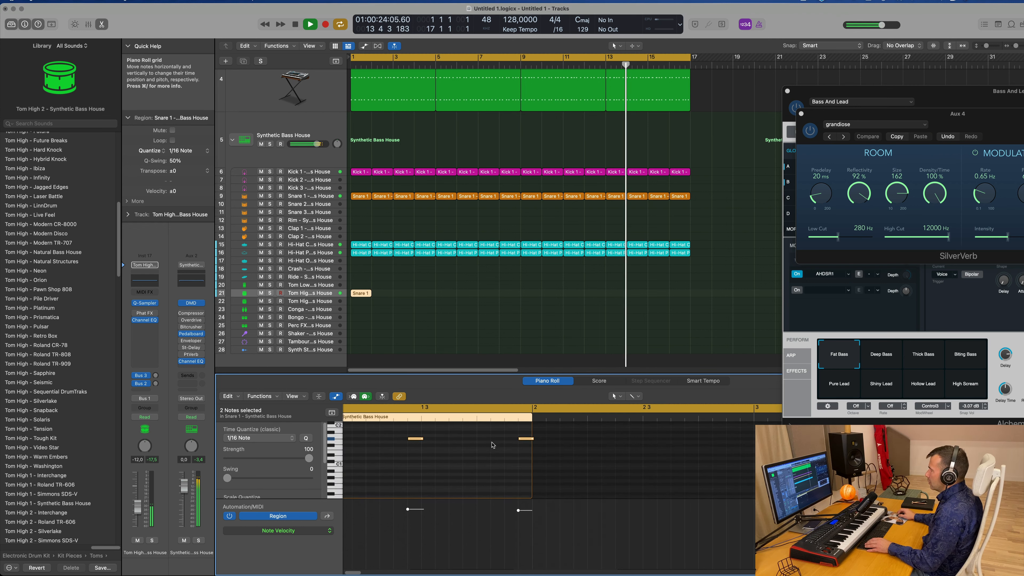
pyautogui.press('Return')
pyautogui.press('space')
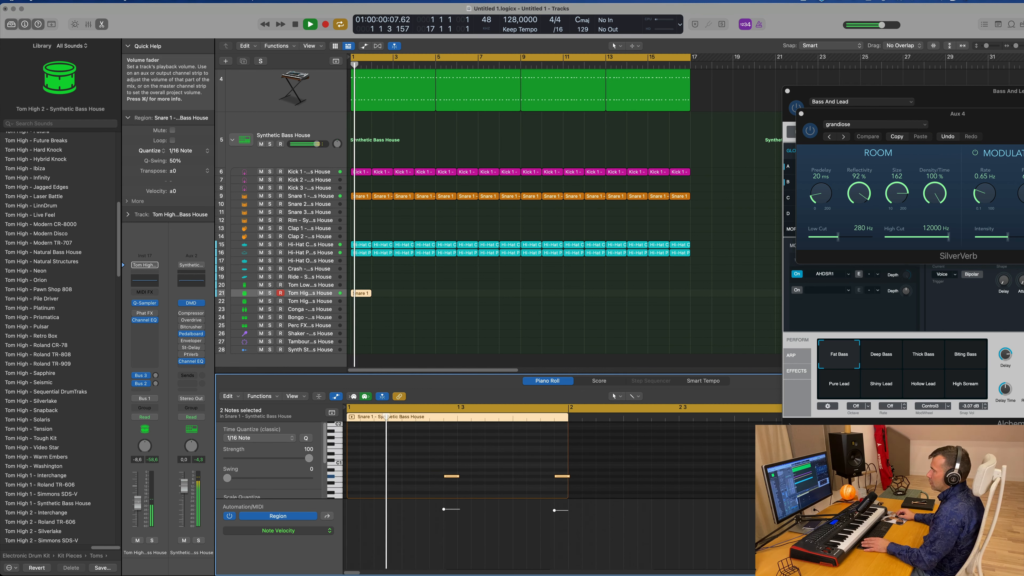
# Raise the Tom High 2 track's volume, select its first-bar region and restart playback
pyautogui.moveTo(138, 511); pyautogui.dragTo(138, 506)
pyautogui.moveTo(375, 309); pyautogui.dragTo(364, 293)
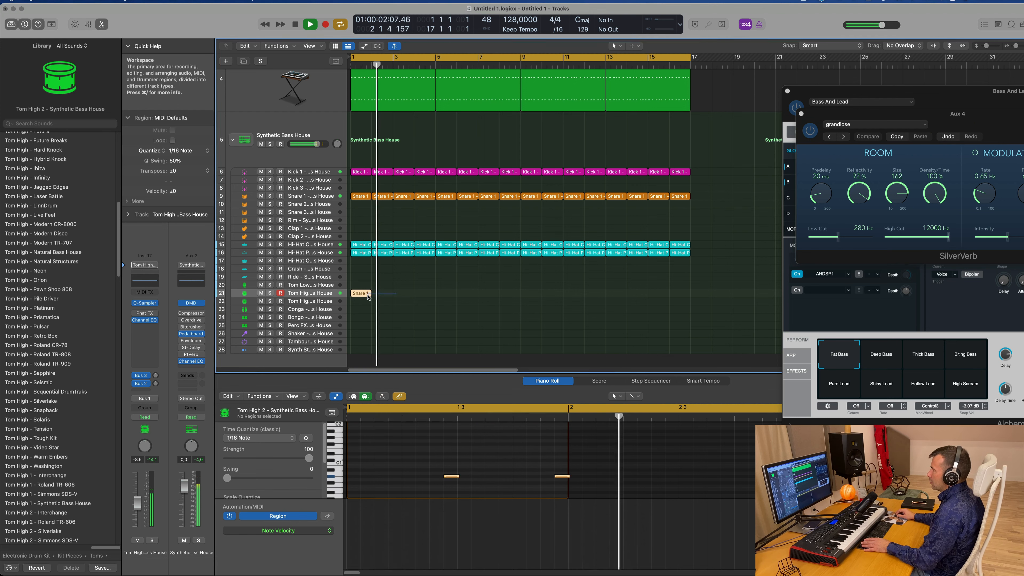
pyautogui.press('Return')
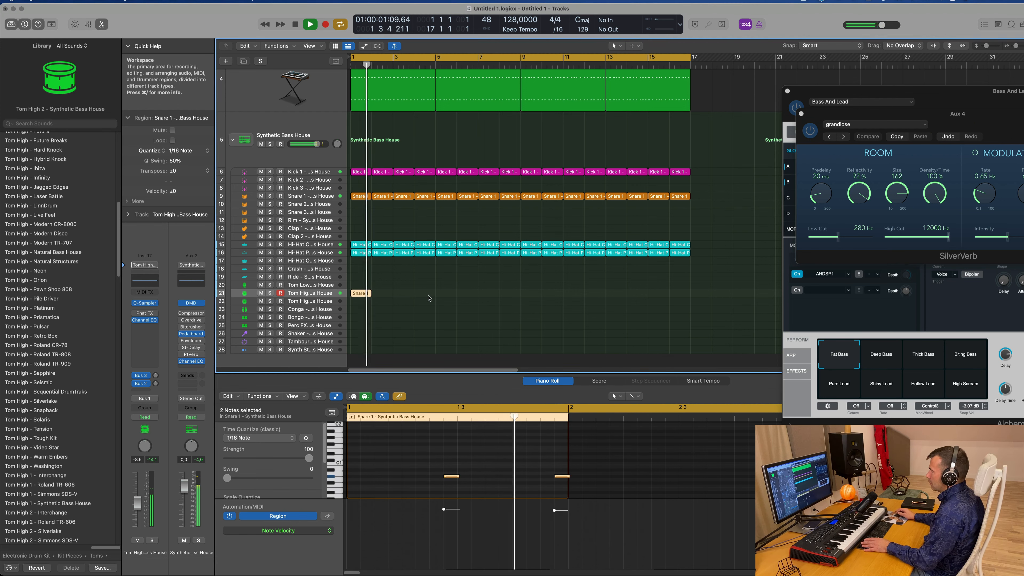
# Delete the second note in the first-bar Tom High 2 region and replay from the start
pyautogui.press('Return')
pyautogui.moveTo(539, 454); pyautogui.dragTo(562, 493)
pyautogui.press('Delete')
pyautogui.press('Return')
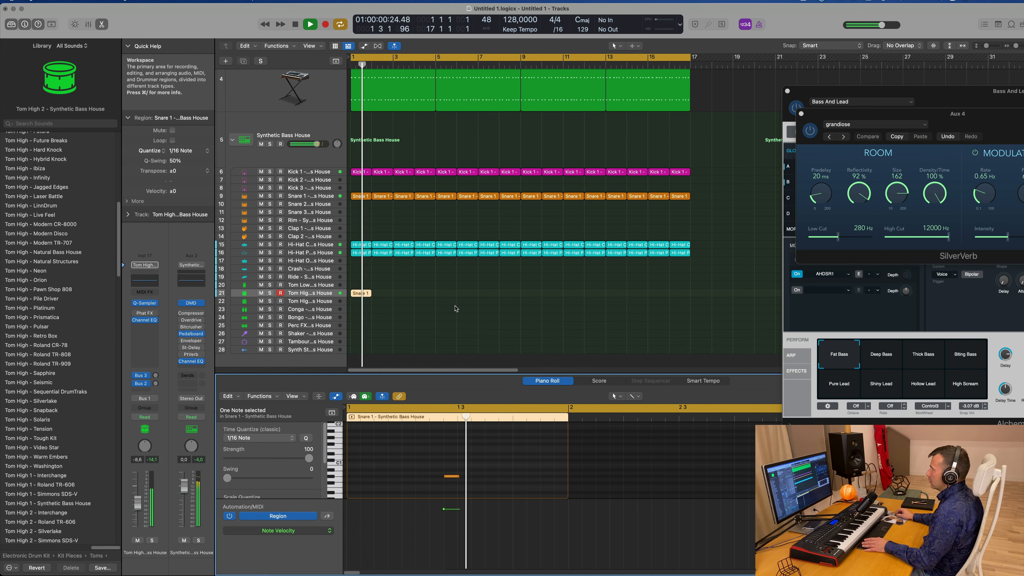
# Repeat the first-bar Tom High 2 region to fill the track through bar 16
pyautogui.moveTo(419, 286); pyautogui.dragTo(364, 300)
pyautogui.press('super+r')
pyautogui.press('super+r')
pyautogui.press('super+r')
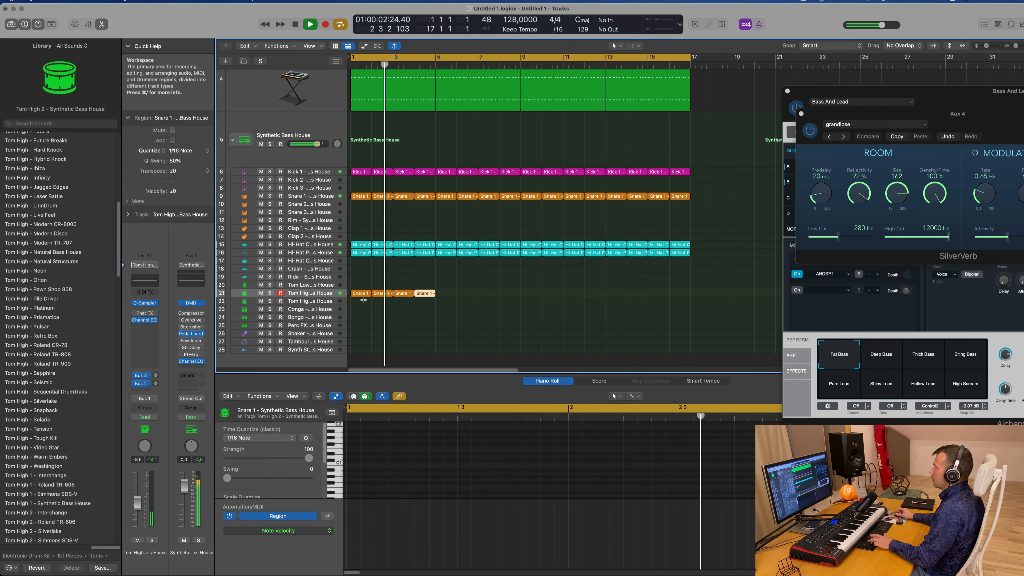
pyautogui.press('super+r')
pyautogui.press('super+r')
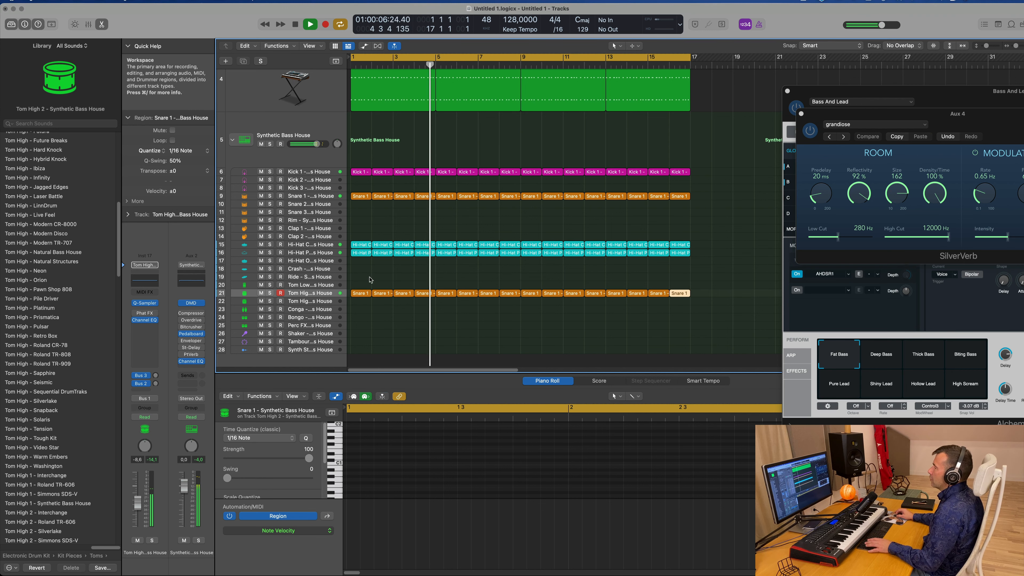
# Lower the Tom High 2 track's volume to -10.0 dB and deselect its regions
pyautogui.click(356, 293)
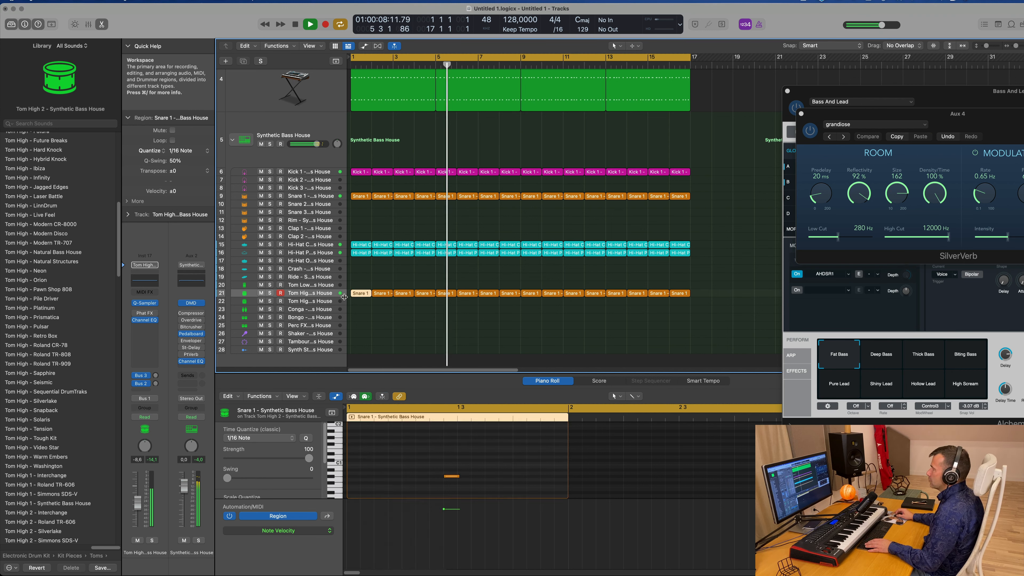
pyautogui.click(329, 294)
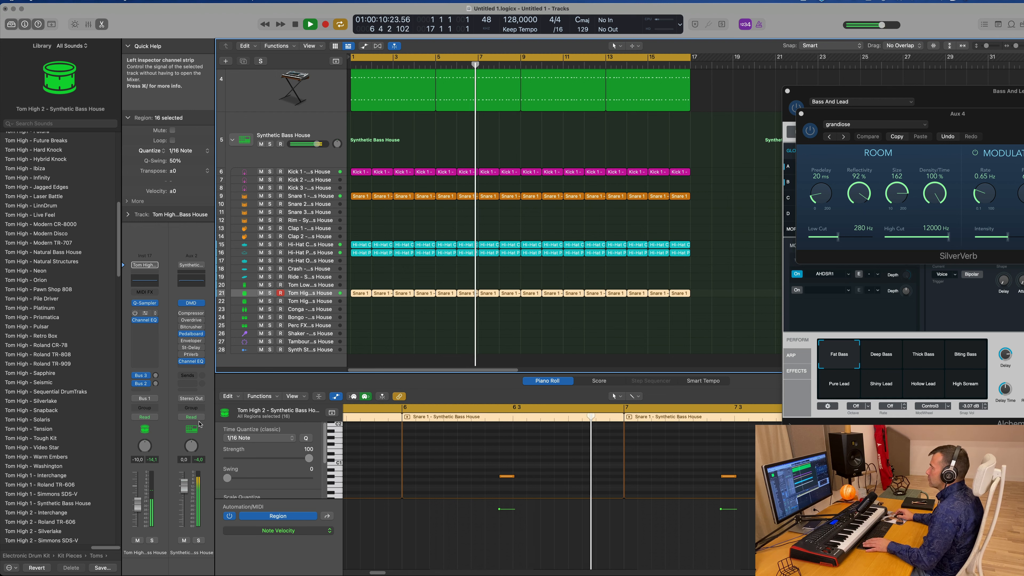
pyautogui.click(356, 289)
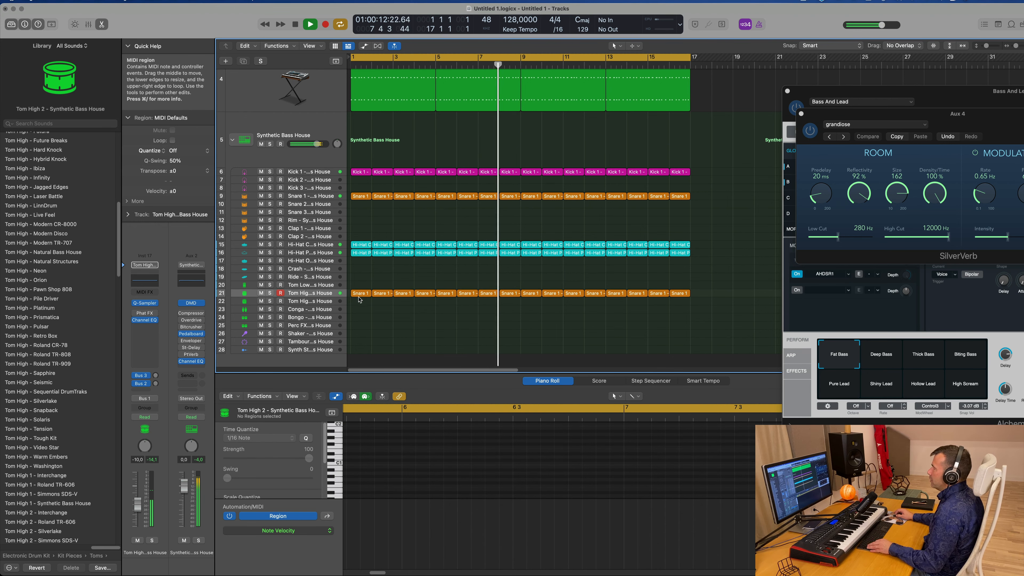
# Copy the first-bar Hi-Hat Pedal region to the start of the Tom High 1 track and restart playback
pyautogui.click(362, 245)
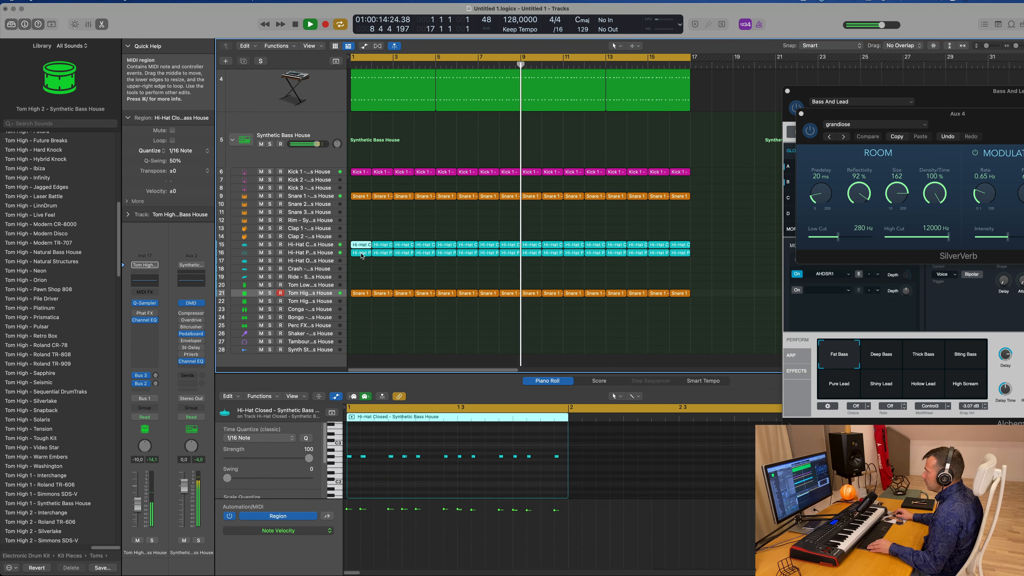
pyautogui.moveTo(362, 254); pyautogui.dragTo(356, 306)
pyautogui.press('Return')
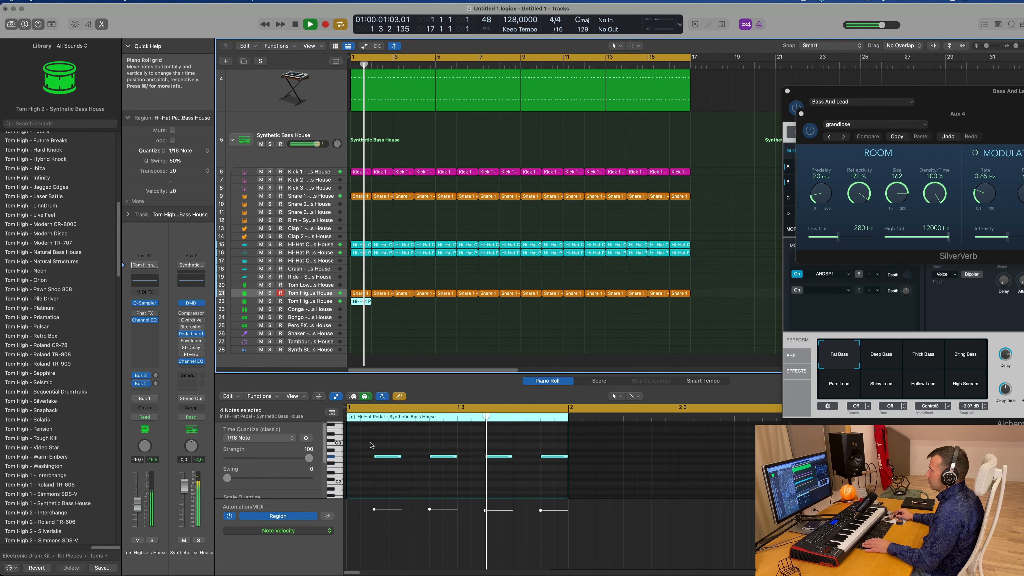
# Delete the first two notes of the Tom High 1 region and move the remaining two three sixteenths earlier
pyautogui.press('space')
pyautogui.moveTo(370, 443); pyautogui.dragTo(375, 480)
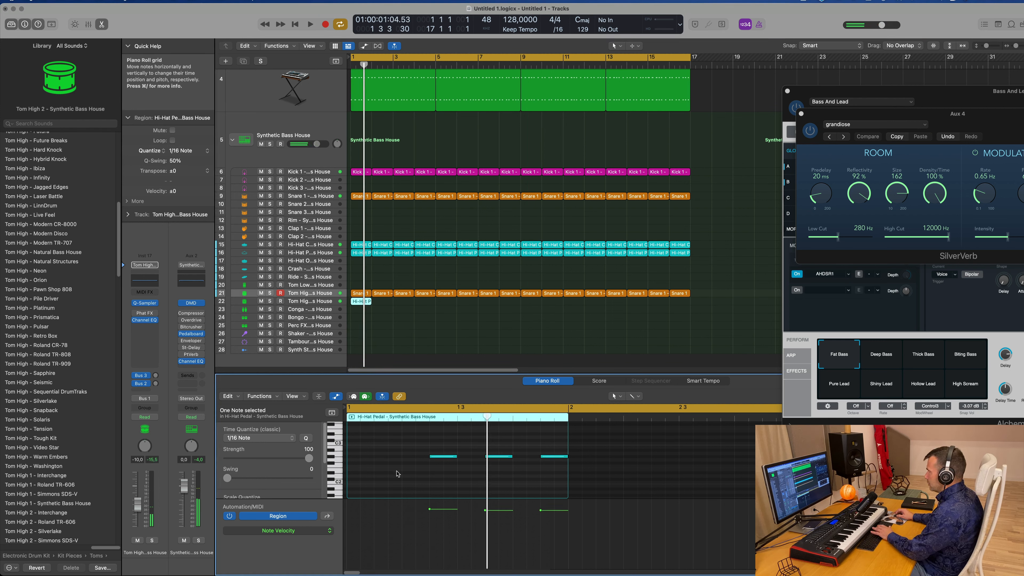
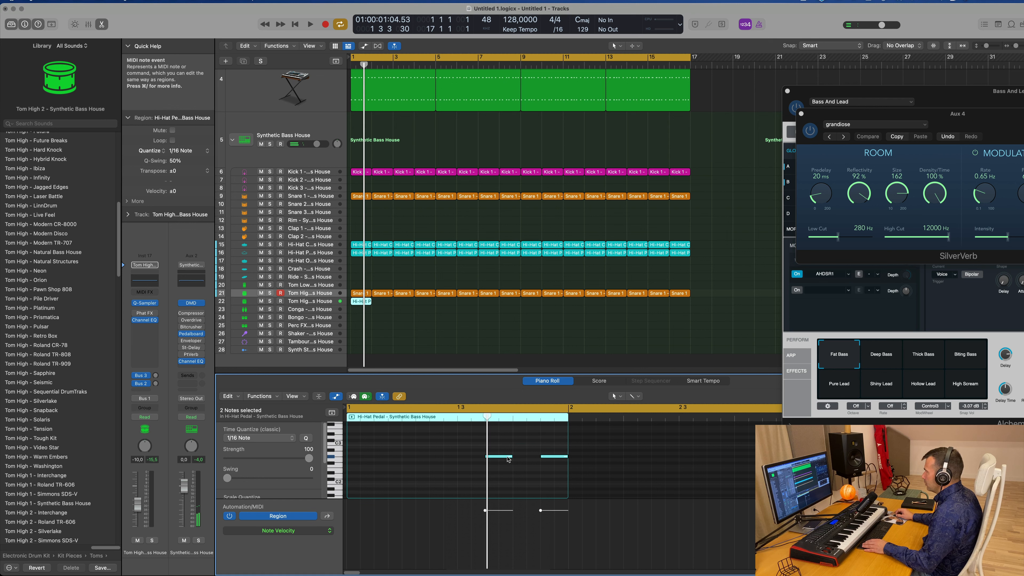
pyautogui.moveTo(508, 459); pyautogui.dragTo(466, 459)
pyautogui.press('space')
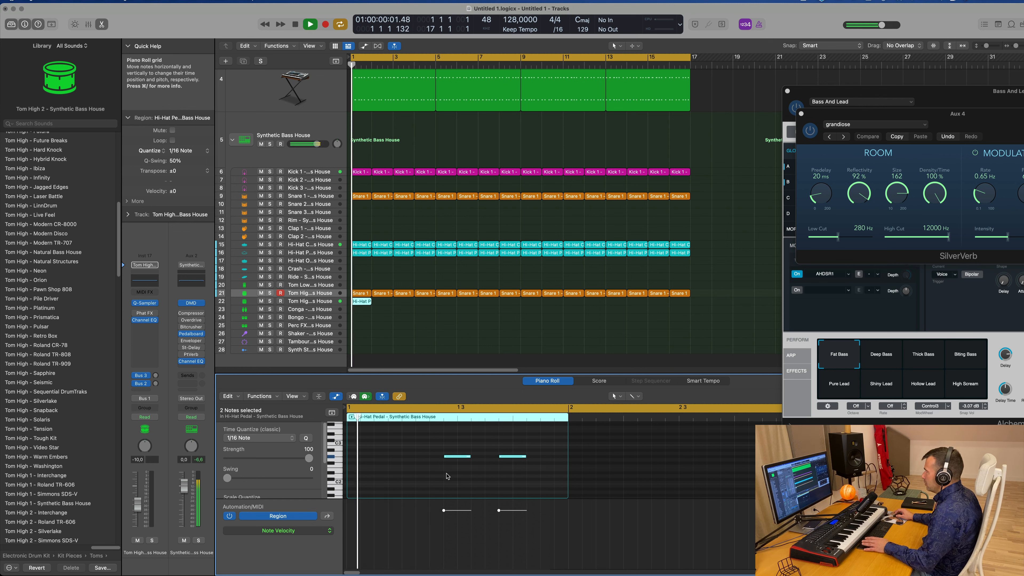
# Move the Tom High 1 region's second note an eighth later, transpose both notes down and play the result
pyautogui.click(473, 478)
pyautogui.click(518, 457)
pyautogui.press('space')
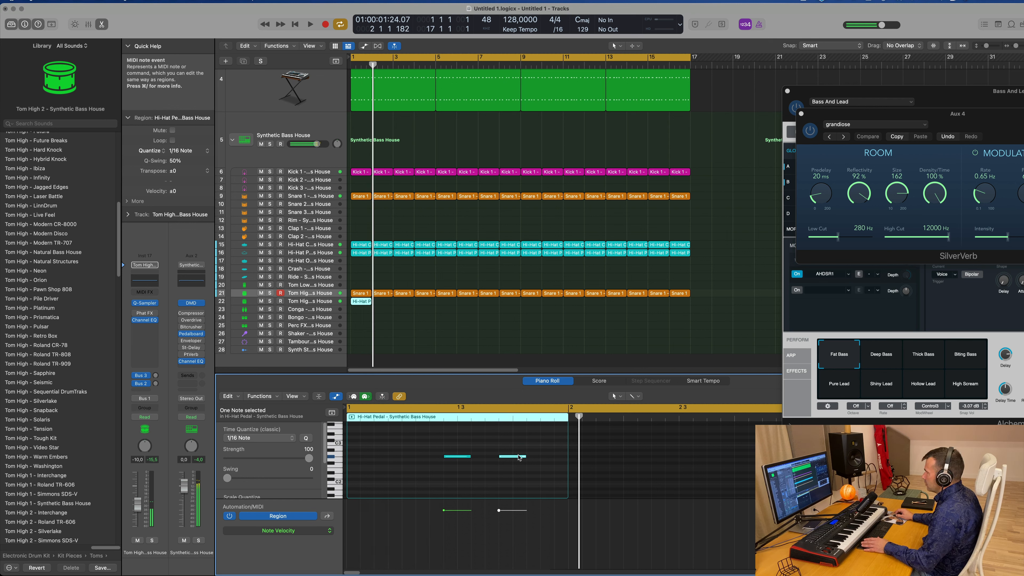
pyautogui.moveTo(519, 457); pyautogui.dragTo(545, 459)
pyautogui.press('super+a')
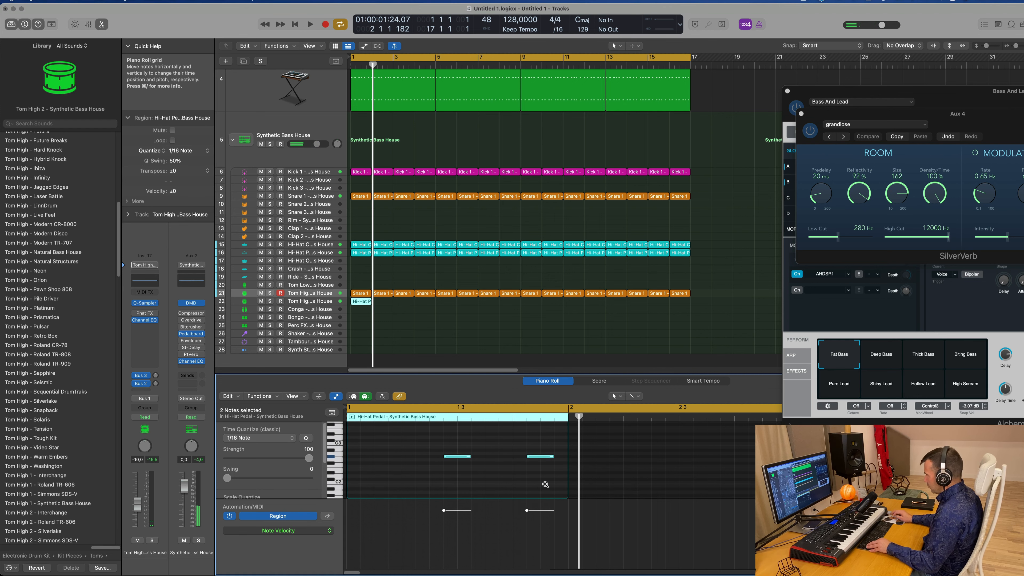
pyautogui.press('space')
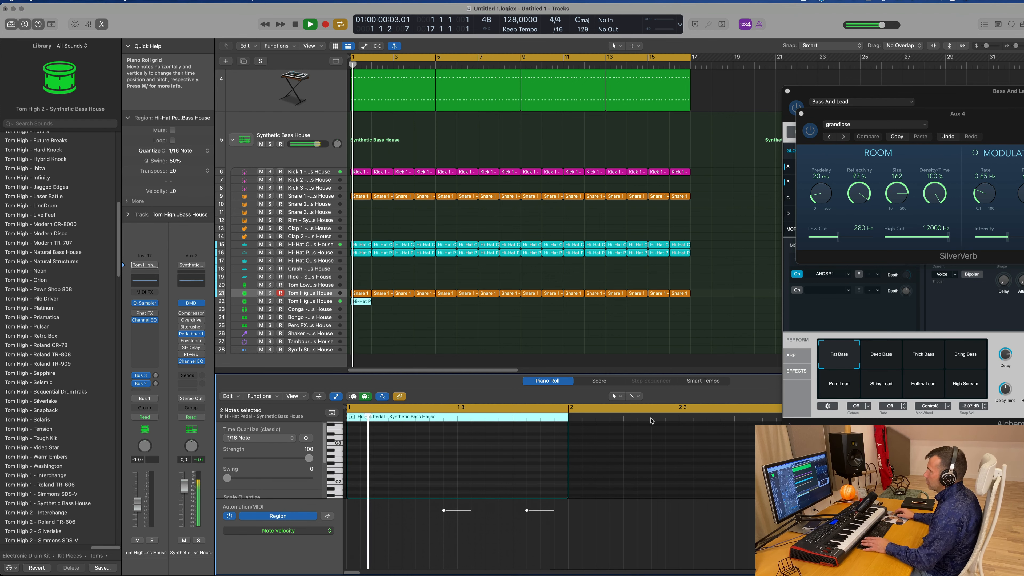
# Hide the open plug-in windows and lower the Tom High 1 track's volume to -13.6 dB
pyautogui.scroll(-2, 499, 335)
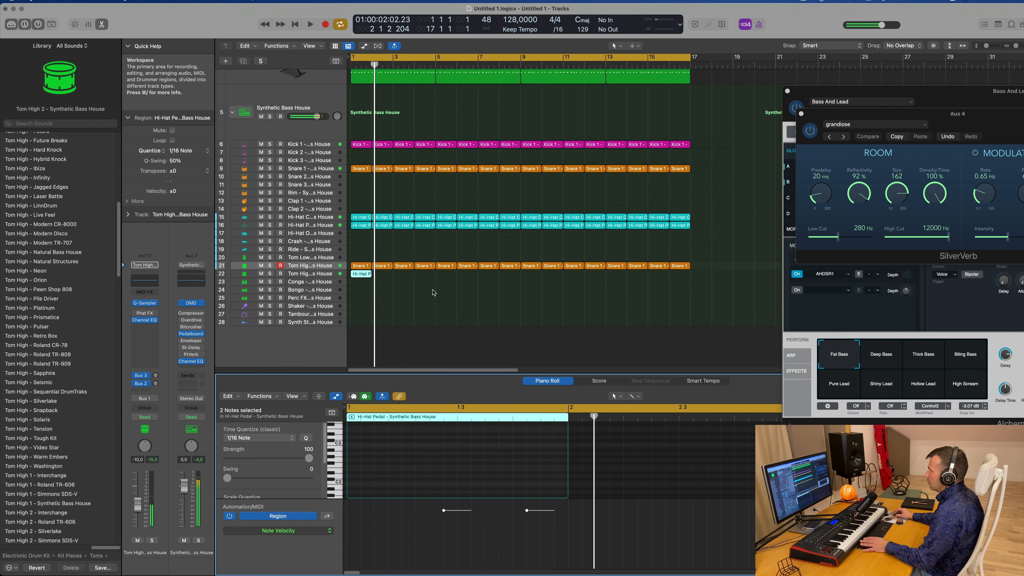
pyautogui.click(309, 274)
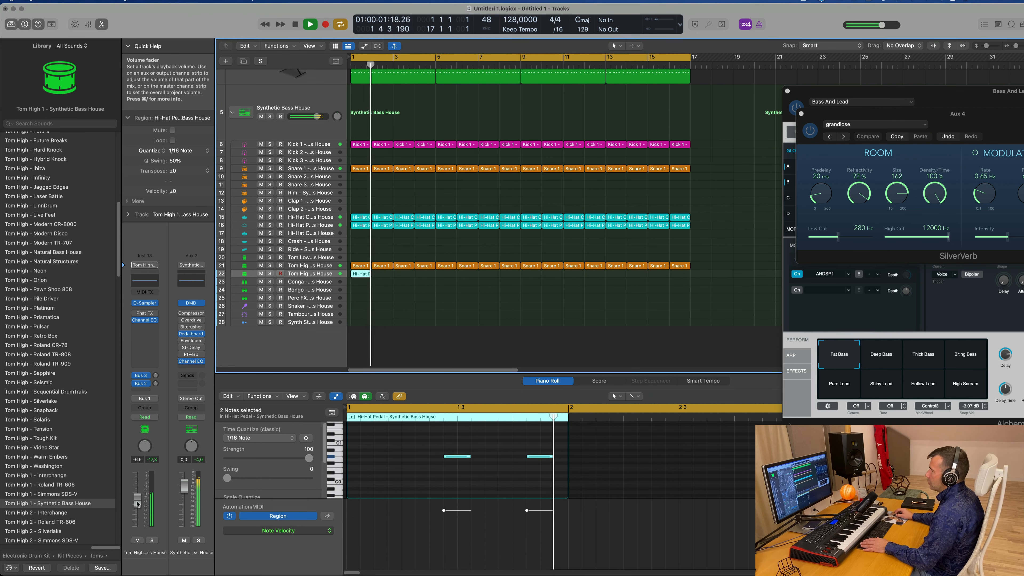
pyautogui.press('Return')
pyautogui.keyDown('ctrl'); pyautogui.keyDown('alt'); pyautogui.click(579, 480); pyautogui.keyUp('alt'); pyautogui.keyUp('ctrl')
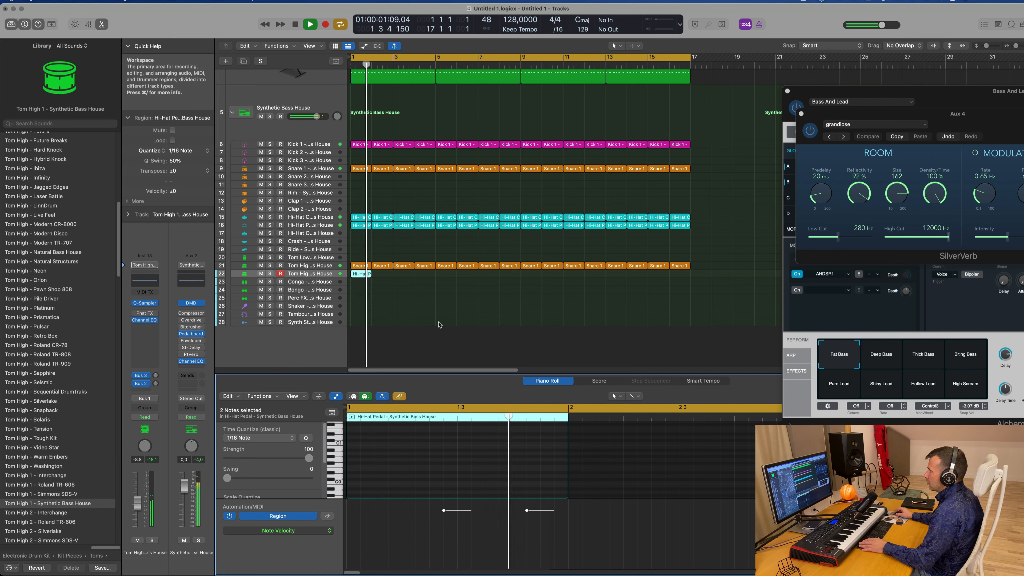
pyautogui.press('v')
pyautogui.scroll(2, 404, 314)
pyautogui.press('Return')
pyautogui.click(329, 291)
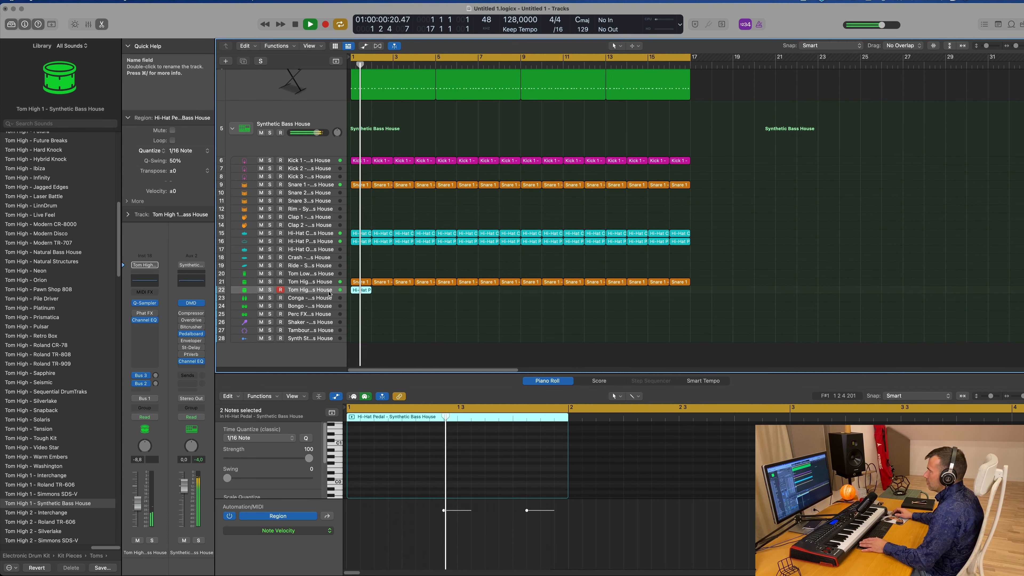
pyautogui.moveTo(132, 505); pyautogui.dragTo(138, 511)
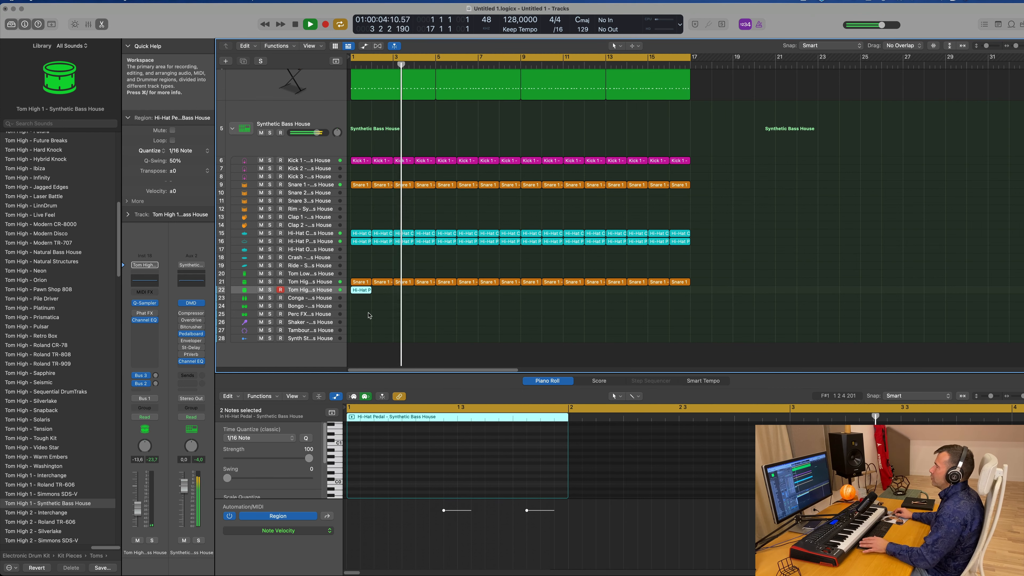
# Repeat the first-bar Tom High 1 region to fill the track through bar 16, then deselect the regions
pyautogui.press('super+r')
pyautogui.press('super+r')
pyautogui.press('super+r')
pyautogui.press('super+r')
pyautogui.press('super+r')
pyautogui.press('super+r')
pyautogui.press('super+r')
pyautogui.press('super+r')
pyautogui.press('super+r')
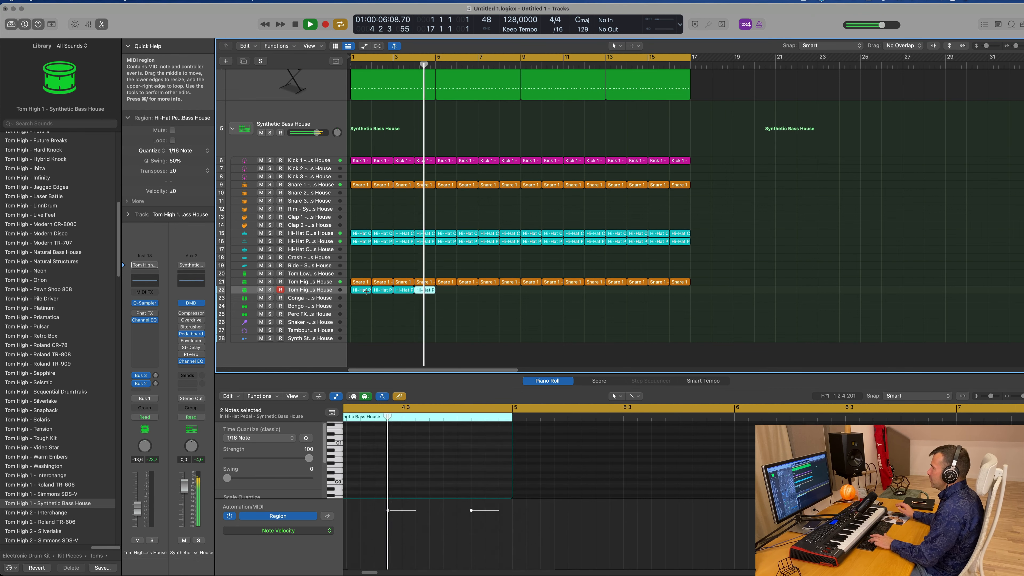
pyautogui.press('super+r')
pyautogui.press('super+r')
pyautogui.press('super+r')
pyautogui.press('super+r')
pyautogui.press('super+r')
pyautogui.press('super+r')
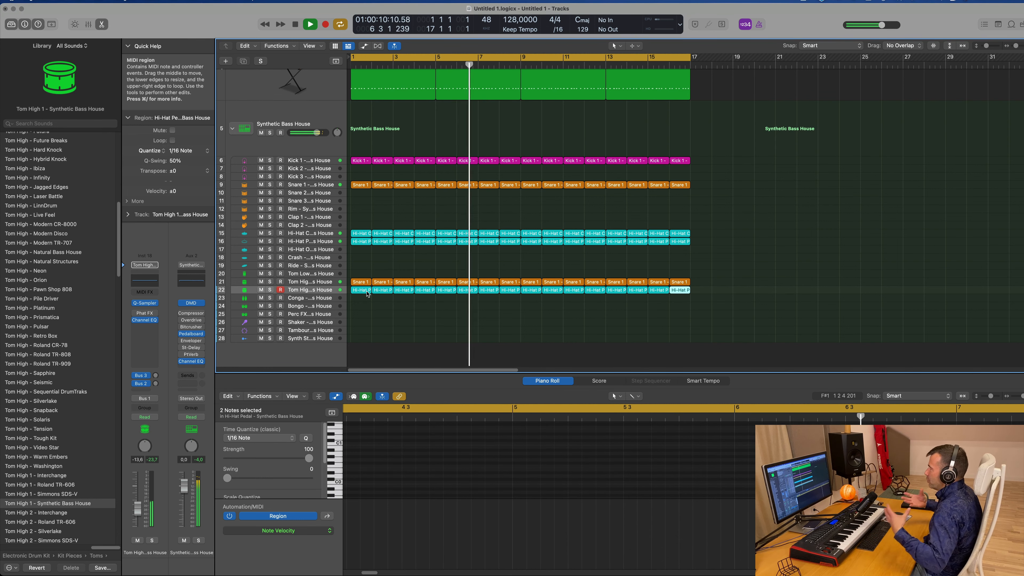
pyautogui.click(349, 303)
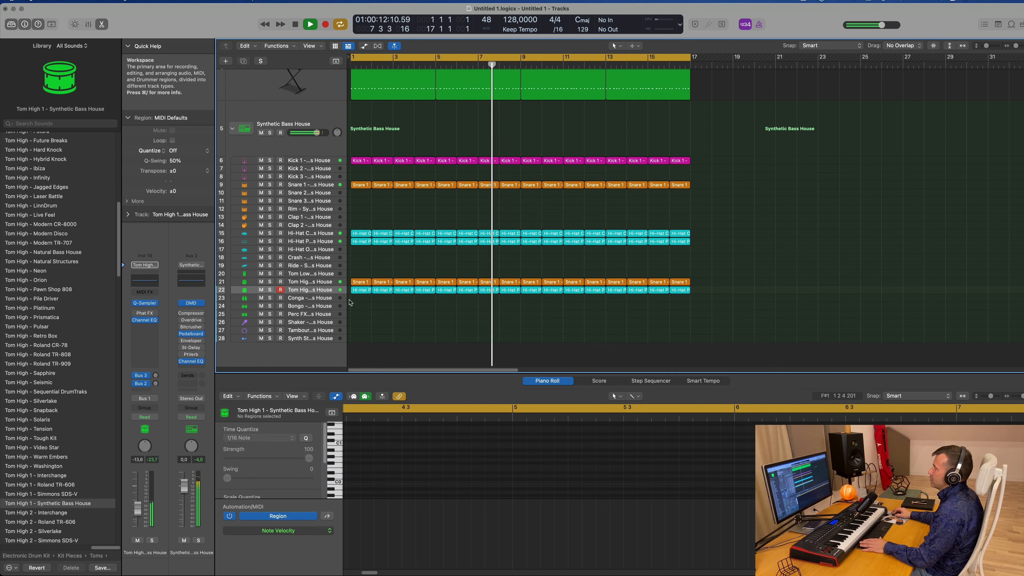
# Copy the first-bar Hi-Hat Closed region to the start of the Conga track and play it back briefly
pyautogui.click(360, 242)
pyautogui.moveTo(360, 236); pyautogui.dragTo(358, 301)
pyautogui.press('space')
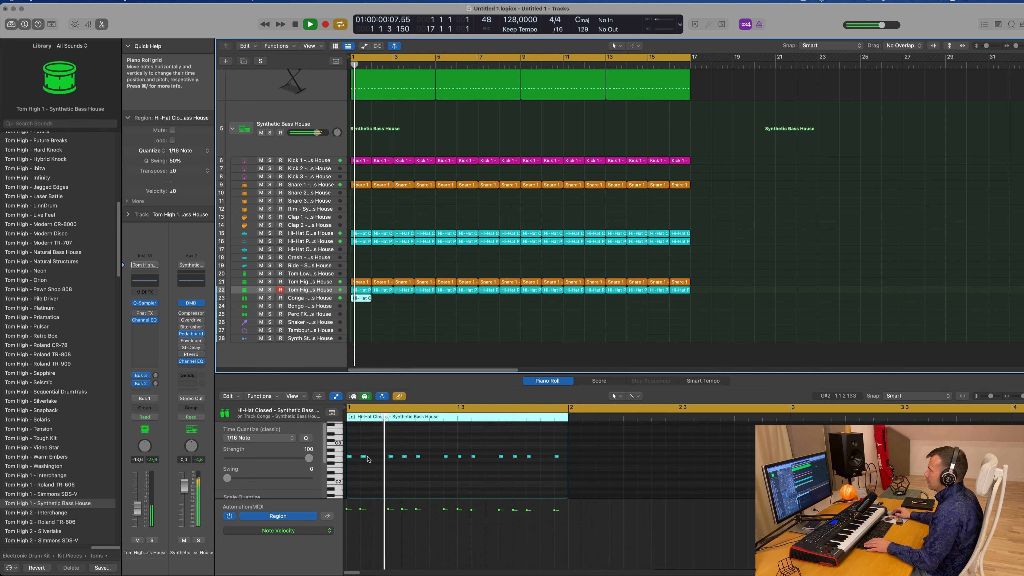
pyautogui.press('space')
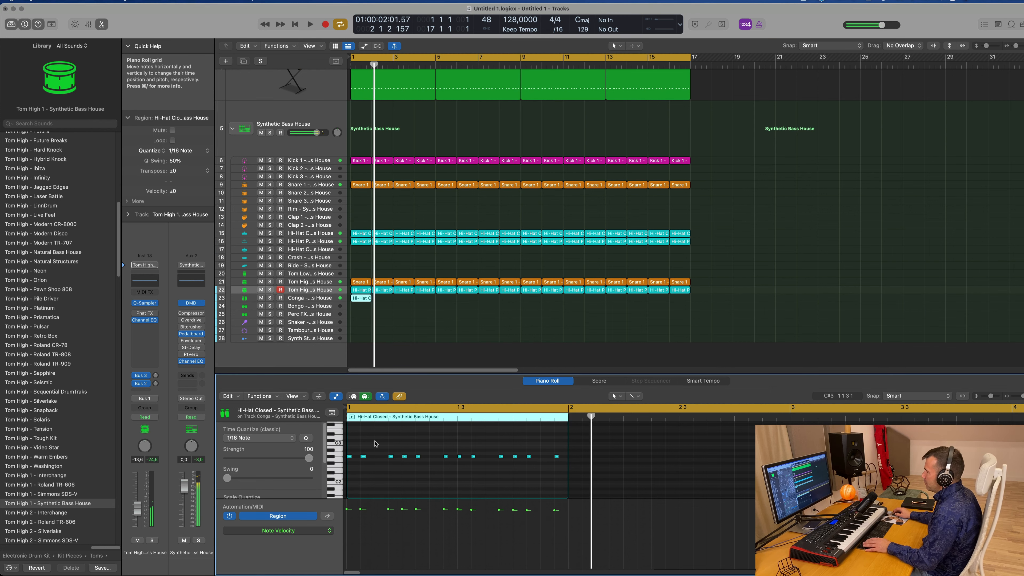
# Select all notes in the Conga track's Hi-Hat Closed region and transpose them down during playback
pyautogui.press('space')
pyautogui.scroll(3, 404, 460)
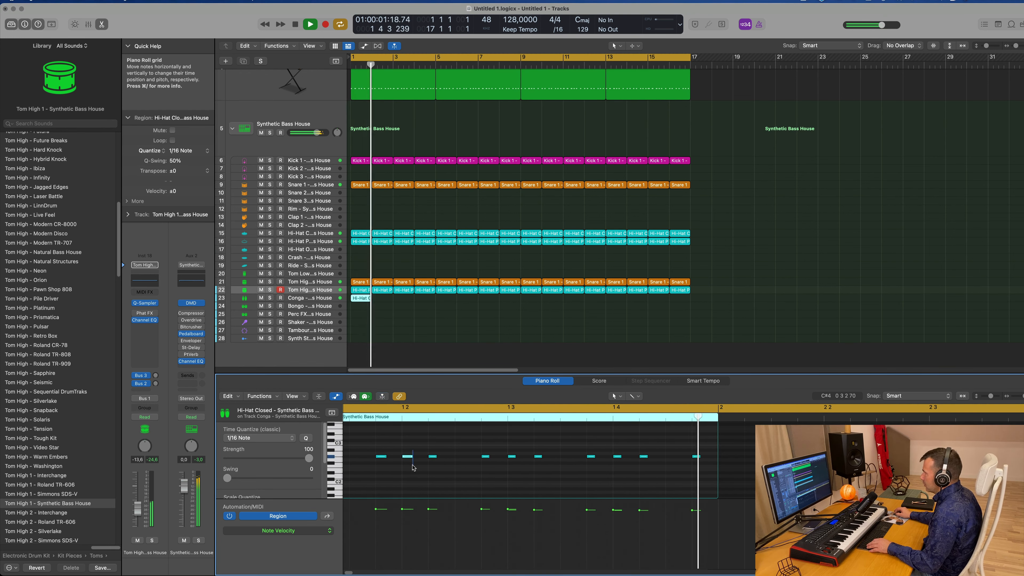
pyautogui.click(413, 456)
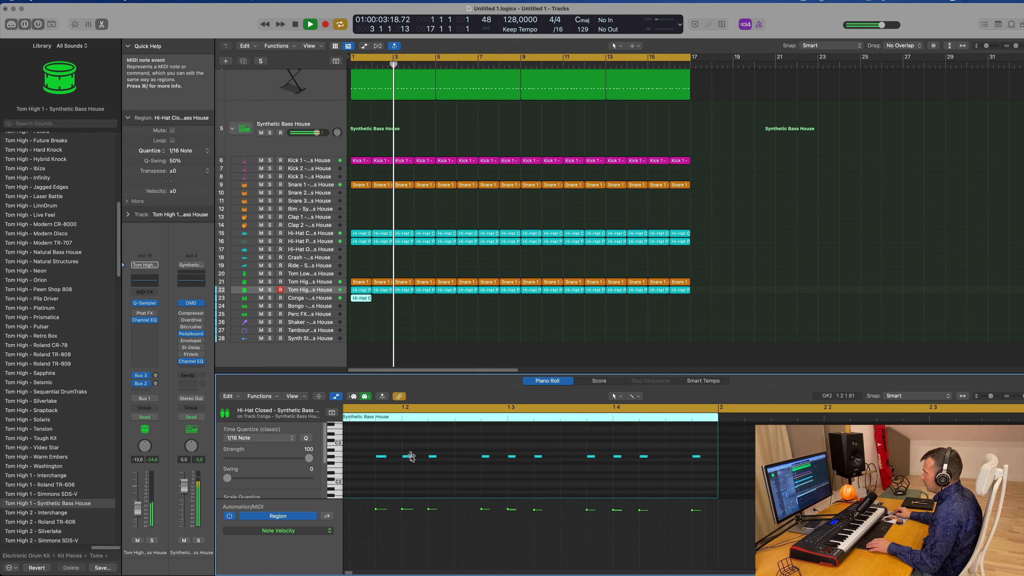
pyautogui.press('space')
pyautogui.press('space')
pyautogui.scroll(-3, 417, 452)
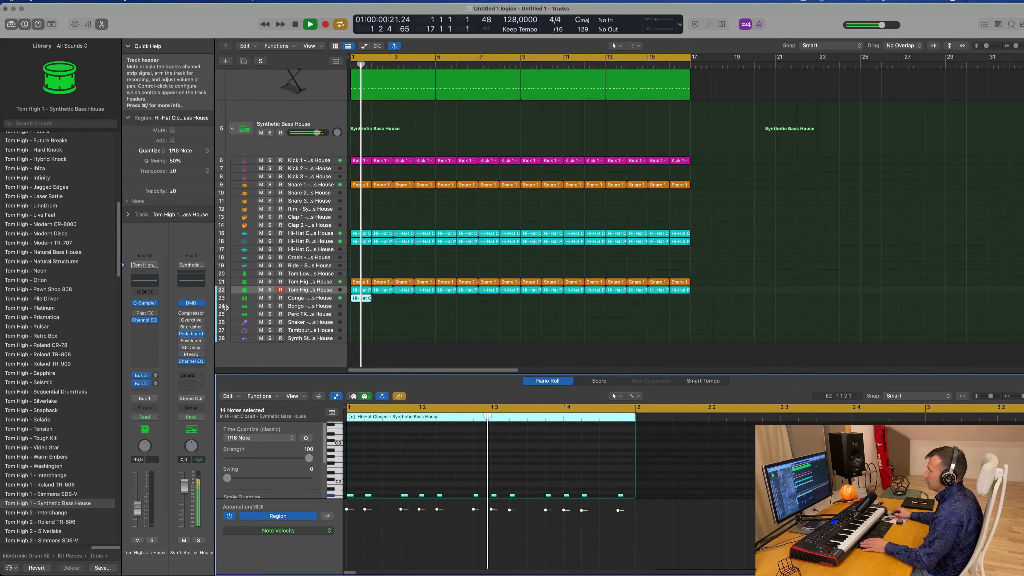
# Delete notes from the Conga region to leave a sparser six-note pattern, with the Conga track selected for listening
pyautogui.scroll(-3, 423, 445)
pyautogui.scroll(2, 423, 446)
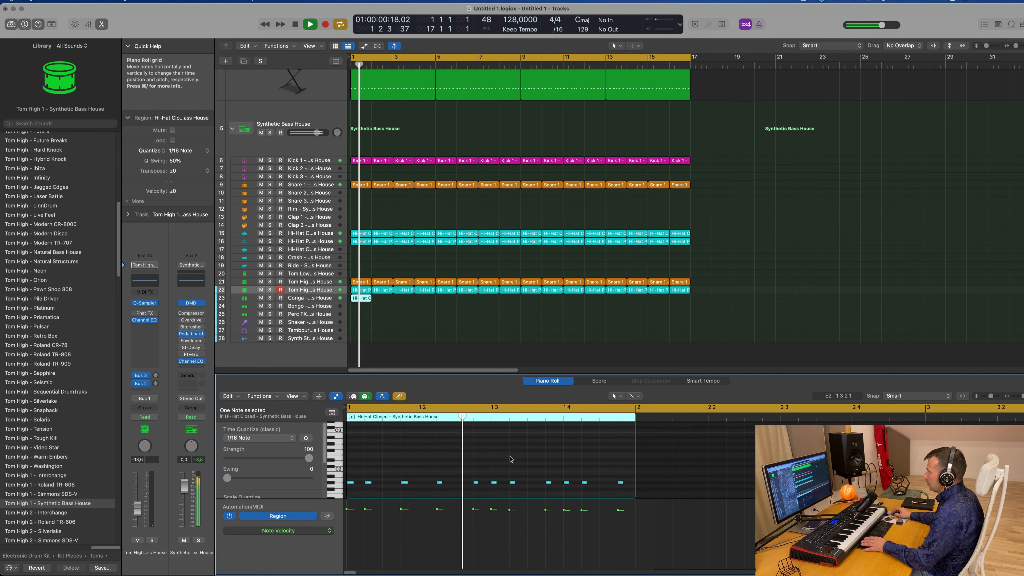
pyautogui.press('space')
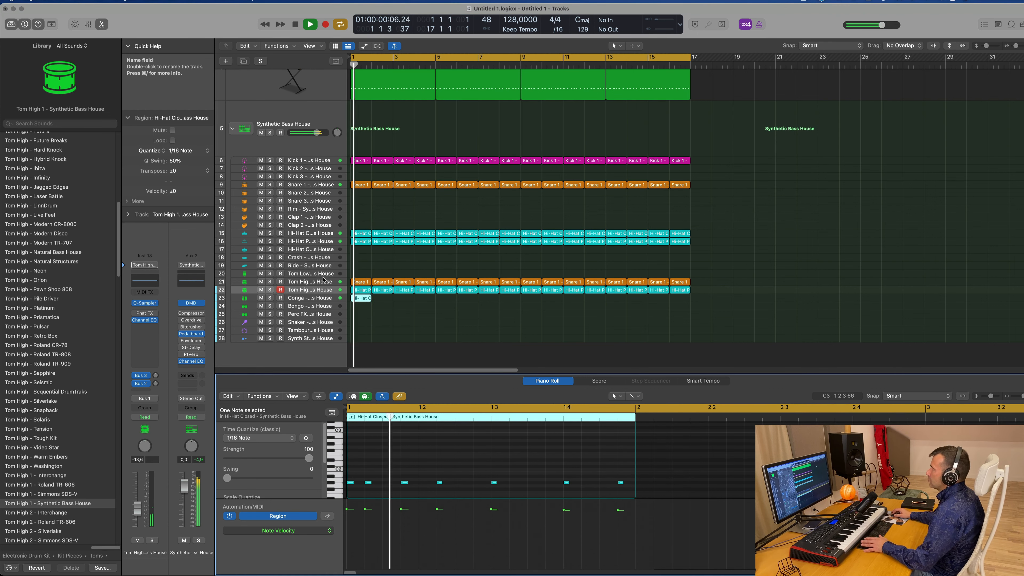
pyautogui.click(328, 299)
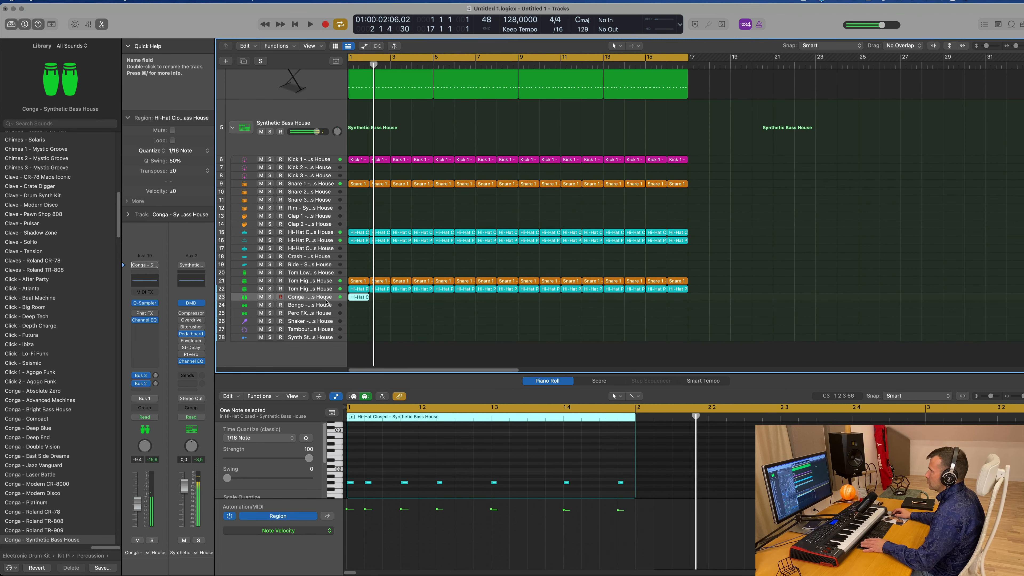
pyautogui.moveTo(378, 467); pyautogui.dragTo(363, 492)
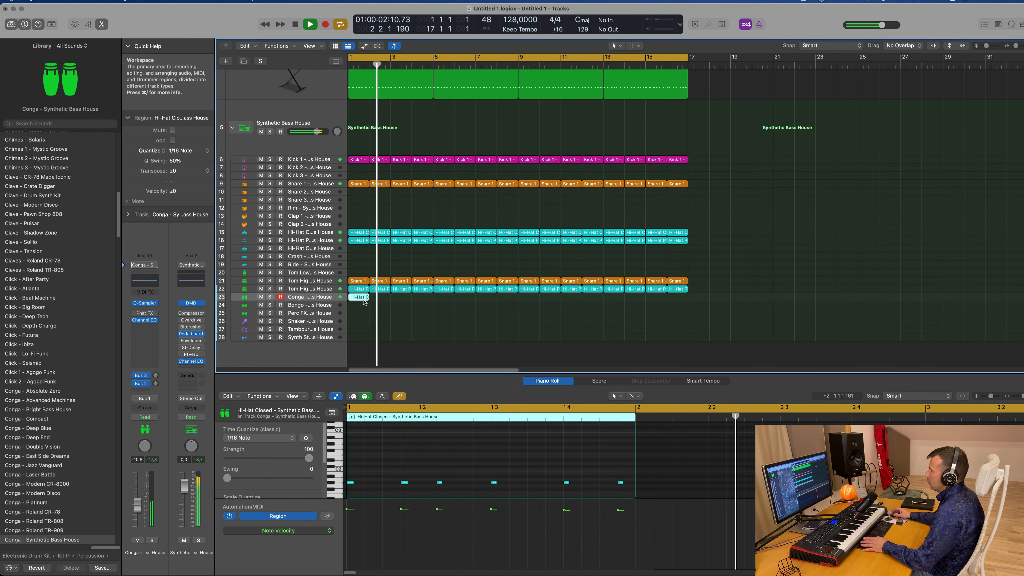
# Repeat the first-bar Conga region to fill the track through bar 16 and restart playback from the beginning
pyautogui.press('super+3')
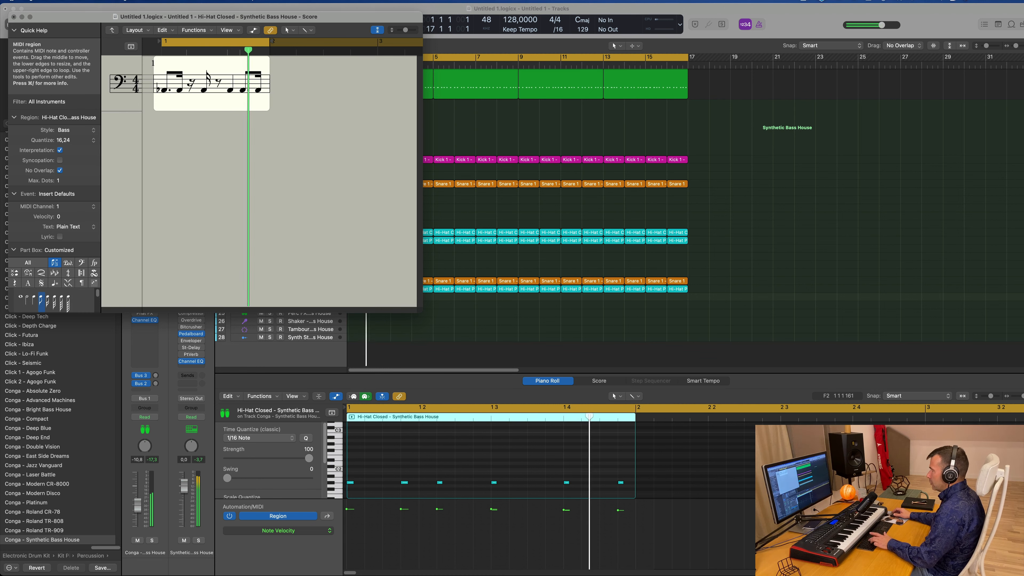
pyautogui.click(13, 18)
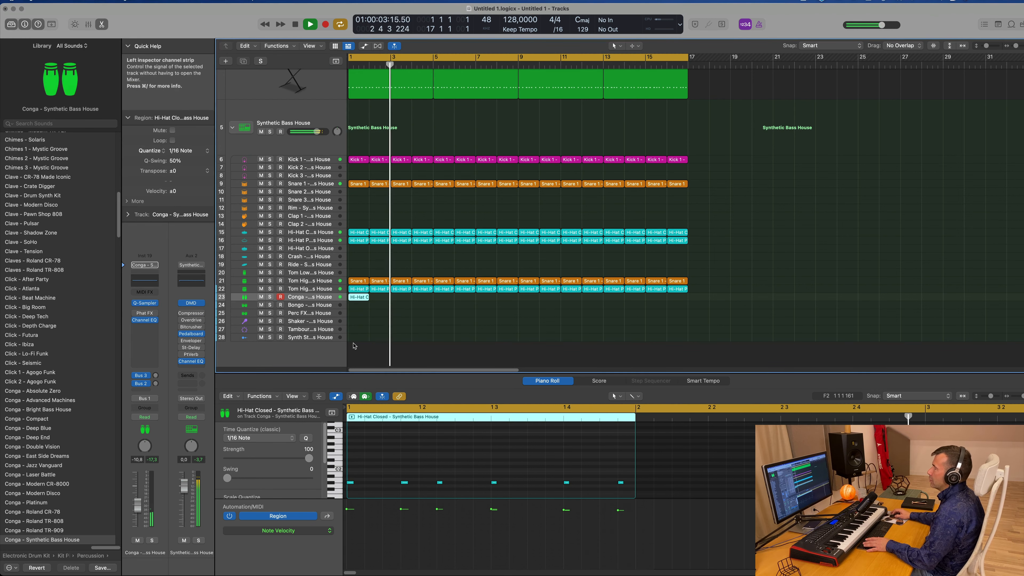
pyautogui.press('super+r')
pyautogui.press('super+r')
pyautogui.press('super+r')
pyautogui.press('super+r')
pyautogui.press('super+r')
pyautogui.press('super+r')
pyautogui.press('super+r')
pyautogui.press('super+r')
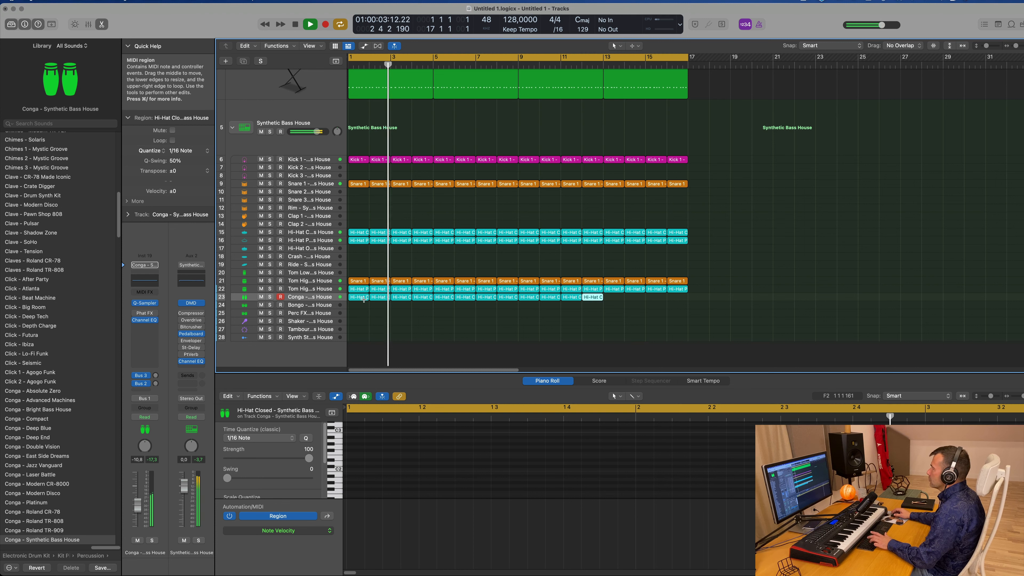
pyautogui.press('Return')
# Select the Conga track, lower its volume to -12.8 dB and raise its Bus 2 delay send to -4.6 dB
pyautogui.click(315, 297)
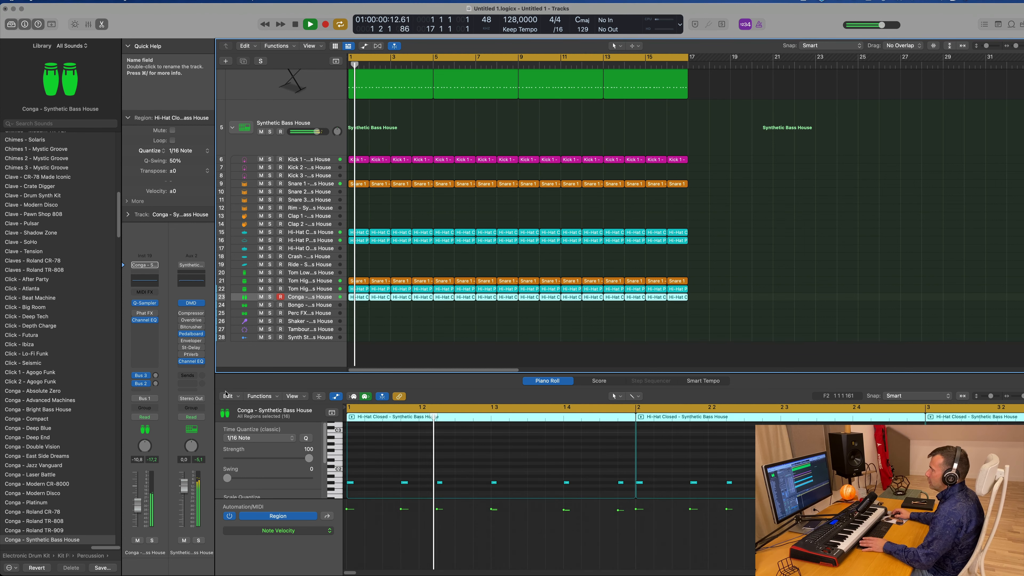
pyautogui.press('Return')
pyautogui.moveTo(137, 510); pyautogui.dragTo(137, 511)
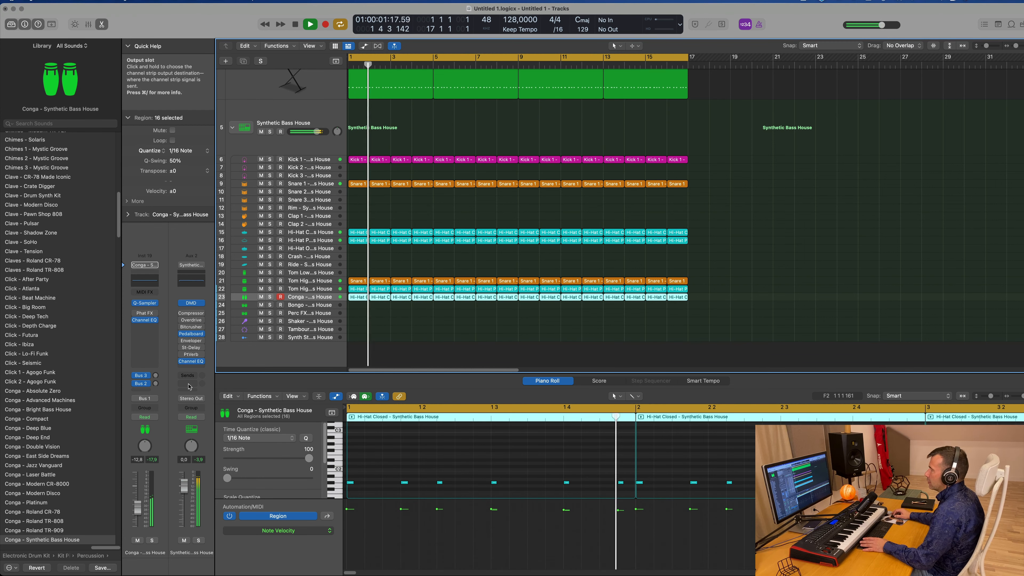
pyautogui.click(156, 376)
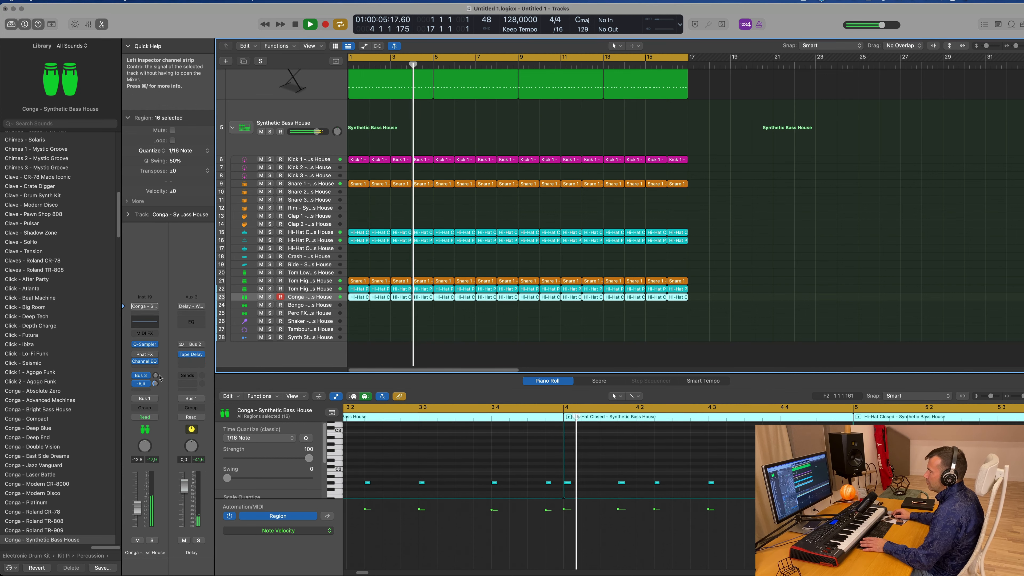
pyautogui.moveTo(156, 385); pyautogui.dragTo(158, 383)
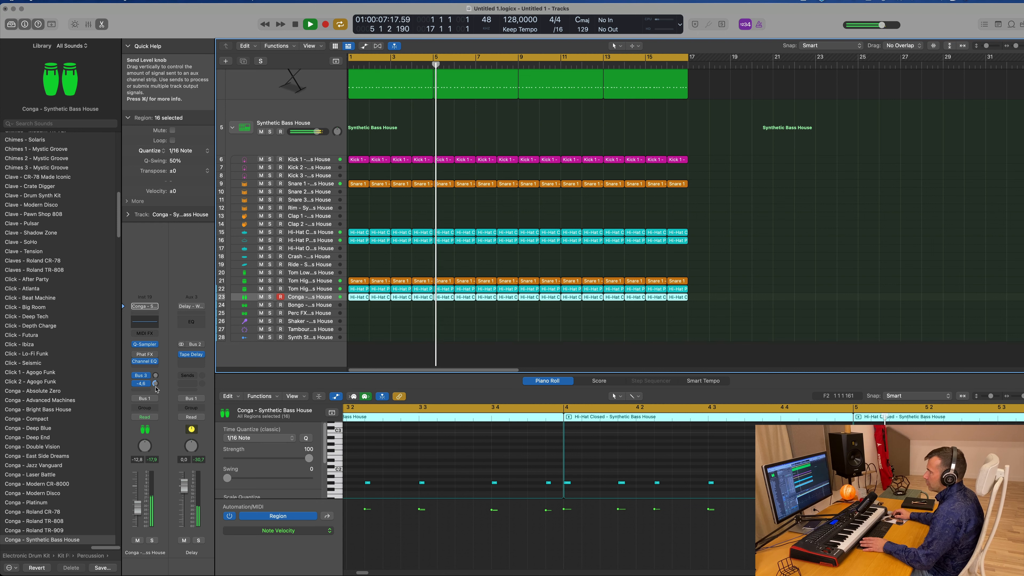
# Add a Channel EQ low cut at 200 Hz, 24 dB/Oct, to the Delay bus and lower the Conga volume to -14.6 dB
pyautogui.click(191, 322)
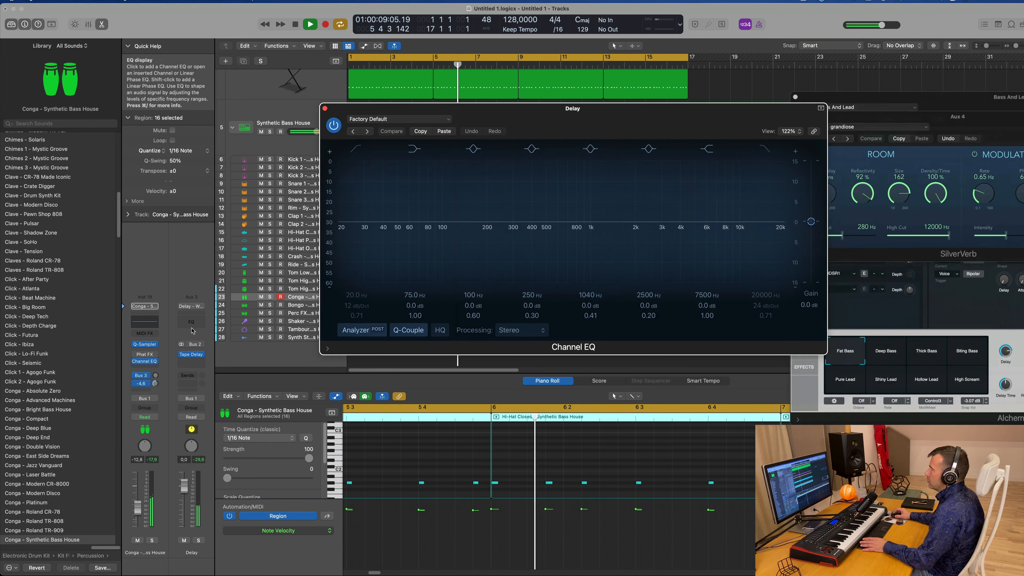
pyautogui.click(353, 153)
pyautogui.moveTo(355, 193); pyautogui.dragTo(466, 194)
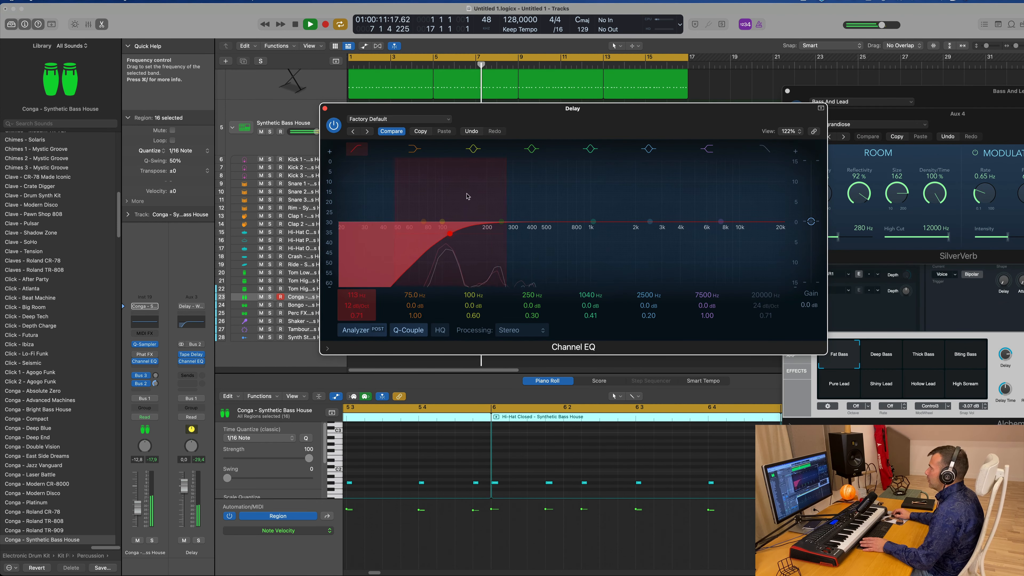
pyautogui.moveTo(360, 306); pyautogui.dragTo(357, 278)
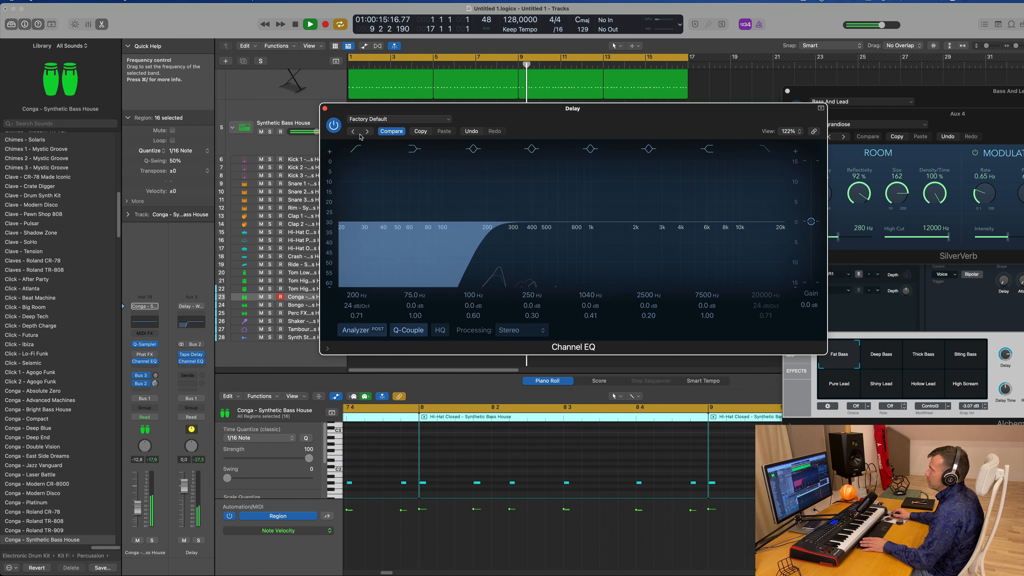
pyautogui.click(325, 109)
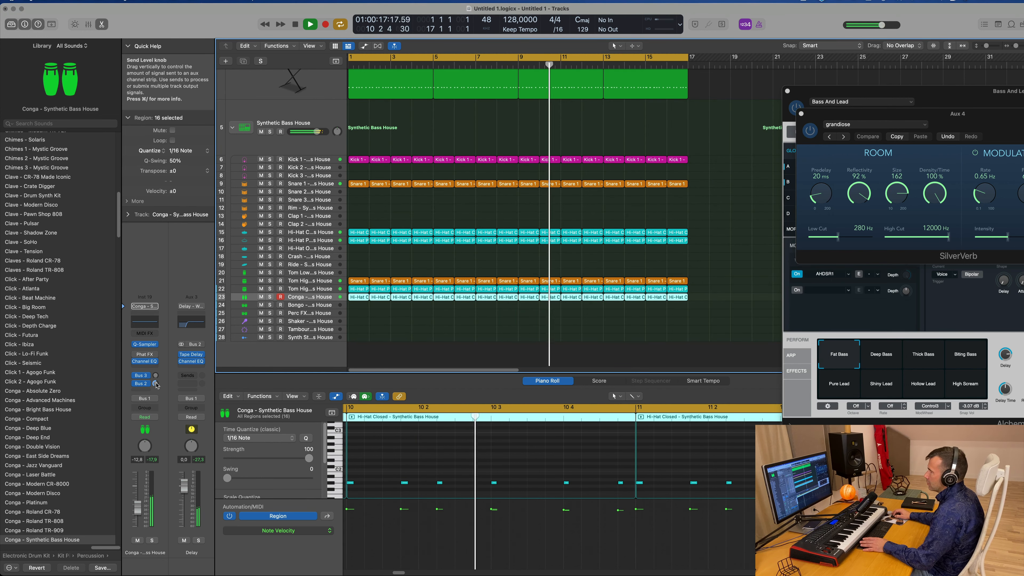
pyautogui.moveTo(139, 507); pyautogui.dragTo(141, 510)
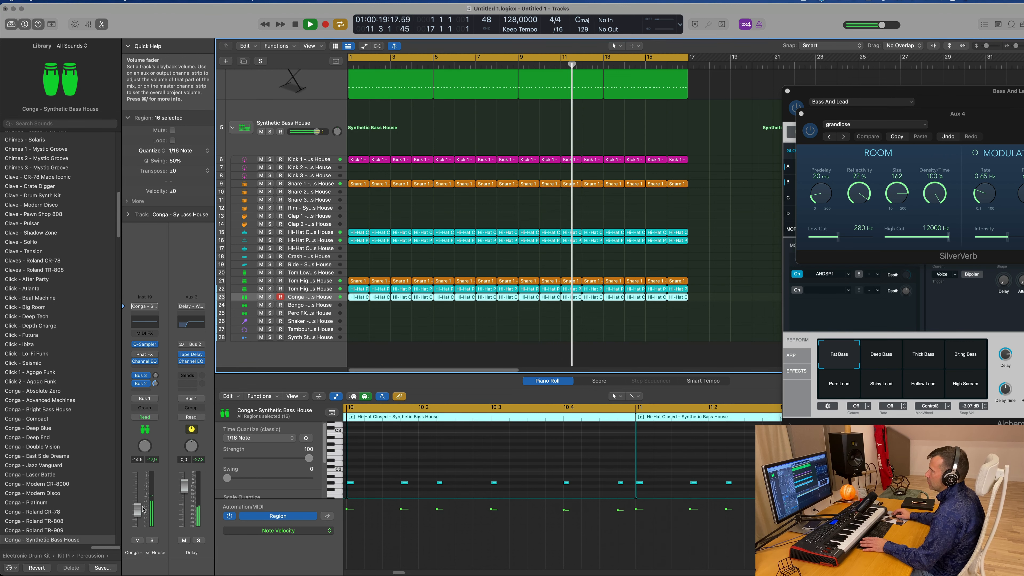
# Copy the first-bar Hi-Hat Pedal region to the start of the Shaker track and shorten its four notes to half length
pyautogui.scroll(-2, 361, 226)
pyautogui.click(361, 225)
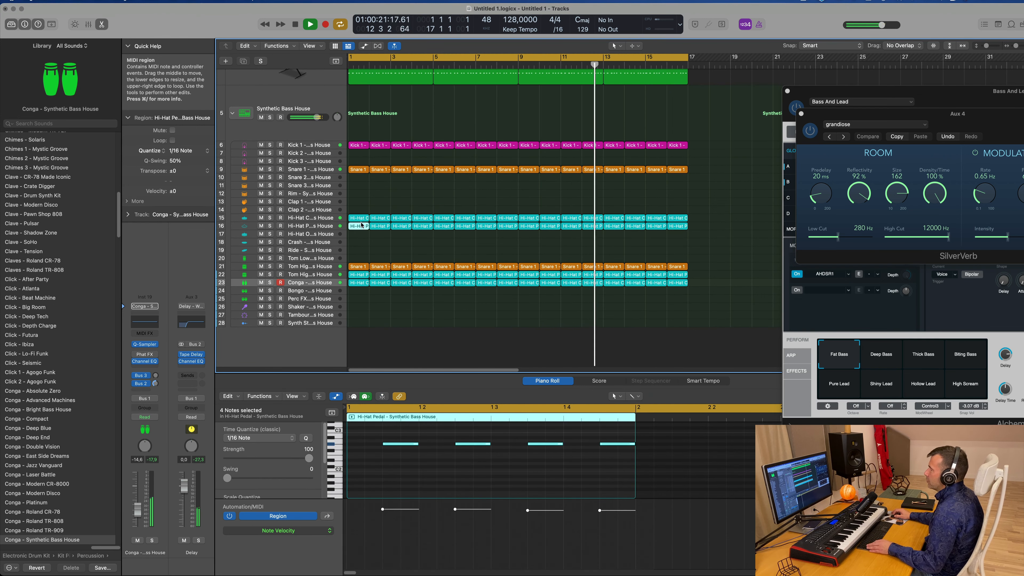
pyautogui.moveTo(360, 228); pyautogui.dragTo(356, 309)
pyautogui.press('space')
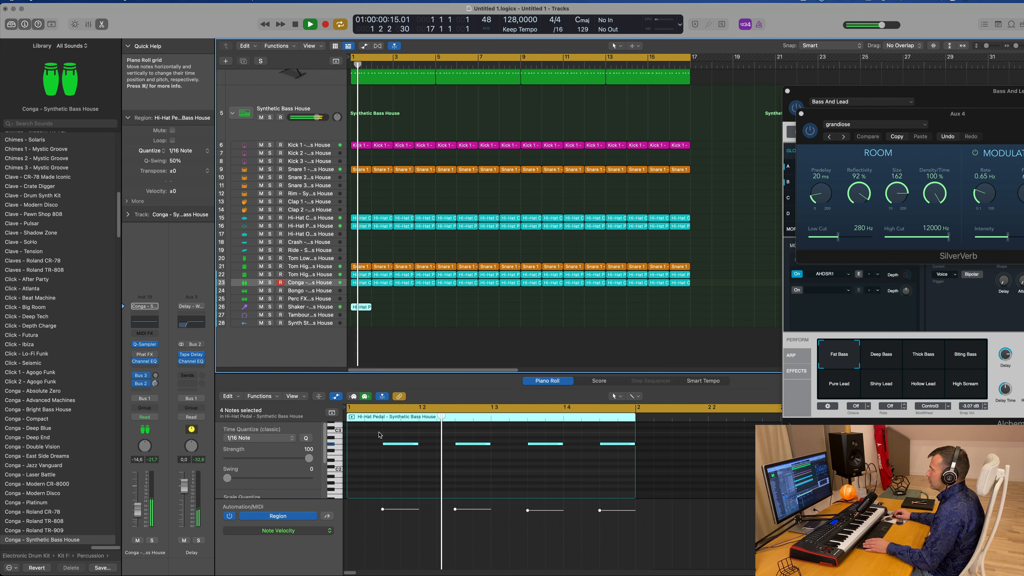
pyautogui.moveTo(417, 444); pyautogui.dragTo(399, 445)
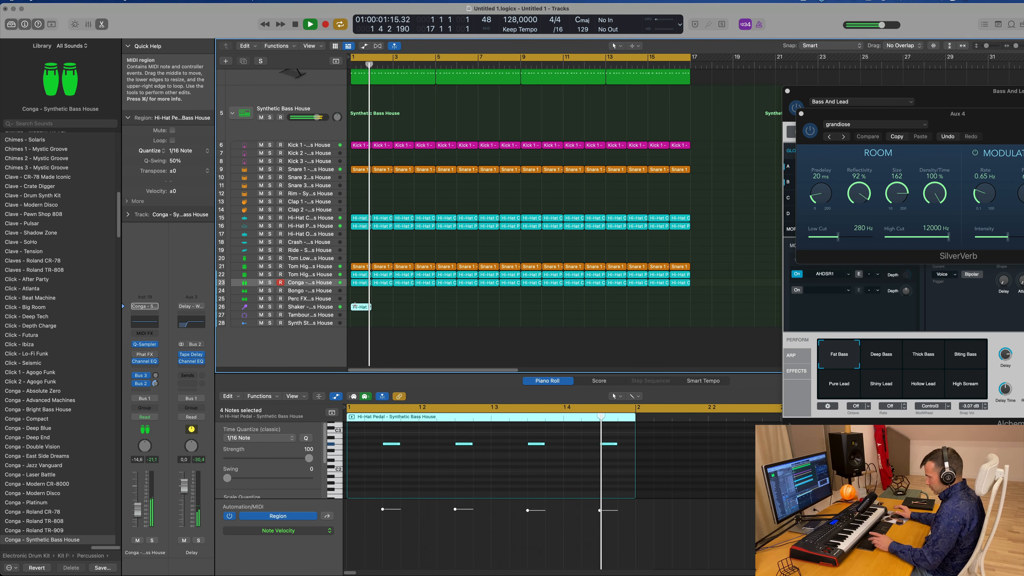
# Repeat the first-bar Shaker region to fill the track through bar 16 and restart playback from the beginning
pyautogui.press('super+r')
pyautogui.press('super+r')
pyautogui.press('super+r')
pyautogui.press('super+r')
pyautogui.press('super+r')
pyautogui.press('super+r')
pyautogui.press('super+r')
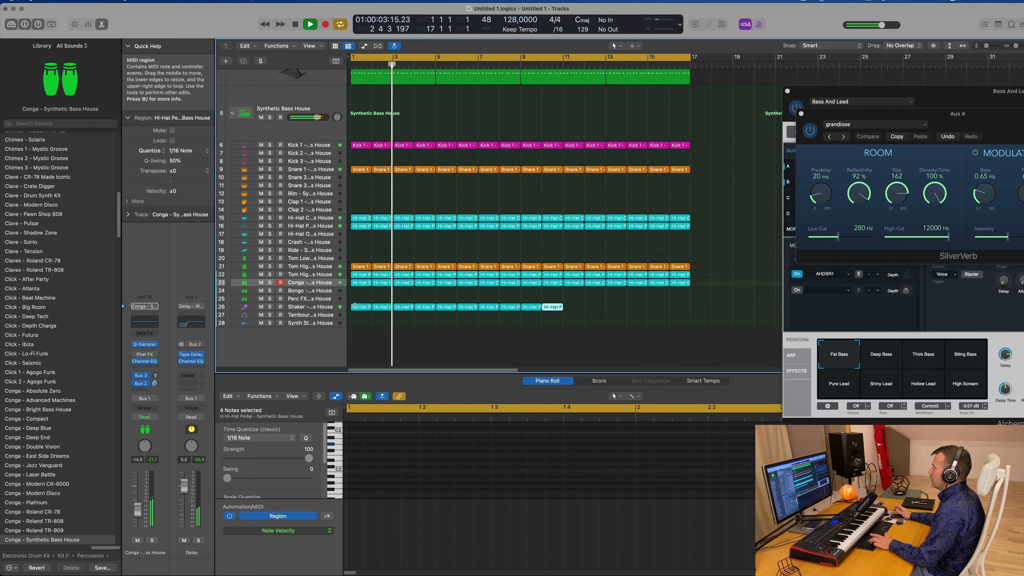
pyautogui.press('Return')
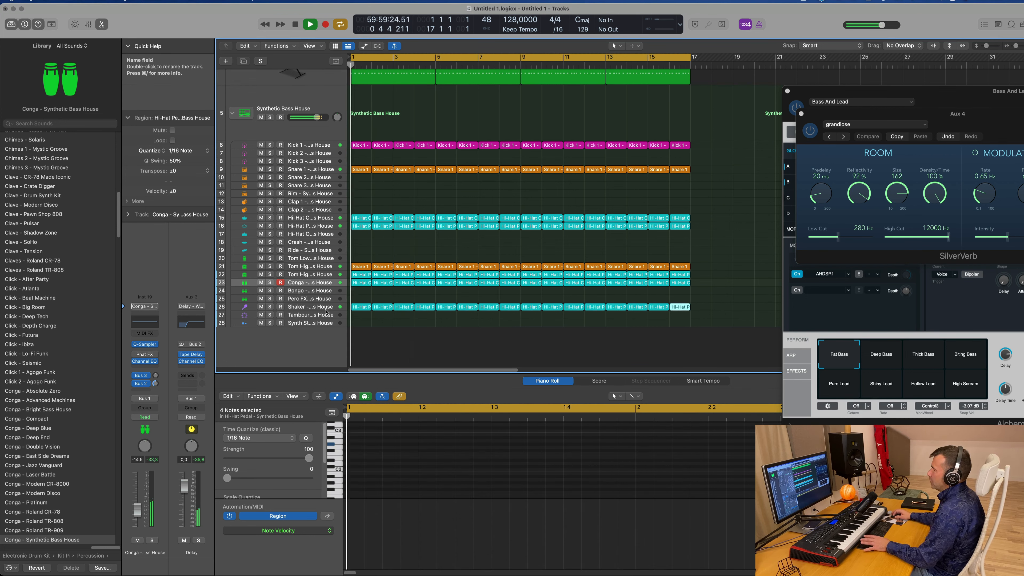
# Select the Shaker track and all its notes, lower its volume to -11.6 dB and set its Bus 2 delay send to -2.7 dB
pyautogui.click(314, 307)
pyautogui.press('Return')
pyautogui.click(377, 467)
pyautogui.press('super+a')
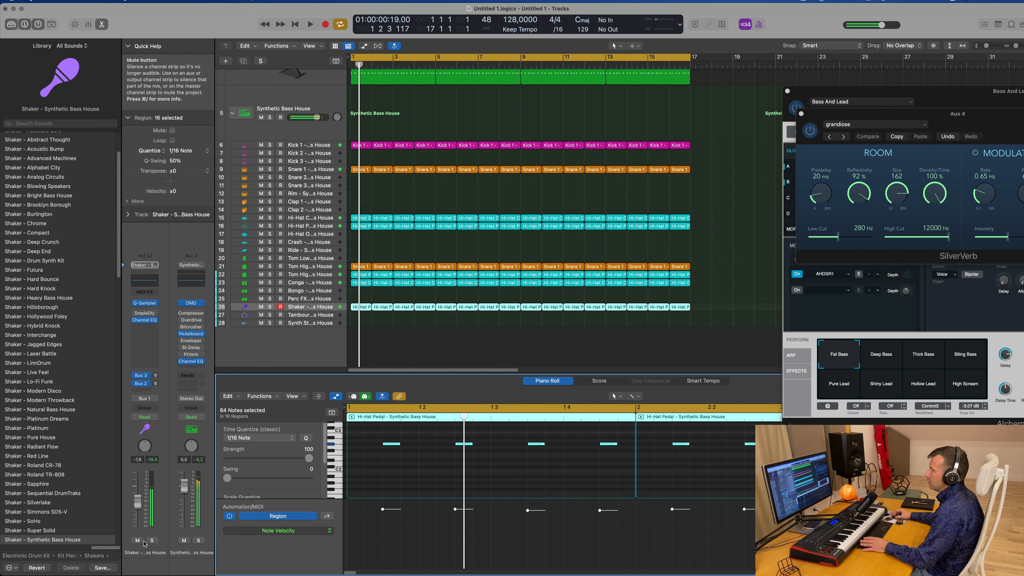
pyautogui.moveTo(138, 502); pyautogui.dragTo(138, 507)
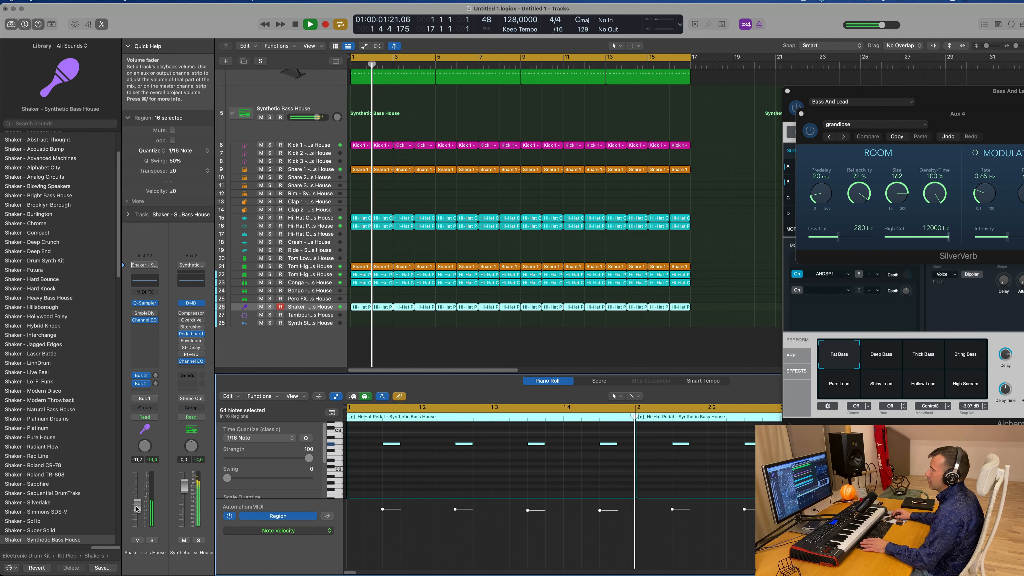
pyautogui.press('Return')
pyautogui.click(156, 387)
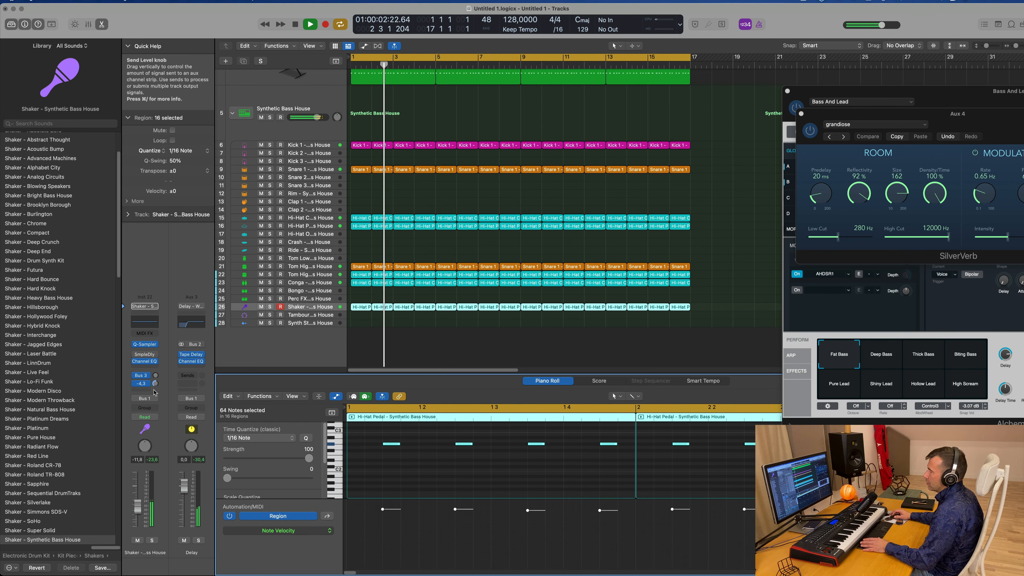
pyautogui.moveTo(156, 387); pyautogui.dragTo(158, 388)
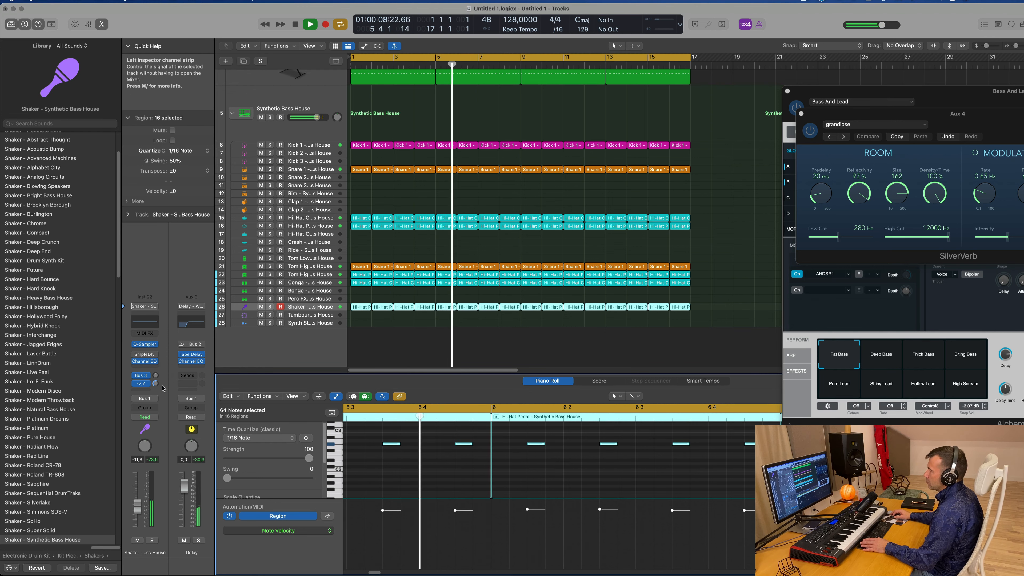
pyautogui.scroll(10, 383, 298)
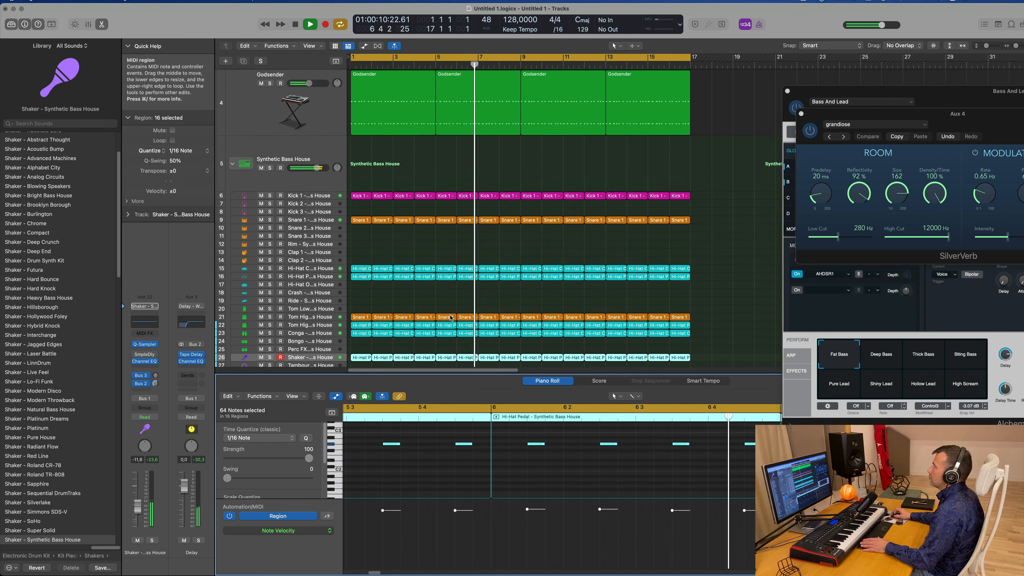
pyautogui.scroll(-3, 513, 306)
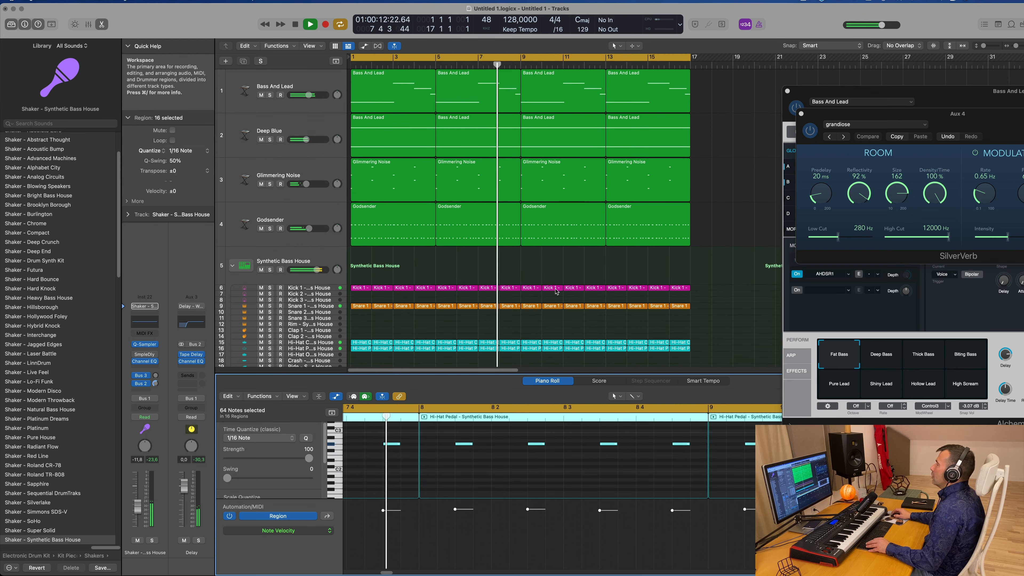
pyautogui.click(574, 294)
pyautogui.click(808, 2)
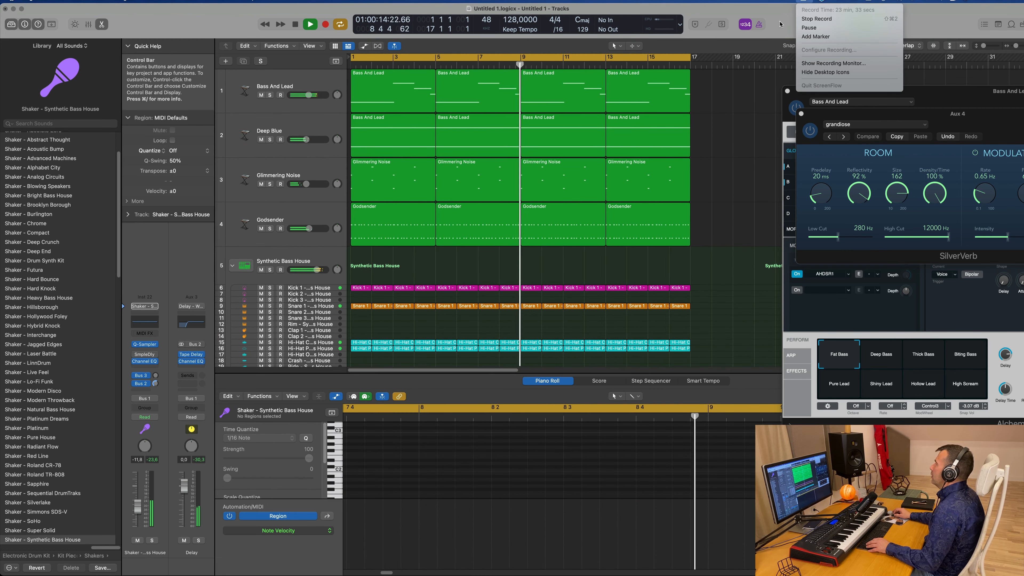
pyautogui.click(808, 1)
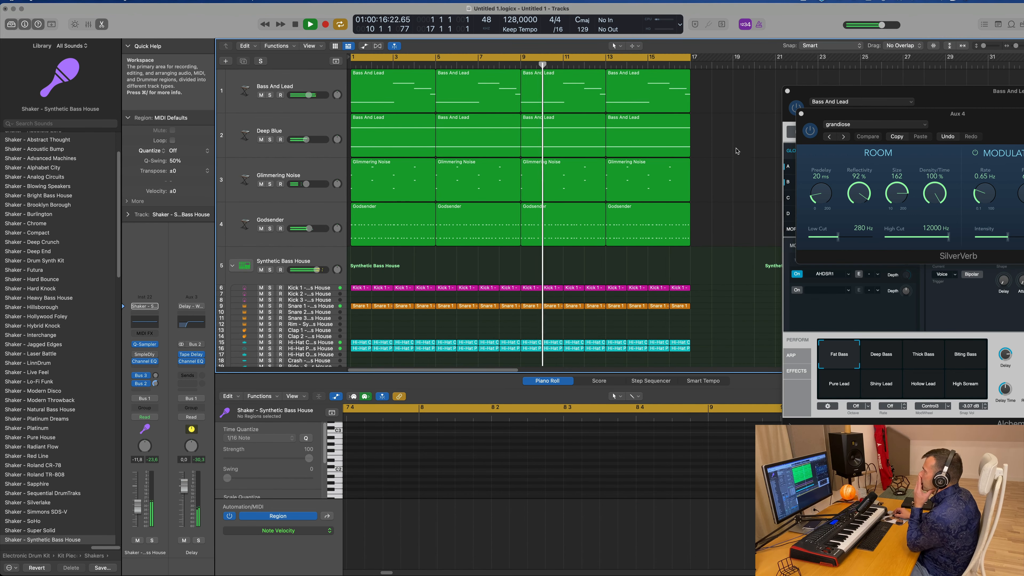
# Duplicate the Glimmering Noise track and select the first region on the original track
pyautogui.scroll(-2, 390, 216)
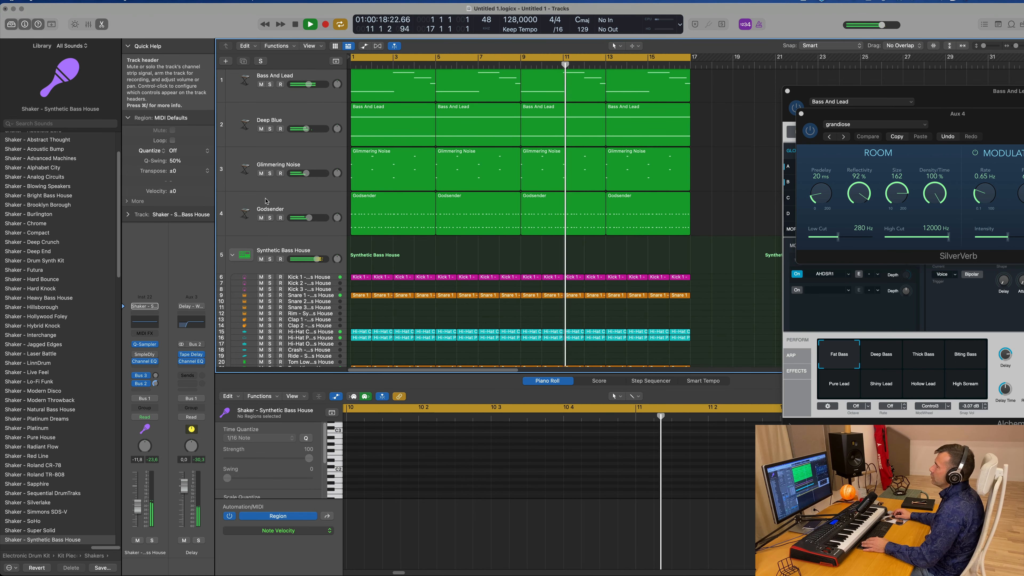
pyautogui.click(313, 162)
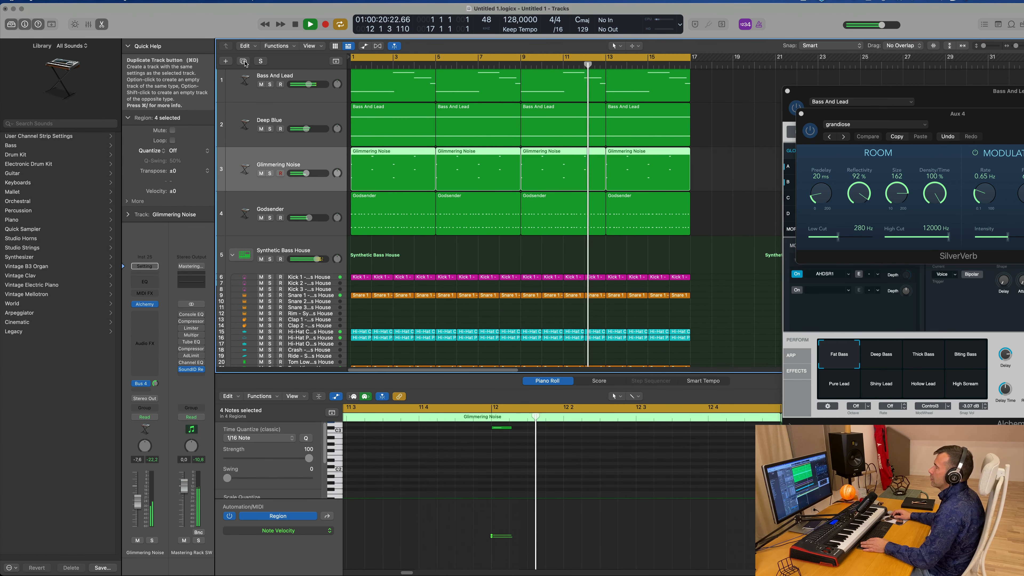
pyautogui.press('super+d')
pyautogui.click(400, 181)
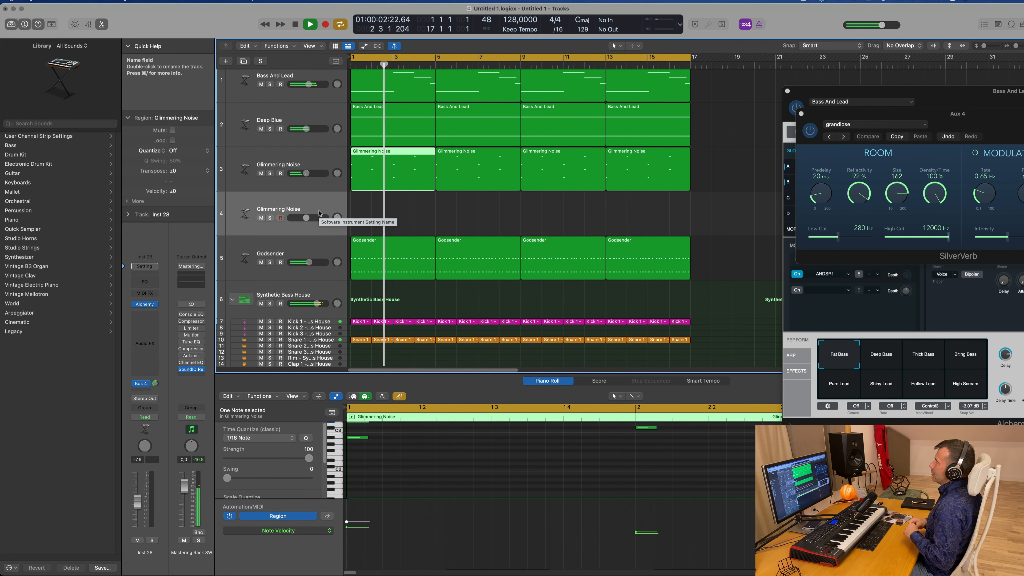
# Record-enable the duplicated Glimmering Noise track, open its Alchemy instrument and load the Keys preset Bell Like Vox Vibes
pyautogui.hscroll(1, 314, 242)
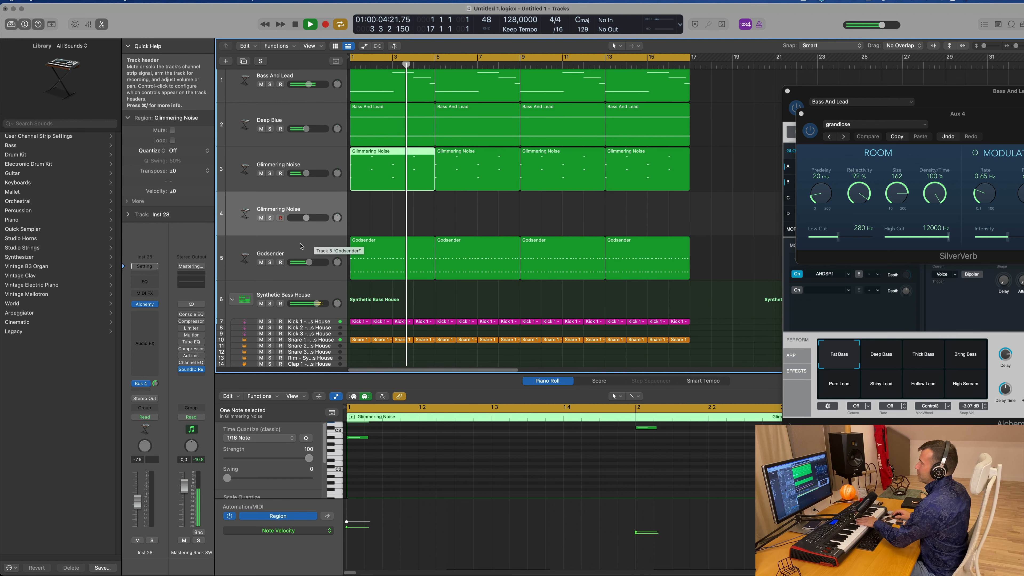
pyautogui.click(303, 227)
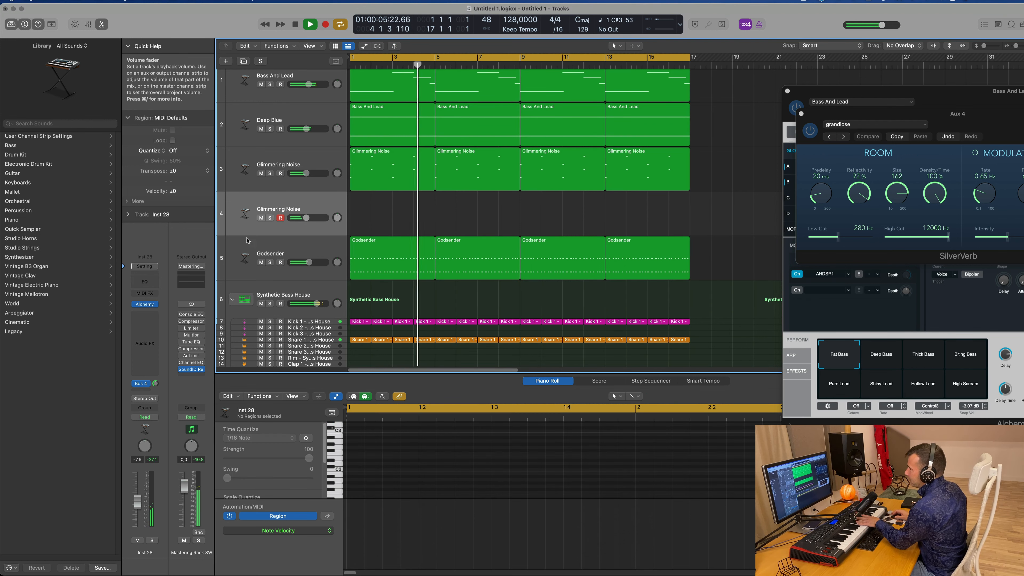
pyautogui.click(145, 305)
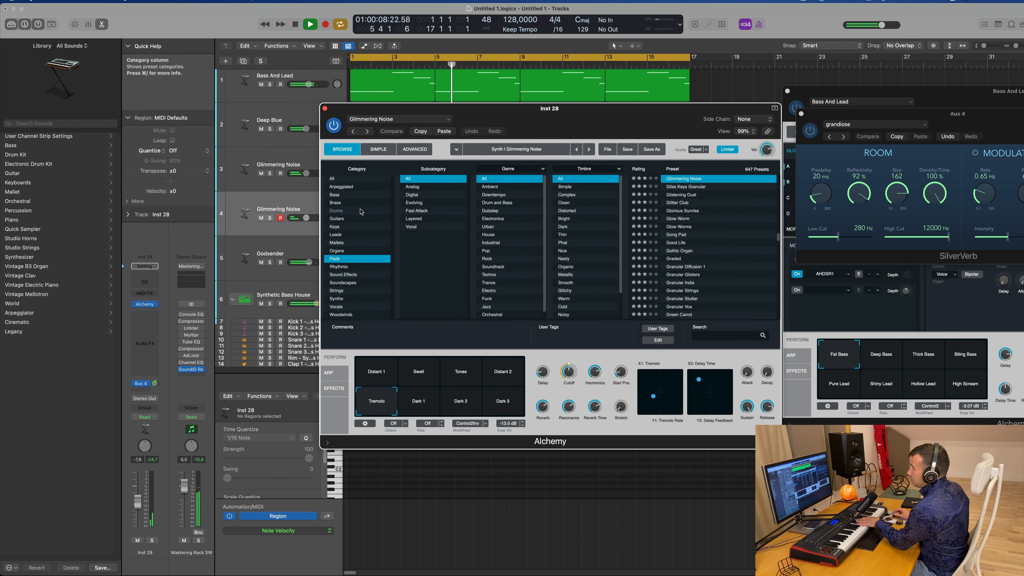
pyautogui.click(348, 227)
pyautogui.scroll(-2, 689, 233)
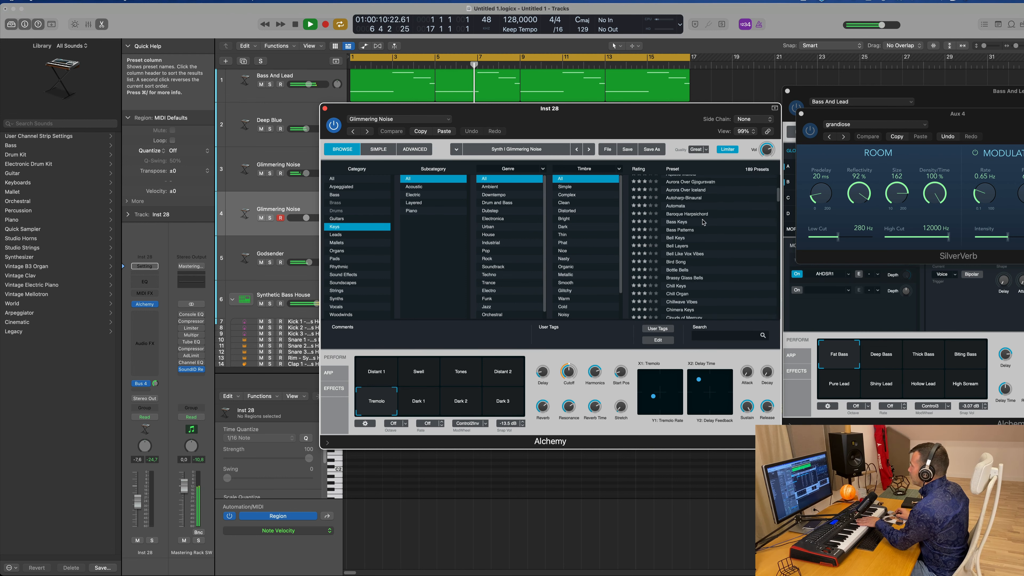
pyautogui.click(684, 229)
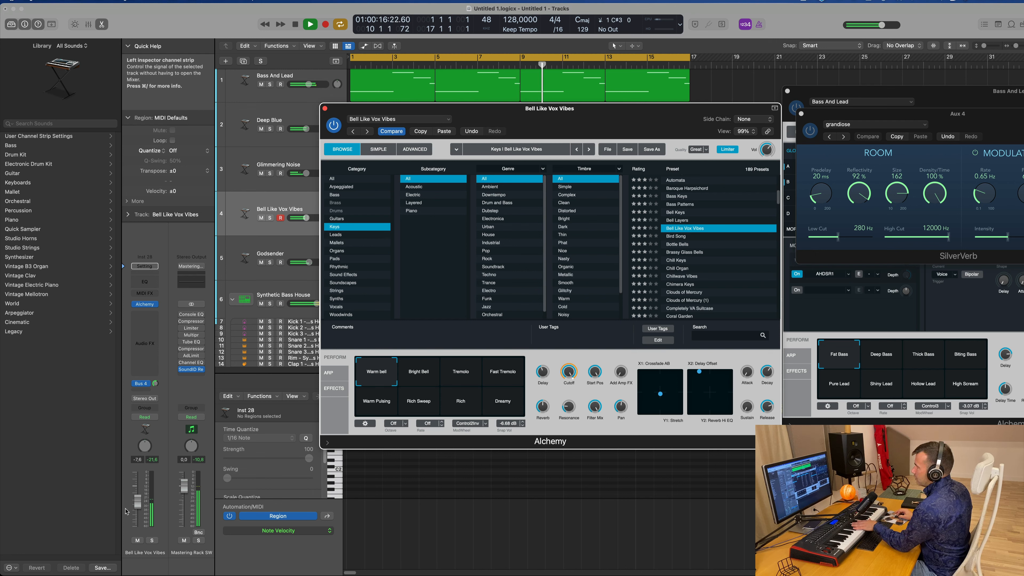
# Raise the track volume to -3.4 dB, audition the Bright Bell variation and try the Chill Keys preset
pyautogui.click(137, 495)
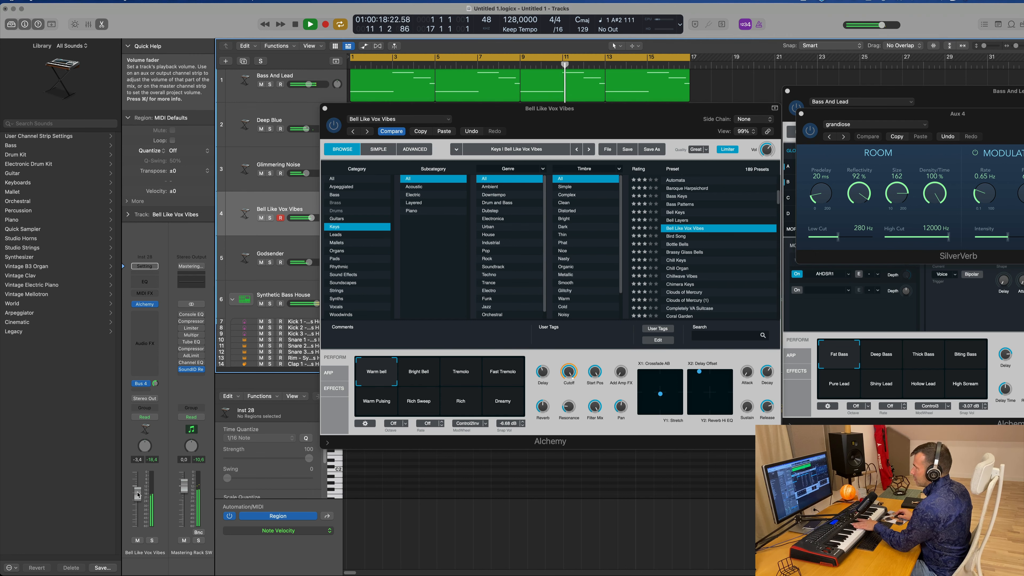
pyautogui.click(419, 372)
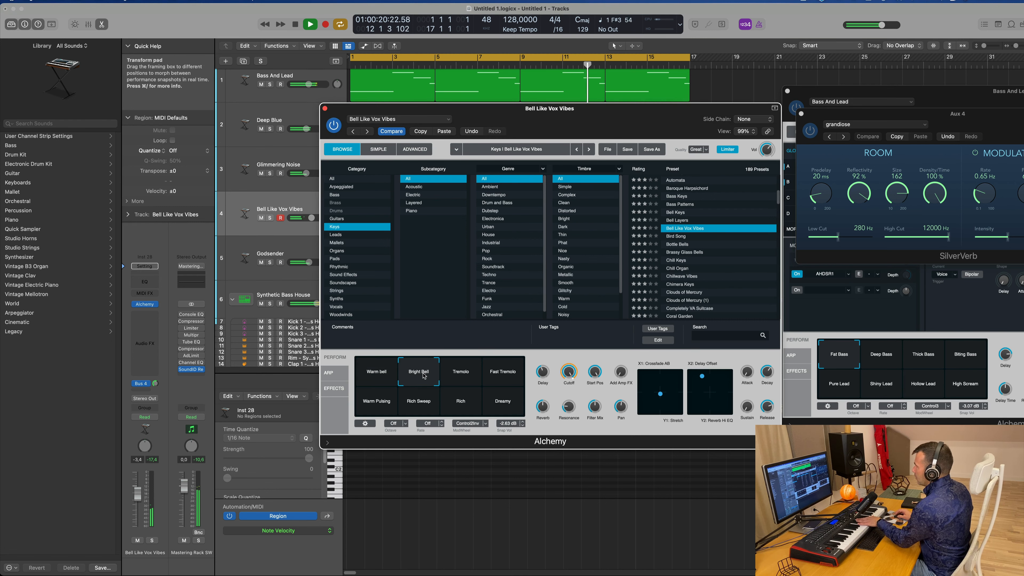
pyautogui.click(680, 261)
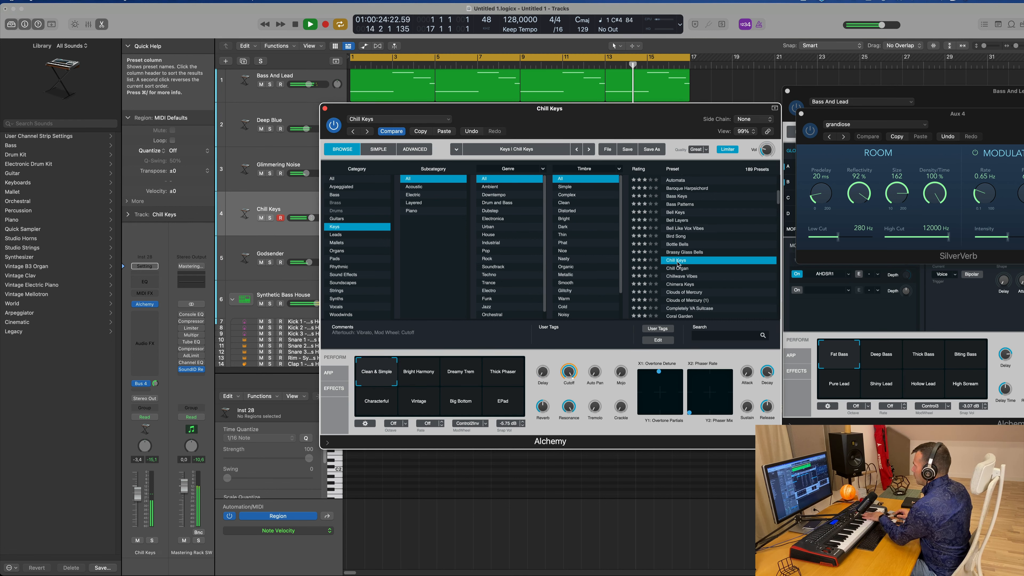
# Audition the Chillwave Vibes preset through its More Reverb, Soft Chime, Plucked Fifth, Shimmer and Resonant variations, raising the track volume to -0.6 dB
pyautogui.click(681, 277)
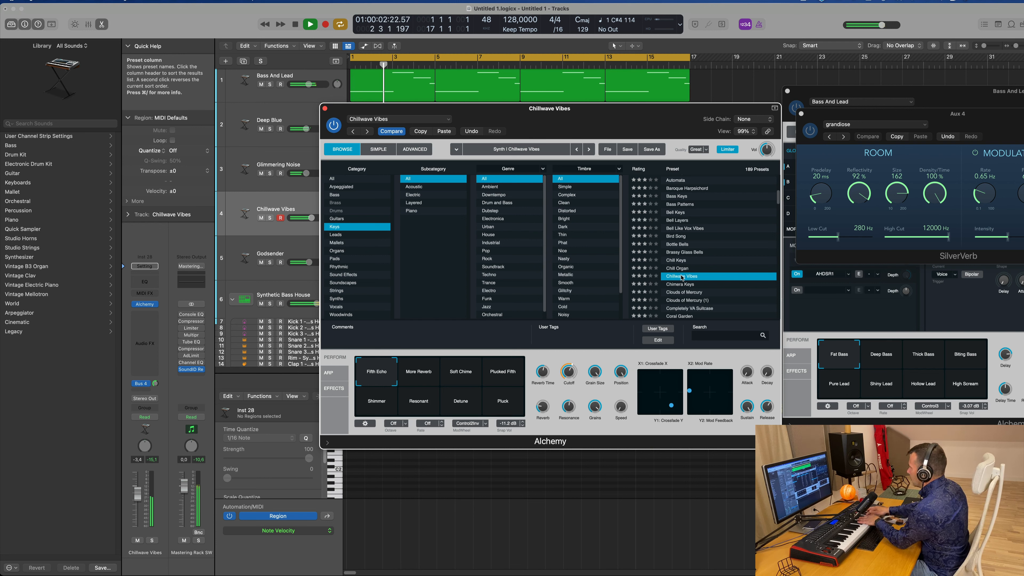
pyautogui.click(434, 379)
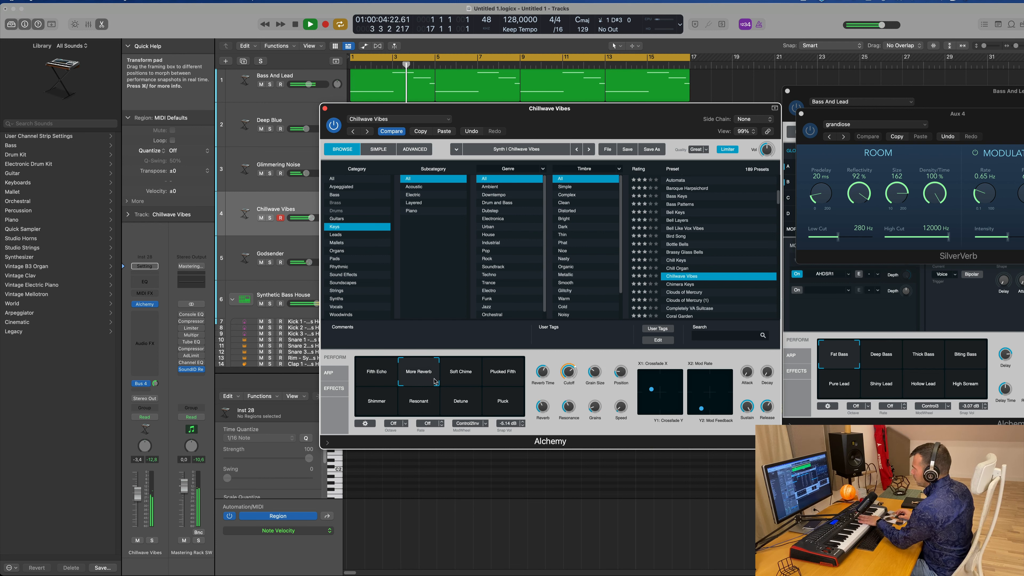
pyautogui.click(462, 378)
pyautogui.click(507, 378)
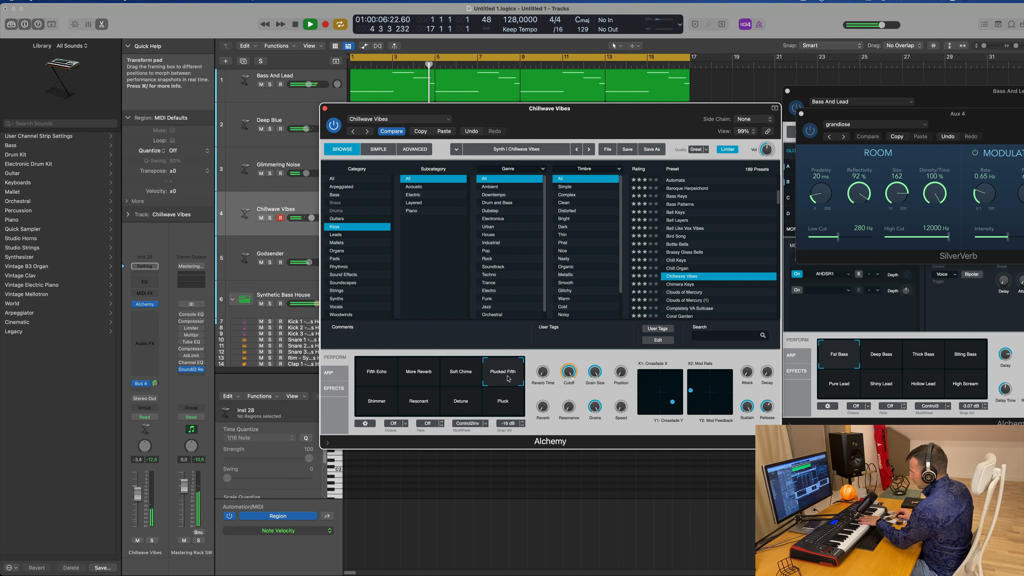
pyautogui.moveTo(138, 494); pyautogui.dragTo(138, 493)
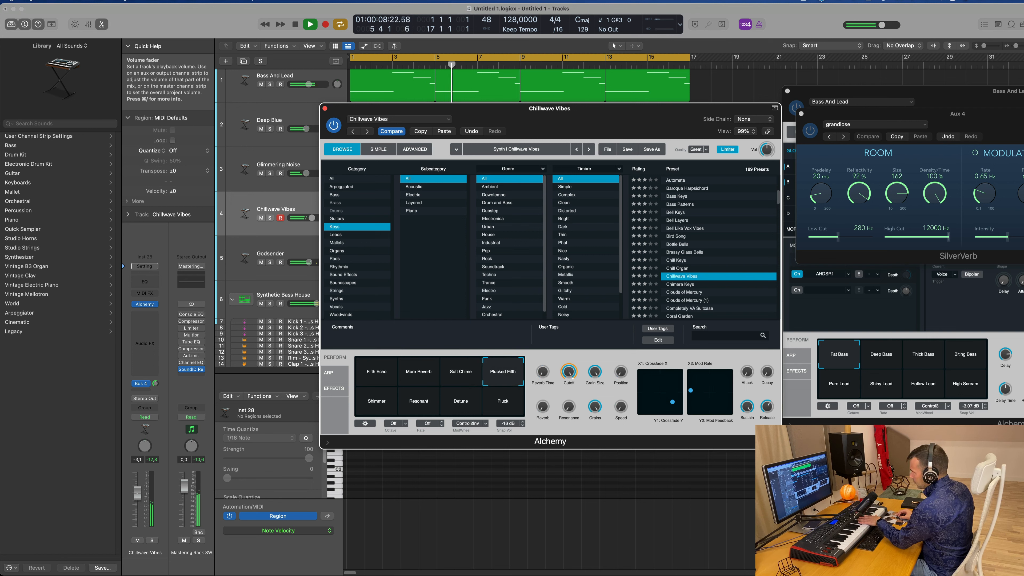
pyautogui.click(381, 409)
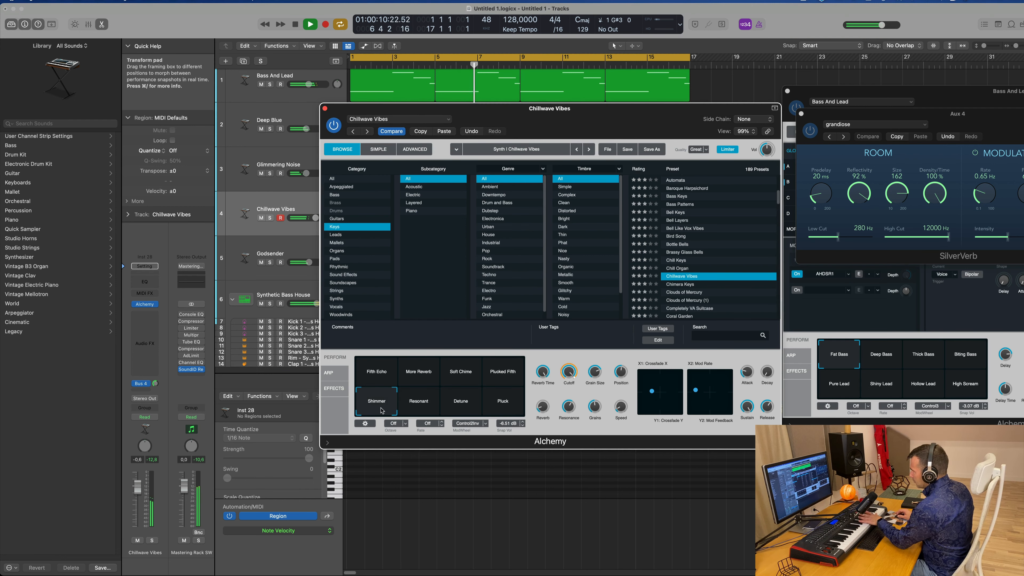
pyautogui.click(425, 406)
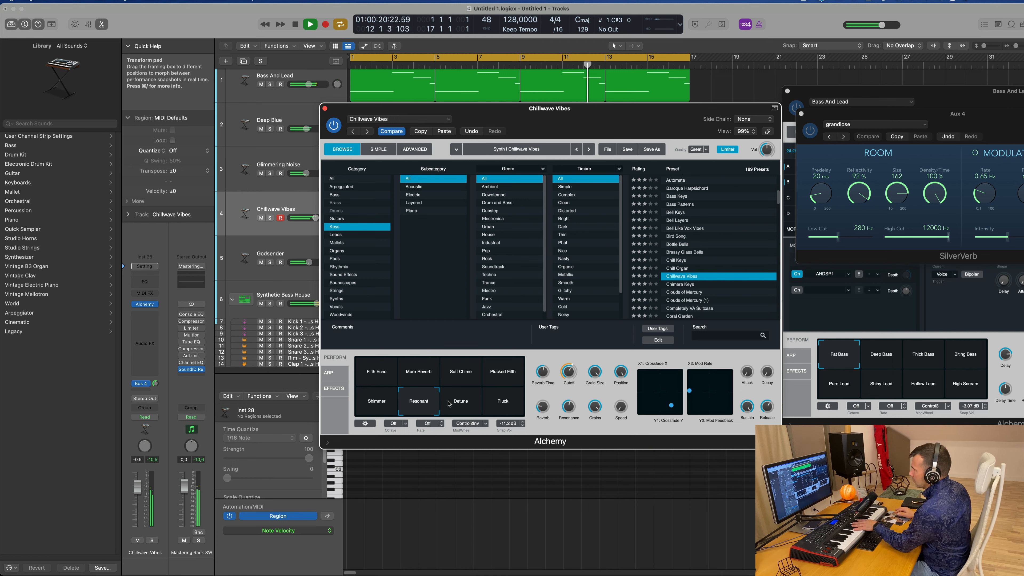
# Adjust the Chillwave Vibes track's Bus 4 send and compare the Detune, Pluck and Resonant variations at 1.8 dB track volume
pyautogui.click(141, 383)
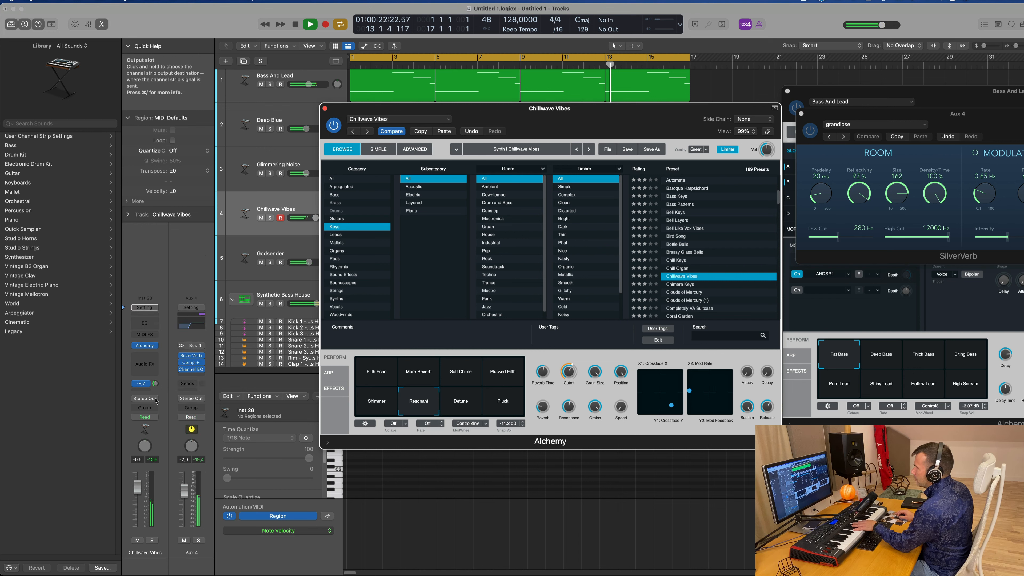
pyautogui.click(159, 407)
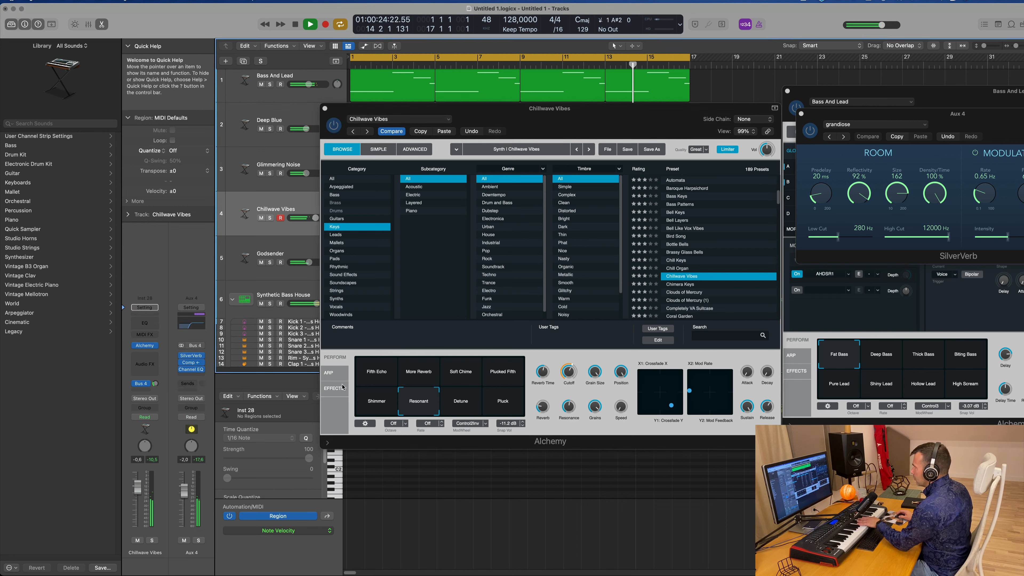
pyautogui.click(434, 404)
pyautogui.click(459, 408)
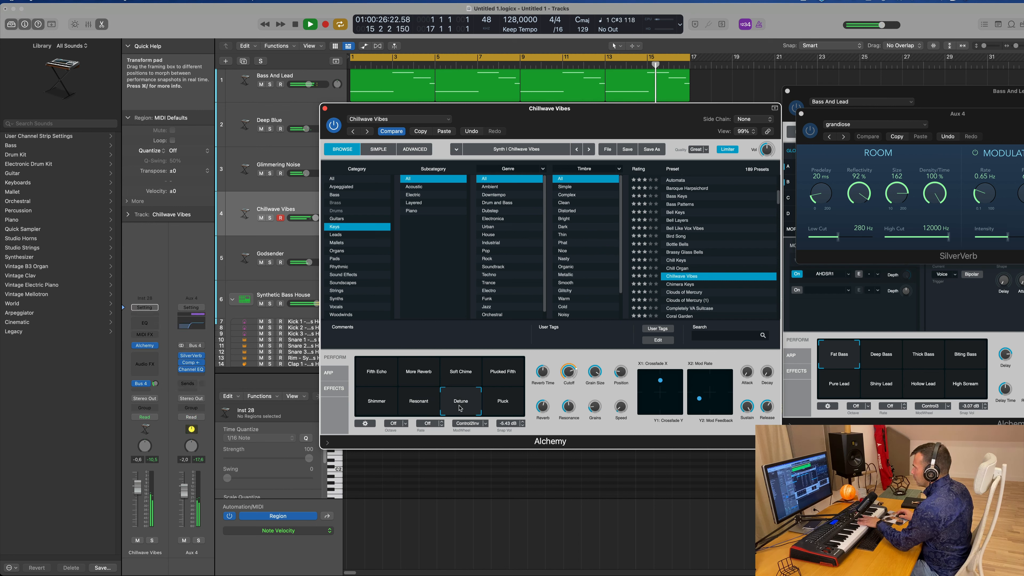
pyautogui.click(504, 411)
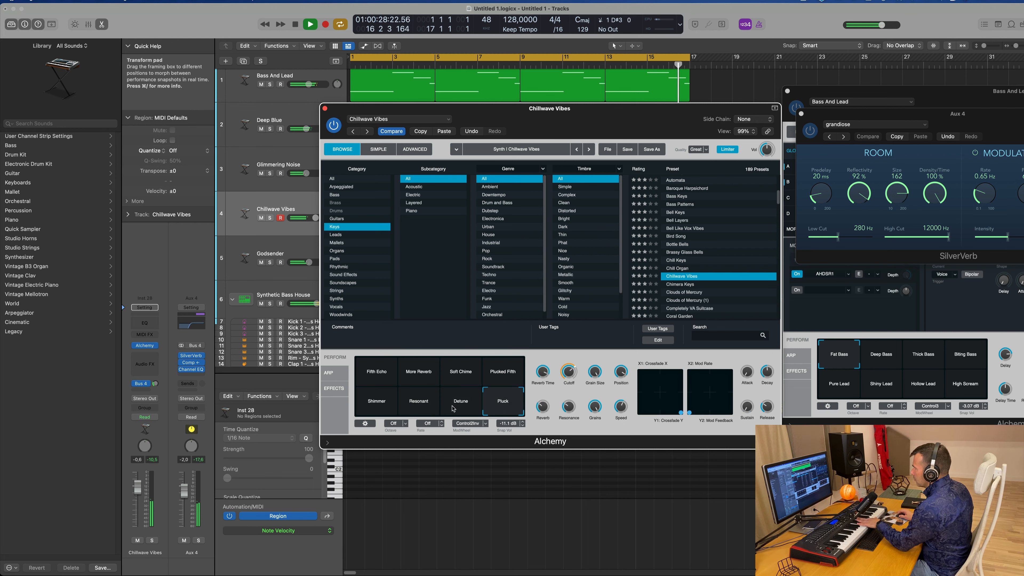
pyautogui.moveTo(138, 486); pyautogui.dragTo(140, 482)
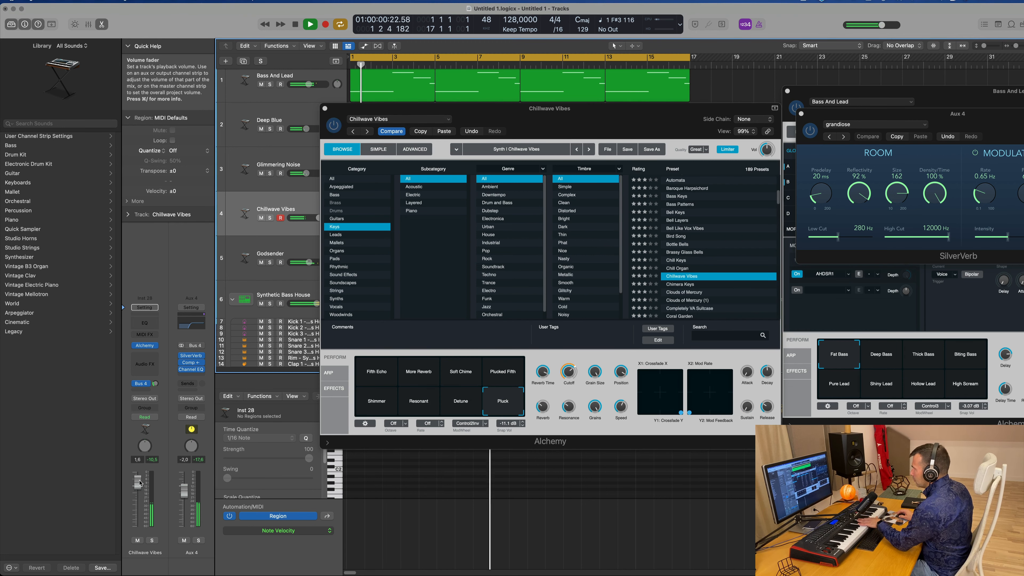
pyautogui.click(414, 408)
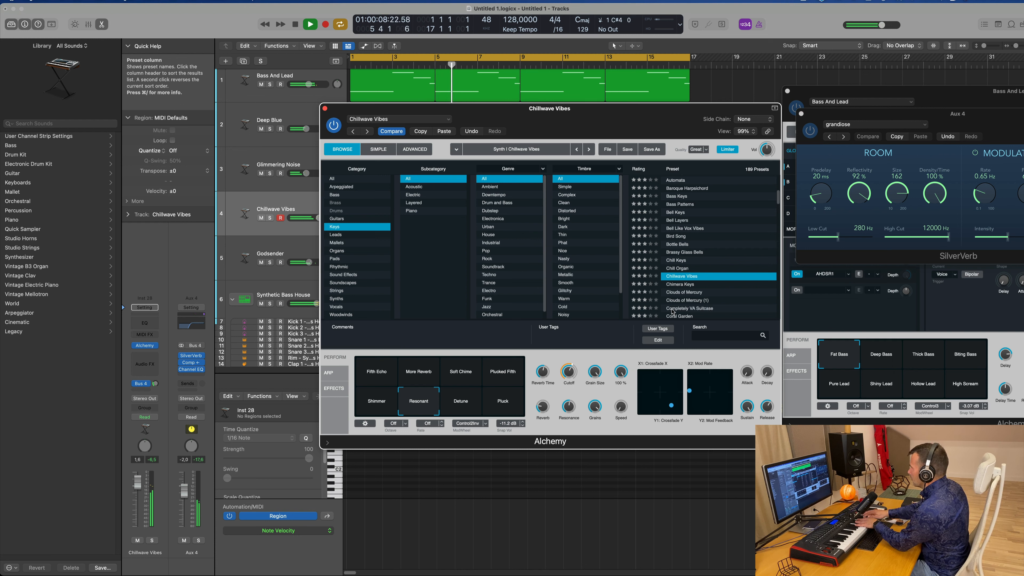
# Audition Chimera Keys and its variations from Synth Keys to Organ, adjusting the Bus 4 send and setting the track volume to -2.1 dB
pyautogui.click(684, 284)
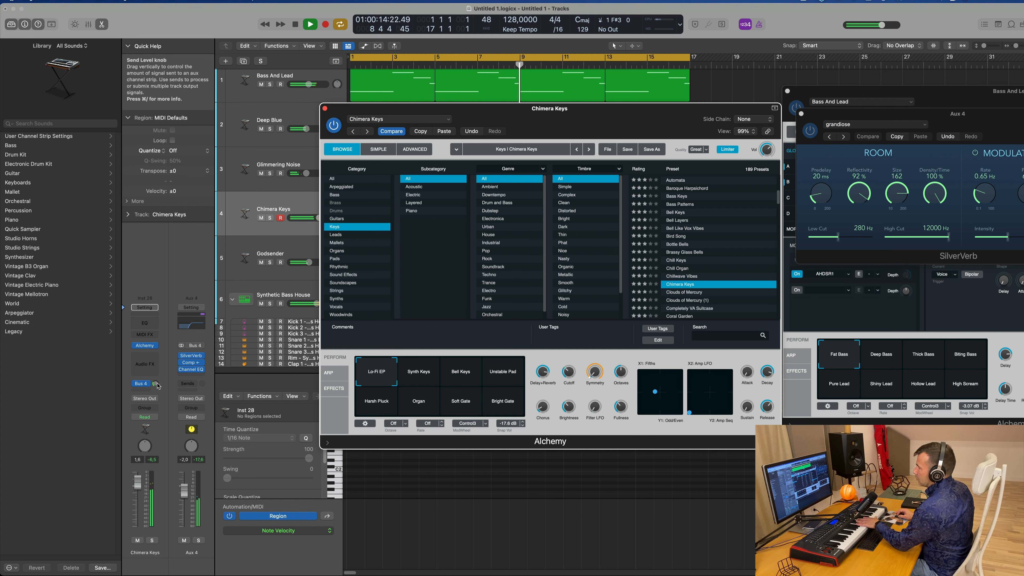
pyautogui.moveTo(159, 368); pyautogui.dragTo(159, 366)
pyautogui.click(427, 384)
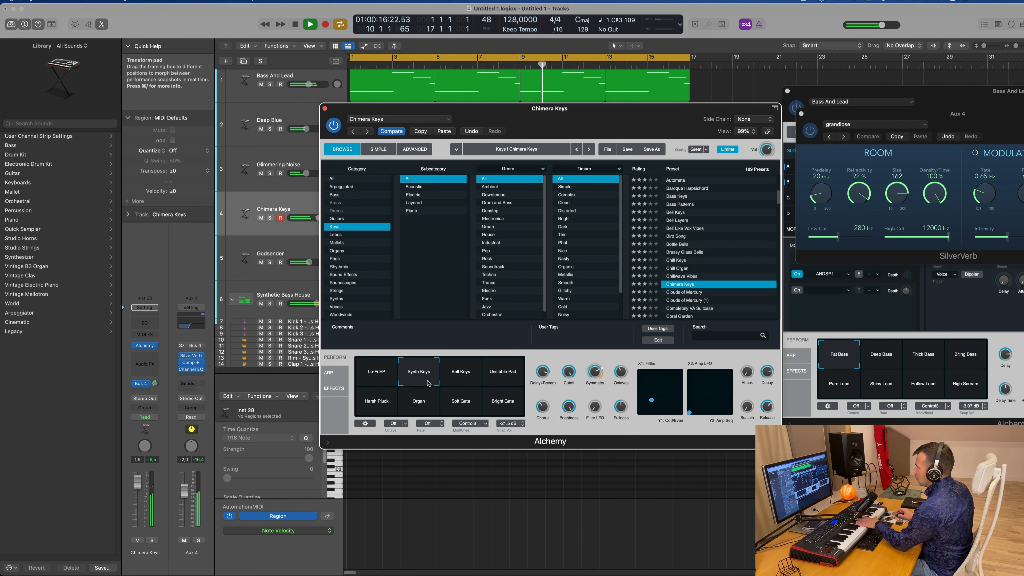
pyautogui.click(461, 384)
pyautogui.click(495, 375)
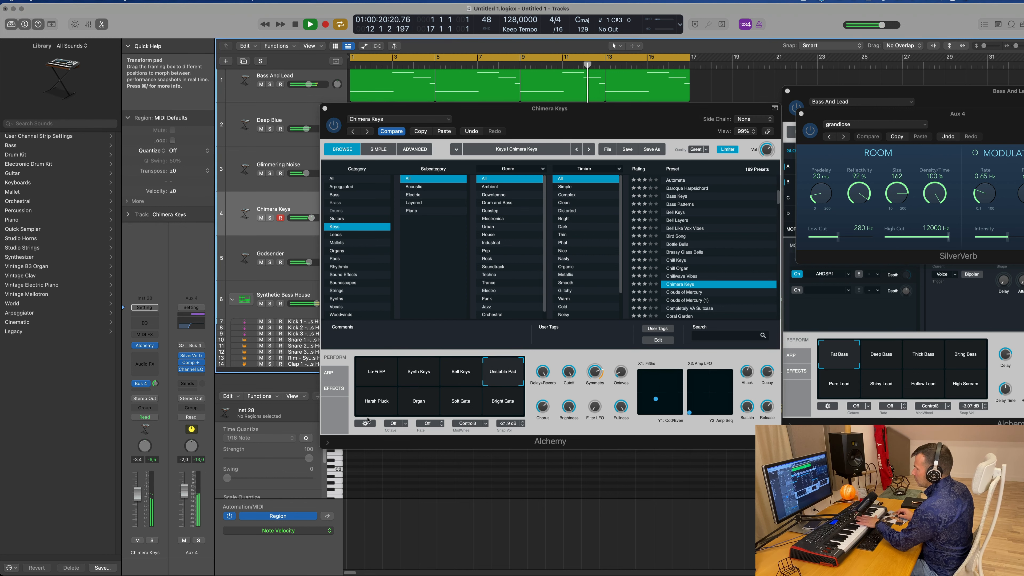
pyautogui.click(378, 405)
pyautogui.click(420, 406)
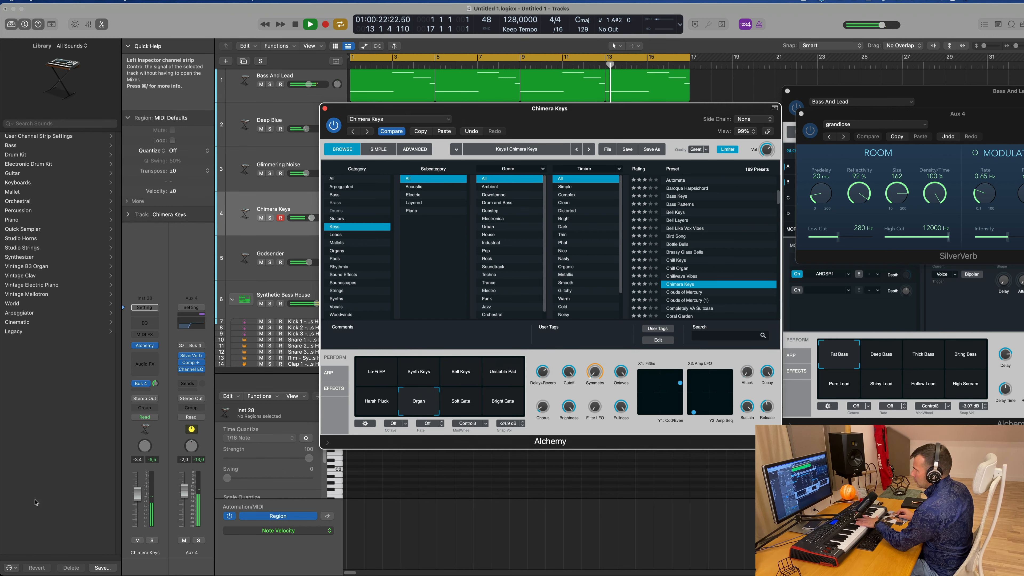
pyautogui.moveTo(138, 494); pyautogui.dragTo(138, 492)
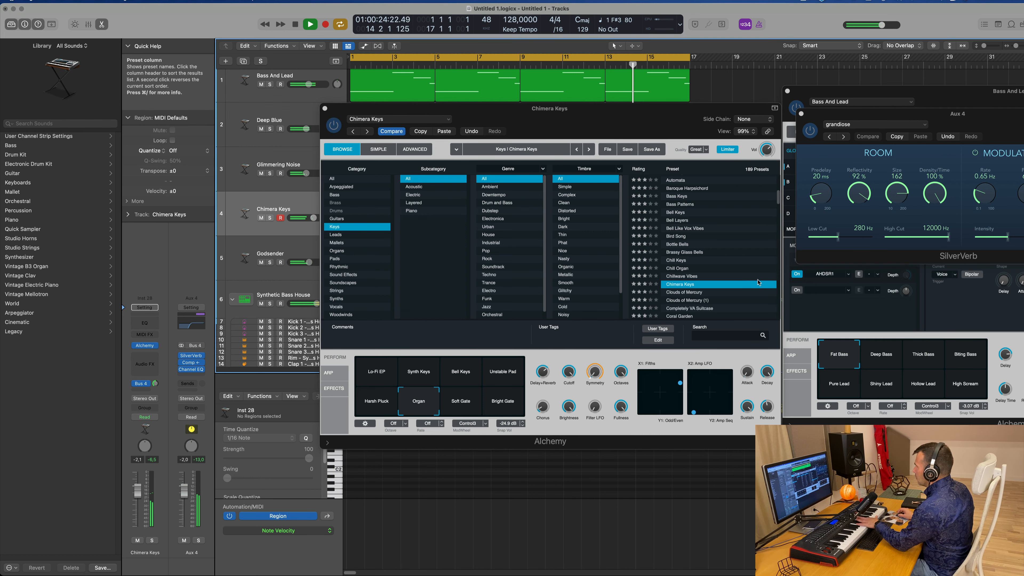
# Load the Clouds of Mercury preset with the Ancient Plucks variation, record a melody over the first ten bars and play it back
pyautogui.click(692, 291)
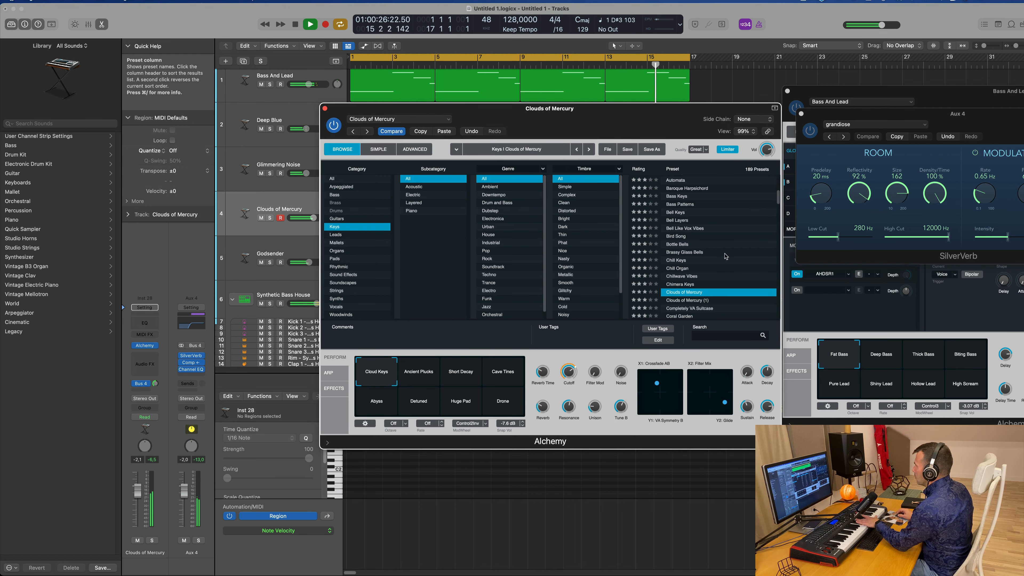
pyautogui.click(423, 372)
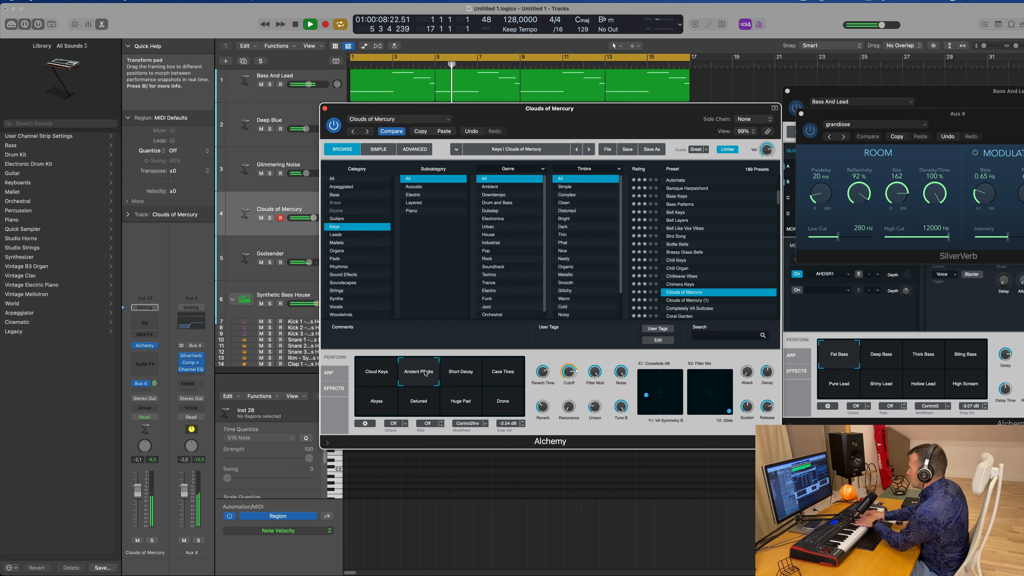
pyautogui.press('r')
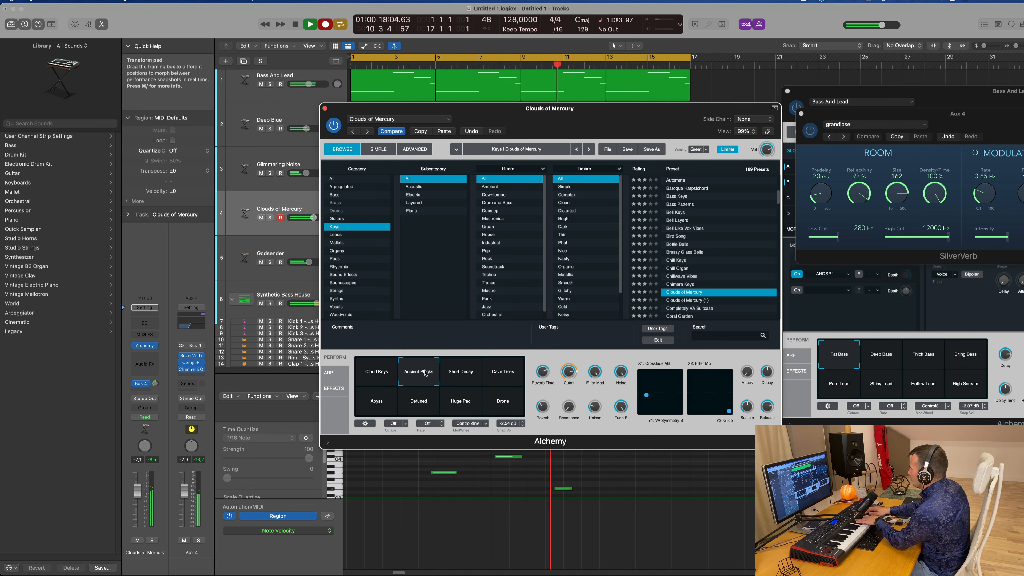
pyautogui.press('space')
pyautogui.press('space')
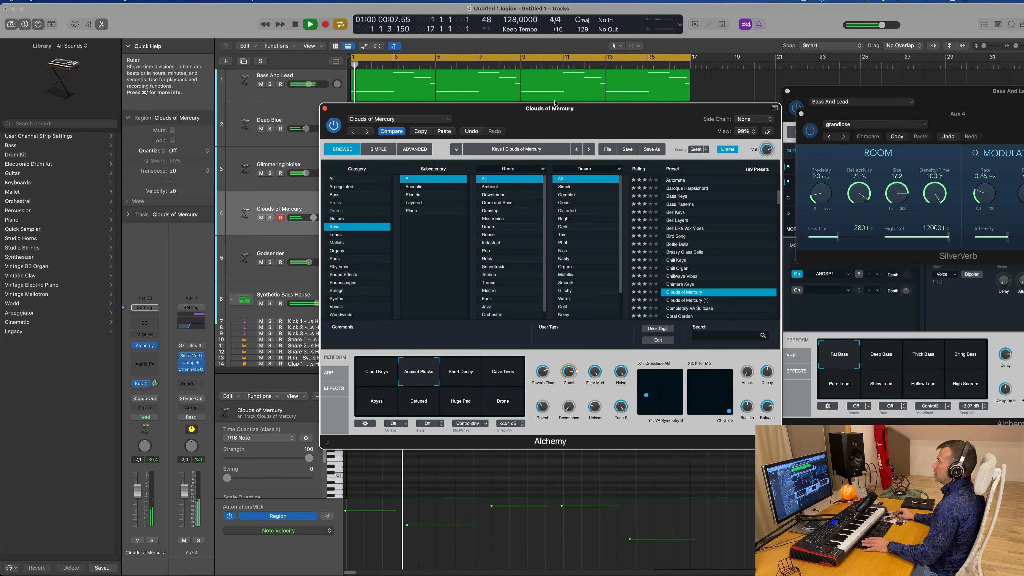
# Move the Alchemy window off the tracks, select all notes of the recorded Clouds of Mercury region in the Piano Roll and restart playback
pyautogui.moveTo(464, 109); pyautogui.dragTo(812, 73)
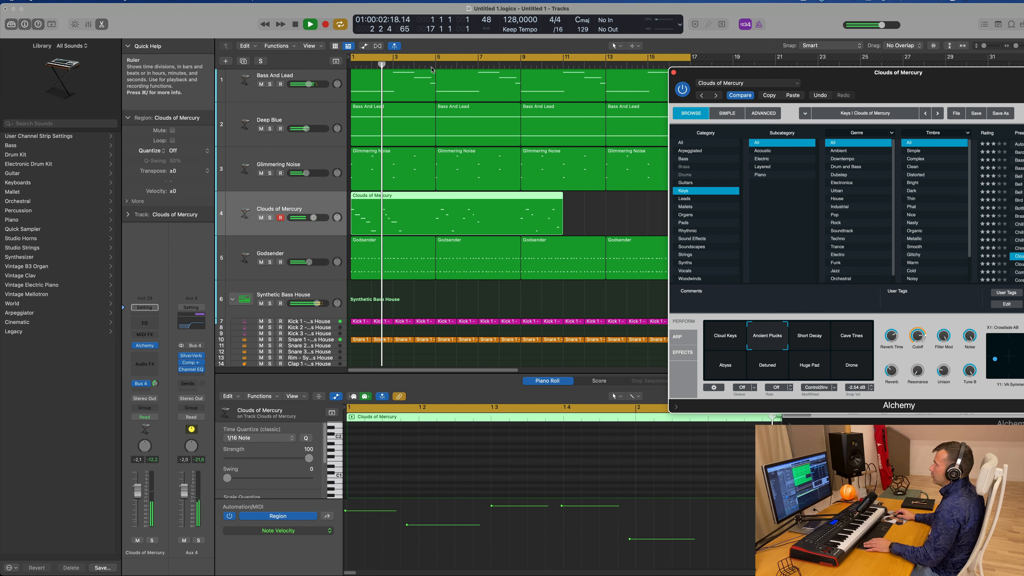
pyautogui.doubleClick(468, 196)
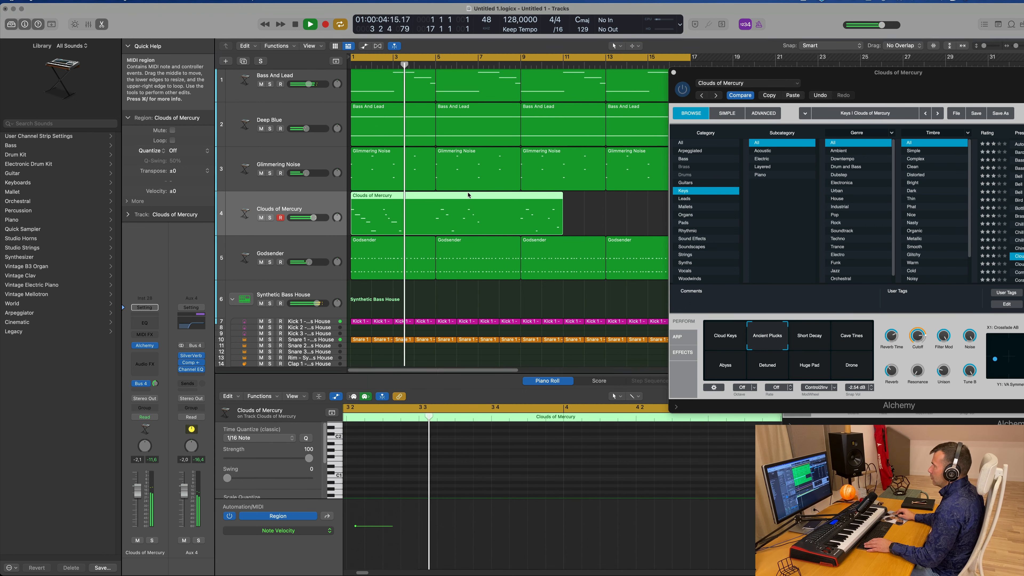
pyautogui.doubleClick(470, 209)
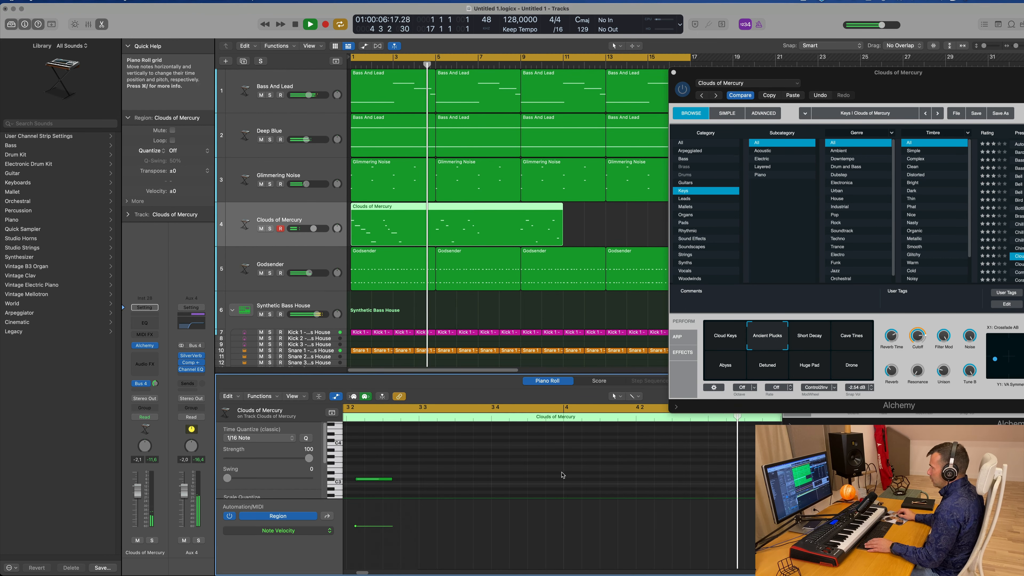
pyautogui.press('super+Left')
pyautogui.press('super+Left')
pyautogui.press('super+Left')
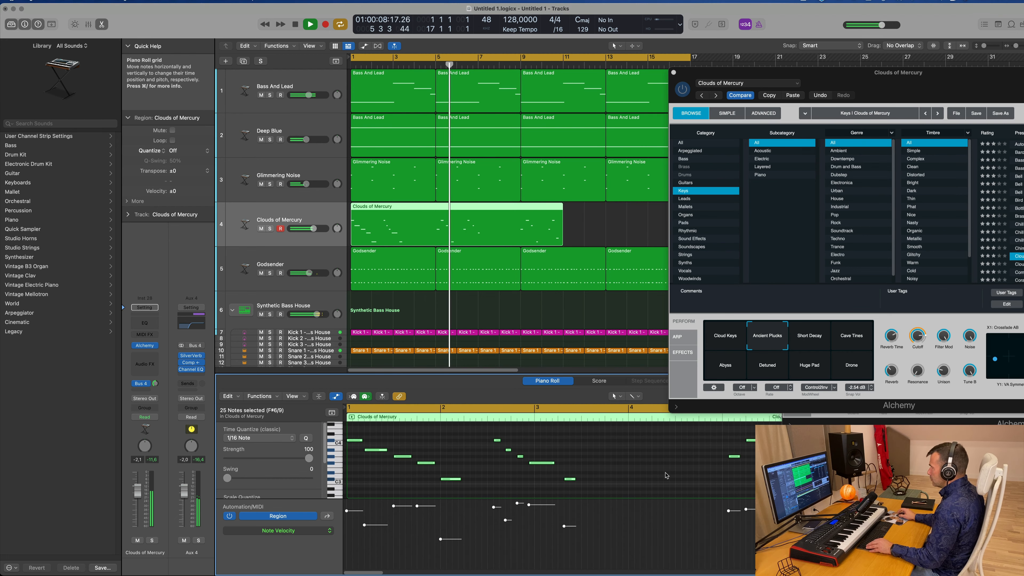
pyautogui.scroll(3, 665, 476)
pyautogui.scroll(-2, 665, 475)
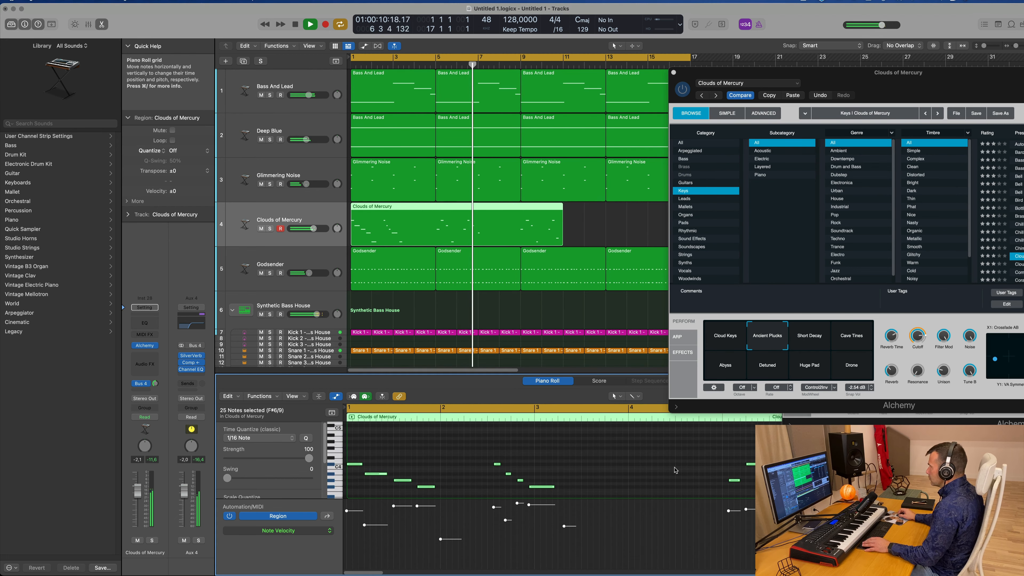
pyautogui.press('Return')
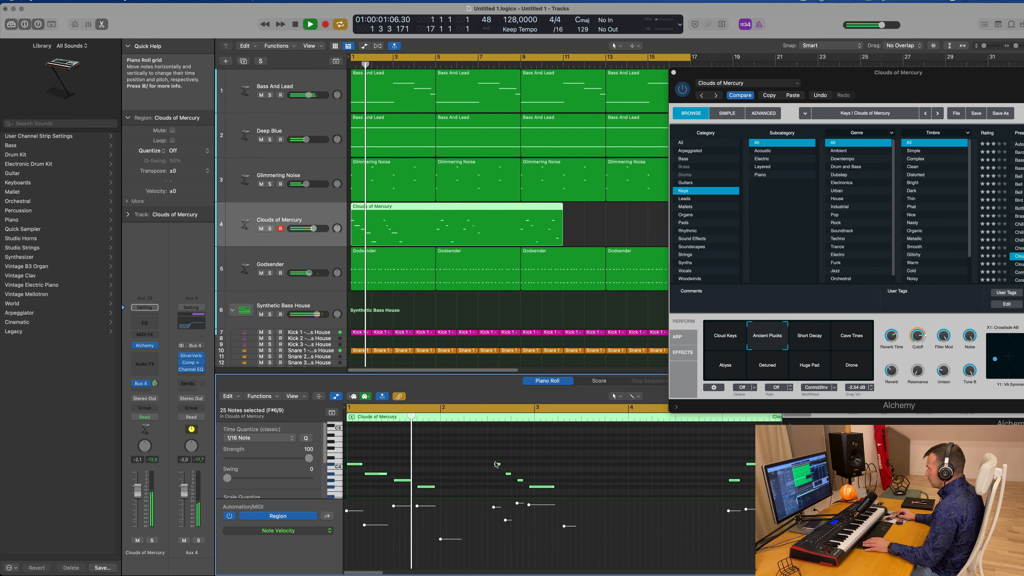
# Move the single note in the second half of bar 2 to the end of bar 4, lower its pitch and play the melody back
pyautogui.click(507, 465)
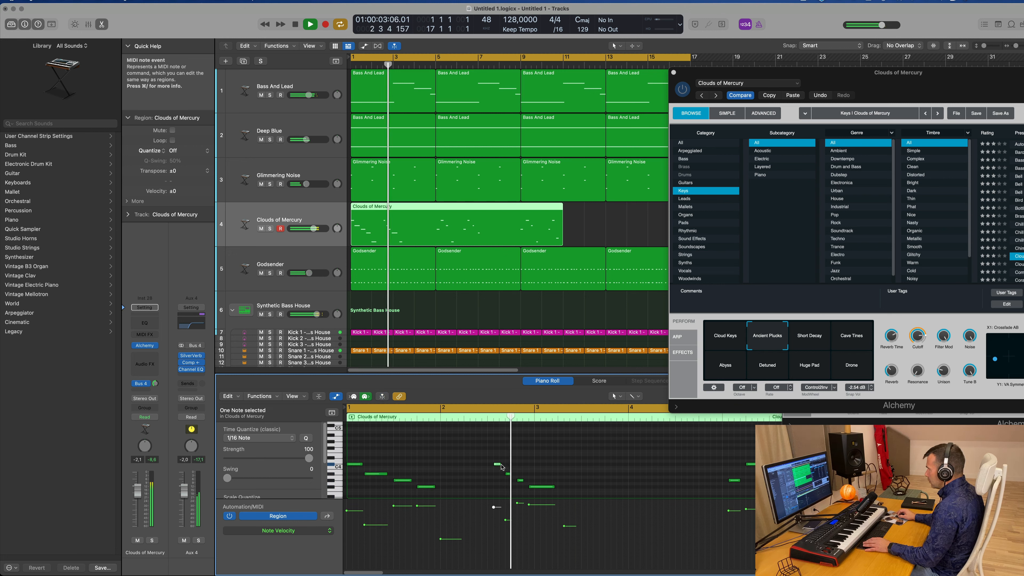
pyautogui.moveTo(498, 464); pyautogui.dragTo(726, 467)
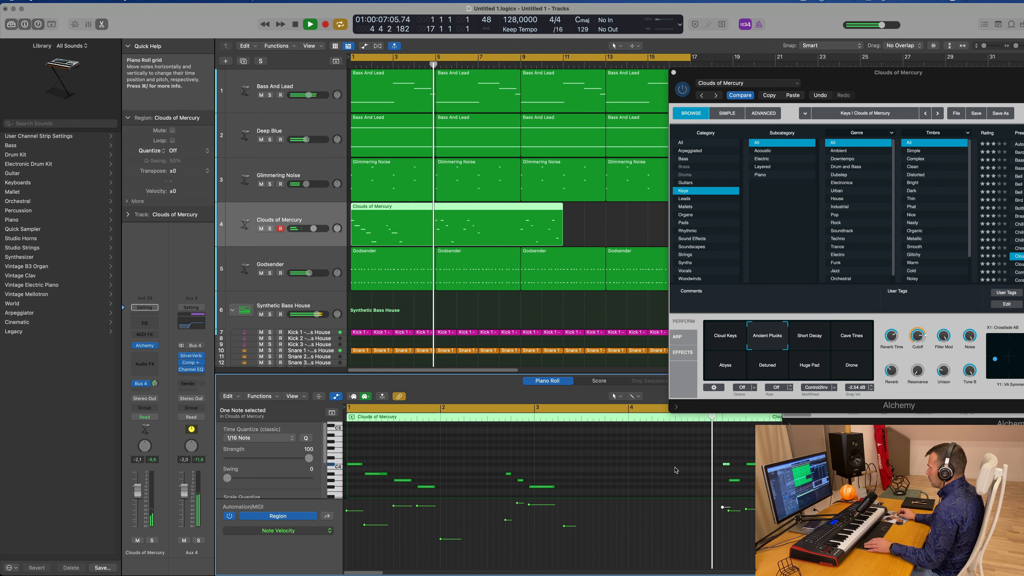
pyautogui.scroll(-2, 672, 470)
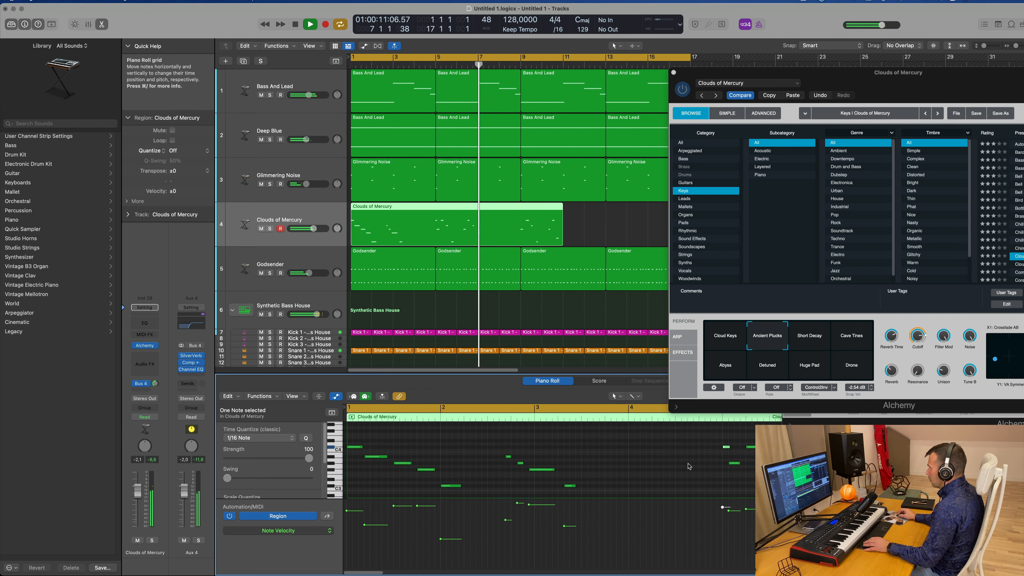
pyautogui.press('Delete')
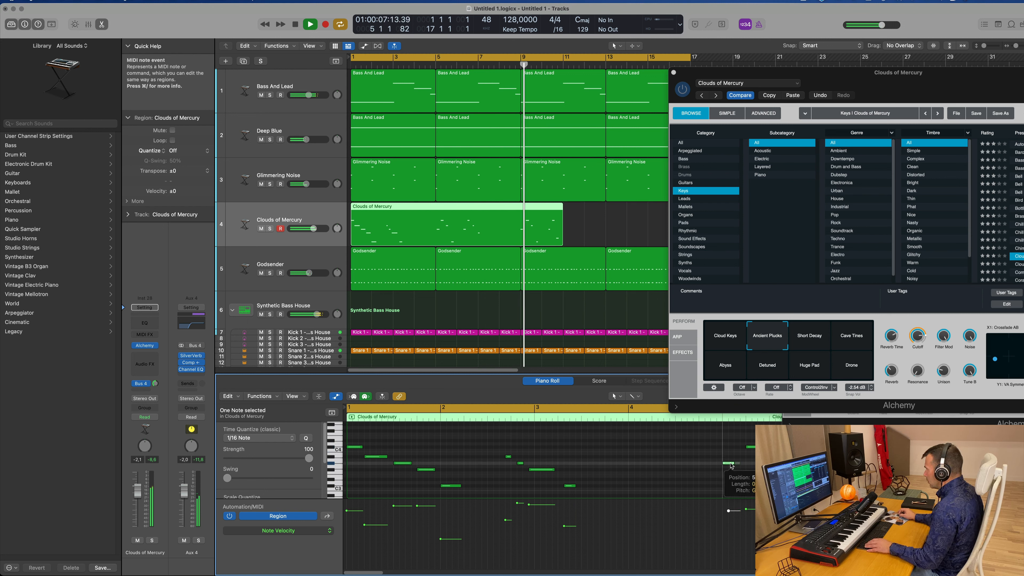
pyautogui.press('Return')
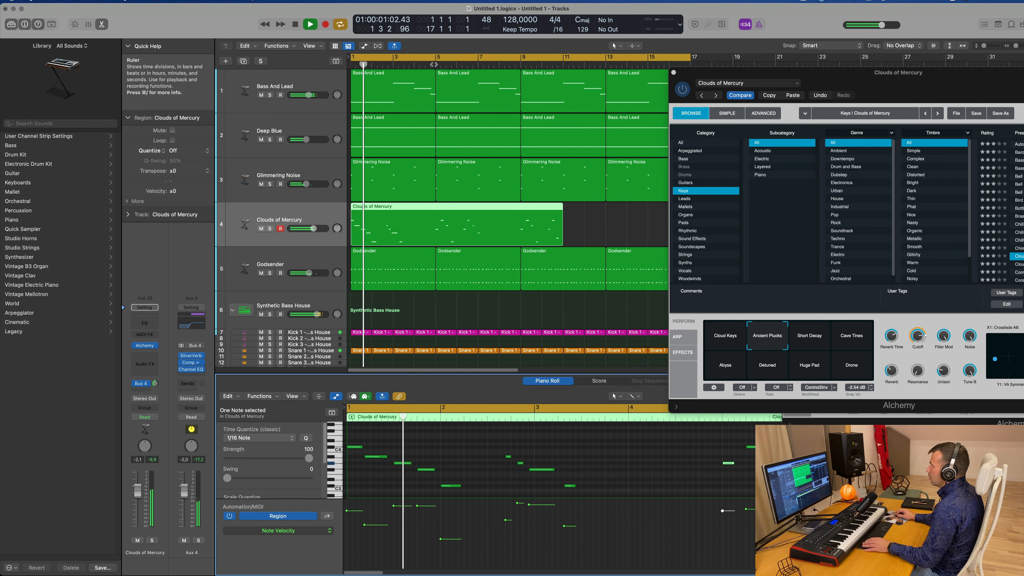
pyautogui.click(434, 64)
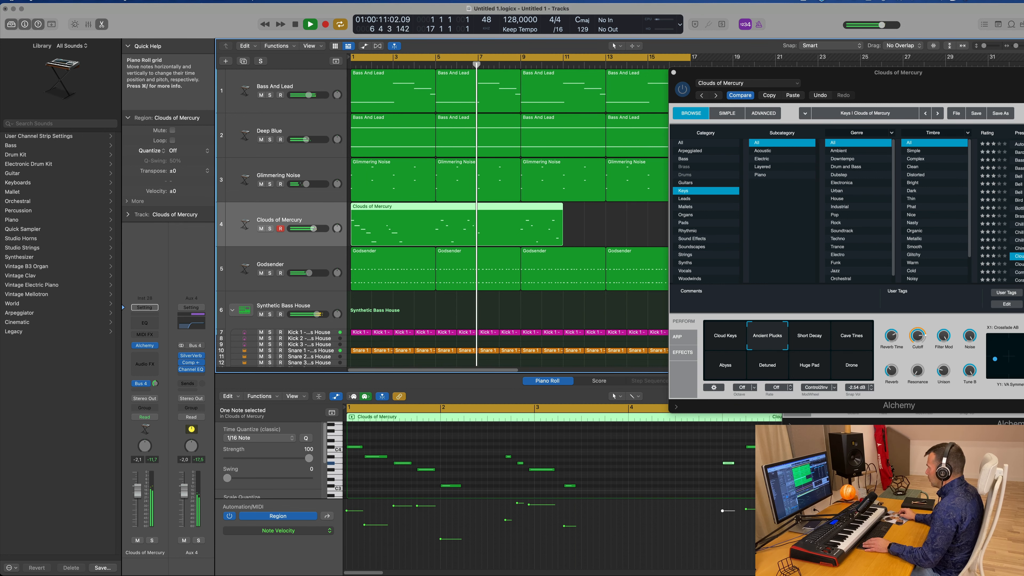
pyautogui.scroll(-1, 524, 460)
pyautogui.click(814, 460)
pyautogui.click(848, 460)
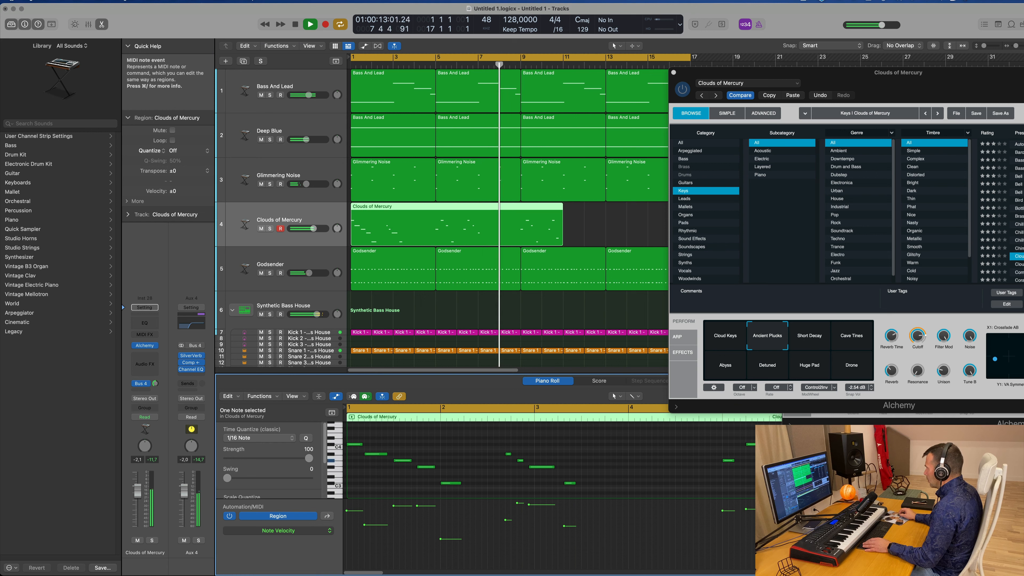
pyautogui.click(848, 460)
pyautogui.press('Return')
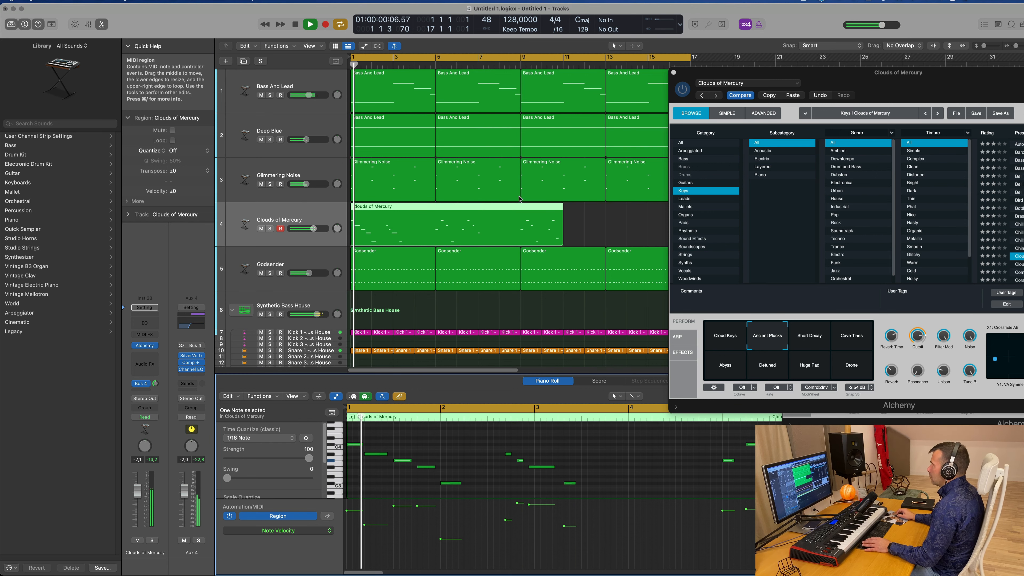
# Divide the Clouds of Mercury region at bar 5, move its second part to bar 1, trim it to four bars and replay
pyautogui.click(433, 209)
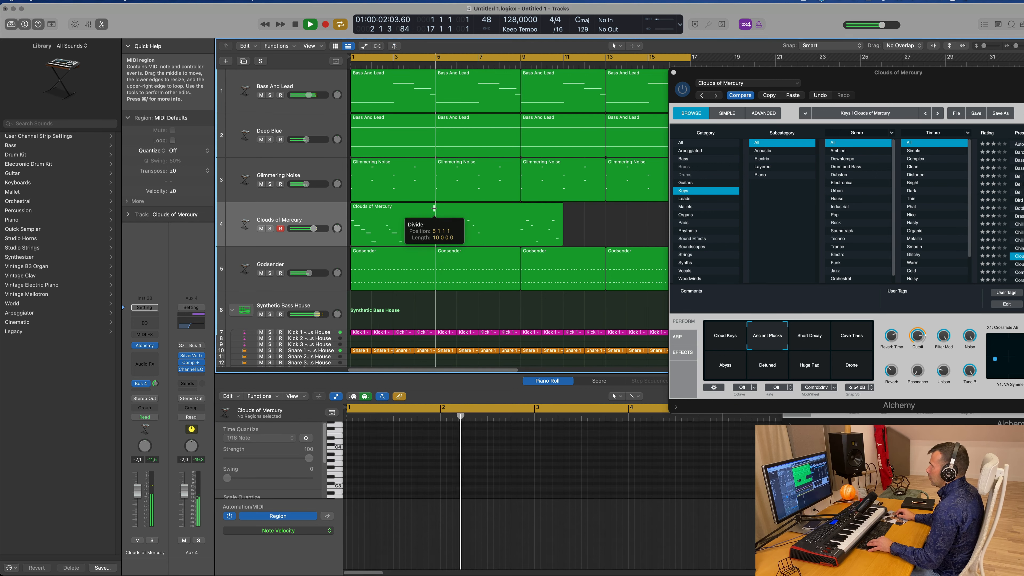
pyautogui.moveTo(479, 212); pyautogui.dragTo(393, 212)
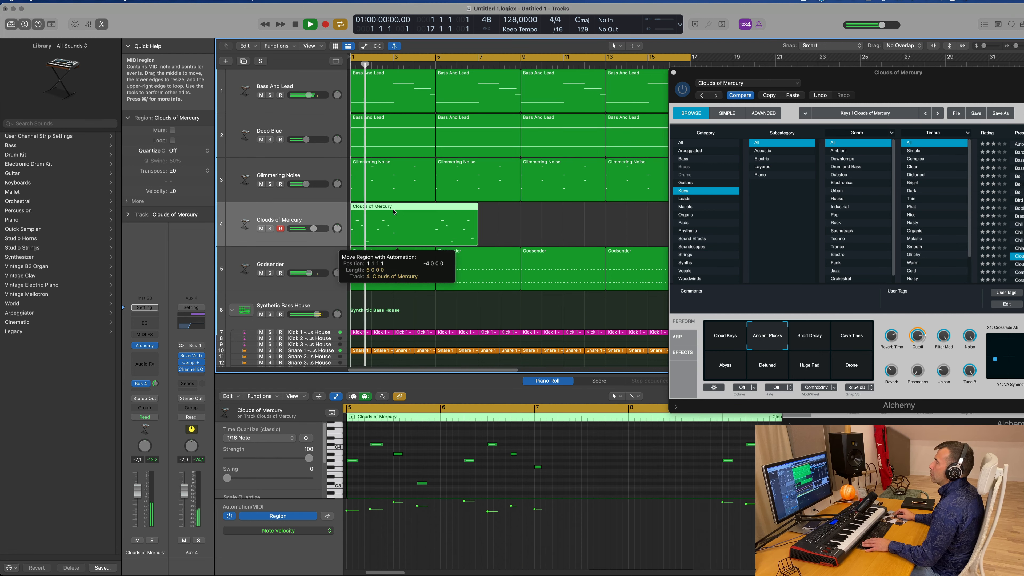
pyautogui.keyDown('super'); pyautogui.doubleClick(435, 210); pyautogui.keyUp('super')
pyautogui.press('Delete')
pyautogui.click(410, 217)
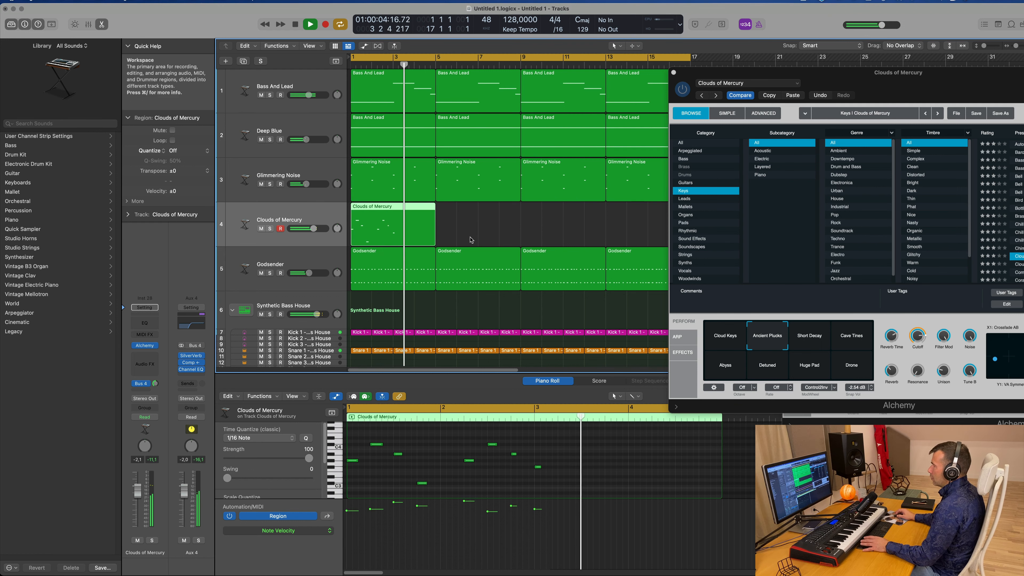
pyautogui.press('Return')
pyautogui.press('Return')
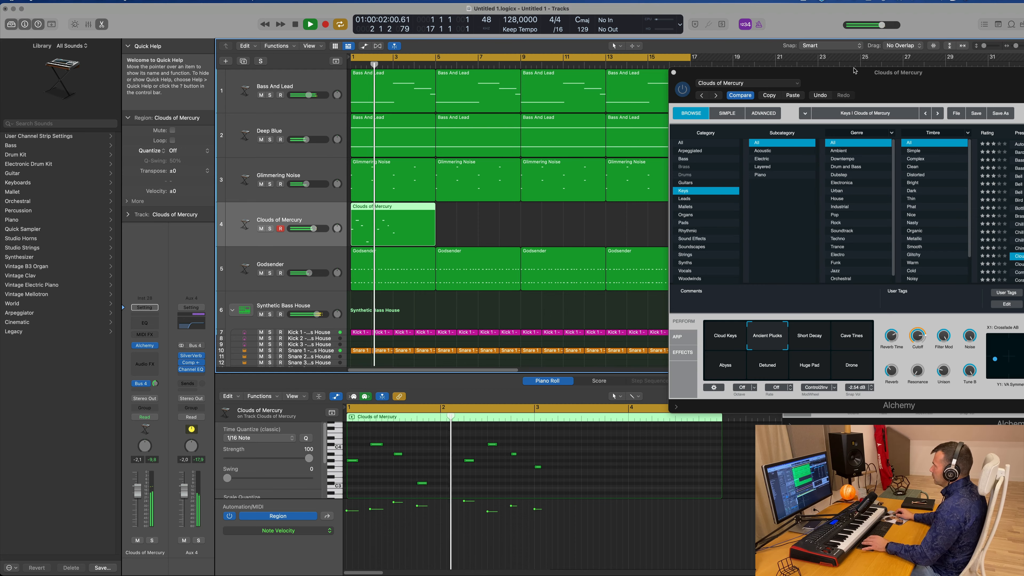
# Bring the whole Alchemy window into view, try the Short Decay variation and set the track volume to -0.5 dB
pyautogui.moveTo(810, 73); pyautogui.dragTo(564, 77)
pyautogui.press('Return')
pyautogui.click(569, 342)
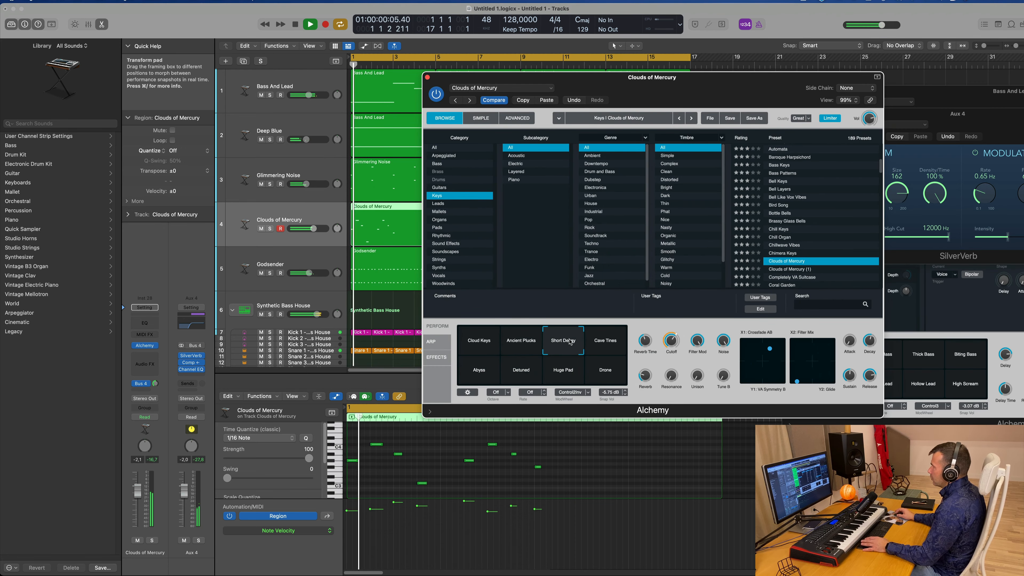
pyautogui.click(316, 228)
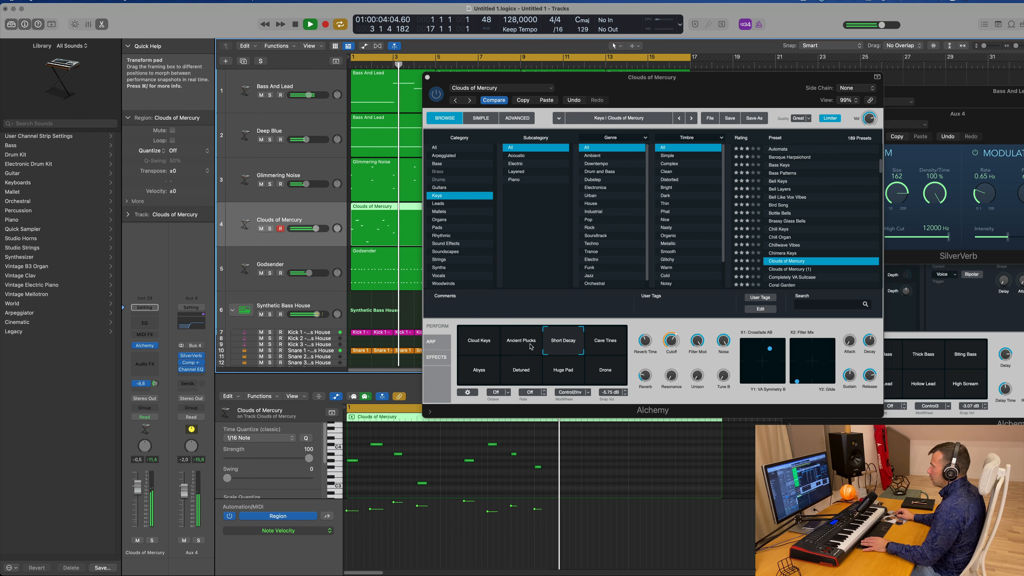
# Audition the Cave Tines, Abyss, Detuned, Huge Pad, Drone and Cloud Keys variations and return to Ancient Plucks
pyautogui.click(604, 342)
pyautogui.click(477, 375)
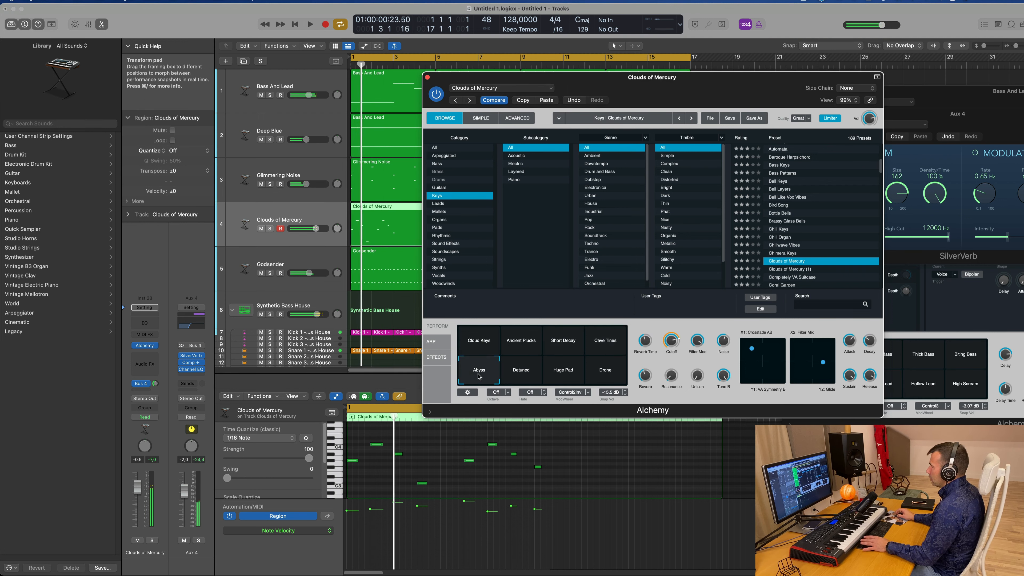
pyautogui.click(509, 375)
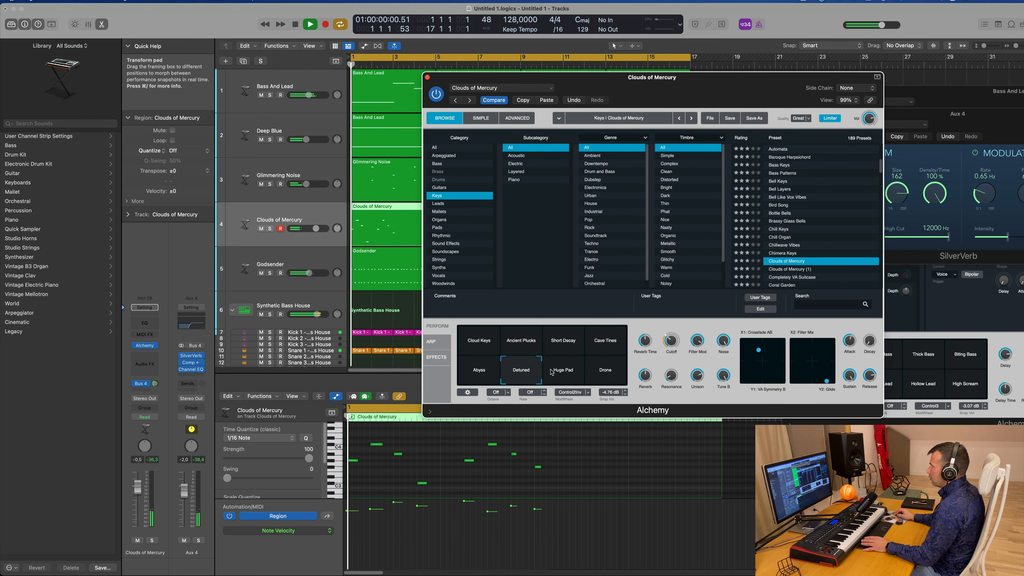
pyautogui.click(562, 372)
pyautogui.click(606, 371)
pyautogui.press('space')
pyautogui.click(468, 342)
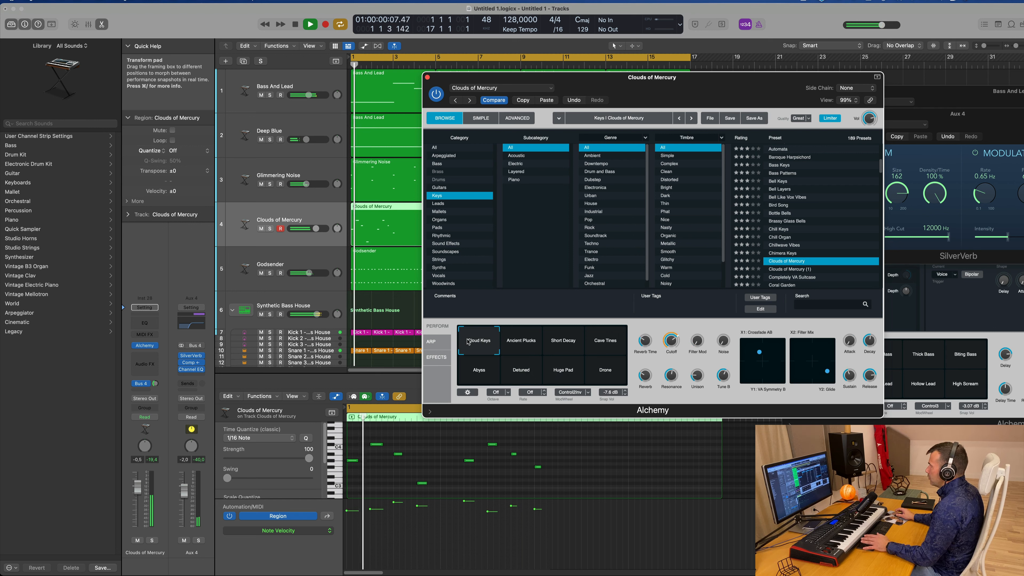
pyautogui.click(521, 342)
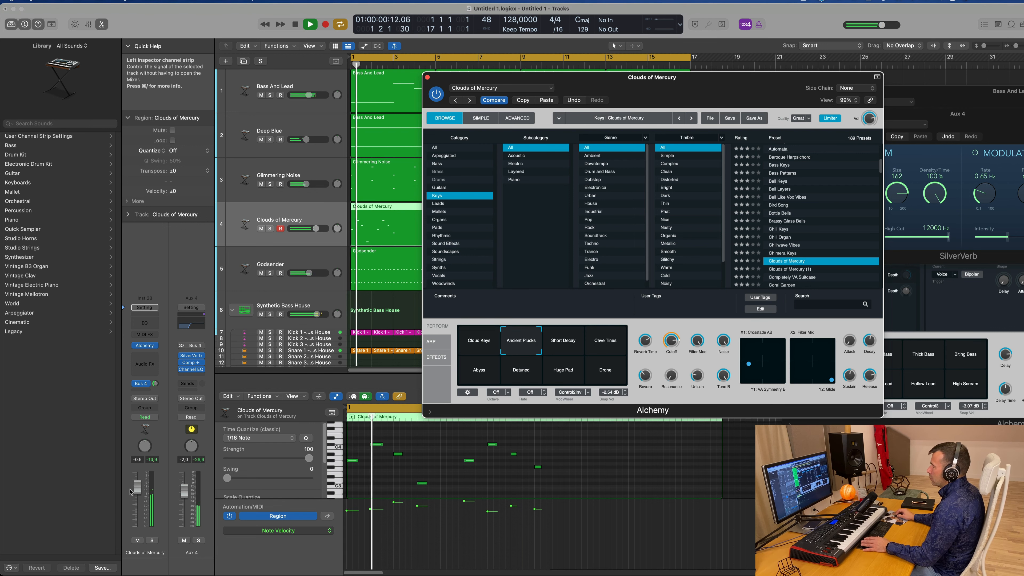
# Lower the Clouds of Mercury track volume slightly, adjust the Crossfade AB and VA Symmetry B pad and replay the melody
pyautogui.moveTo(137, 489); pyautogui.dragTo(137, 490)
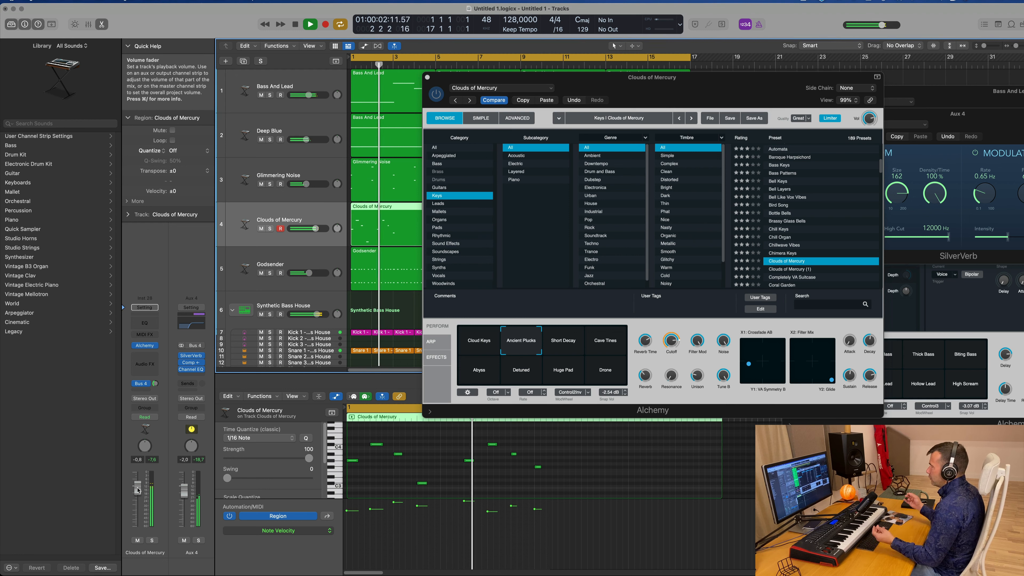
pyautogui.press('Return')
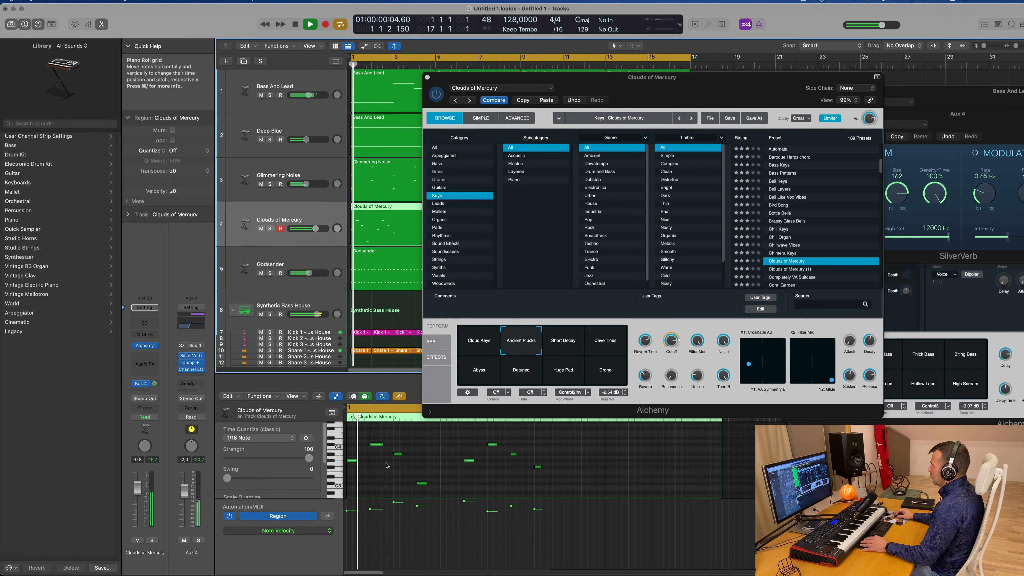
pyautogui.moveTo(751, 365)
pyautogui.mouseDown()
pyautogui.moveTo(775, 356)
pyautogui.moveTo(746, 375)
pyautogui.mouseUp()
pyautogui.press('Return')
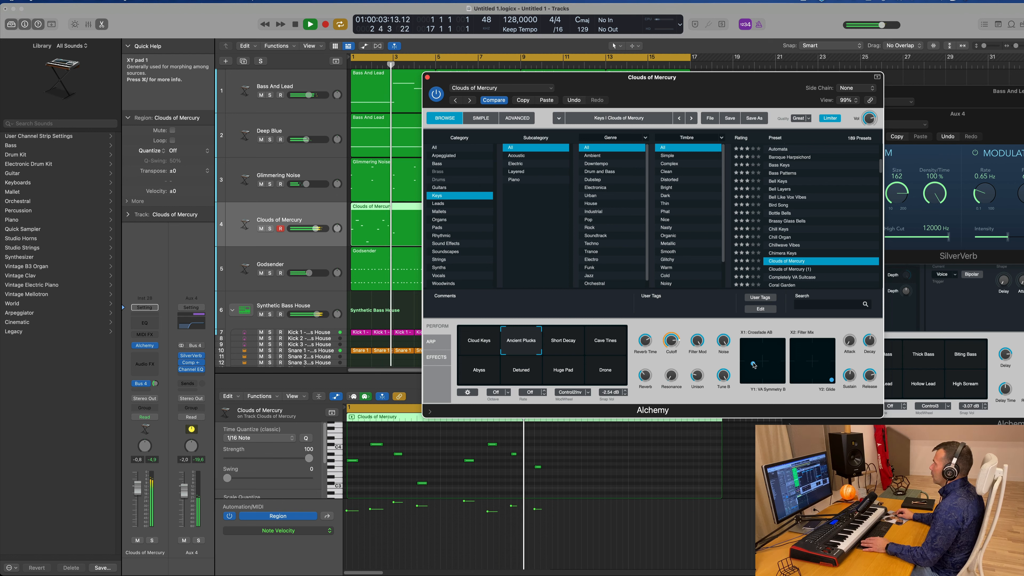
pyautogui.press('Return')
pyautogui.press('space')
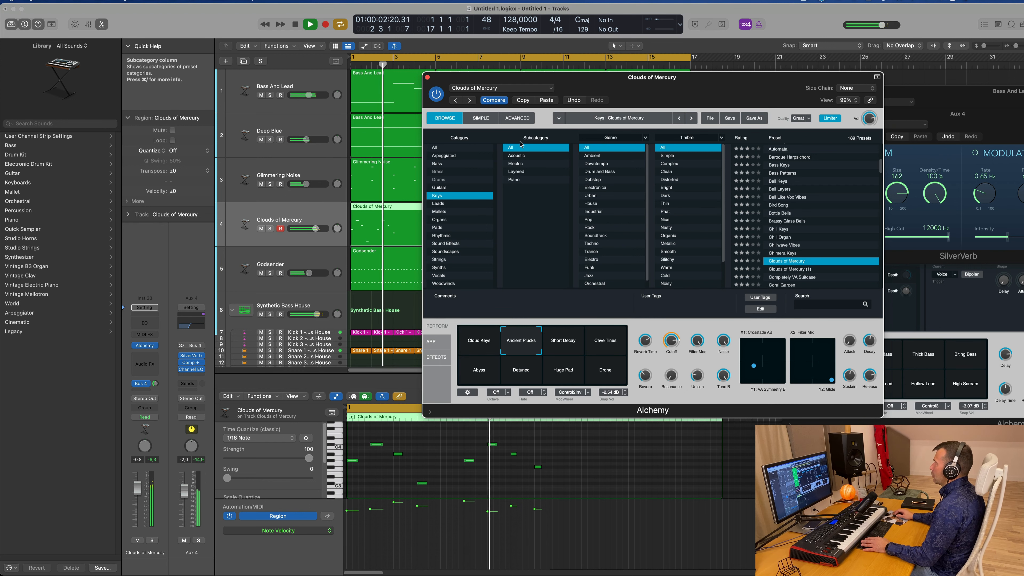
# Compare the sound with the saved Alchemy setting during playback, try its Swell variation and restore its Tremolo variation
pyautogui.click(493, 101)
pyautogui.press('Return')
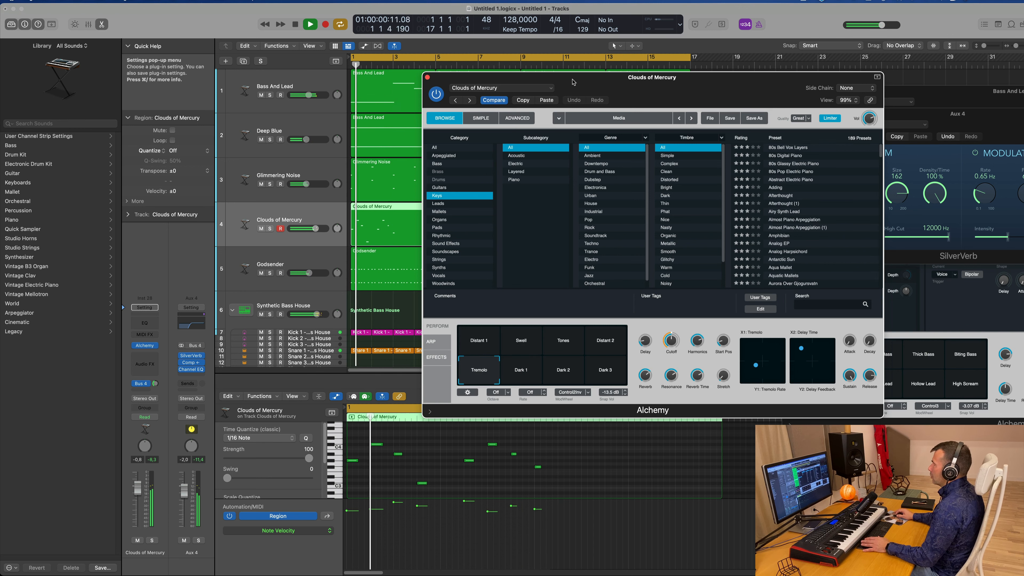
pyautogui.click(573, 79)
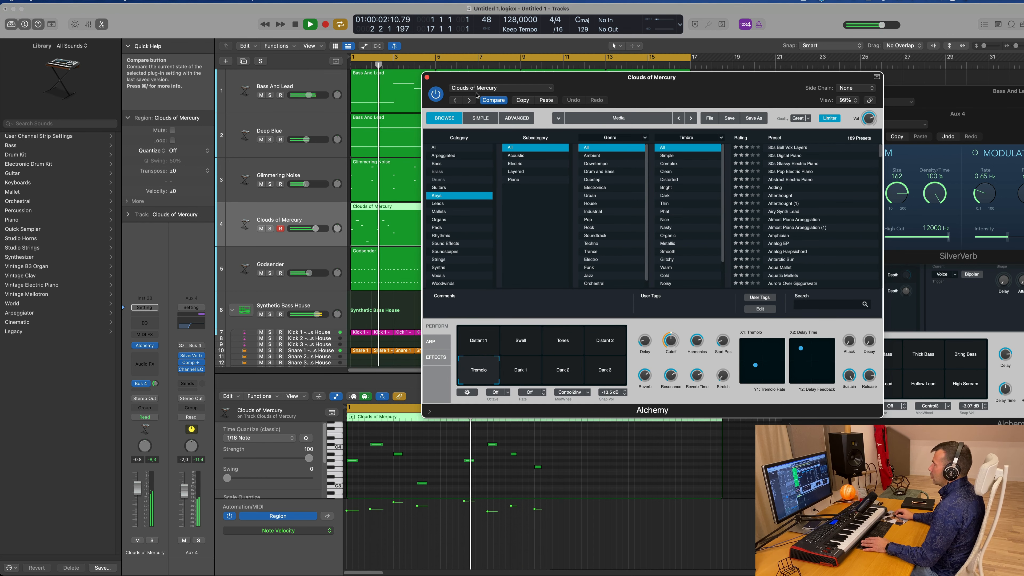
pyautogui.press('Return')
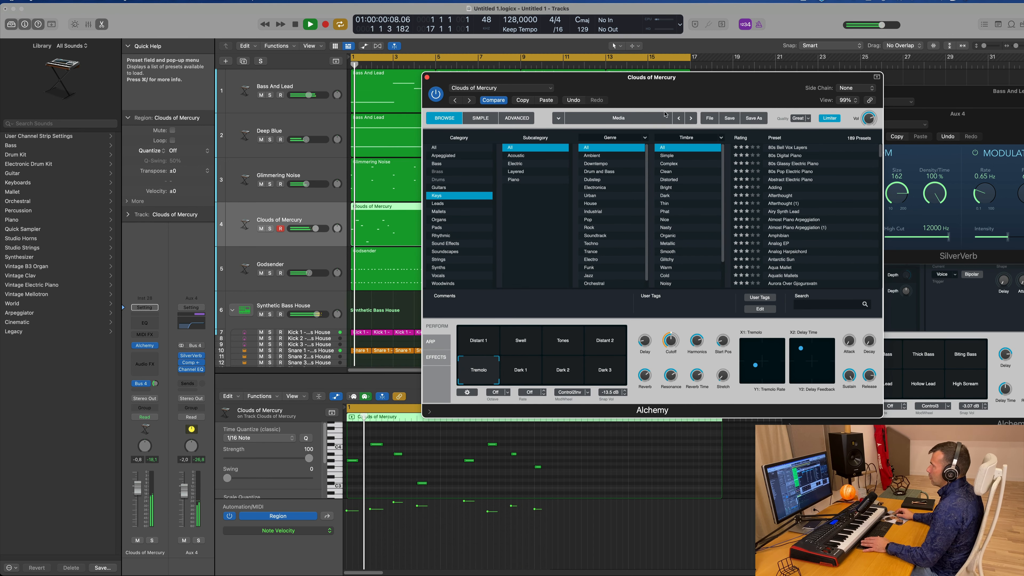
pyautogui.click(533, 346)
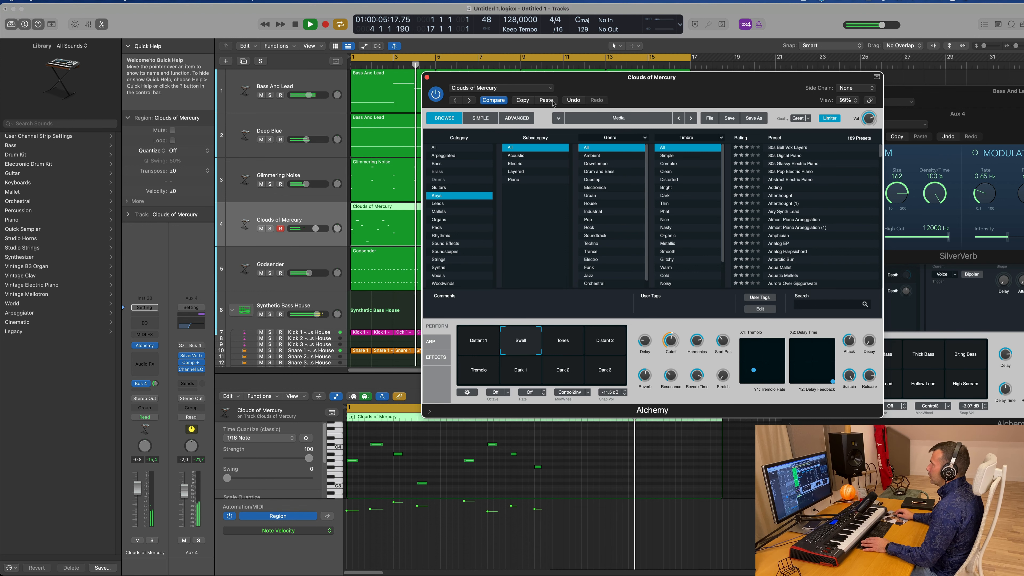
pyautogui.click(494, 101)
pyautogui.press('space')
pyautogui.press('space')
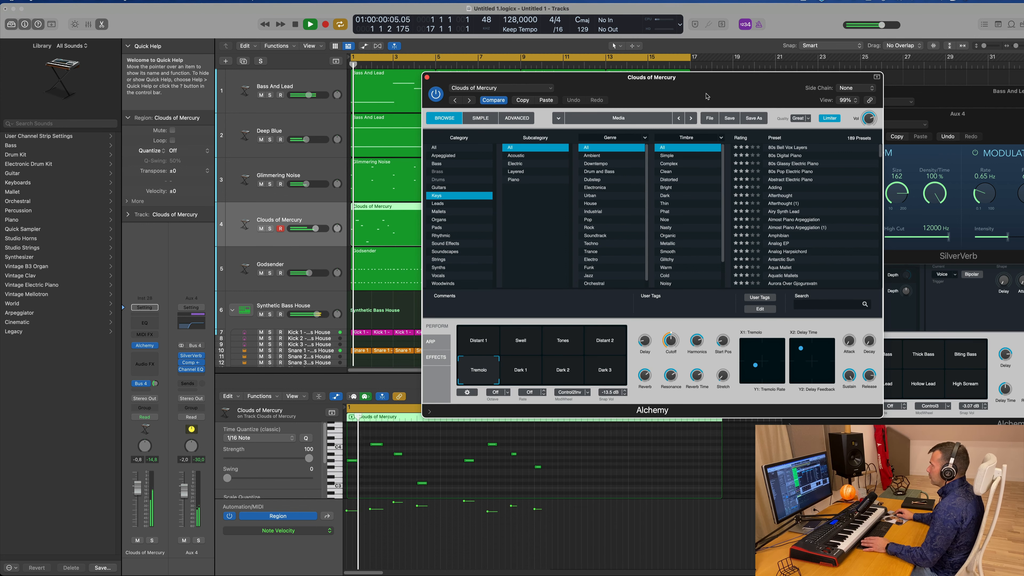
# Shift the Alchemy window slightly and audition the Swell, Distant 1, Distant 2 and Tremolo variations
pyautogui.moveTo(706, 96); pyautogui.dragTo(690, 106)
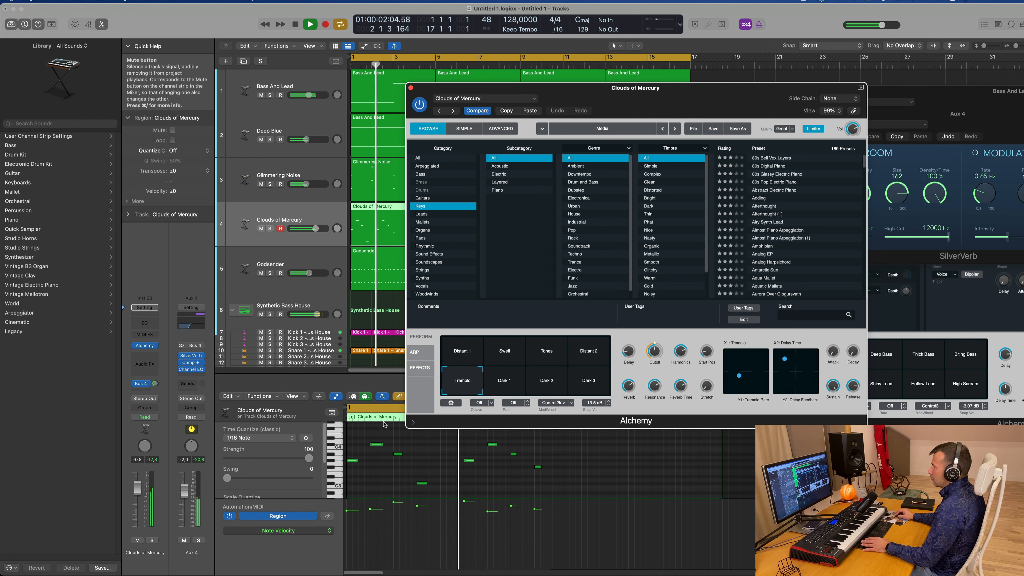
pyautogui.click(502, 358)
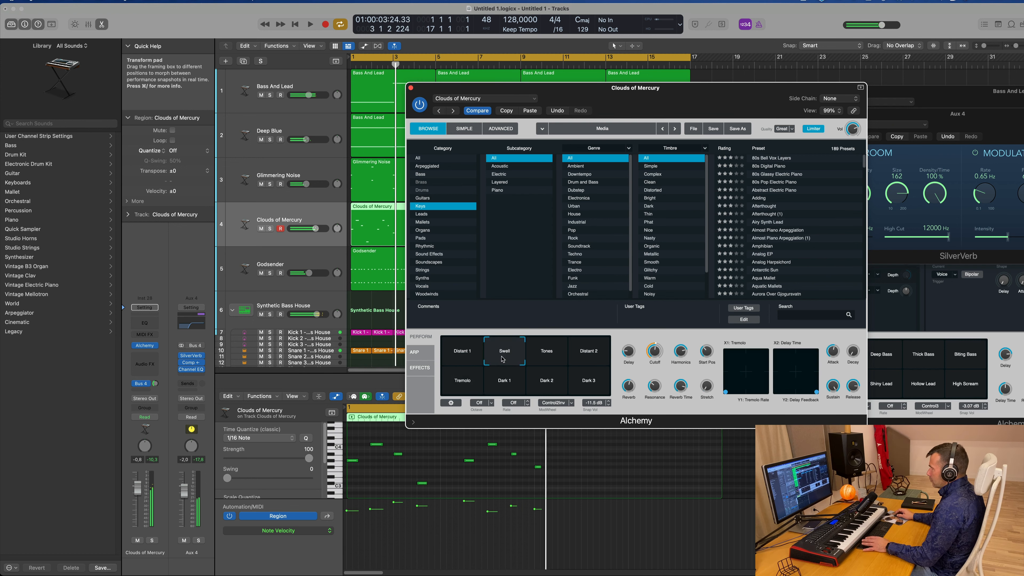
pyautogui.press('space')
pyautogui.click(473, 357)
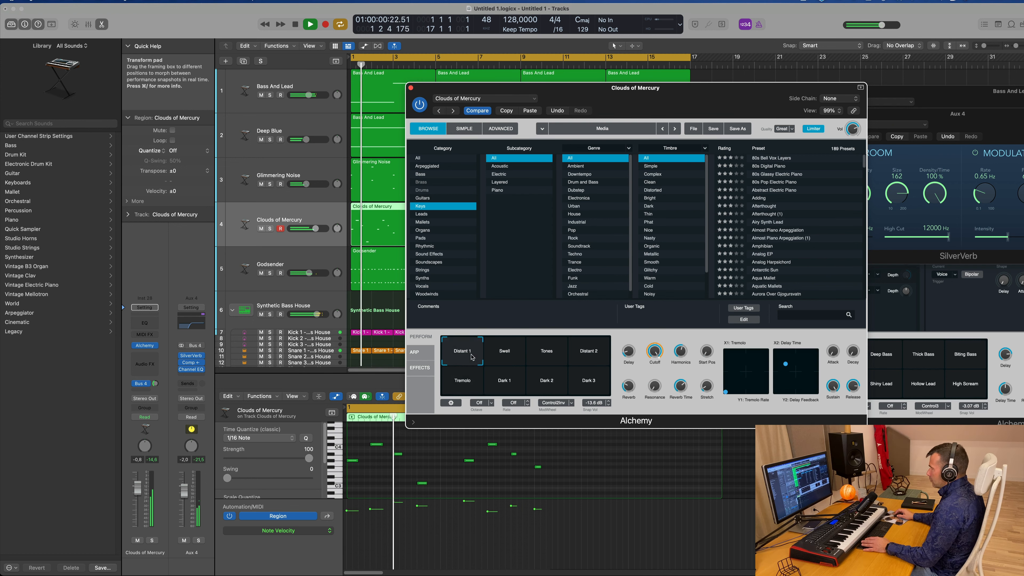
pyautogui.click(578, 358)
pyautogui.click(453, 390)
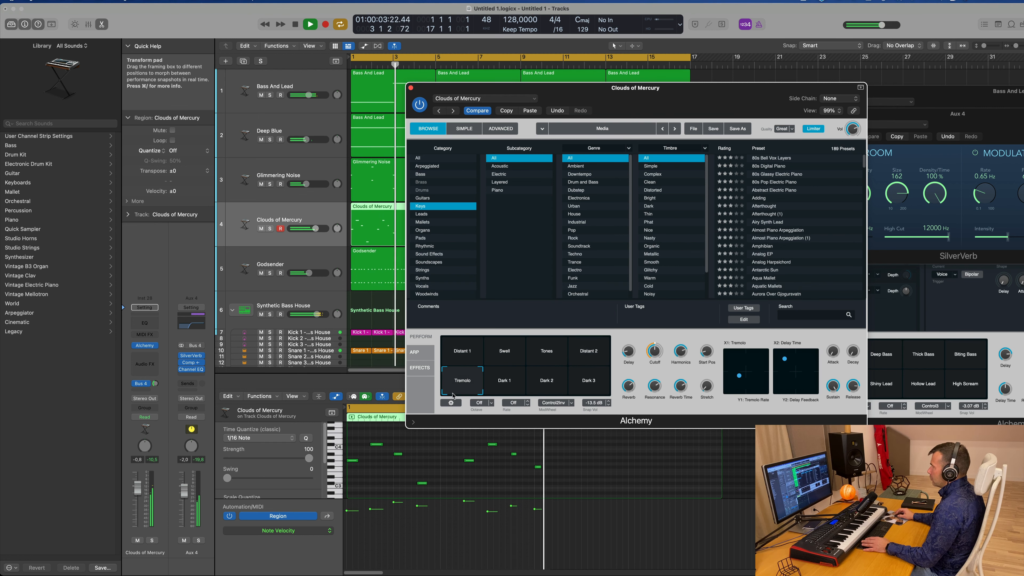
pyautogui.moveTo(725, 150)
pyautogui.mouseDown()
pyautogui.moveTo(757, 153)
pyautogui.moveTo(731, 153)
pyautogui.mouseUp()
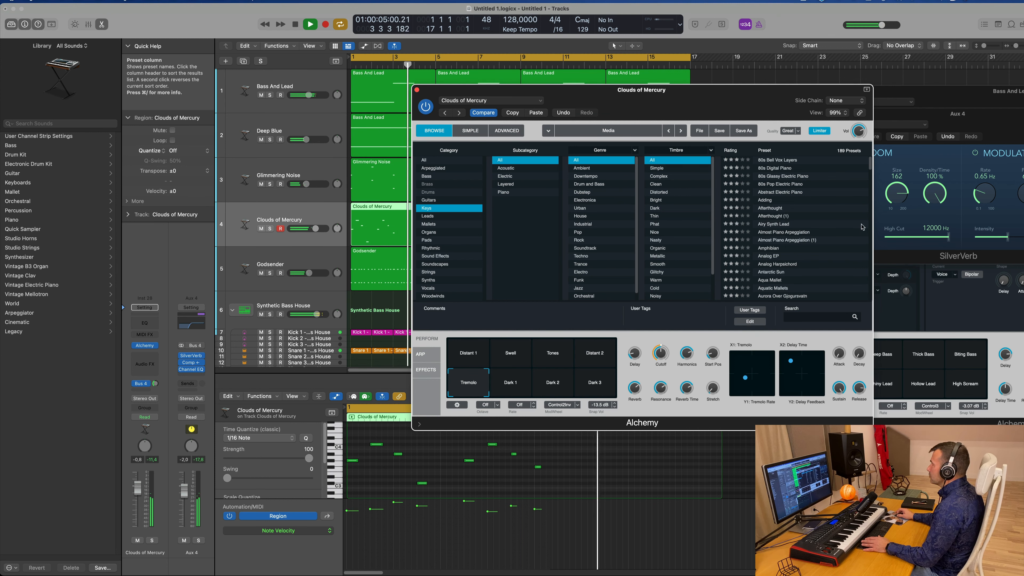
# Browse the Keys presets, undo the last variation change in Alchemy and restart playback
pyautogui.scroll(-10, 862, 227)
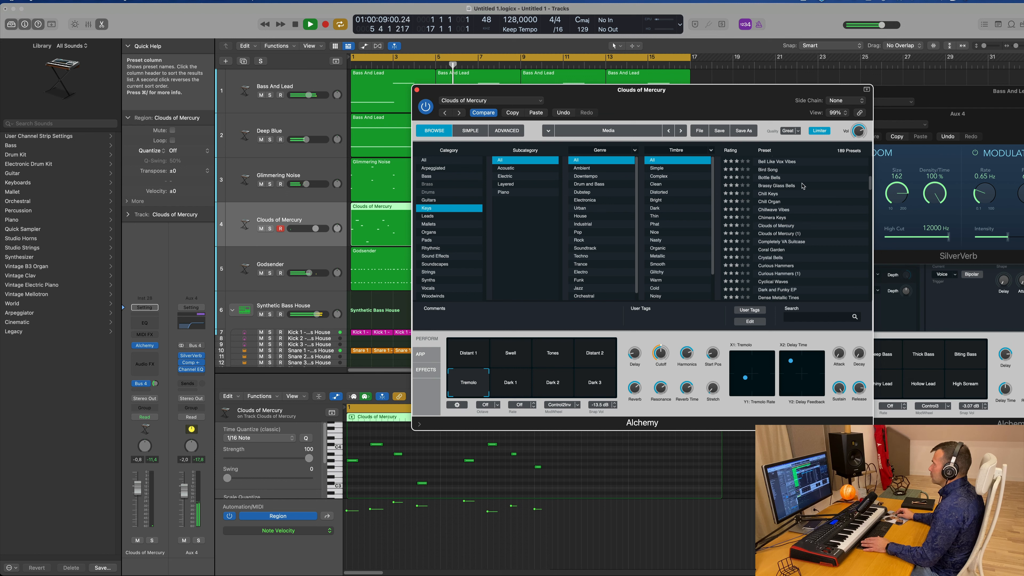
pyautogui.click(562, 113)
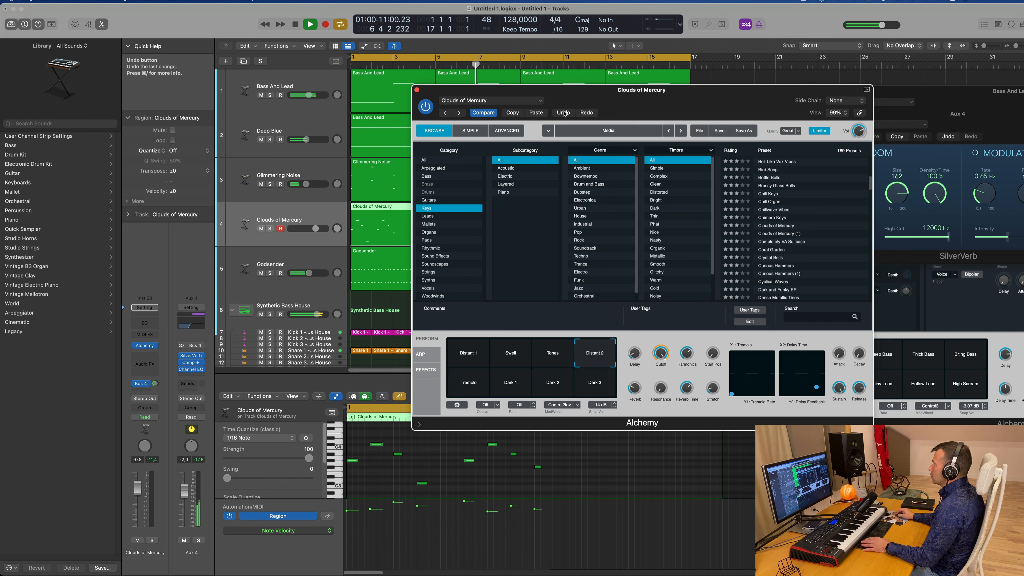
pyautogui.press('space')
pyautogui.press('space')
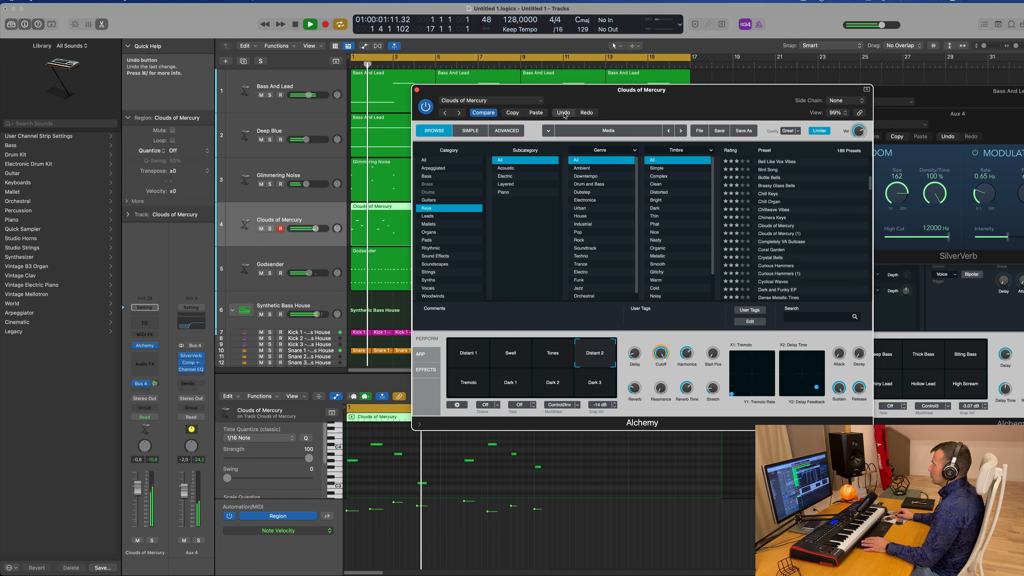
# Undo the recent Alchemy variation changes one at a time, restarting playback to hear each earlier sound
pyautogui.click(564, 115)
pyautogui.press('space')
pyautogui.press('space')
pyautogui.click(565, 115)
pyautogui.press('space')
pyautogui.press('space')
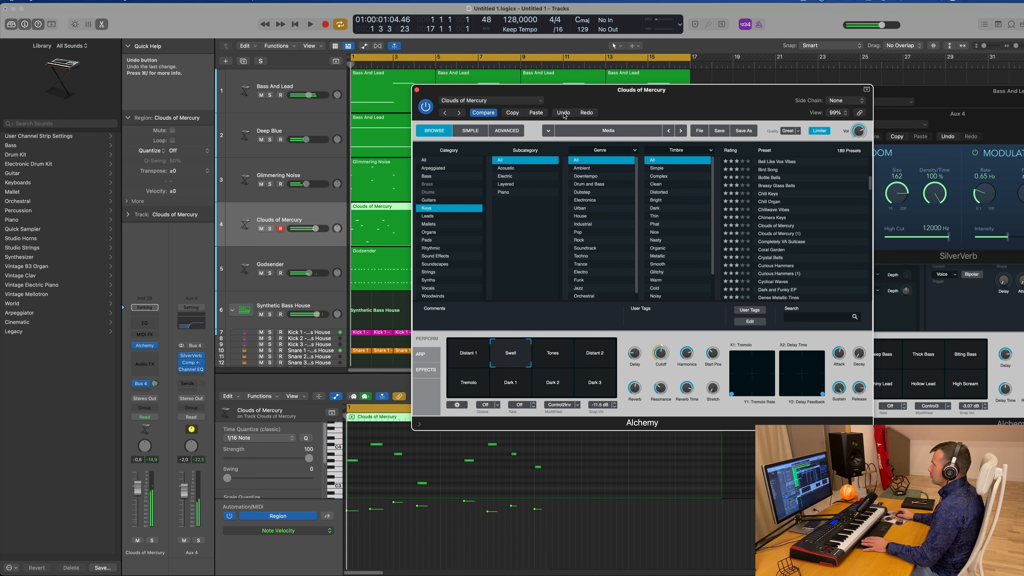
pyautogui.click(564, 113)
pyautogui.press('space')
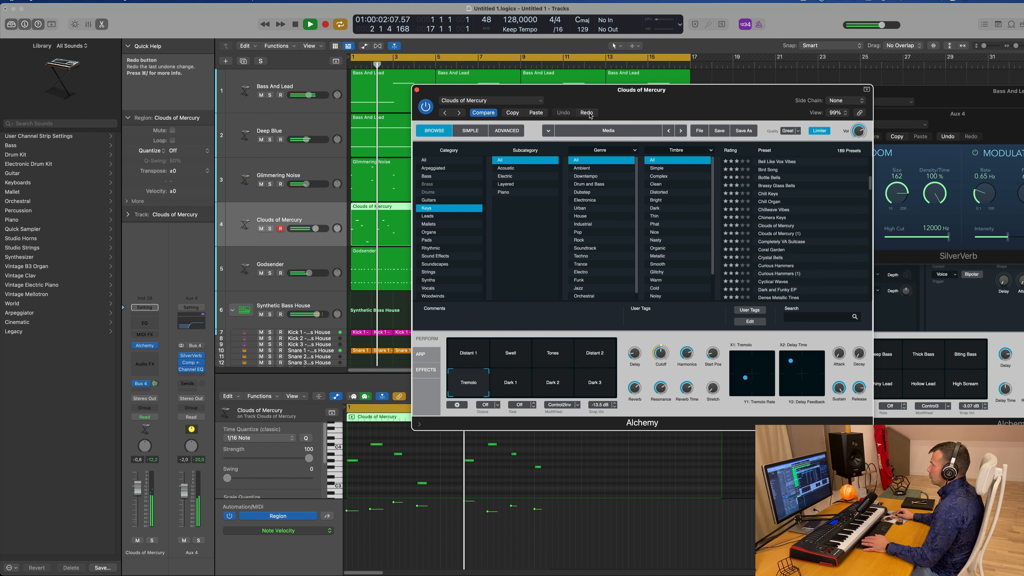
# Redo the undone Alchemy variation changes up to Distant 1 while replaying the melody, and shift the Alchemy window slightly
pyautogui.click(587, 112)
pyautogui.press('space')
pyautogui.press('space')
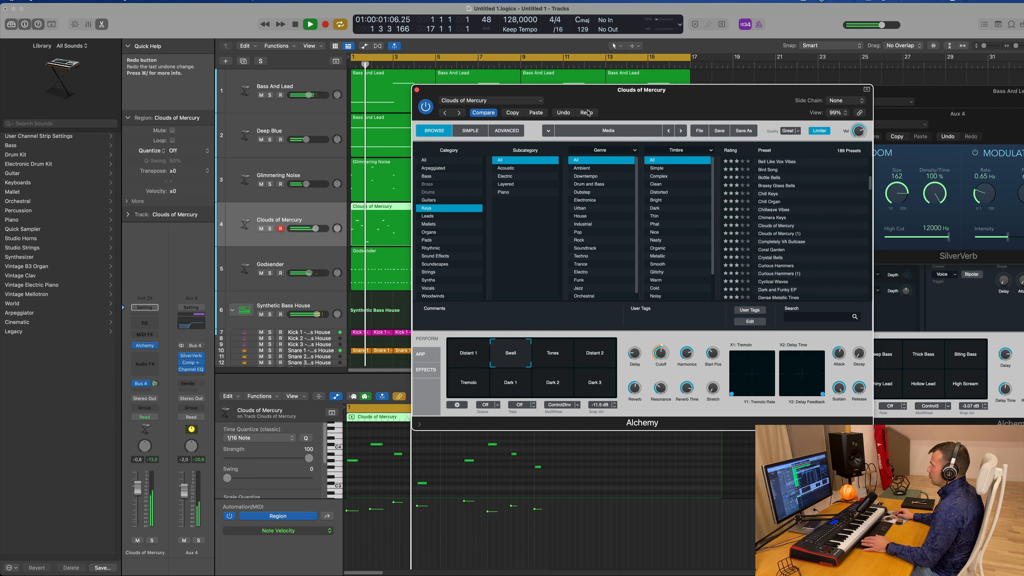
pyautogui.click(586, 112)
pyautogui.press('space')
pyautogui.press('space')
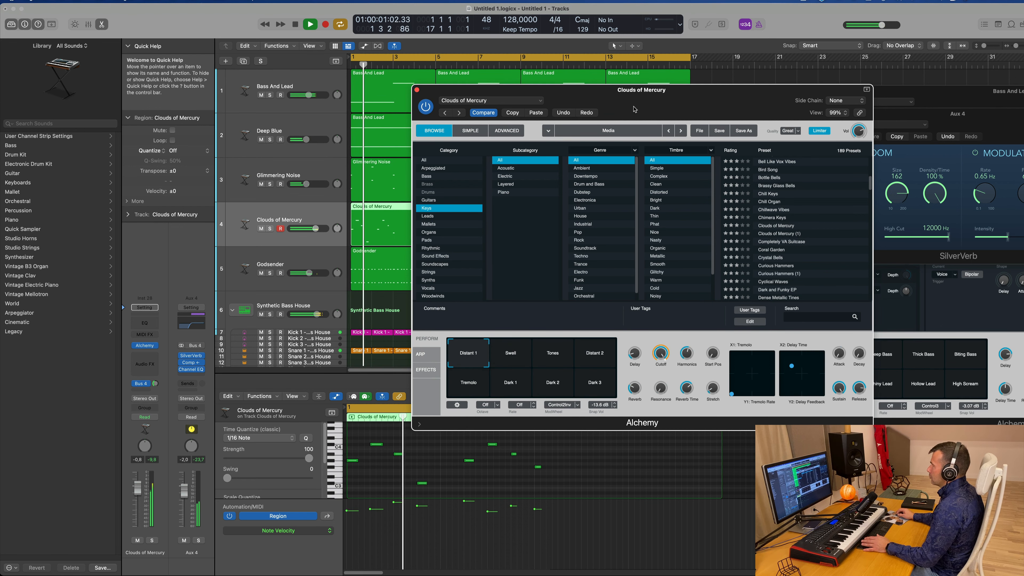
pyautogui.moveTo(634, 108); pyautogui.dragTo(624, 107)
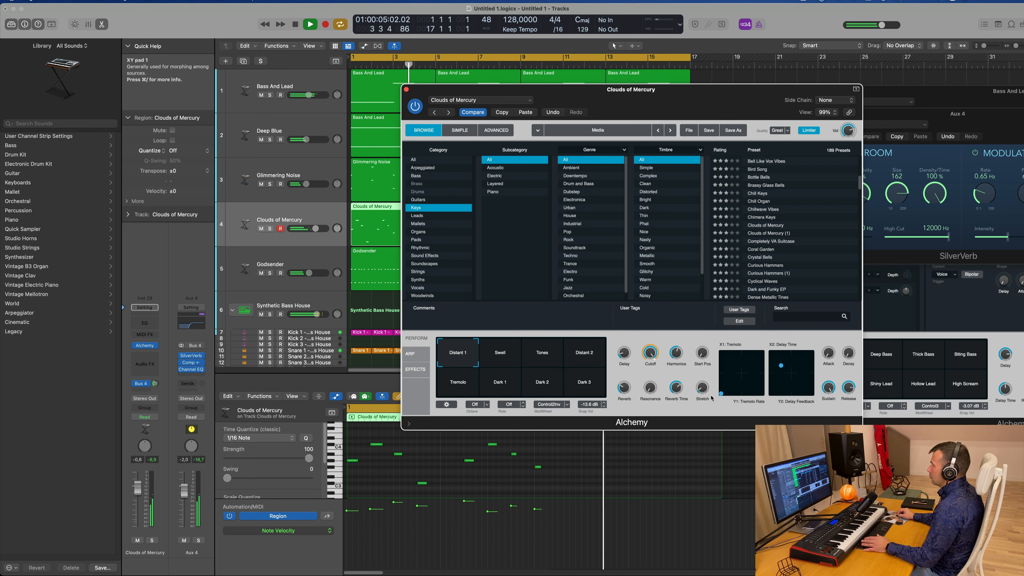
# Restart the melody and audition the Distant Vintage Organ and Electro Funk Clav presets from the Keys category
pyautogui.press('space')
pyautogui.scroll(-5, 802, 243)
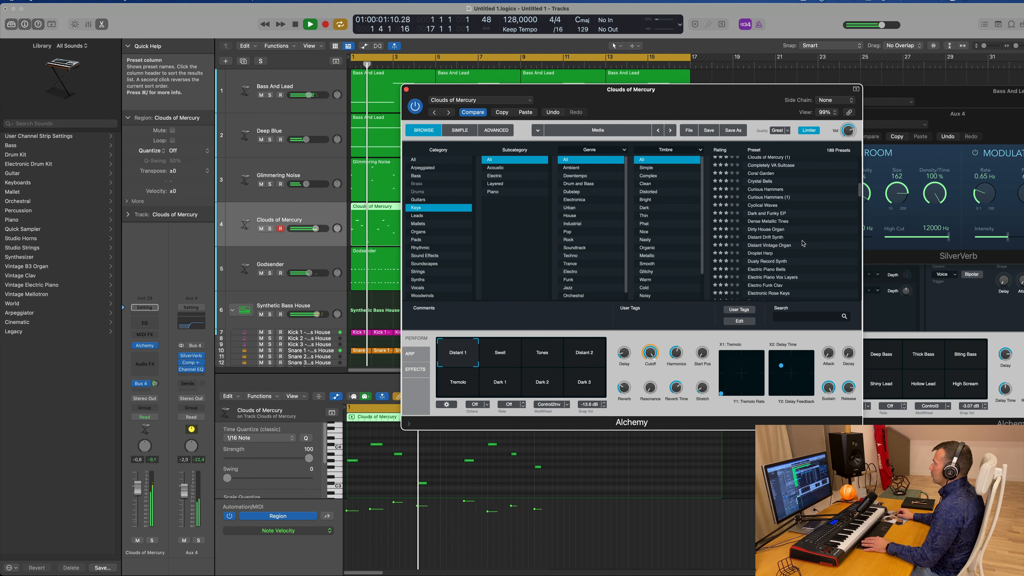
pyautogui.press('space')
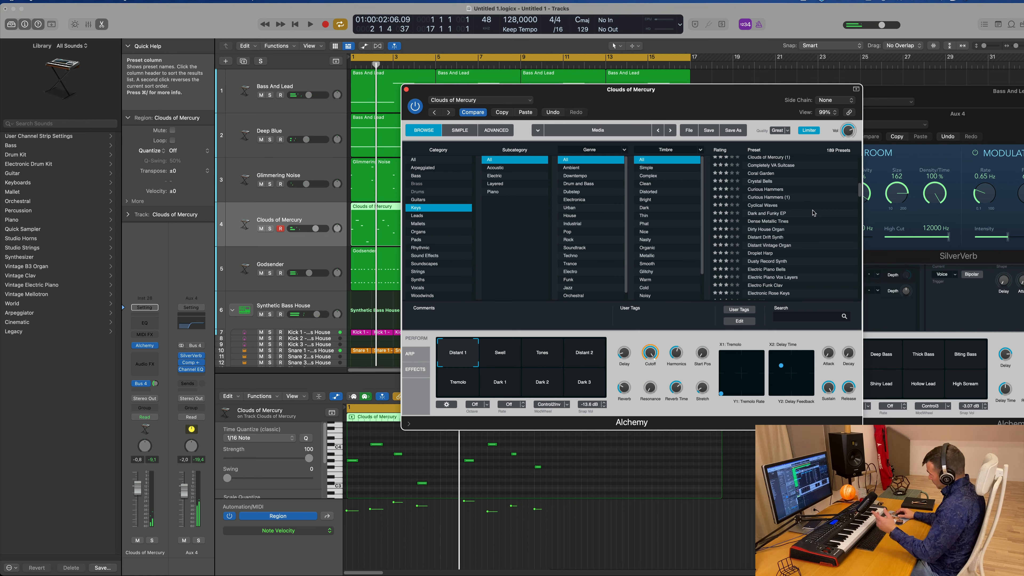
pyautogui.scroll(-2, 802, 224)
pyautogui.press('space')
pyautogui.click(773, 226)
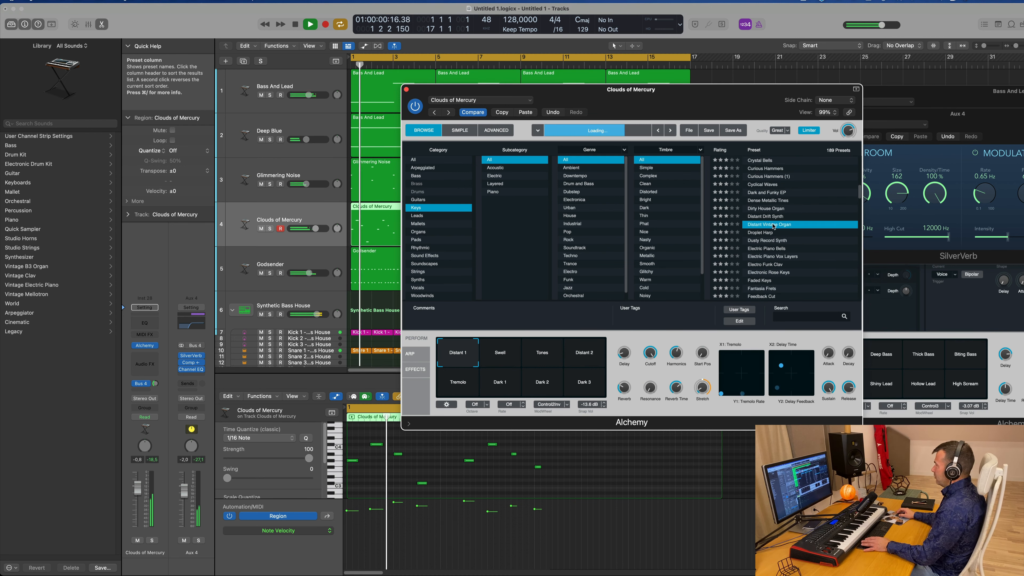
pyautogui.scroll(-2, 792, 246)
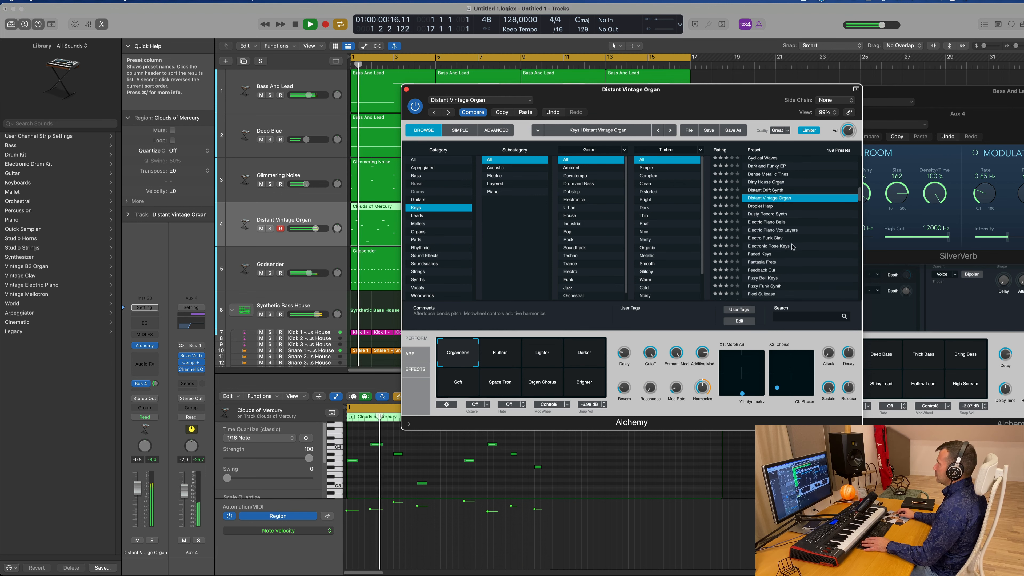
pyautogui.click(762, 238)
pyautogui.scroll(-2, 798, 231)
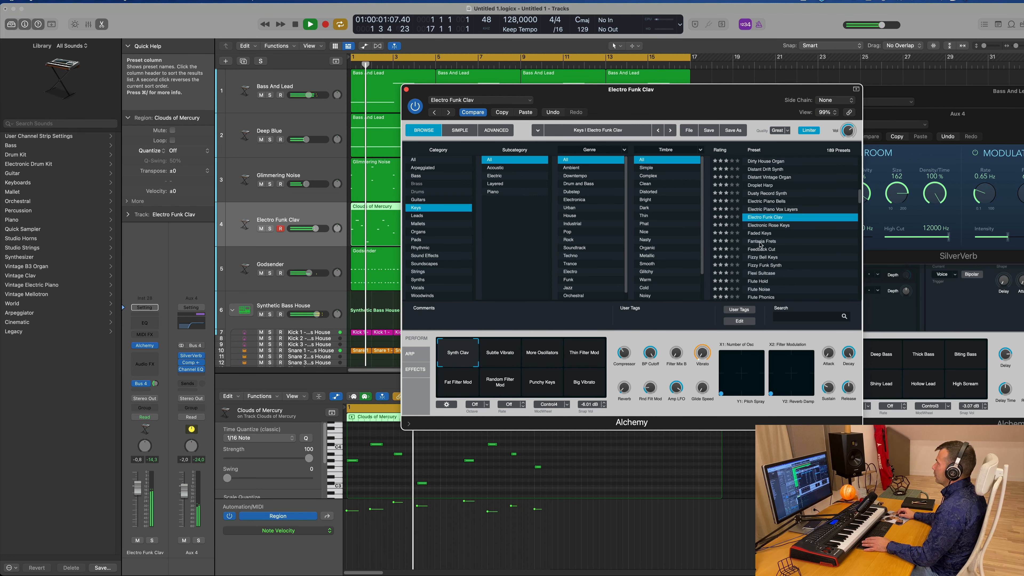
# Audition the Fantasia Frets, Flute Hold and Flute Phonics presets on the playing melody
pyautogui.click(766, 242)
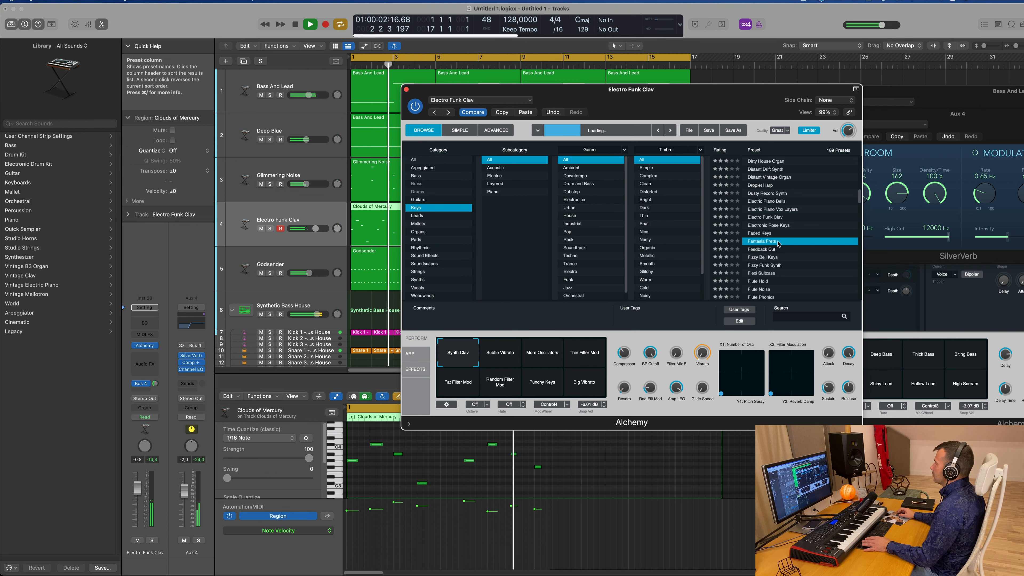
pyautogui.scroll(-3, 794, 252)
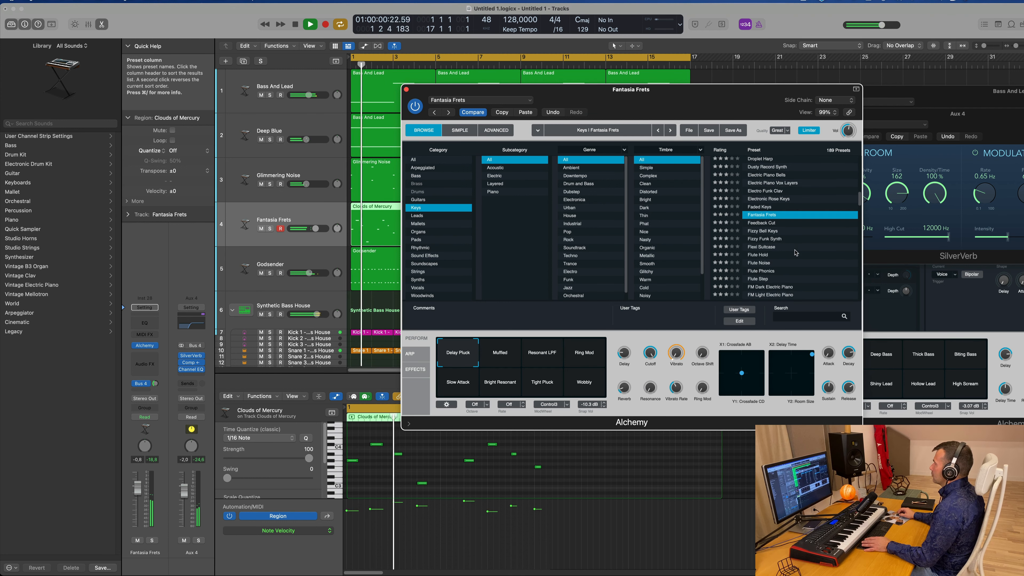
pyautogui.click(766, 255)
pyautogui.scroll(-3, 796, 246)
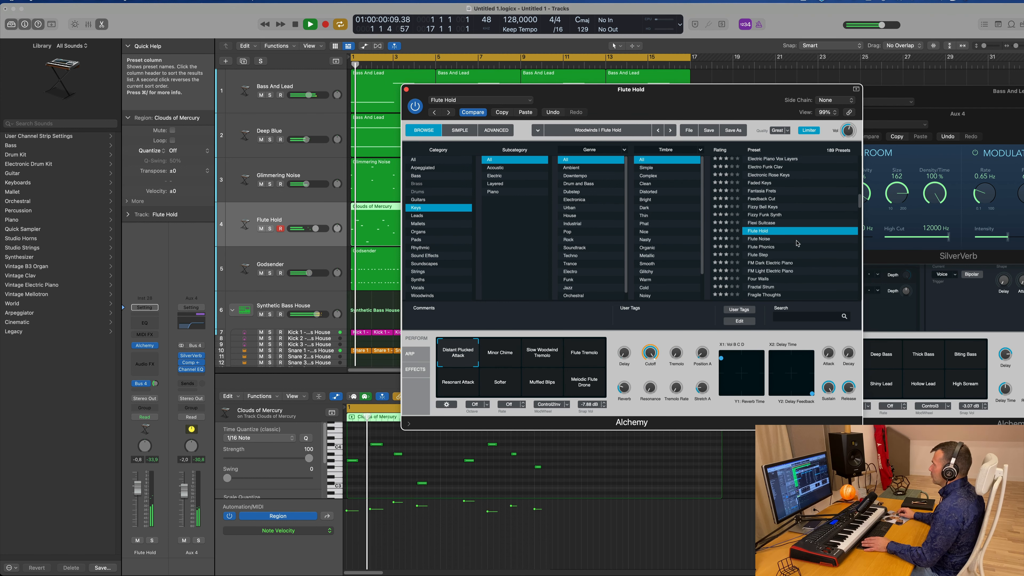
pyautogui.click(754, 247)
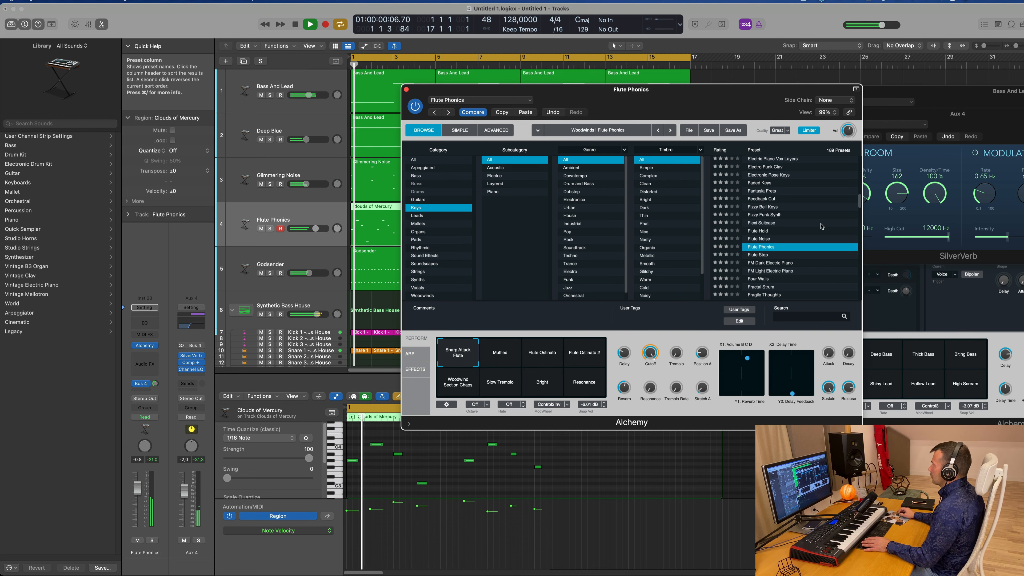
pyautogui.scroll(-3, 822, 225)
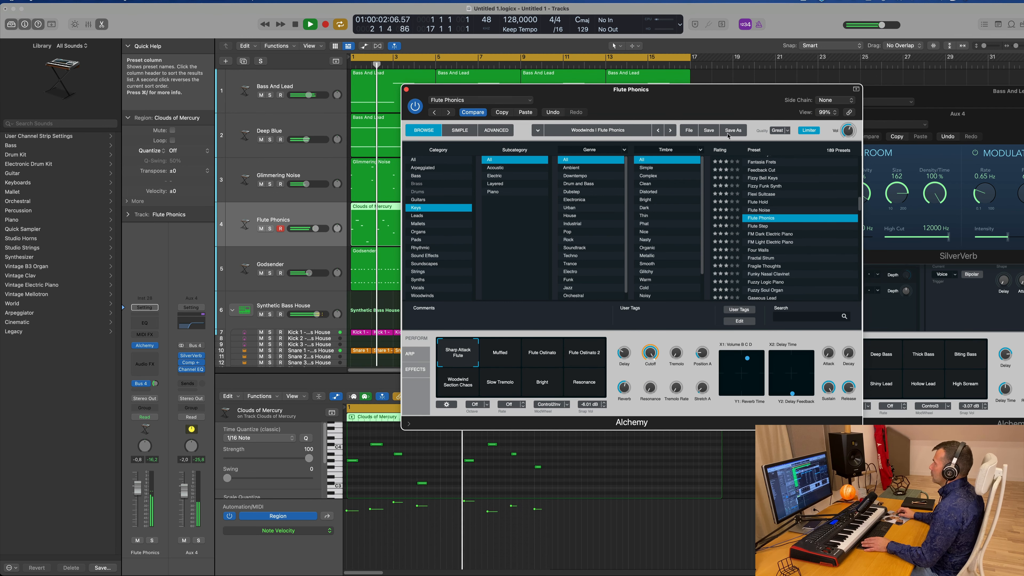
# Move the Alchemy window off the melody region and audition the Flute Phonics variations from Muffled through Resonance
pyautogui.moveTo(751, 97); pyautogui.dragTo(865, 93)
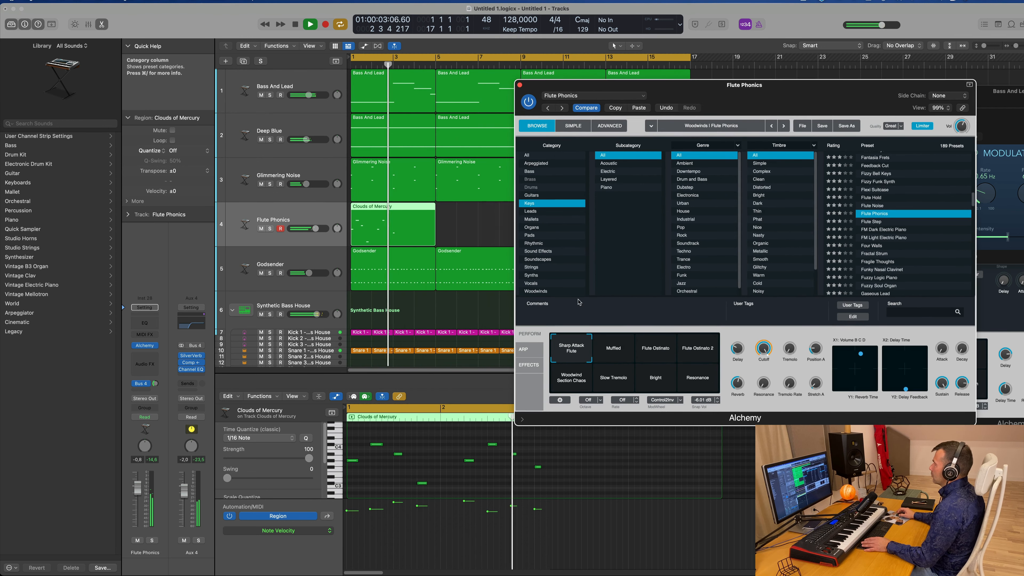
pyautogui.click(605, 355)
pyautogui.click(654, 352)
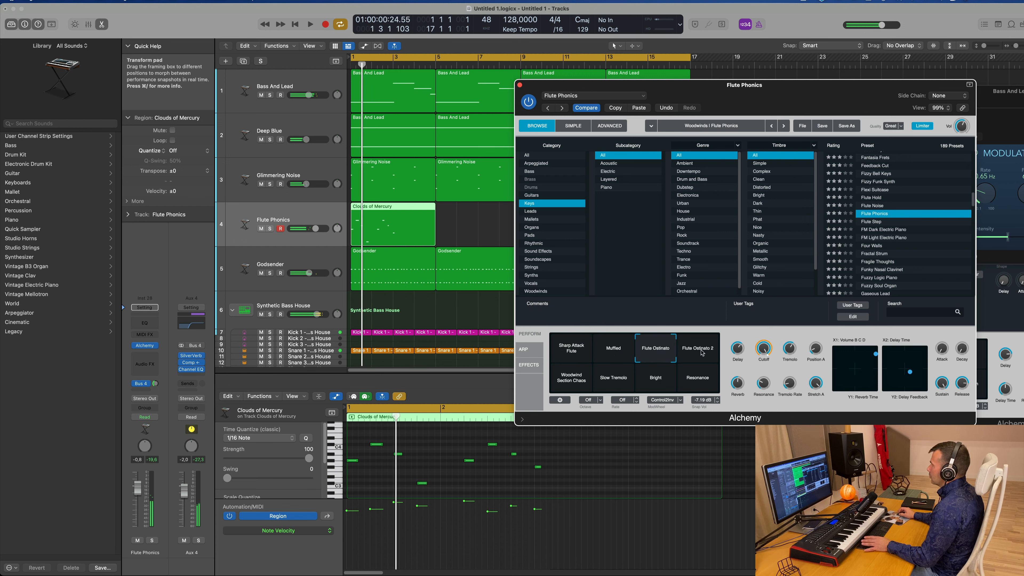
pyautogui.click(705, 352)
pyautogui.click(556, 380)
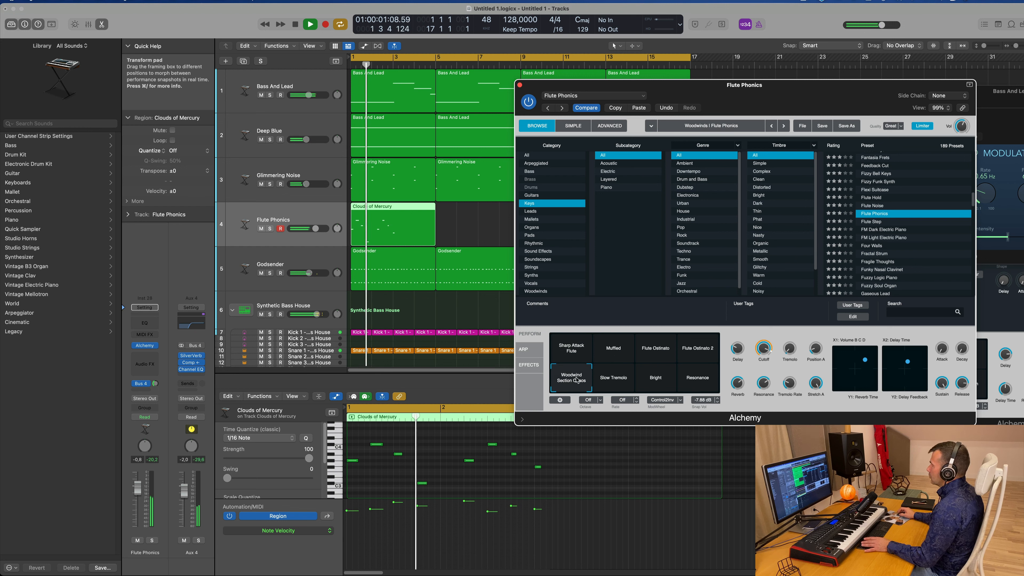
pyautogui.click(614, 379)
pyautogui.click(660, 382)
pyautogui.click(698, 381)
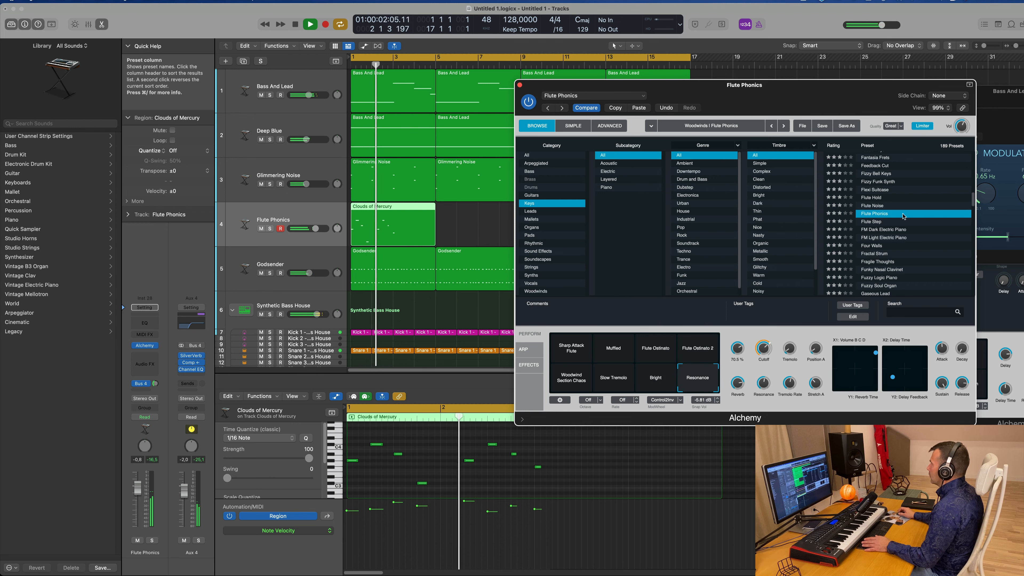
# Audition the Four Walls and Hidden Voices presets on the looping melody
pyautogui.scroll(-3, 923, 250)
pyautogui.click(881, 220)
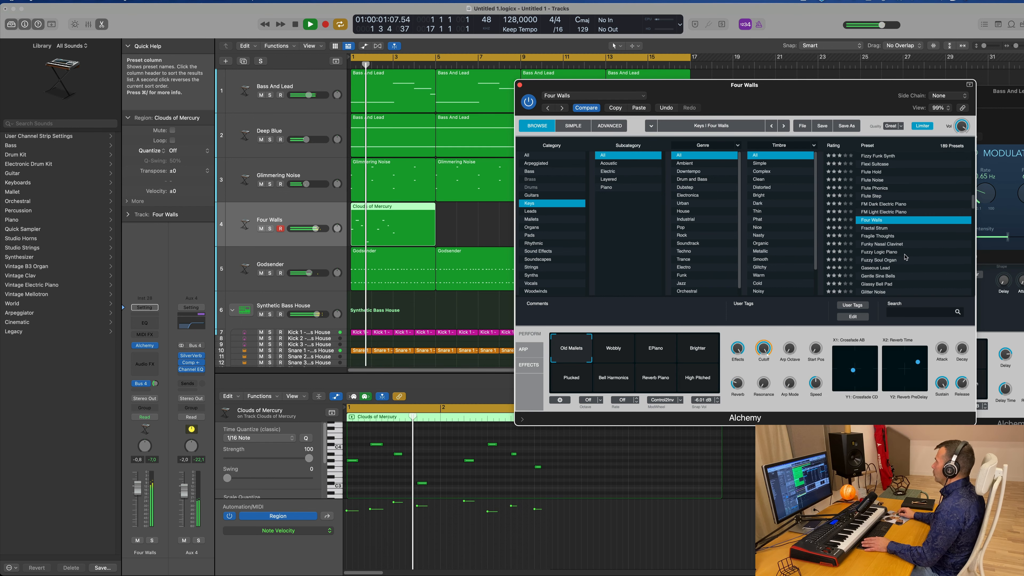
pyautogui.scroll(-5, 905, 256)
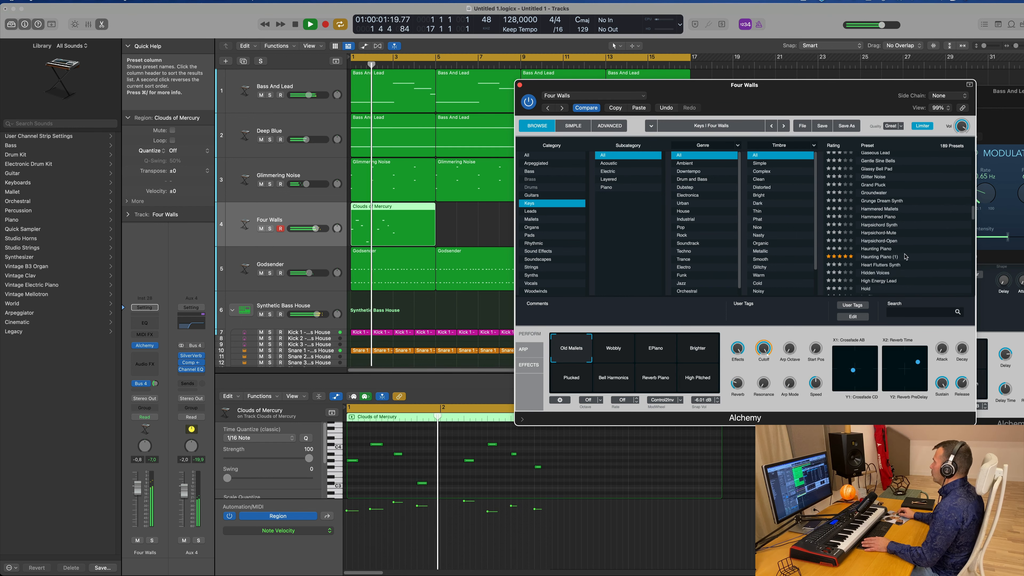
pyautogui.click(876, 274)
pyautogui.scroll(-3, 870, 235)
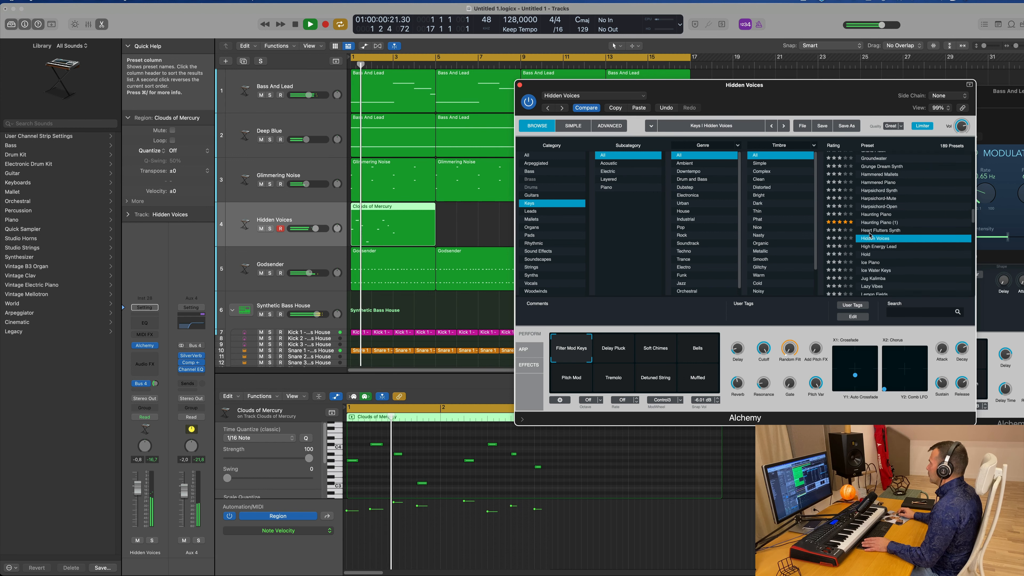
# Try the Jug Kalimba, Lazy Vibes and Lemon Fields presets on the melody during playback
pyautogui.click(873, 257)
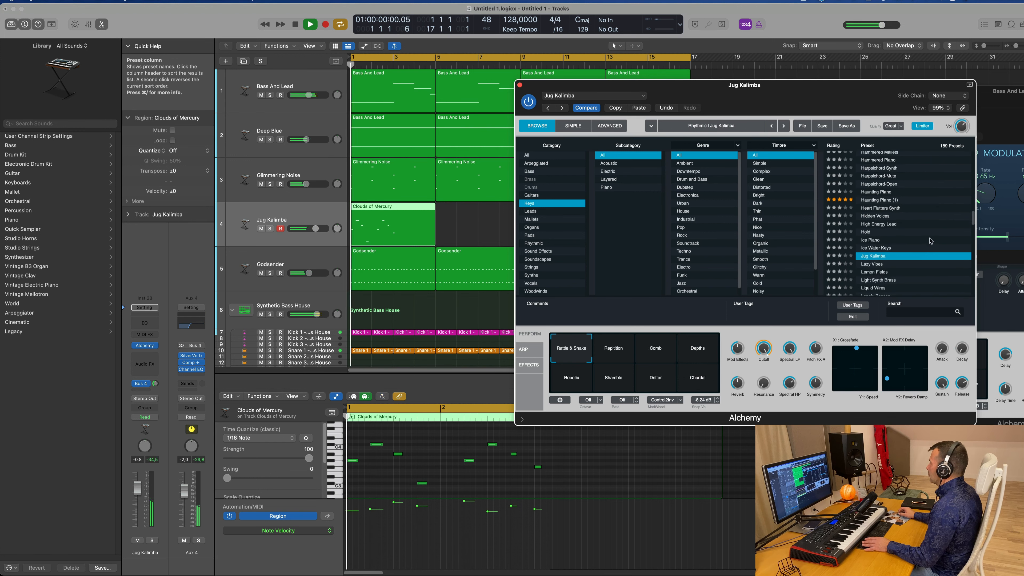
pyautogui.scroll(-2, 927, 240)
pyautogui.click(871, 228)
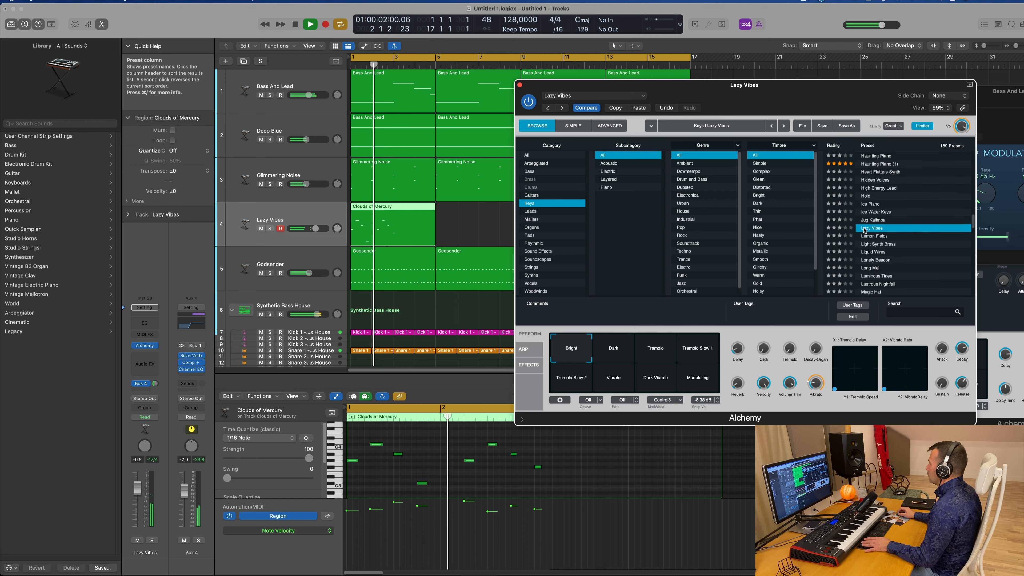
pyautogui.scroll(-1, 907, 232)
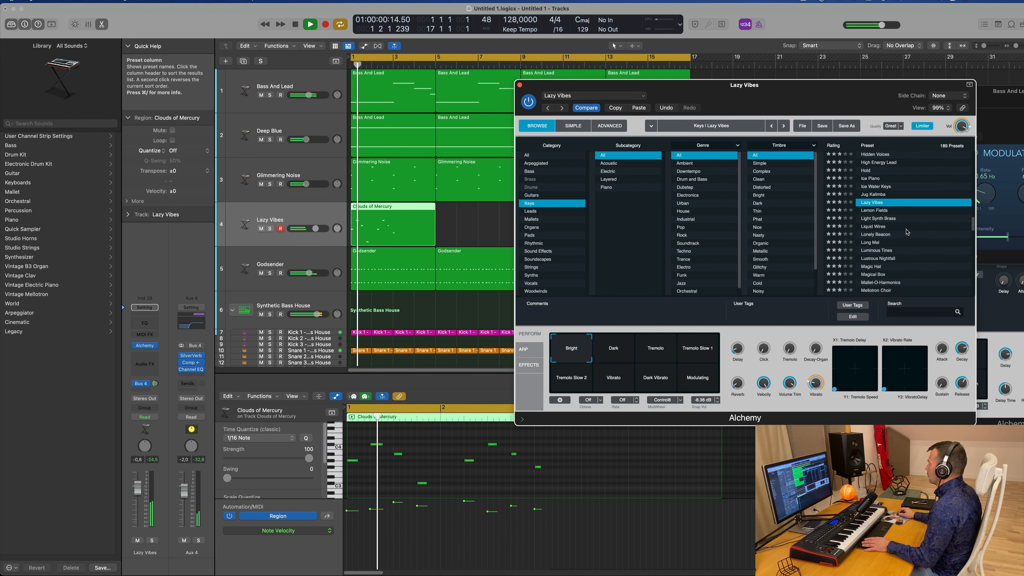
pyautogui.click(870, 210)
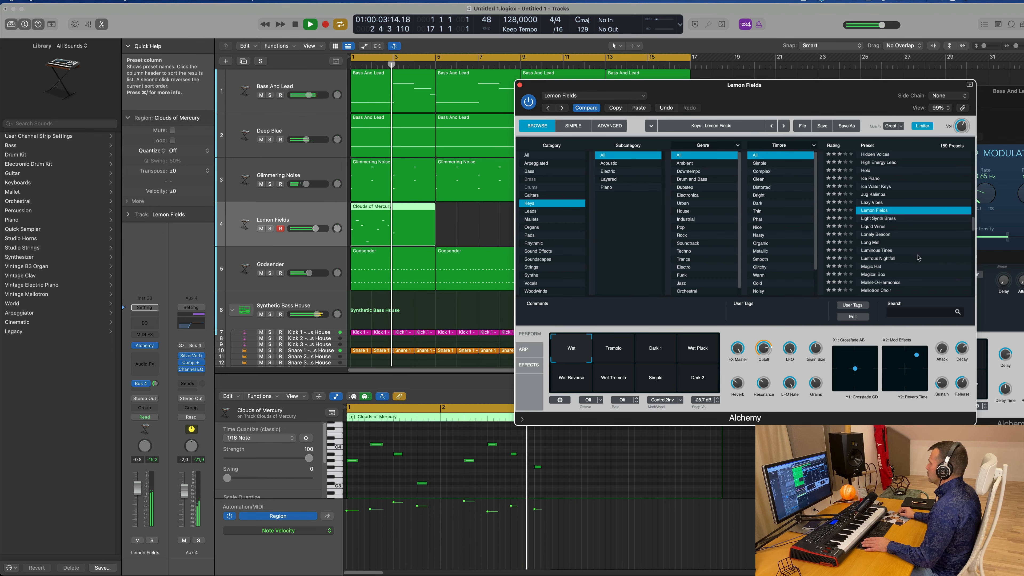
# Reposition the Alchemy window and audition the Chill Keys, Chill Organ and Chimera Keys presets near the start of the Keys list
pyautogui.moveTo(835, 95); pyautogui.dragTo(757, 84)
pyautogui.scroll(8, 816, 235)
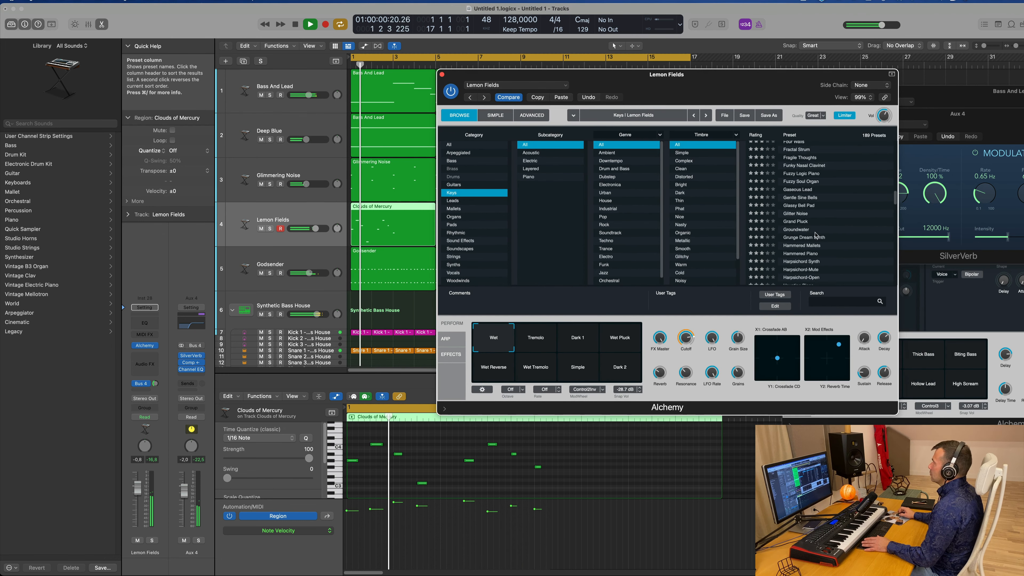
pyautogui.scroll(10, 815, 235)
pyautogui.scroll(-6, 834, 198)
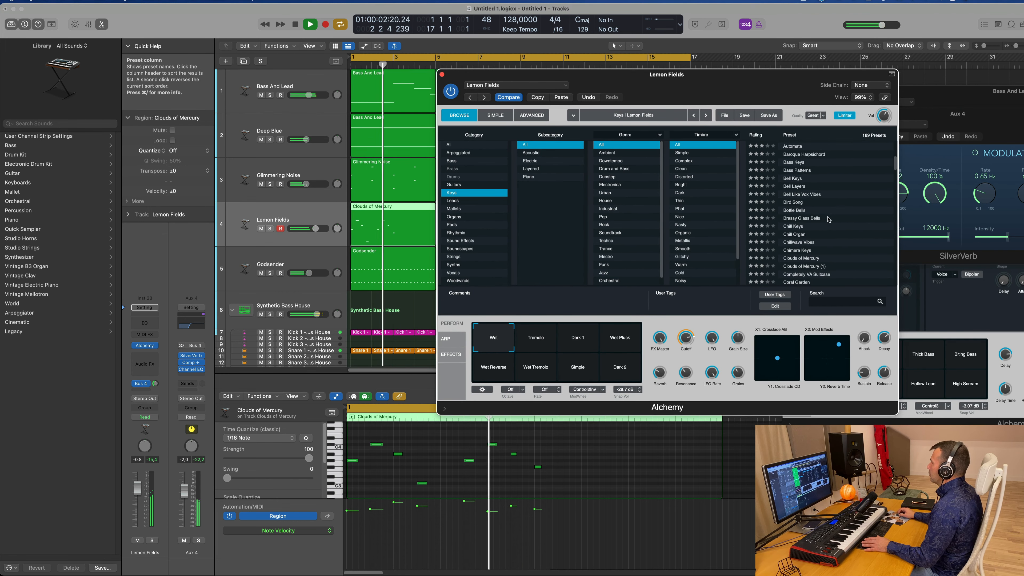
pyautogui.click(794, 226)
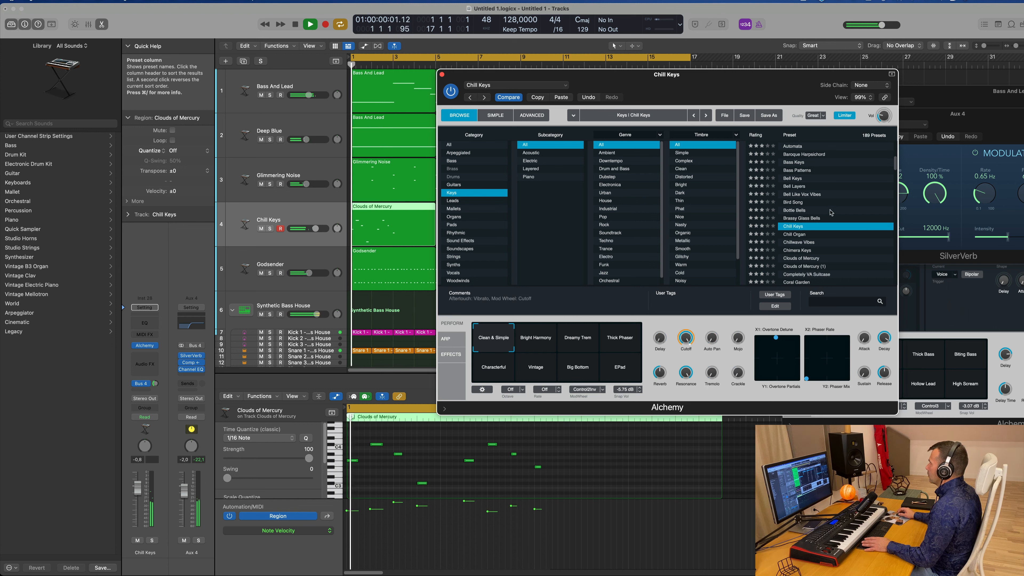
pyautogui.scroll(-1, 796, 230)
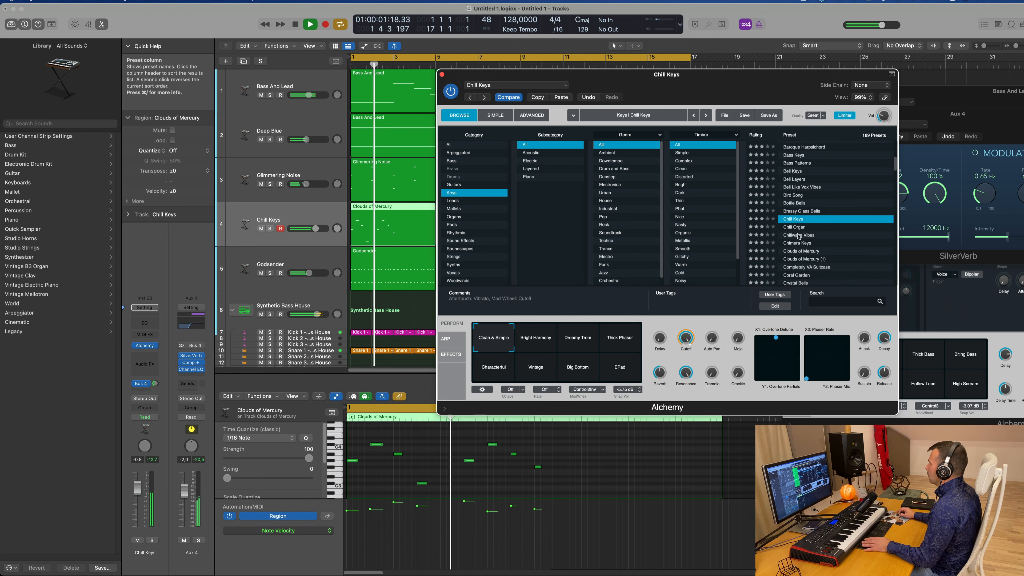
pyautogui.press('Down')
pyautogui.click(802, 243)
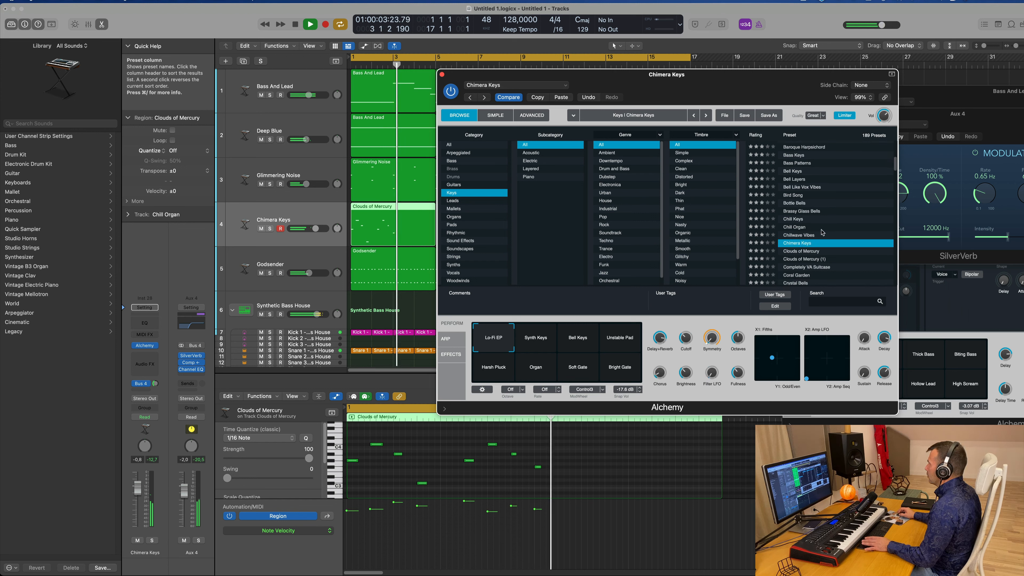
# Audition the Coral Garden preset, and load Dense Metallic Tines for the melody track
pyautogui.scroll(-5, 843, 228)
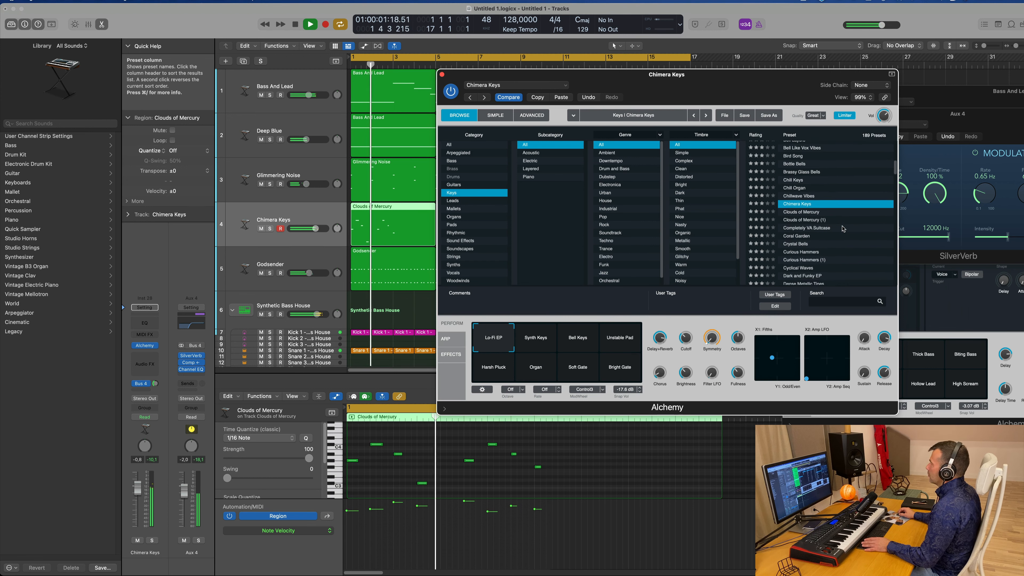
pyautogui.scroll(-2, 839, 228)
pyautogui.click(797, 220)
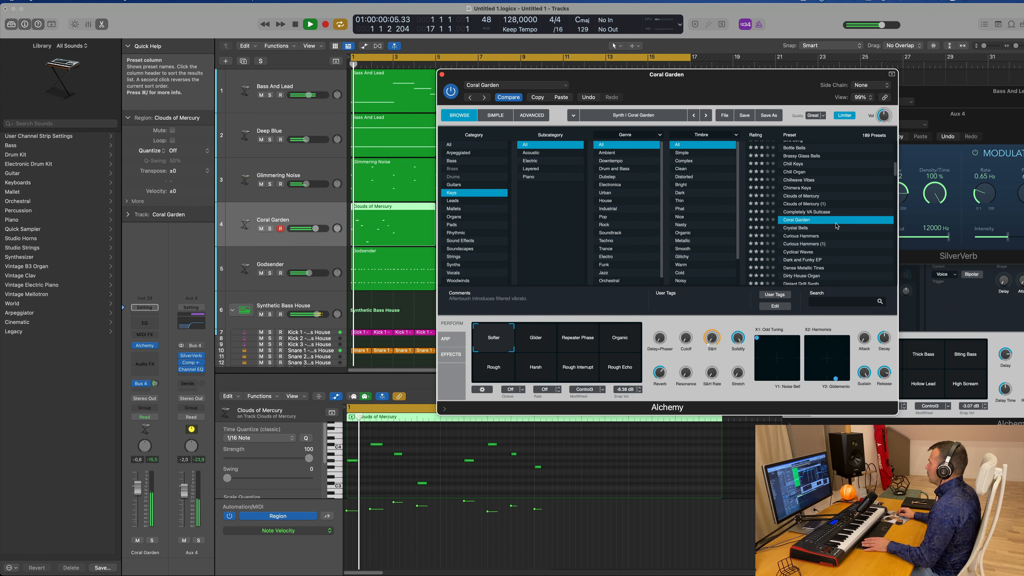
pyautogui.scroll(-2, 846, 233)
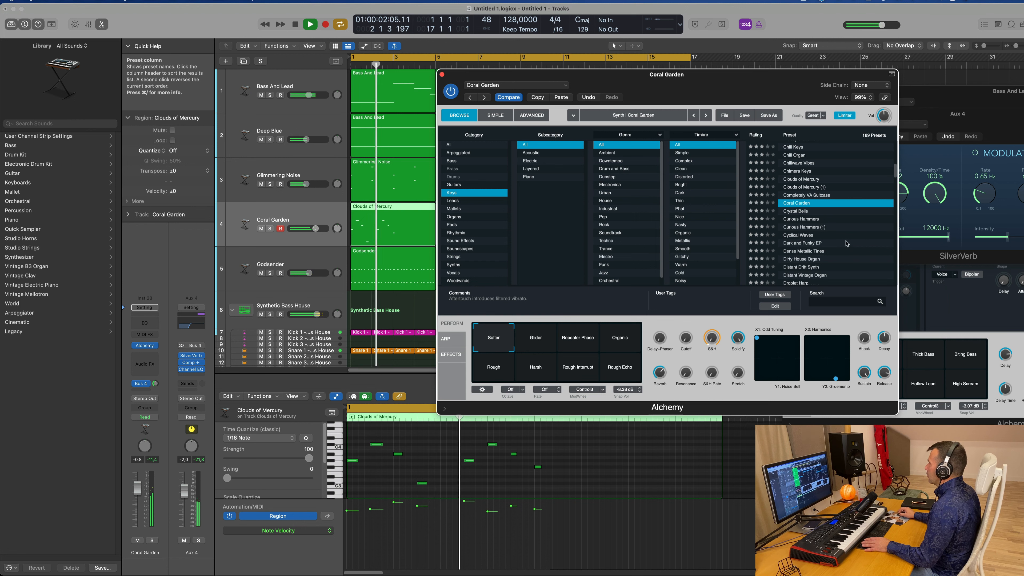
pyautogui.click(839, 251)
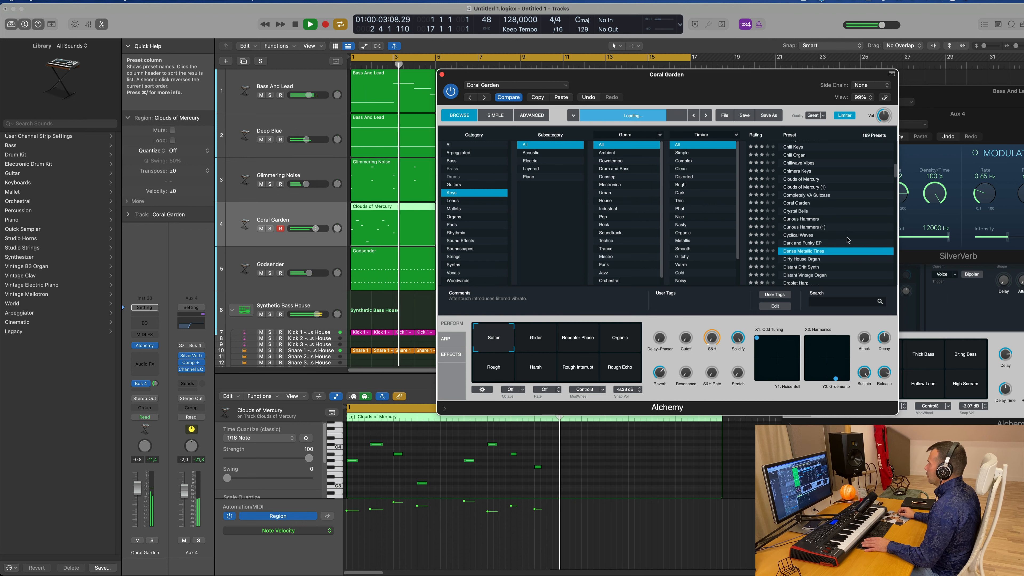
# Audition the Distant Vintage Organ and Dusty Record Synth presets on the looping melody
pyautogui.scroll(-4, 818, 230)
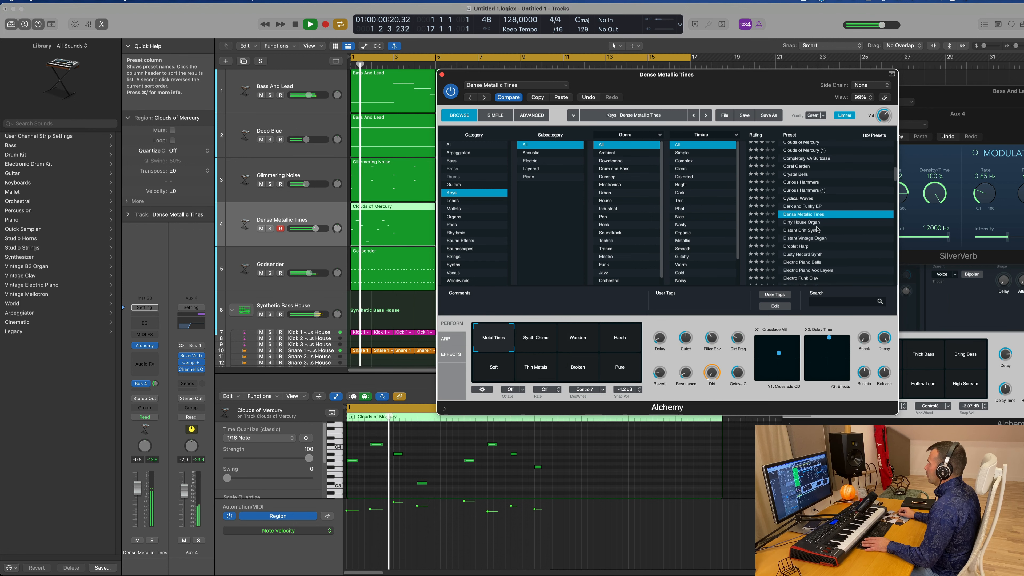
pyautogui.click(804, 238)
pyautogui.scroll(-3, 838, 230)
pyautogui.press('space')
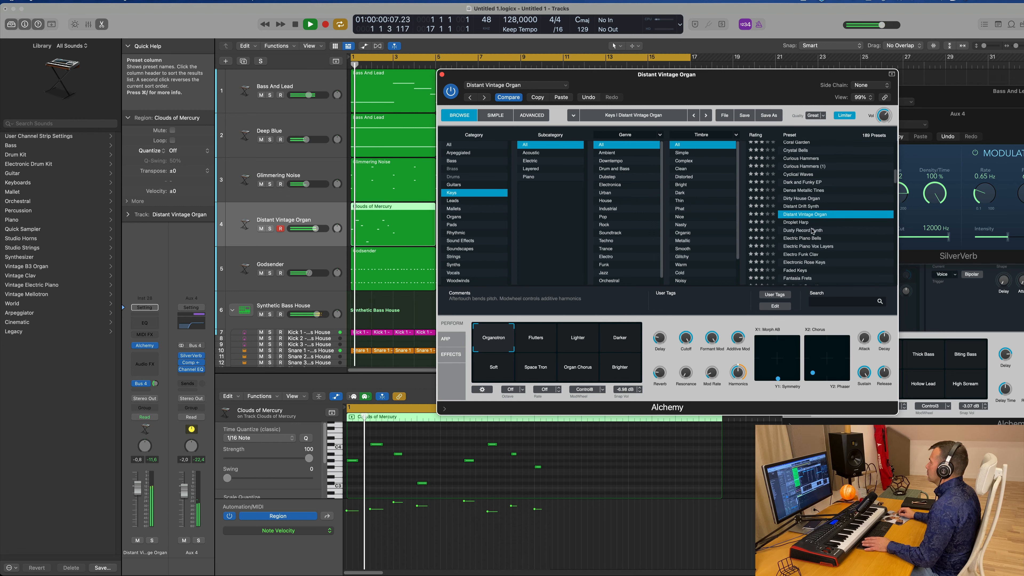
pyautogui.click(813, 231)
pyautogui.scroll(-1, 860, 218)
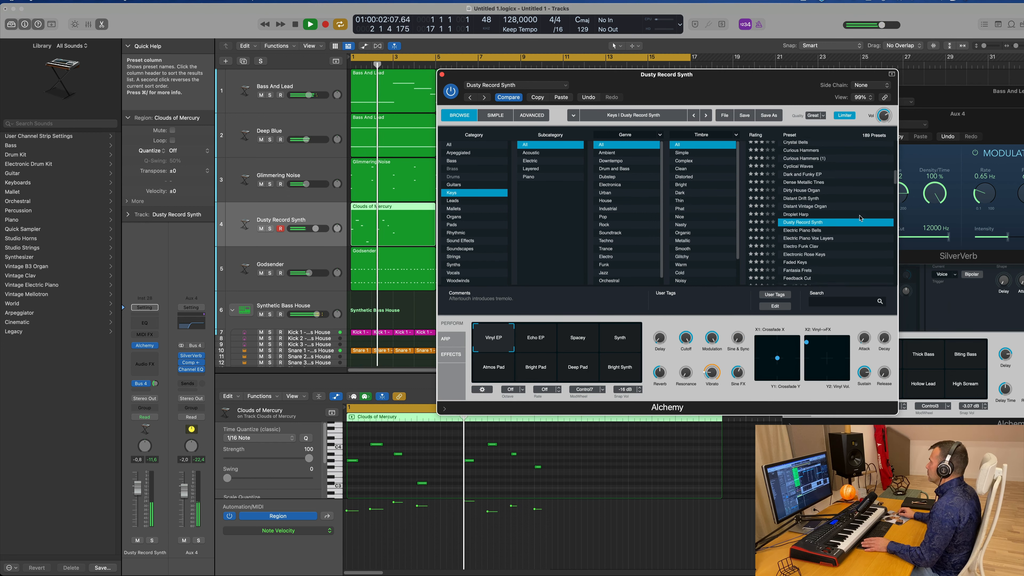
pyautogui.scroll(-4, 860, 218)
pyautogui.scroll(-1, 839, 236)
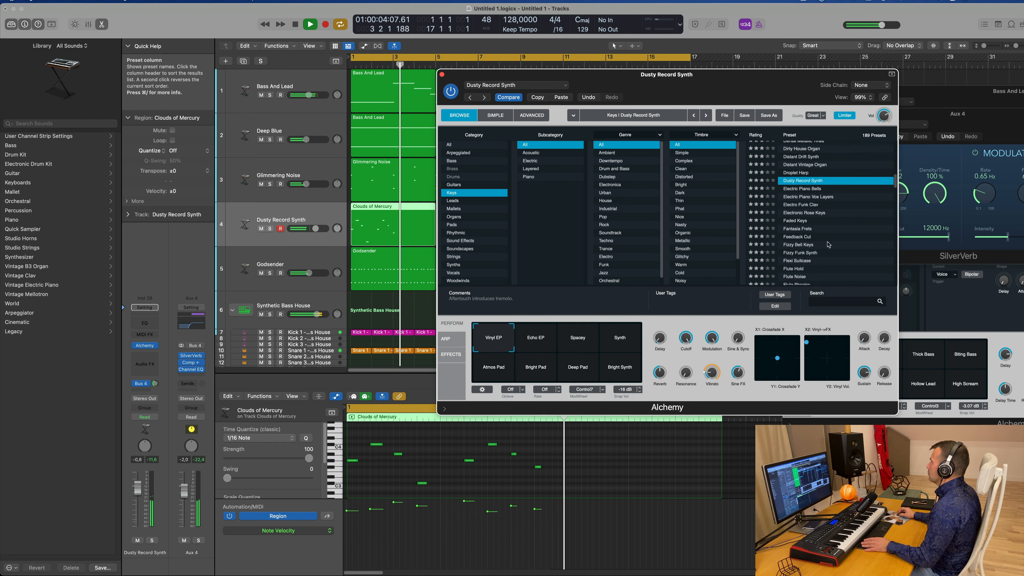
# Load the Fizzy Bell Keys preset and try its Dark Tremolo, Dark Tremolo Sweep Up and Warm Stretch snapshots
pyautogui.click(785, 245)
pyautogui.scroll(-2, 818, 244)
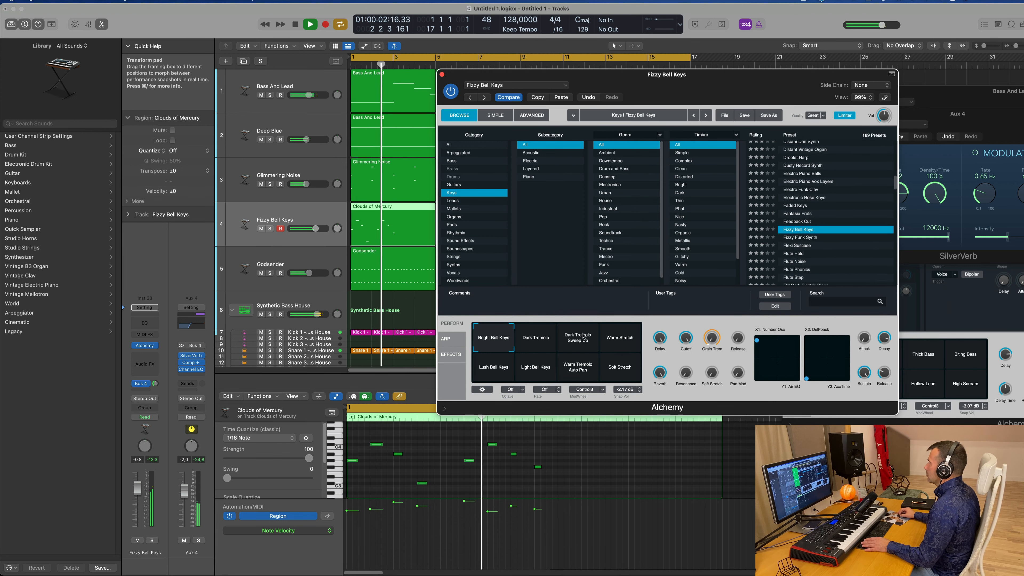
pyautogui.click(540, 339)
pyautogui.click(580, 343)
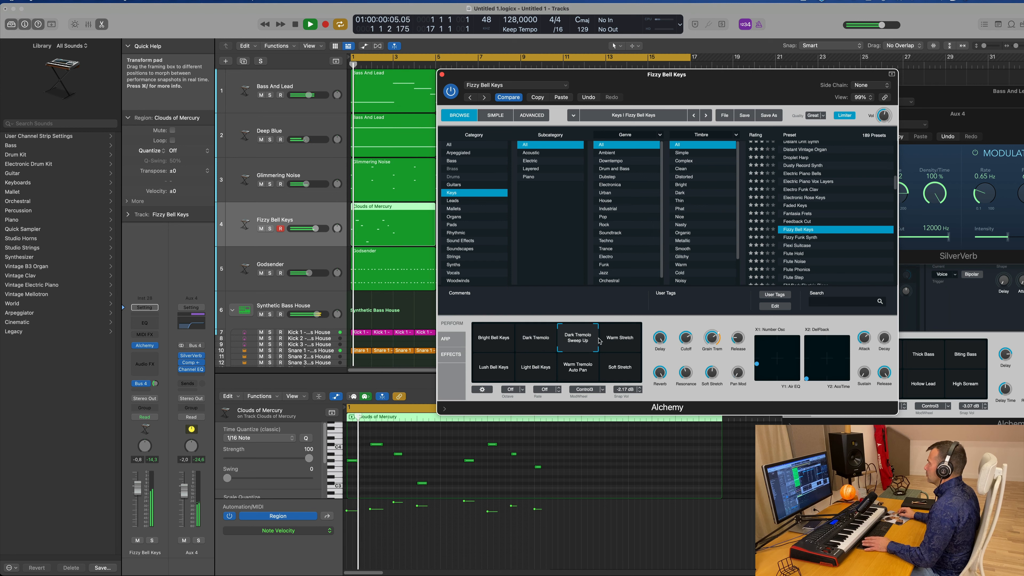
pyautogui.click(620, 338)
# Audition the Flexi Suitcase preset, and load Flute Noise on the melody track during playback
pyautogui.click(804, 246)
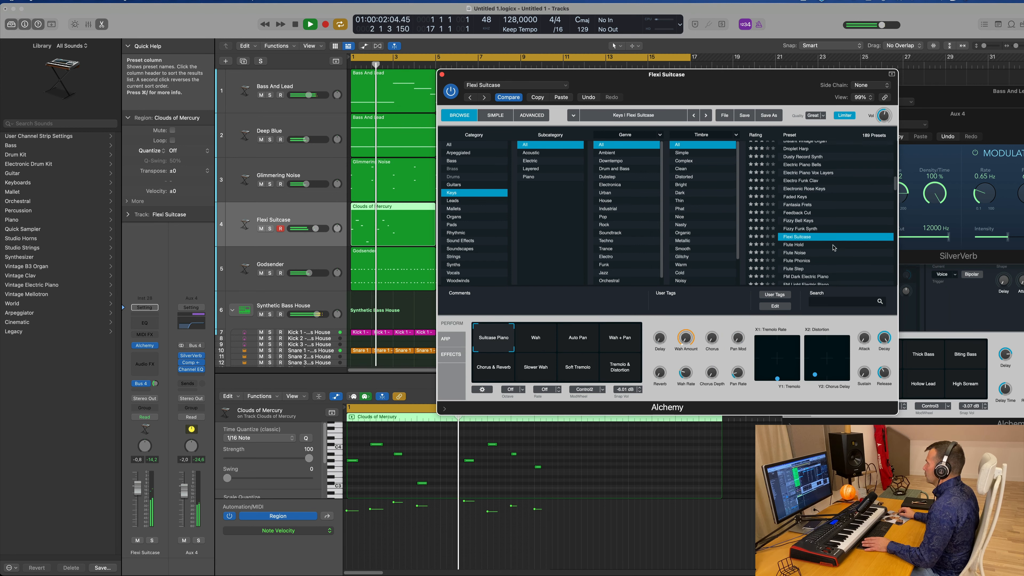
pyautogui.scroll(-3, 834, 227)
pyautogui.click(798, 225)
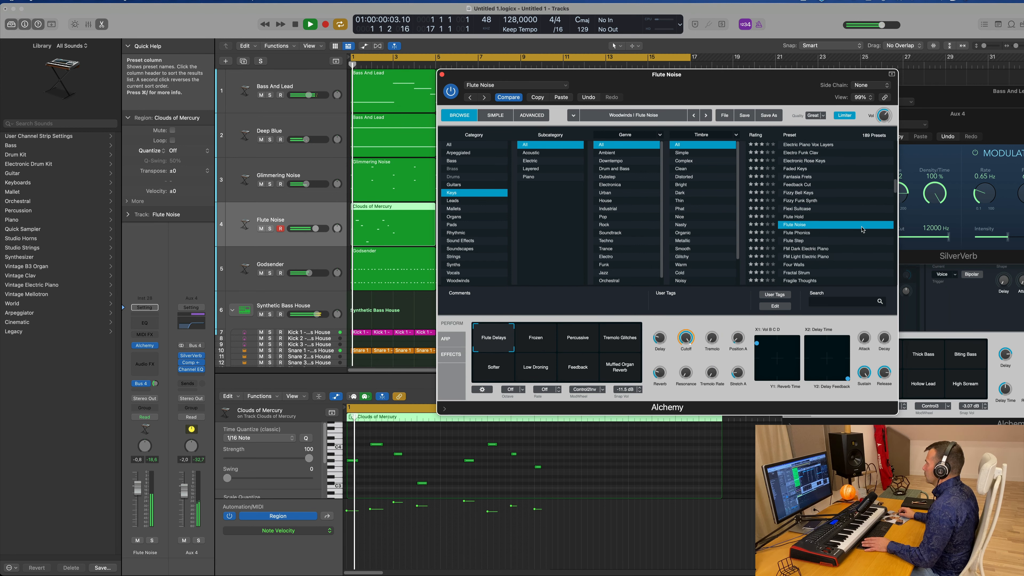
pyautogui.scroll(-2, 847, 229)
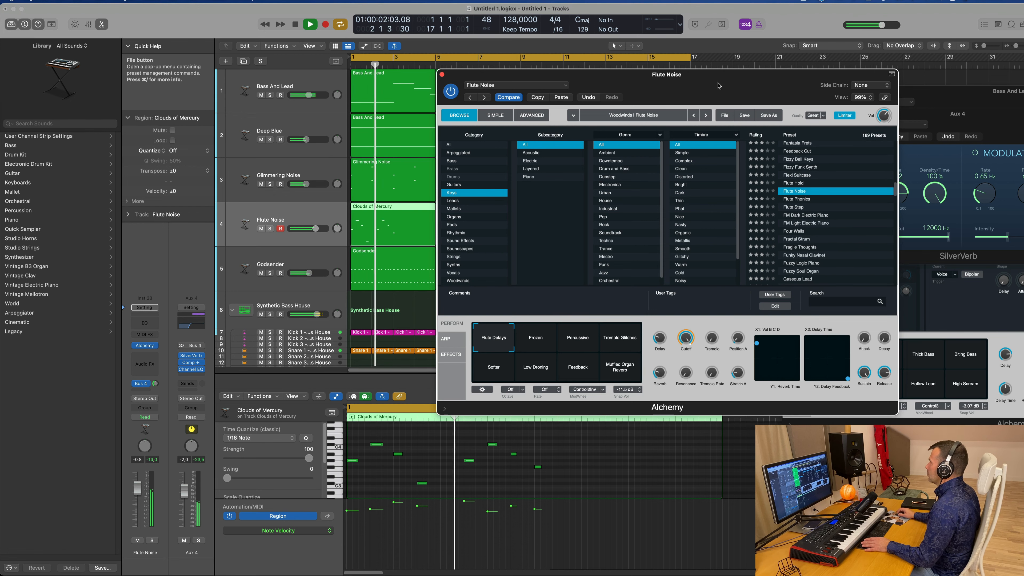
# Reposition the Alchemy window and try Flute Noise's Percussive, Tremolo Glitches, Muffled Organ Reverb, Low Droning and Softer snapshots
pyautogui.moveTo(715, 85)
pyautogui.mouseDown()
pyautogui.moveTo(733, 92)
pyautogui.moveTo(672, 98)
pyautogui.moveTo(726, 99)
pyautogui.mouseUp()
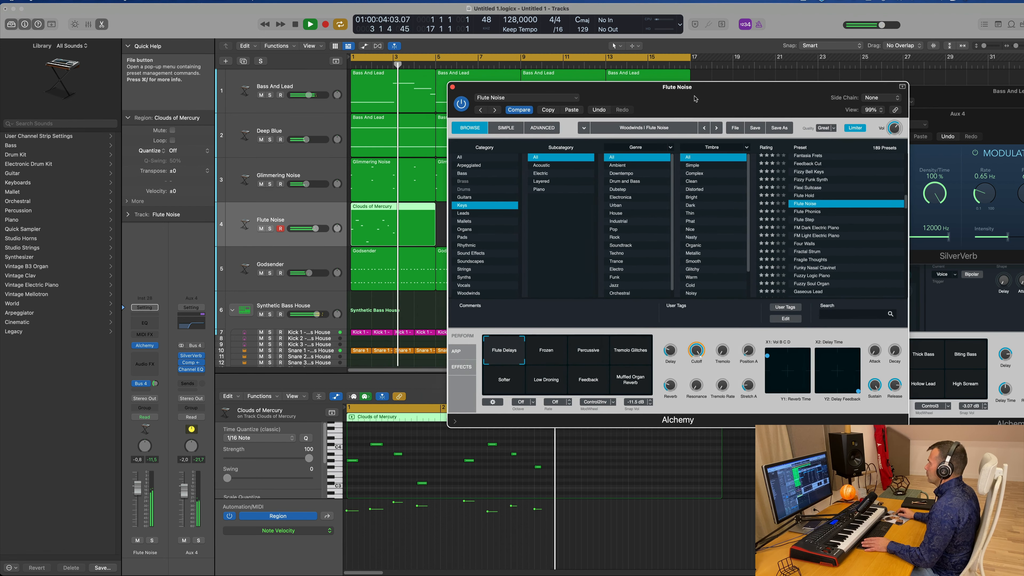
pyautogui.click(588, 351)
pyautogui.press('Return')
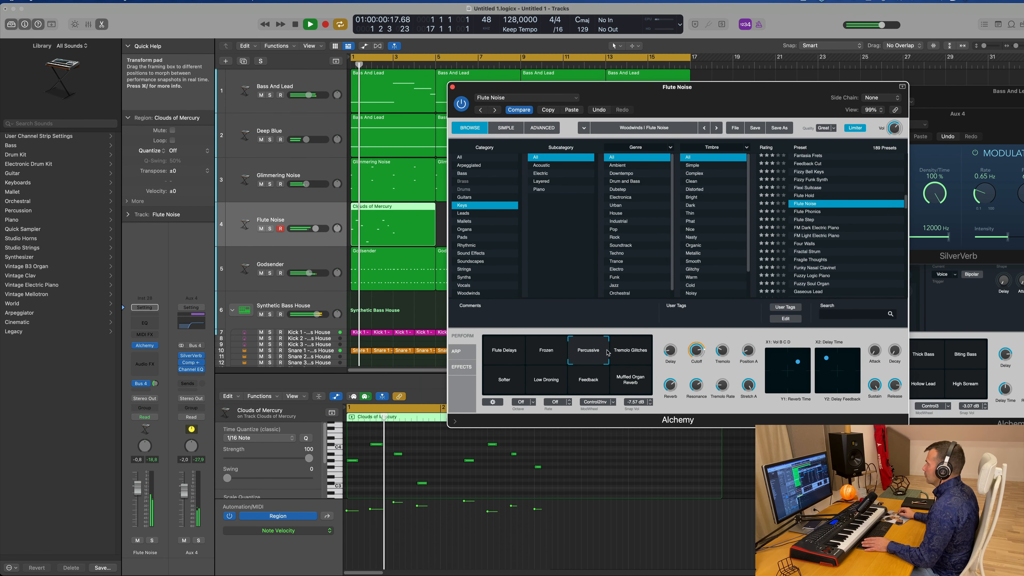
pyautogui.click(628, 351)
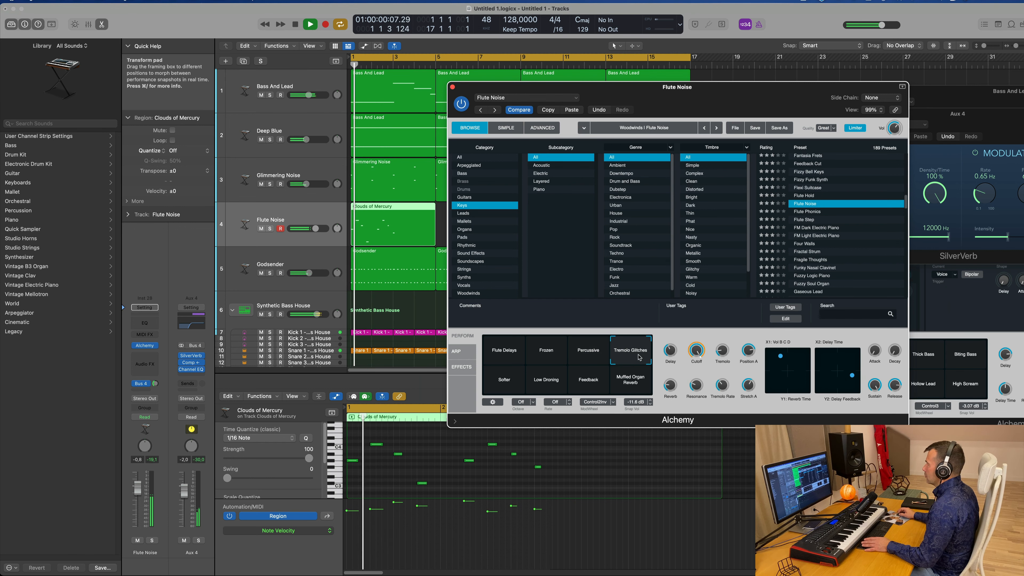
pyautogui.moveTo(737, 101); pyautogui.dragTo(624, 108)
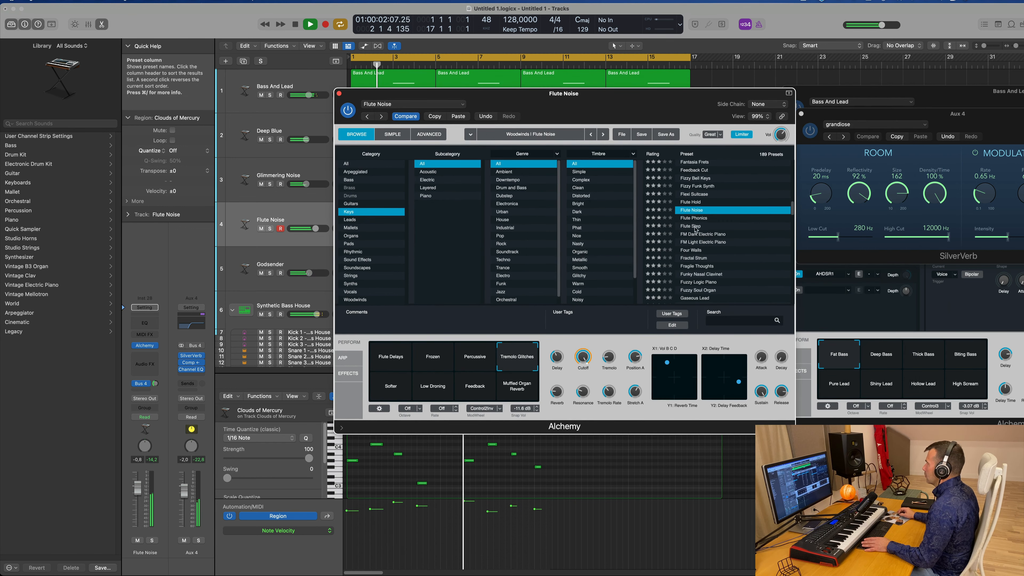
pyautogui.click(517, 387)
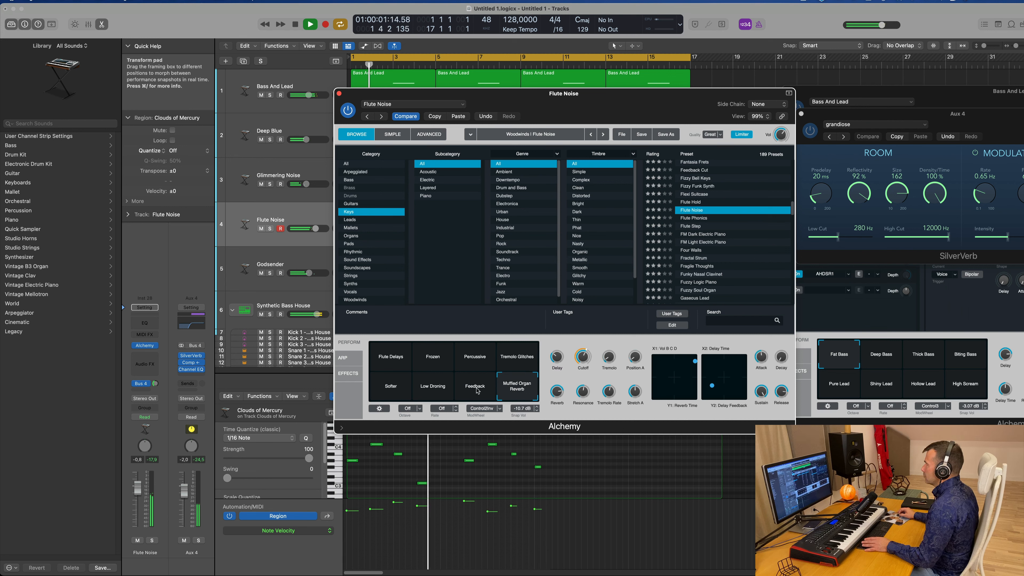
pyautogui.click(445, 398)
pyautogui.click(391, 395)
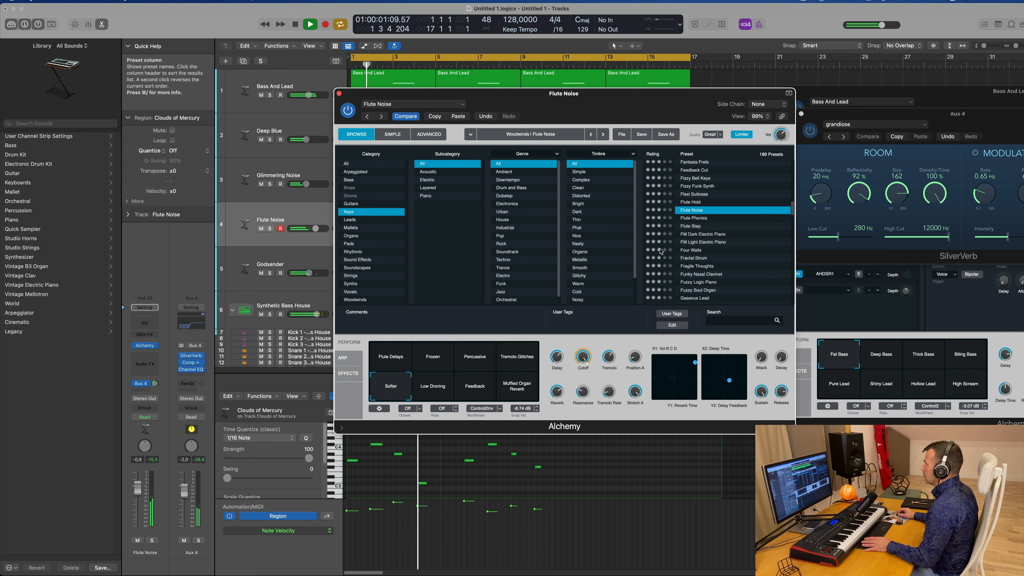
# Audition the Flute Step, Fractal Strum and Funky Nasal Clavinet presets on the looping melody
pyautogui.click(694, 228)
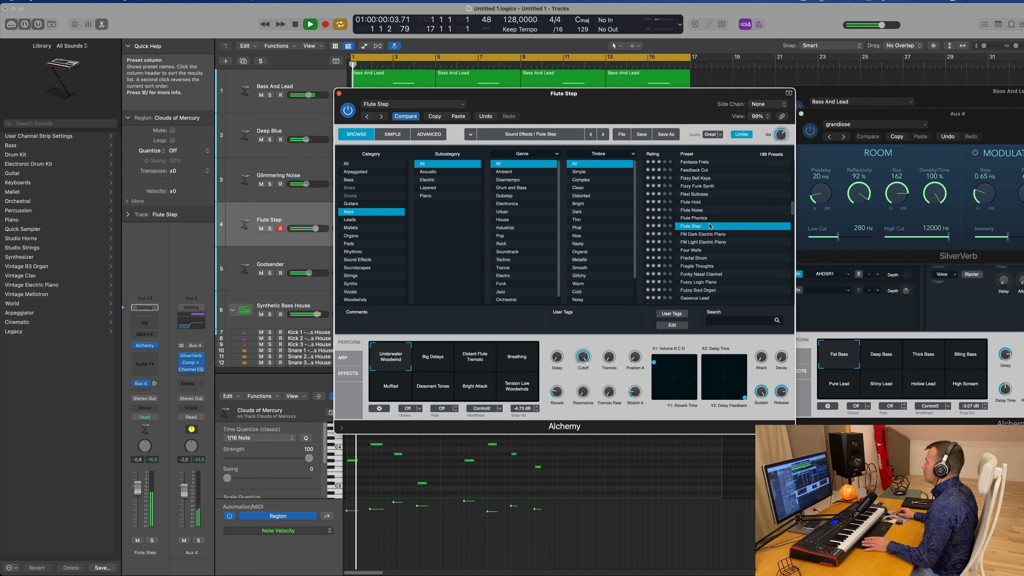
pyautogui.scroll(-1, 715, 231)
pyautogui.click(712, 250)
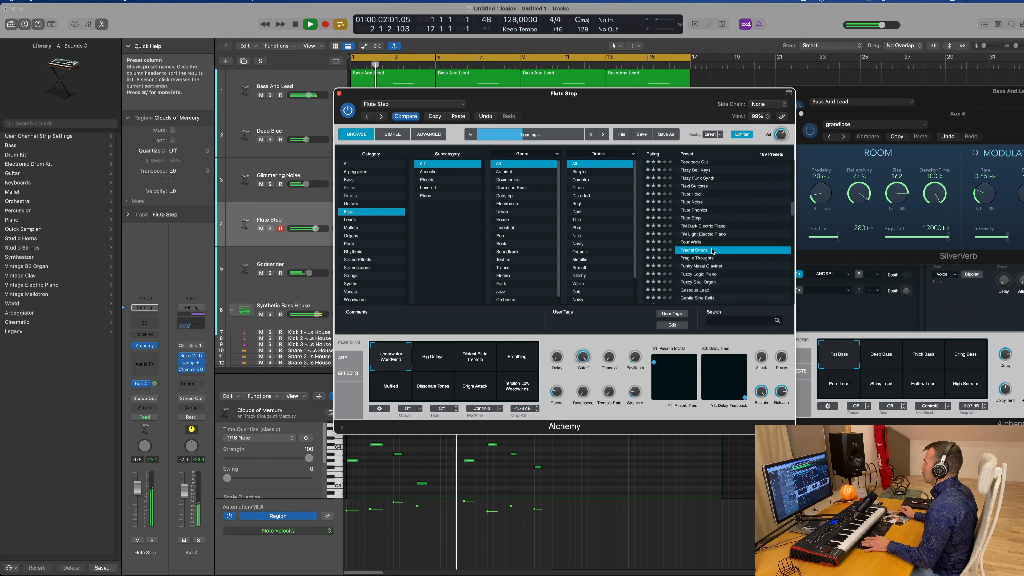
pyautogui.scroll(-2, 712, 250)
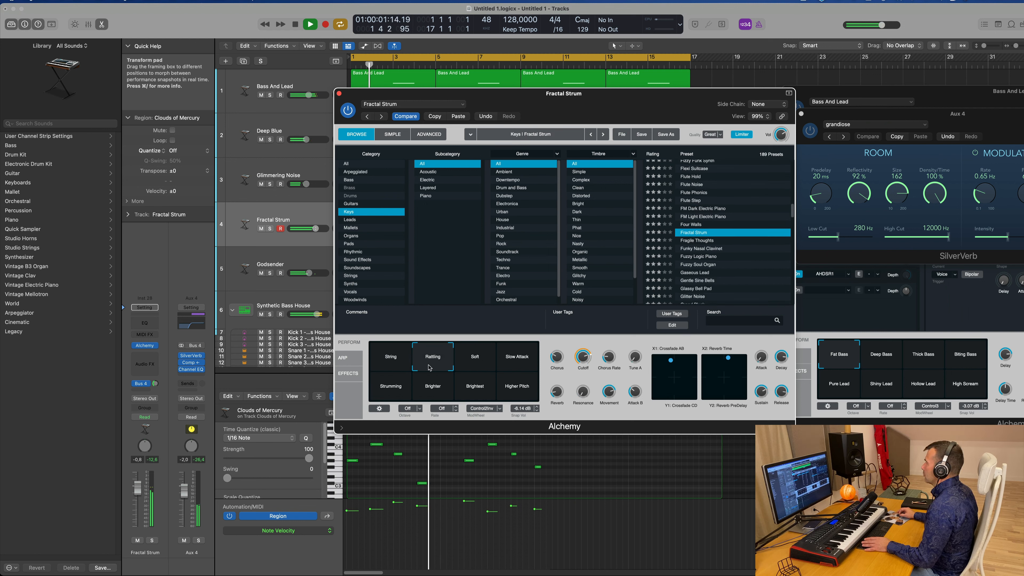
pyautogui.click(694, 248)
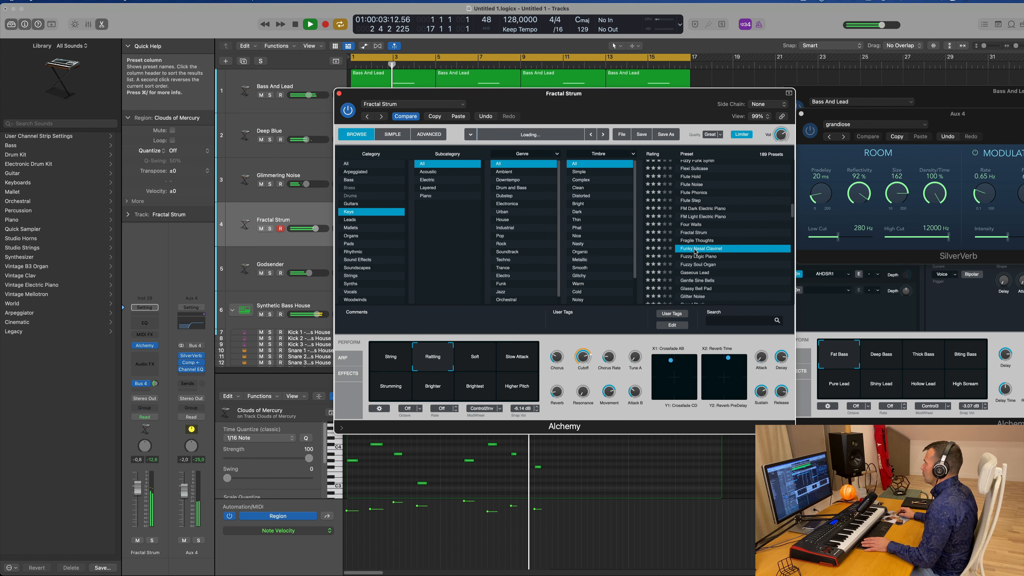
# Load the Gentle Sine Bells preset, compare its Sine 5th and Metallic Bell 1 snapshots, and return to the Sines snapshot
pyautogui.scroll(-2, 753, 237)
pyautogui.click(703, 253)
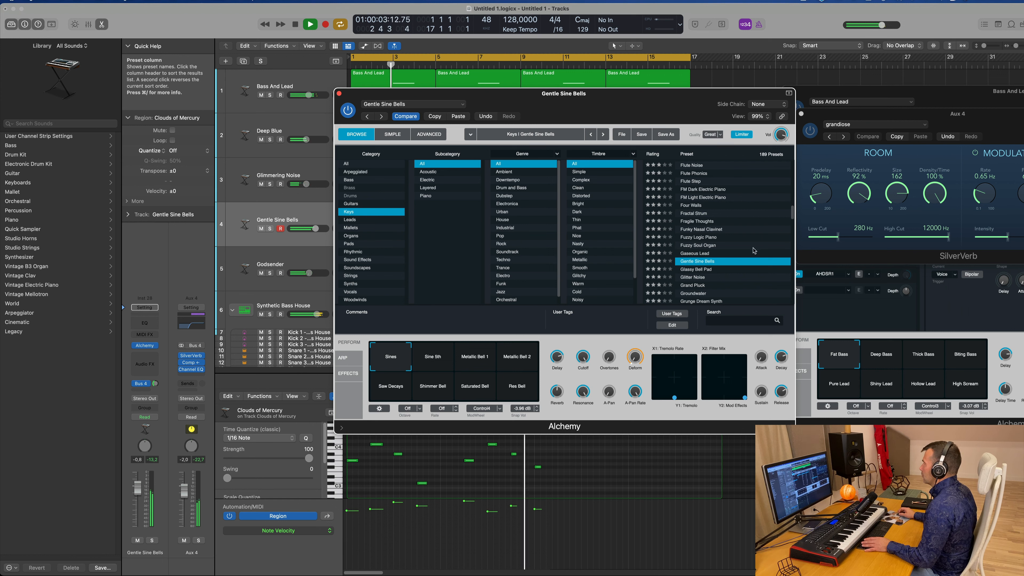
pyautogui.click(430, 355)
pyautogui.press('space')
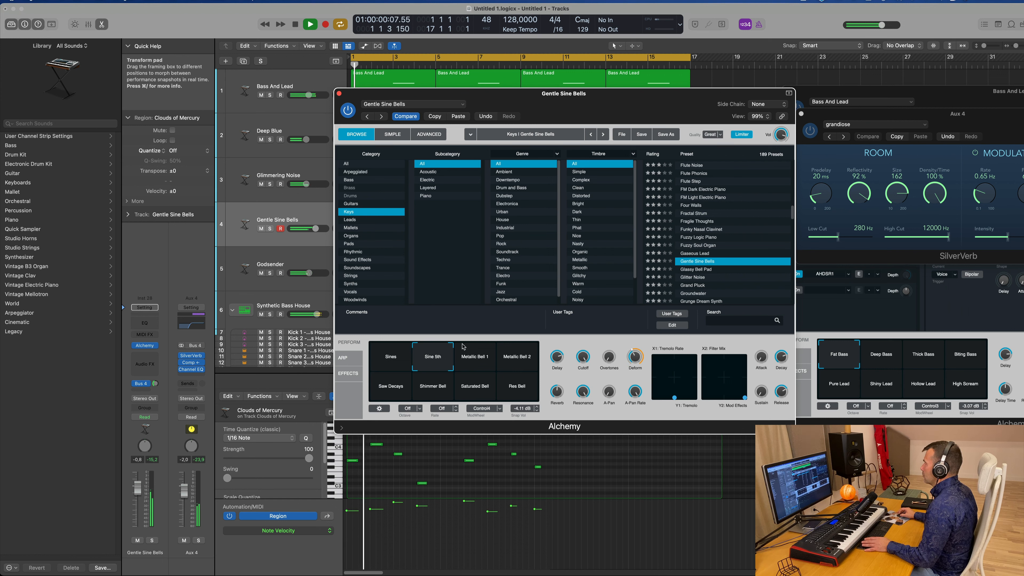
pyautogui.click(478, 356)
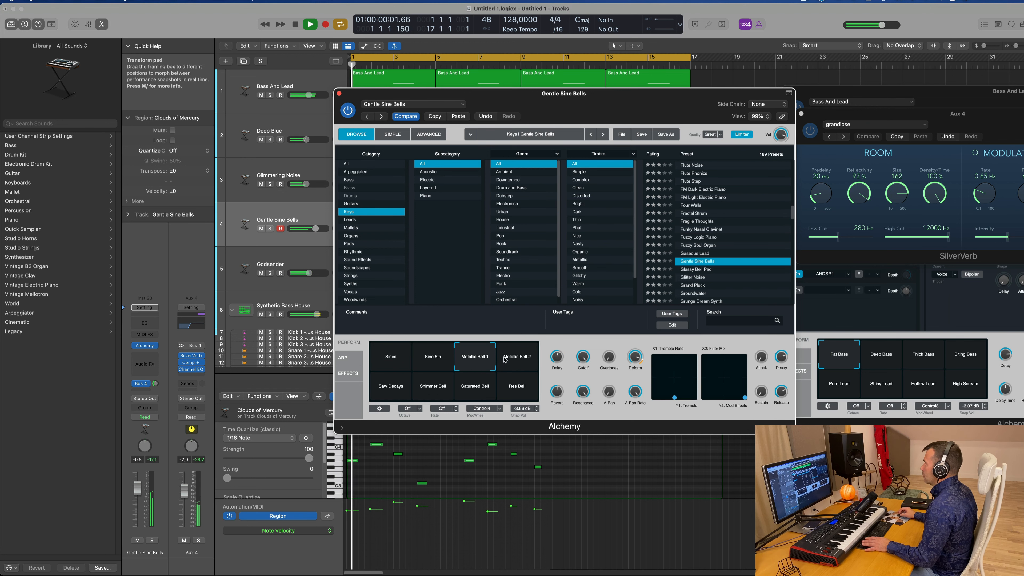
pyautogui.click(375, 365)
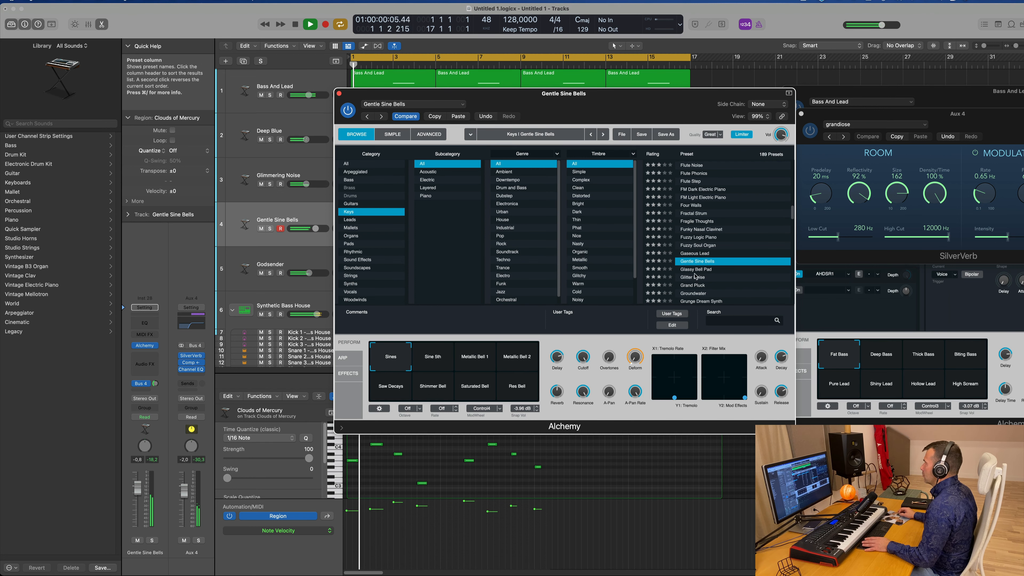
# Close the Alchemy window and repeat the four-bar Clouds of Mercury region three times to fill all 16 bars
pyautogui.moveTo(342, 95); pyautogui.dragTo(472, 78)
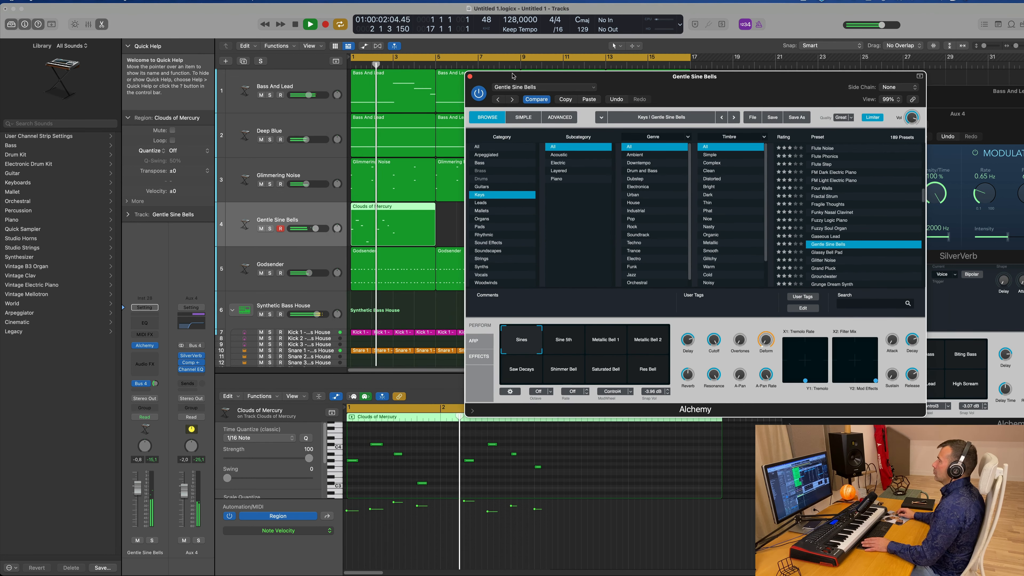
pyautogui.click(470, 76)
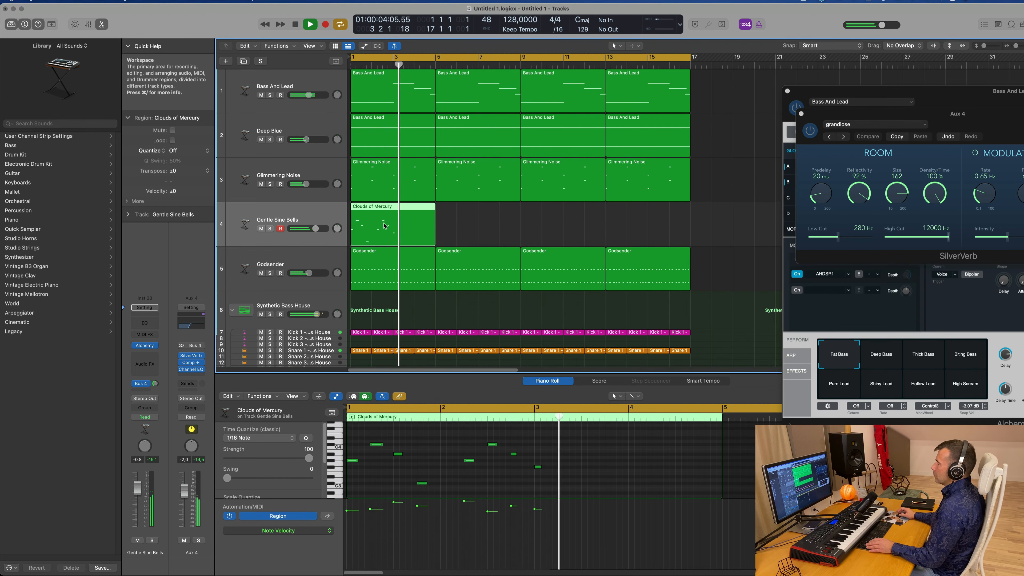
pyautogui.press('super+r')
pyautogui.press('super+r')
pyautogui.press('super+r')
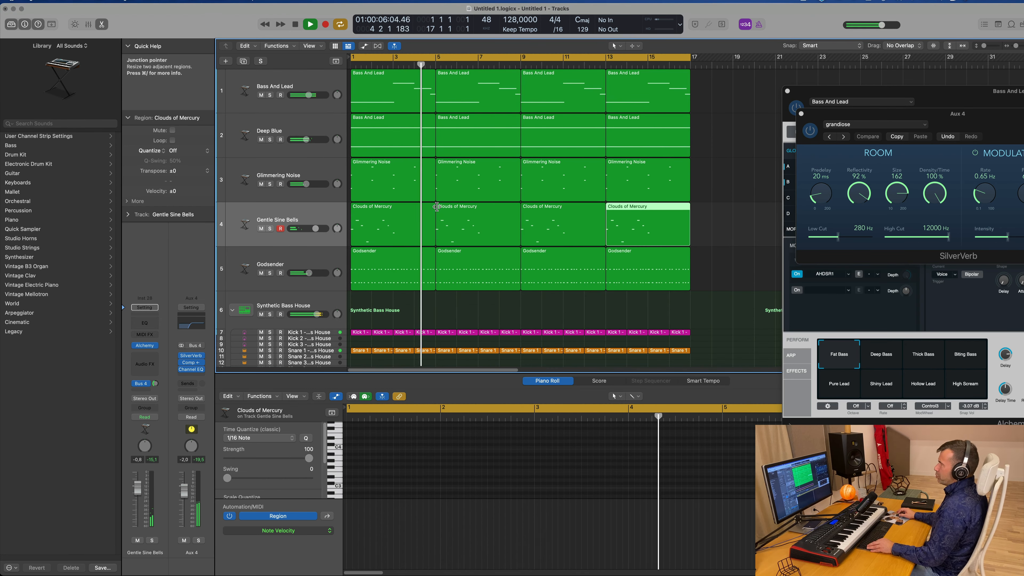
# Review the 16-bar arrangement during playback at different horizontal zoom levels
pyautogui.press('super+Left')
pyautogui.press('super+Left')
pyautogui.press('super+Left')
pyautogui.press('super+Up')
pyautogui.press('super+Right')
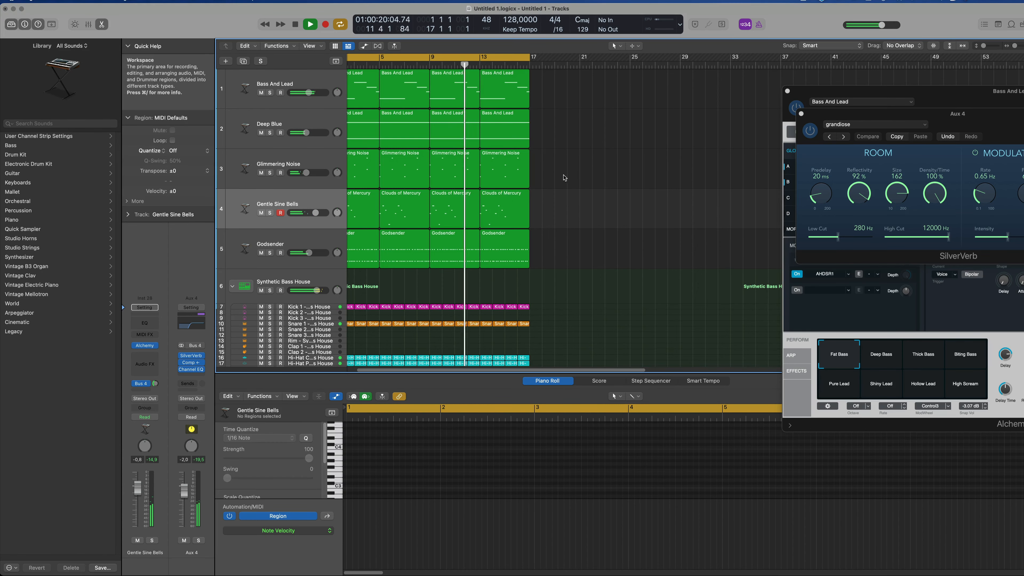
pyautogui.press('super+Left')
pyautogui.press('super+Left')
pyautogui.press('super+Left')
pyautogui.press('super+Right')
pyautogui.press('super+Right')
pyautogui.press('super+Right')
pyautogui.press('super+Right')
pyautogui.press('super+Right')
pyautogui.press('super+Right')
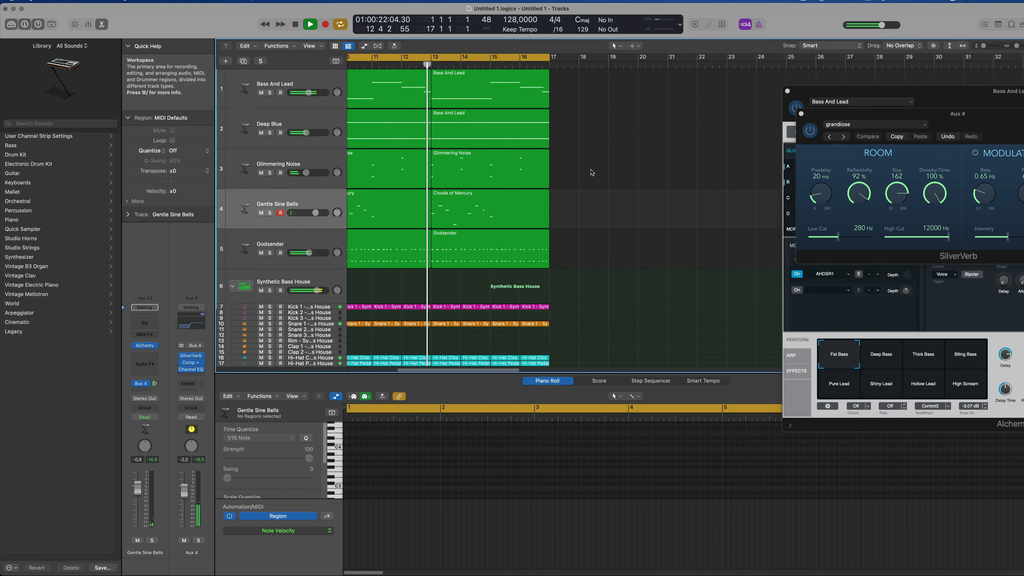